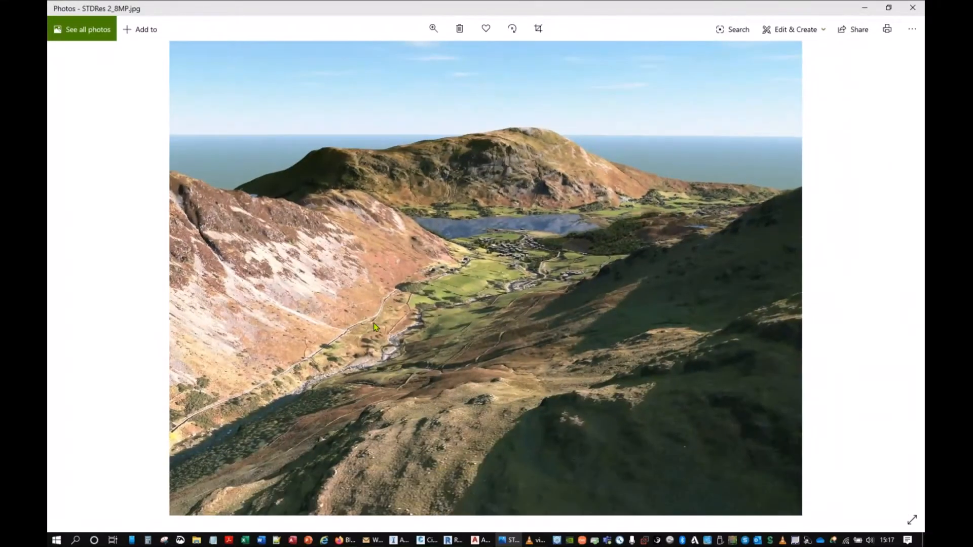
# Display the image High Res 526MP.jpg and examine the white-roofed building in the village close up
pyautogui.click(73, 278)
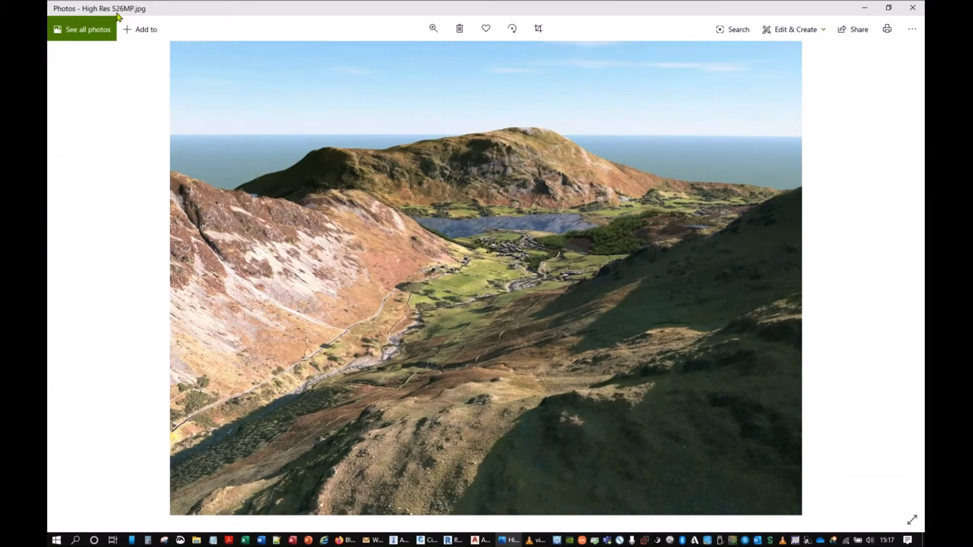
pyautogui.scroll(3, 499, 253)
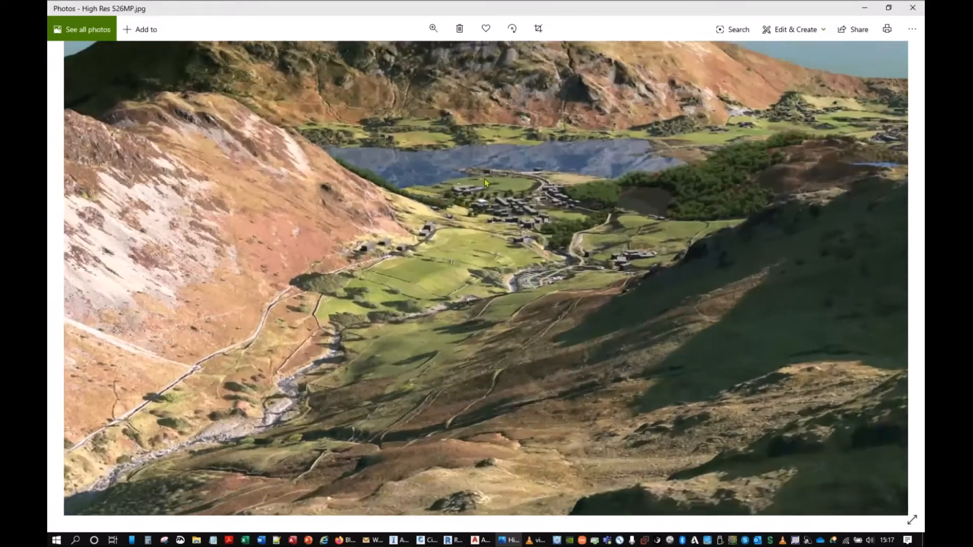
pyautogui.scroll(5, 485, 179)
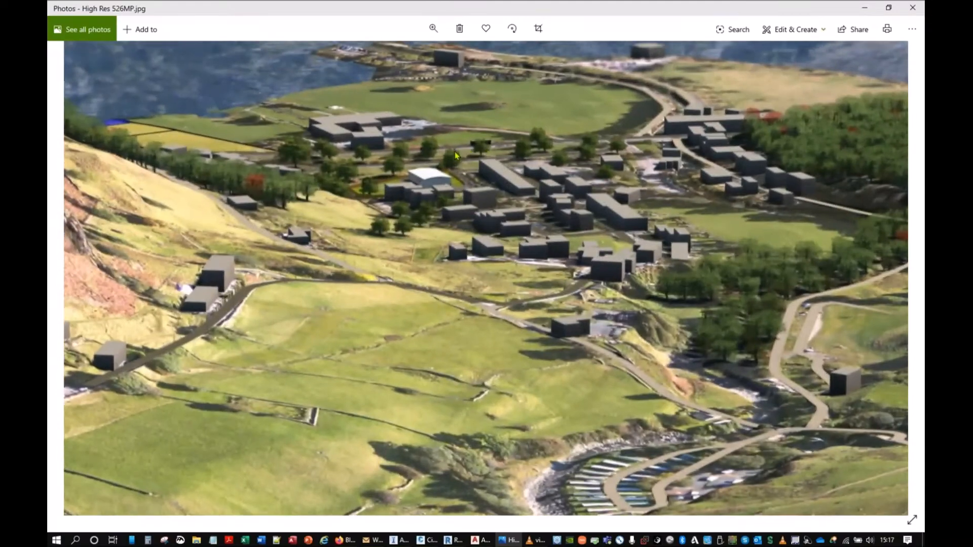
pyautogui.scroll(5, 455, 155)
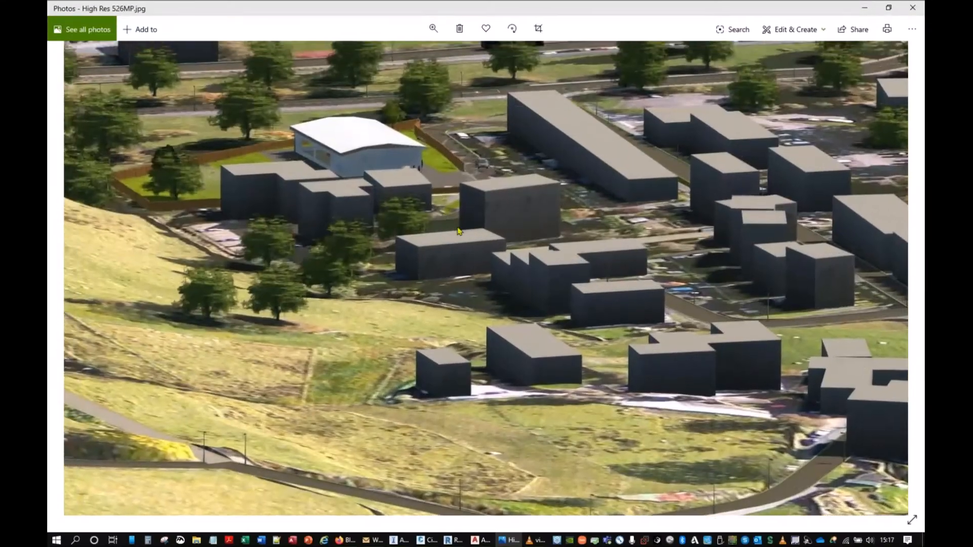
pyautogui.moveTo(458, 231); pyautogui.dragTo(621, 309)
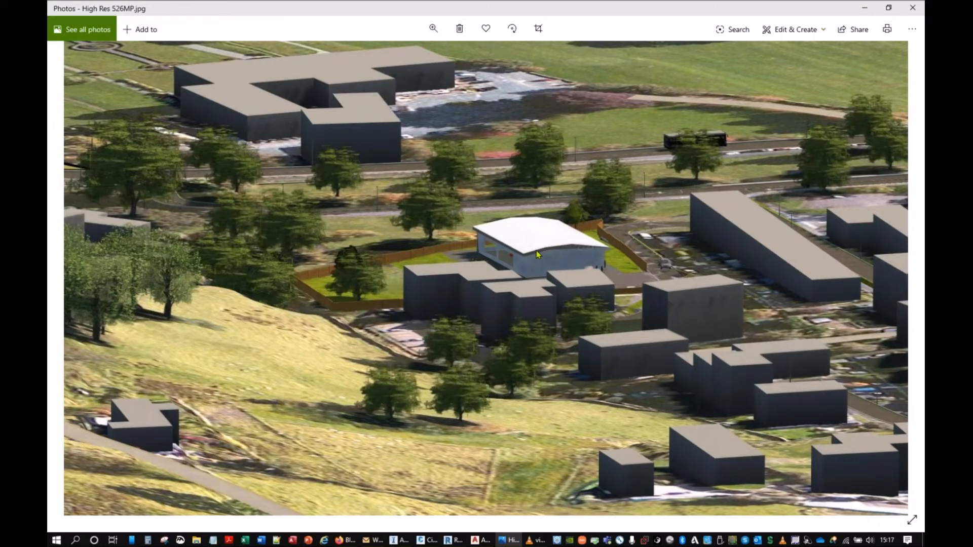
# Examine the detail of the hillside, valley and lakeside in the high-resolution image and close the image viewer
pyautogui.scroll(-5, 538, 255)
pyautogui.scroll(-2, 539, 255)
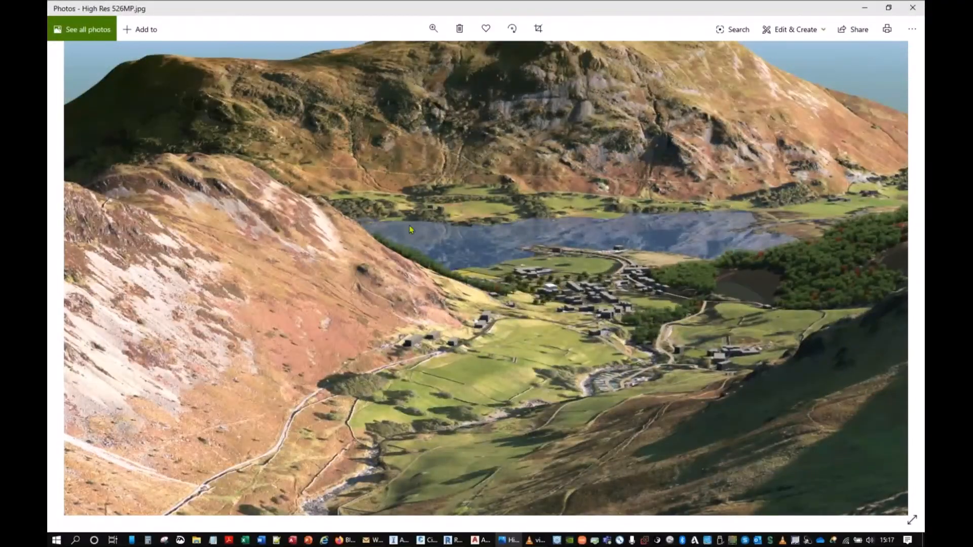
pyautogui.scroll(5, 274, 355)
pyautogui.scroll(3, 274, 355)
pyautogui.scroll(-6, 275, 355)
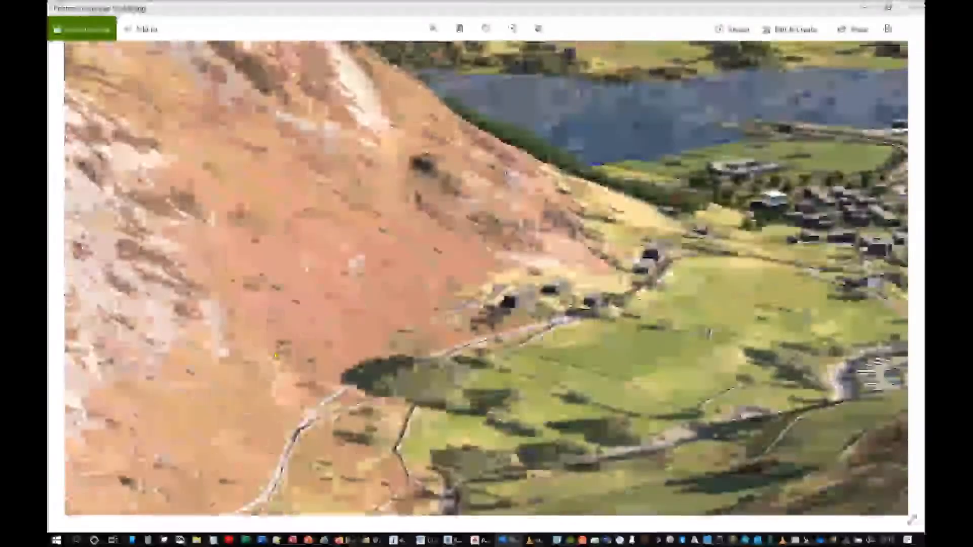
pyautogui.scroll(4, 812, 263)
pyautogui.scroll(-5, 812, 263)
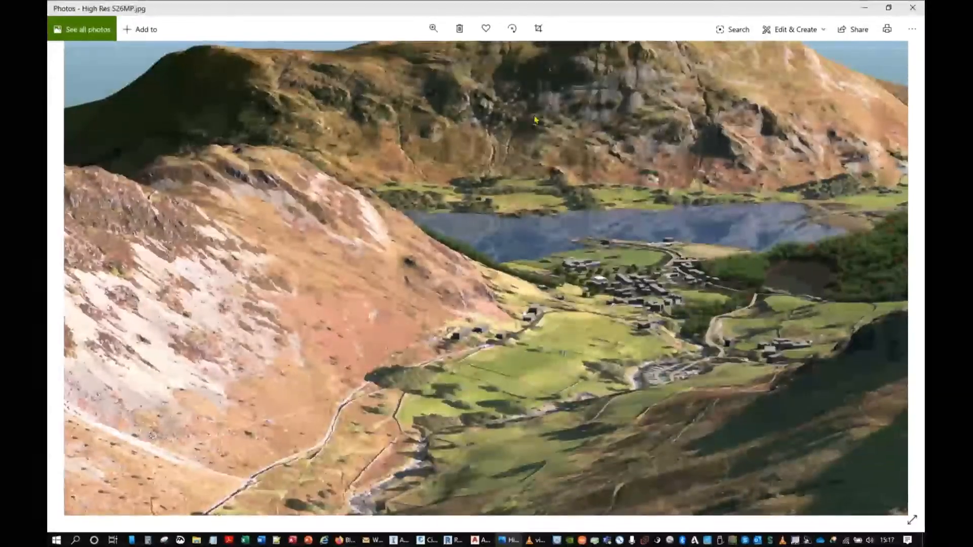
pyautogui.scroll(5, 536, 120)
pyautogui.scroll(-5, 536, 120)
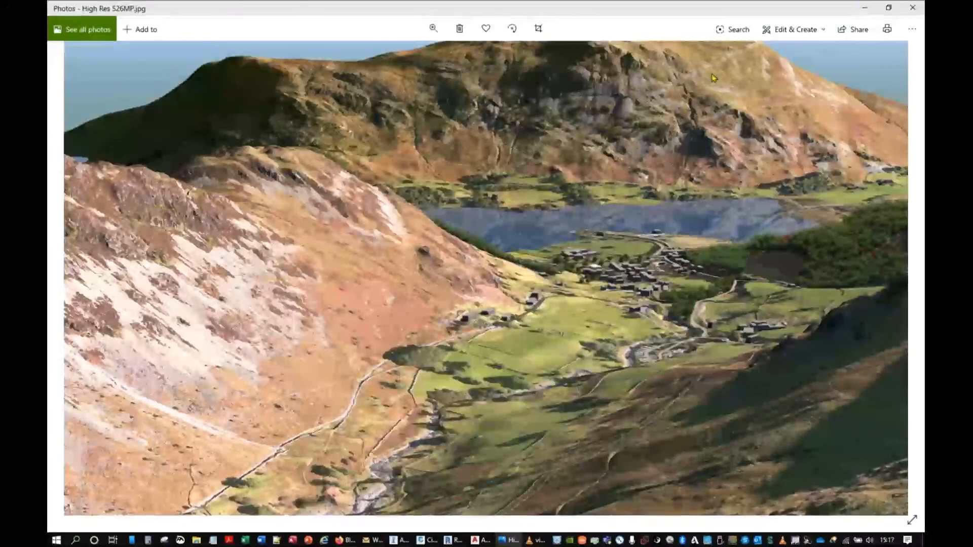
pyautogui.click(911, 8)
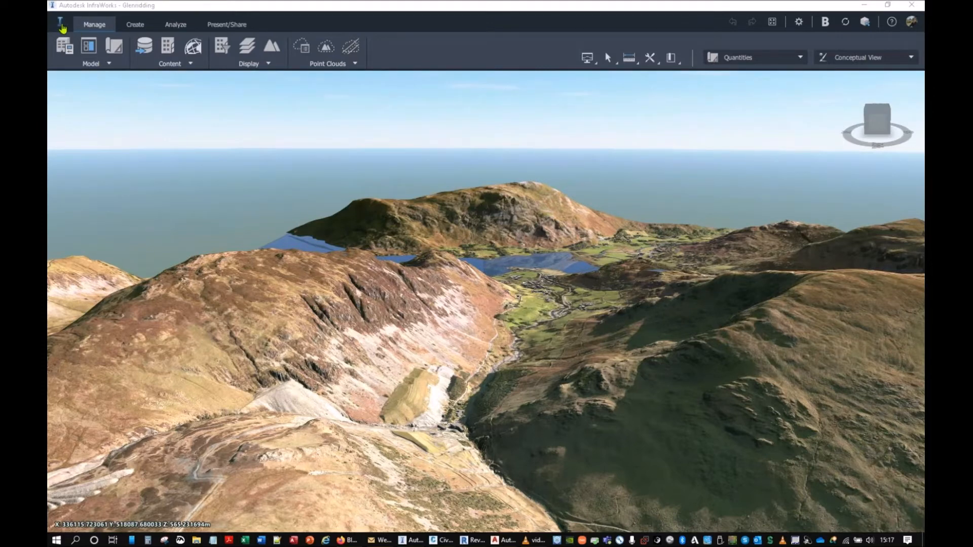
# Start a new model from the InfraWorks home page and browse the local folders offered for storing it
pyautogui.click(62, 25)
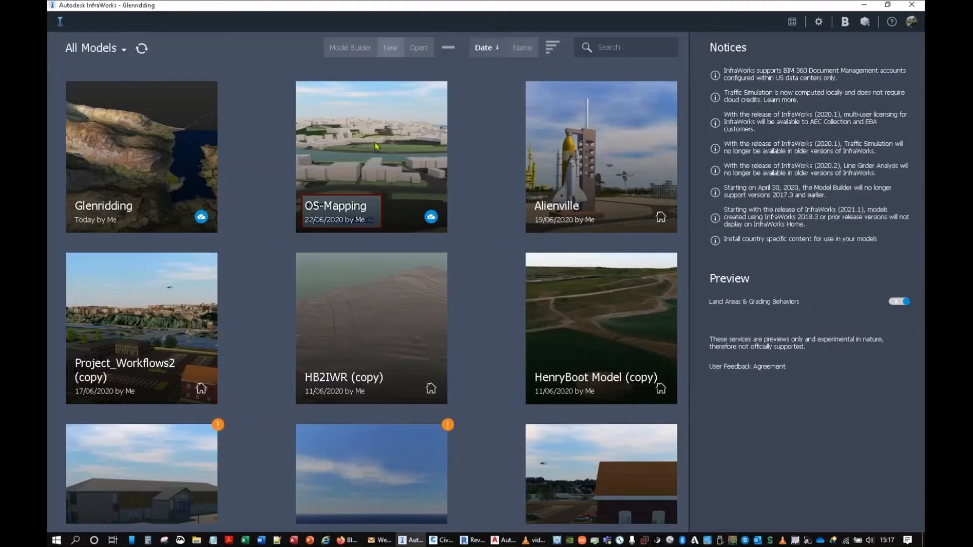
pyautogui.click(390, 48)
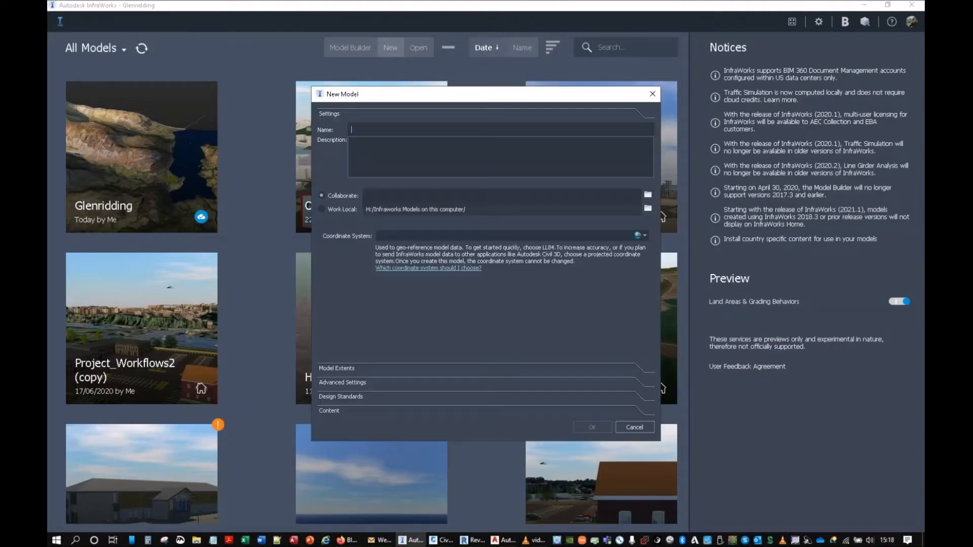
pyautogui.click(332, 197)
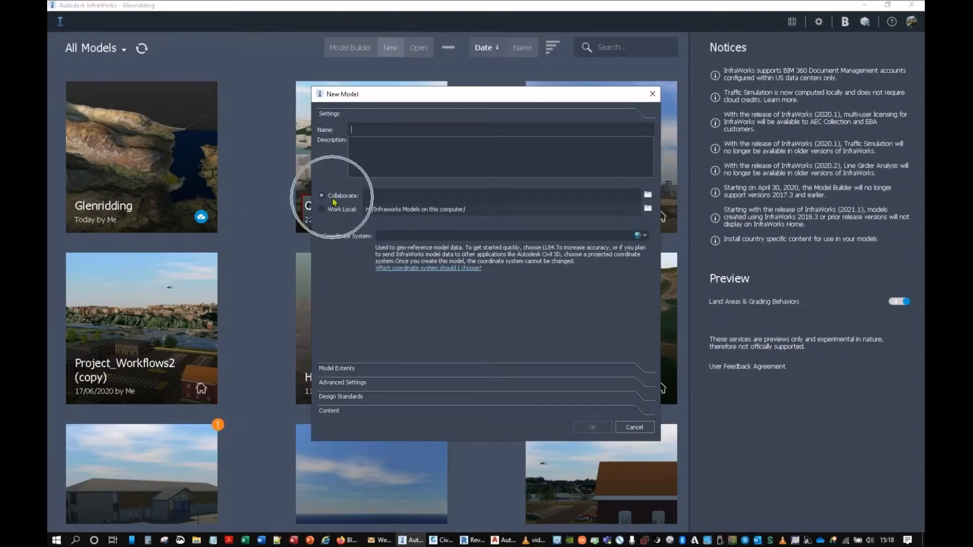
pyautogui.click(333, 199)
pyautogui.click(334, 211)
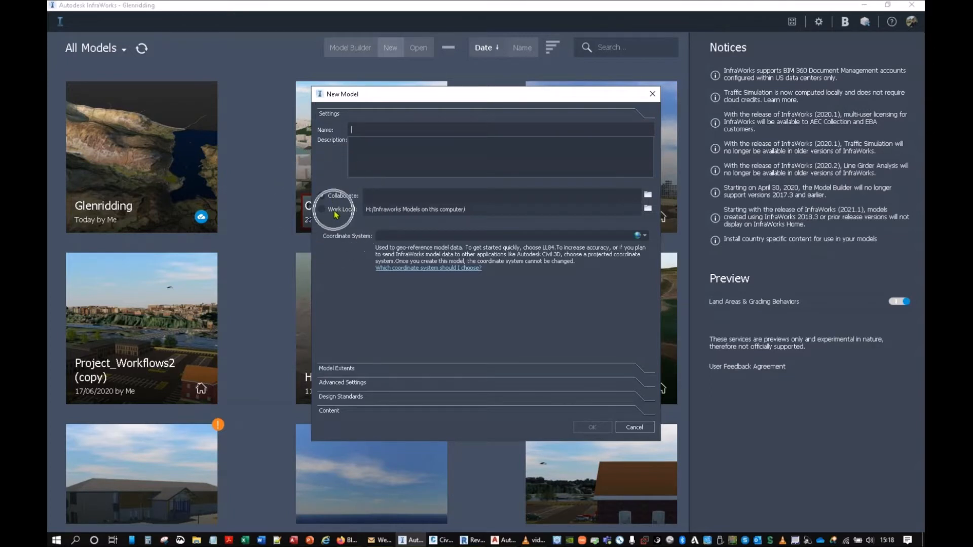
pyautogui.click(648, 209)
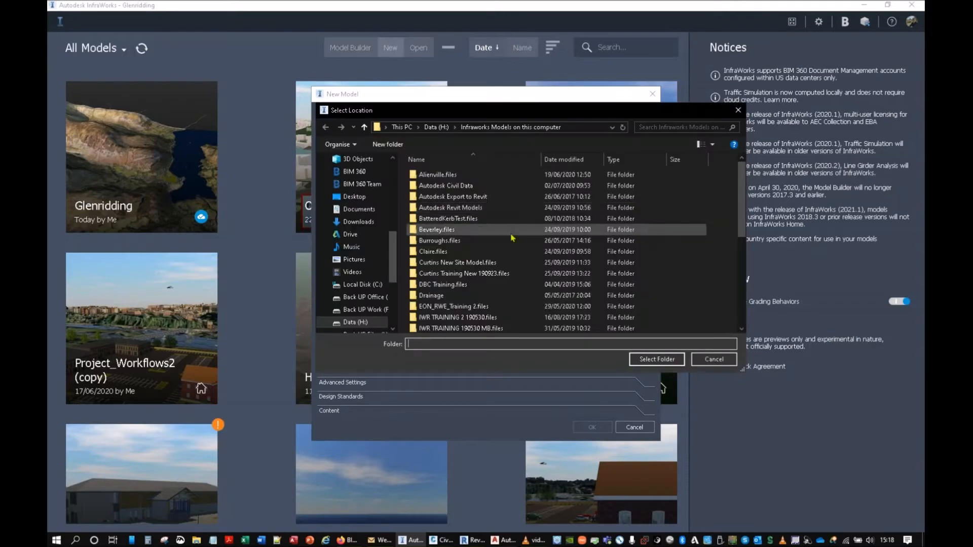
pyautogui.scroll(-1, 356, 296)
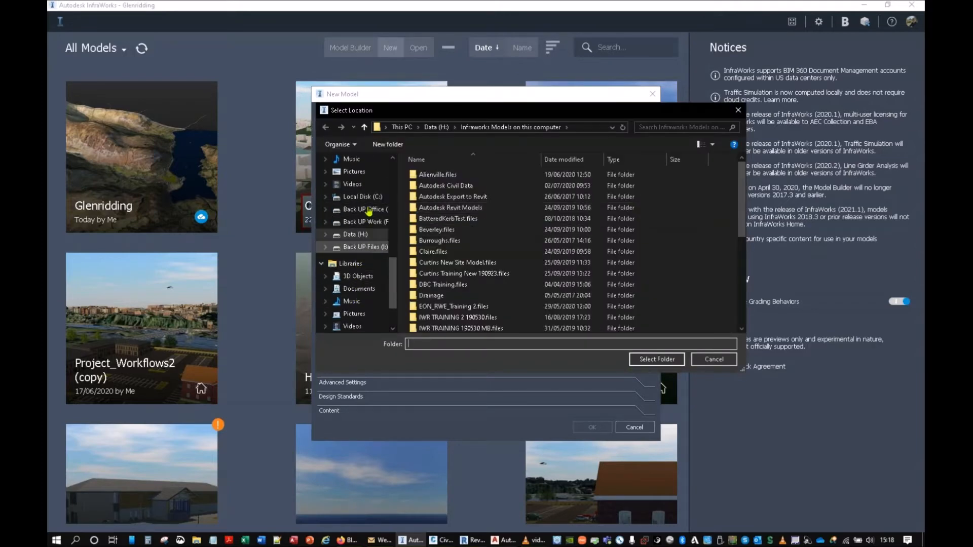
pyautogui.click(739, 110)
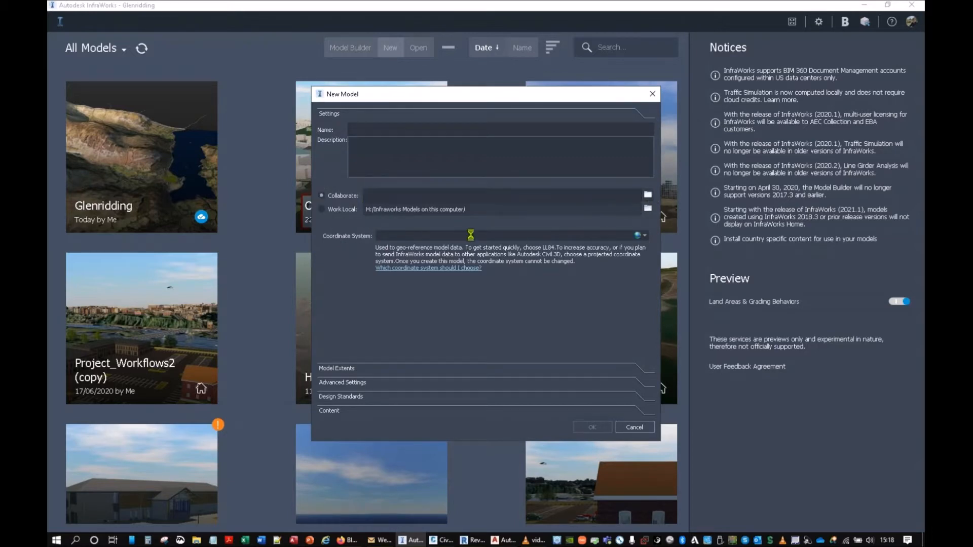
# View the BIM 360 accounts offered as the collaborative storage location and close the new model setup
pyautogui.click(418, 187)
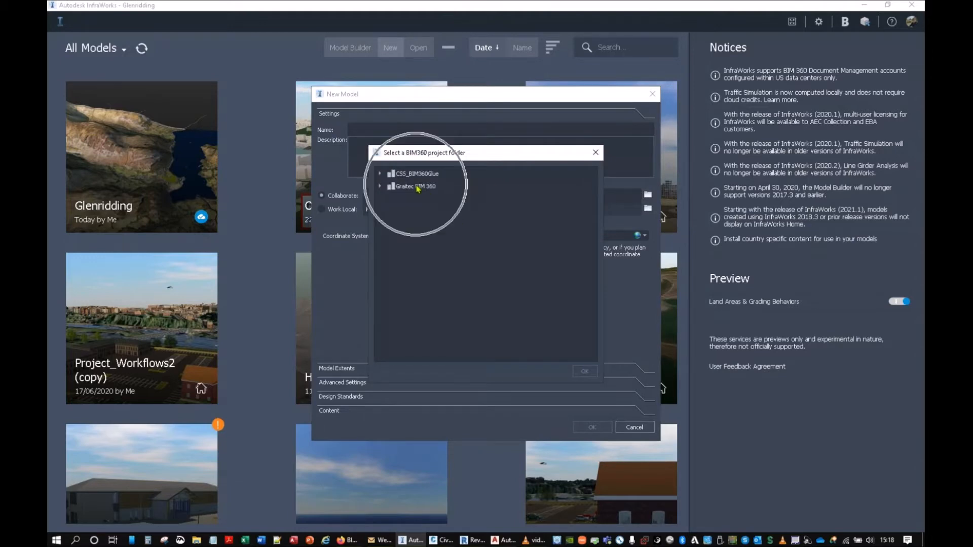
pyautogui.click(418, 189)
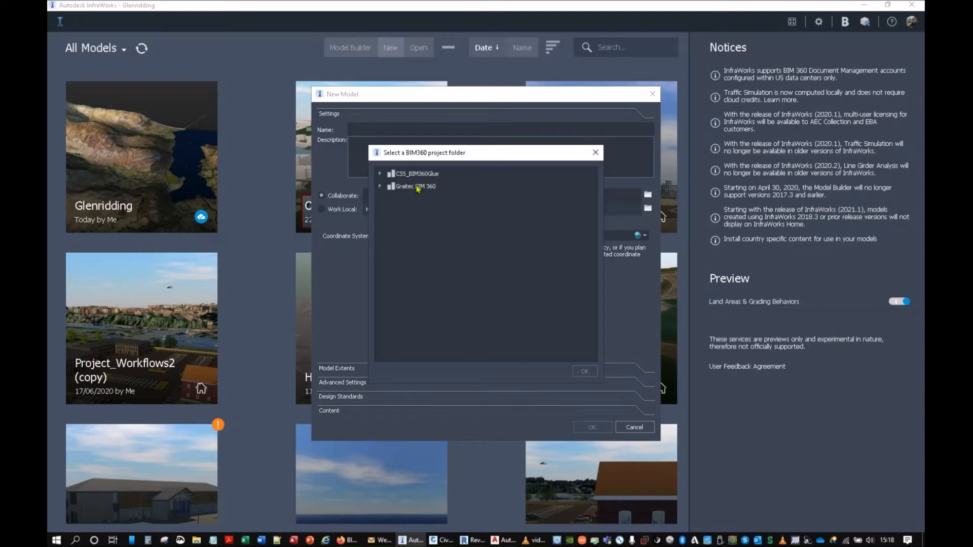
pyautogui.click(595, 152)
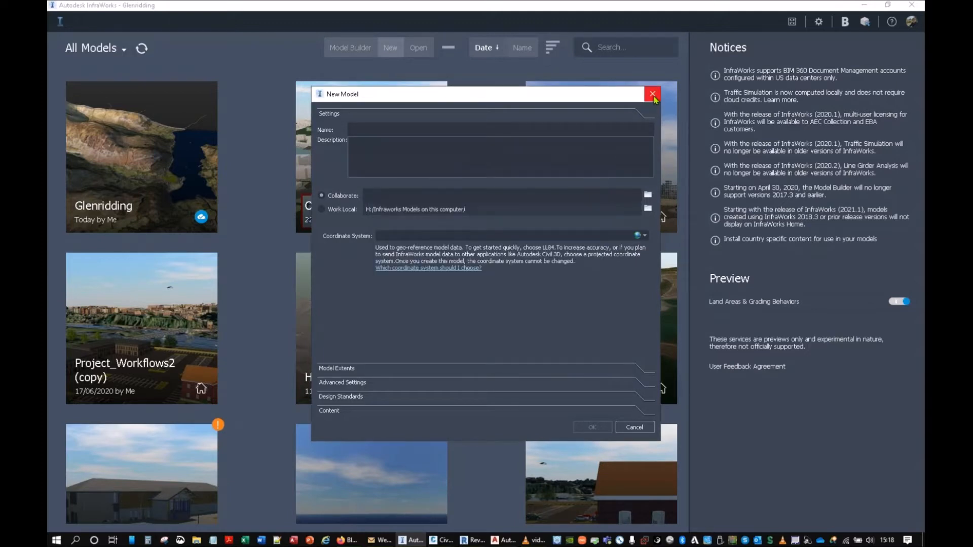
pyautogui.click(654, 97)
# Switch to BIM 360 Account Admin in the browser and try to open the Glenridding Site project
pyautogui.click(349, 540)
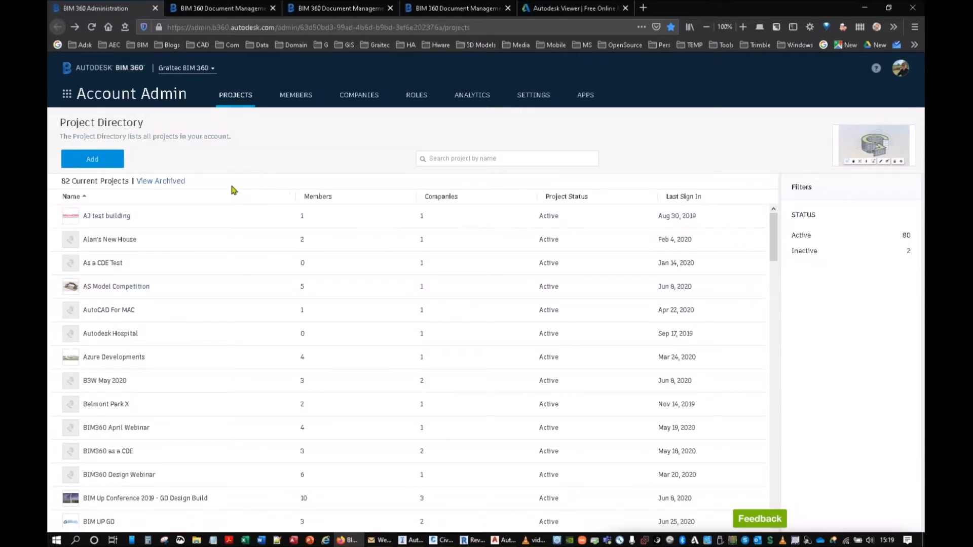
pyautogui.scroll(-5, 228, 285)
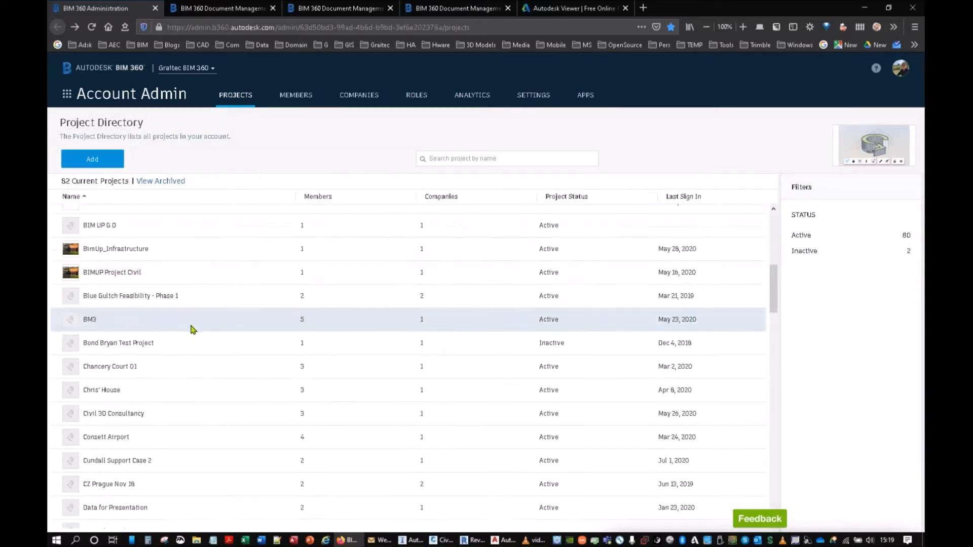
pyautogui.scroll(-8, 198, 355)
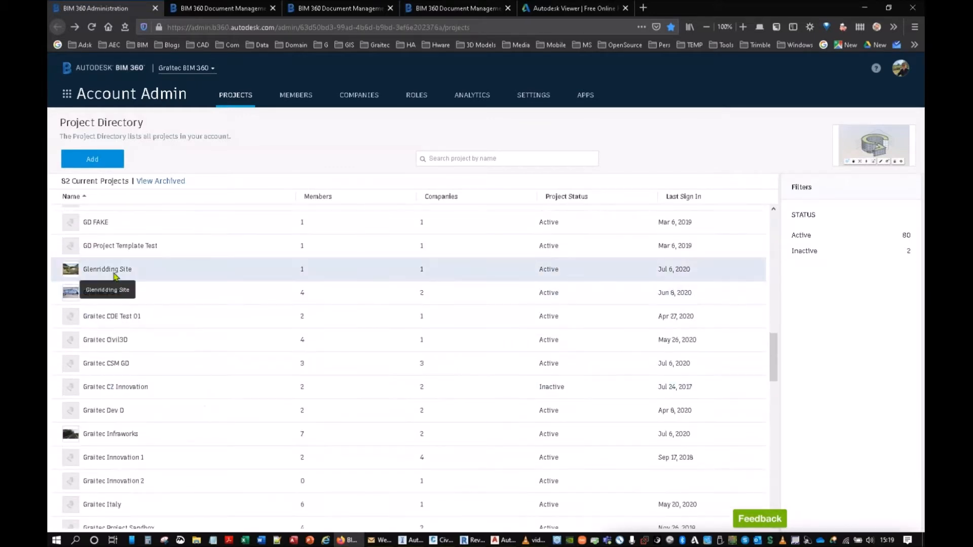
pyautogui.click(115, 276)
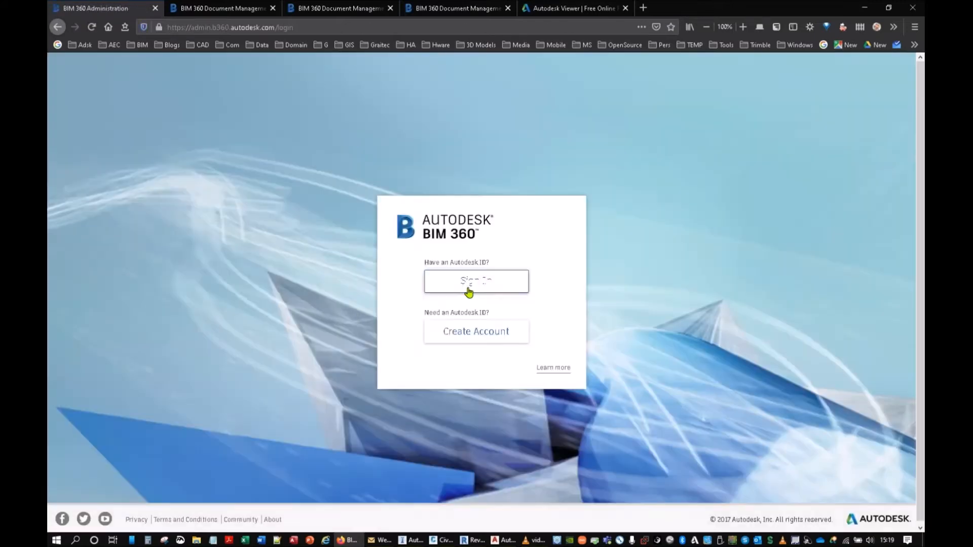
# Sign in to BIM 360 with the saved account e-mail
pyautogui.click(469, 293)
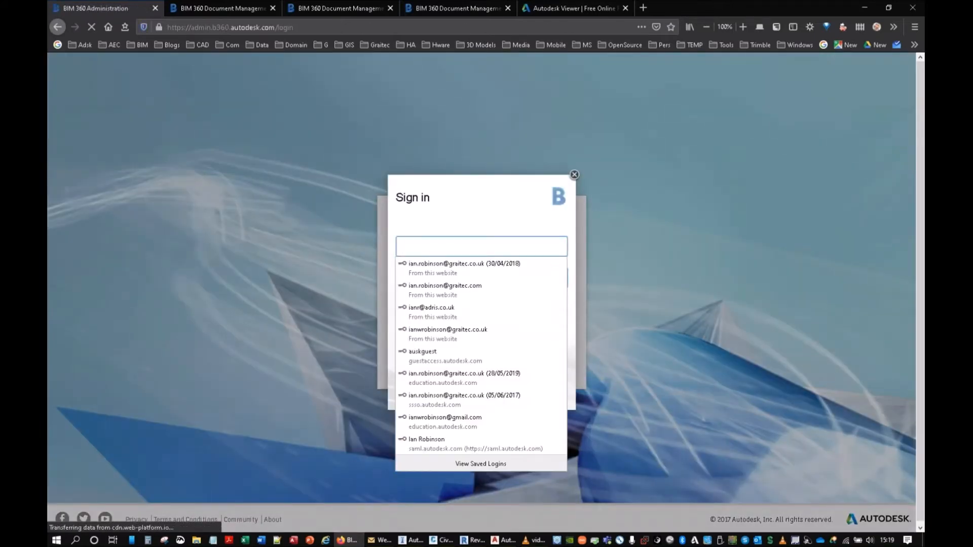
pyautogui.click(448, 266)
pyautogui.click(468, 278)
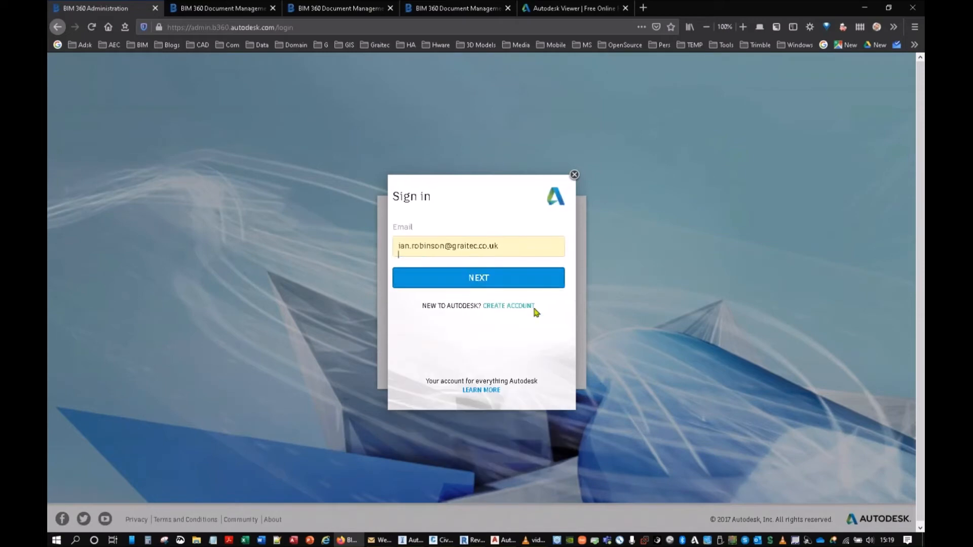
pyautogui.click(481, 315)
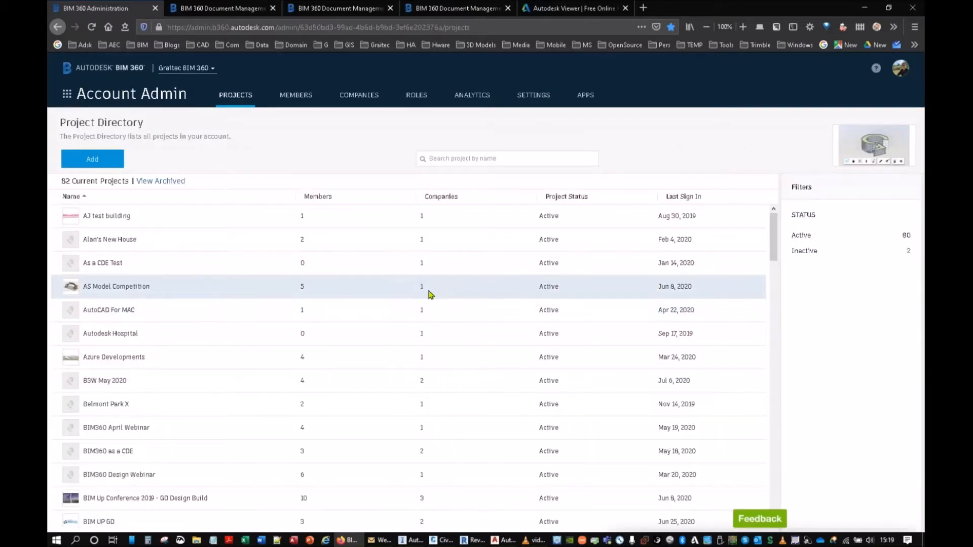
# Open the Glenridding Site project from the project directory
pyautogui.scroll(-5, 182, 365)
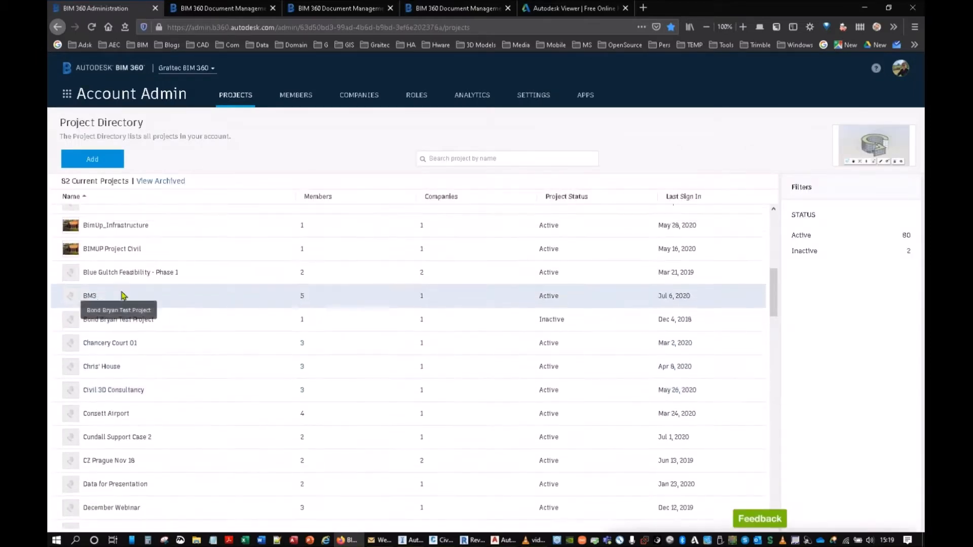
pyautogui.scroll(-10, 162, 391)
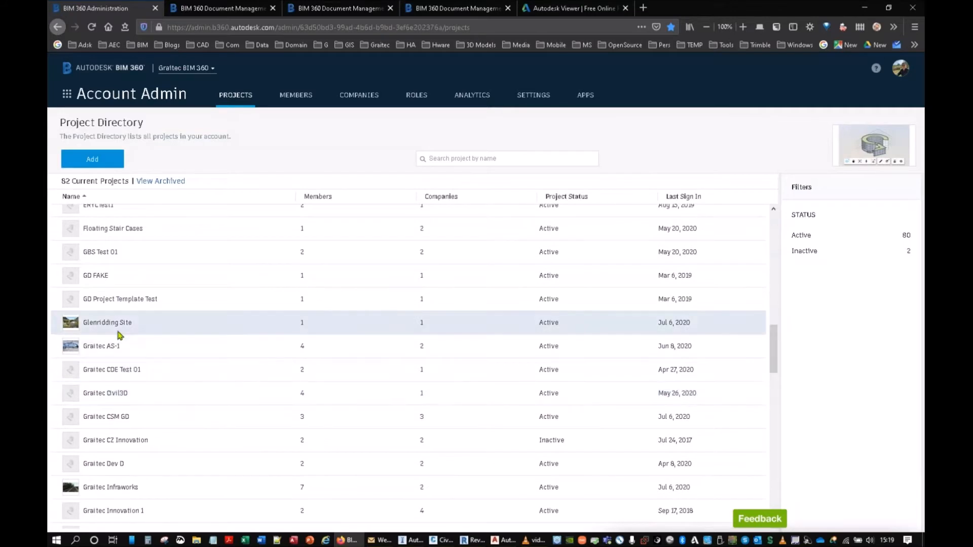
pyautogui.click(118, 330)
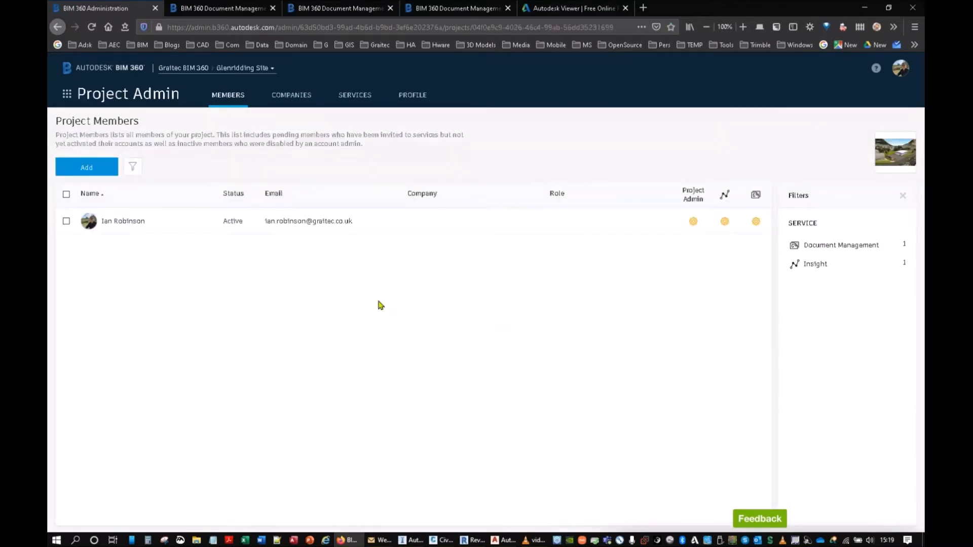
# Review the Glenridding Site project's members, companies, services and profile details
pyautogui.click(142, 222)
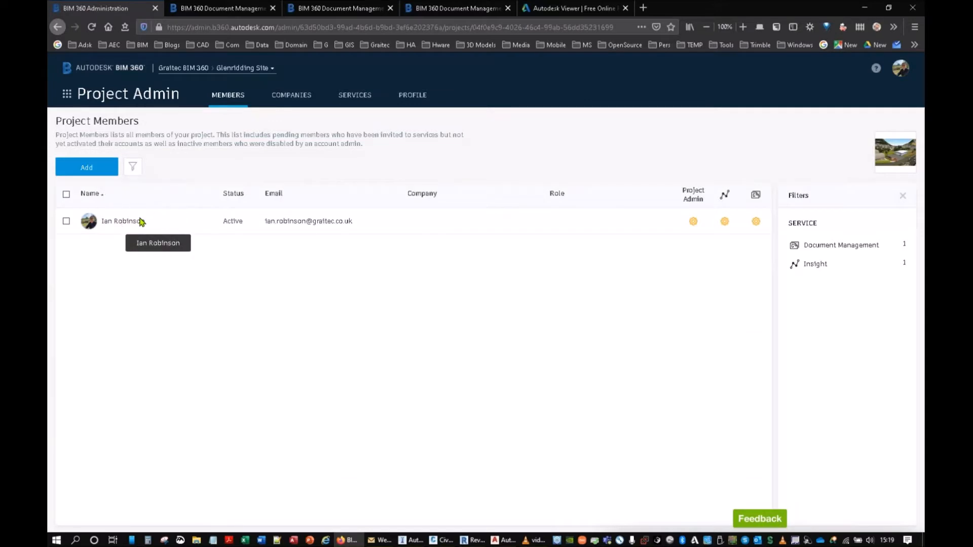
pyautogui.click(290, 96)
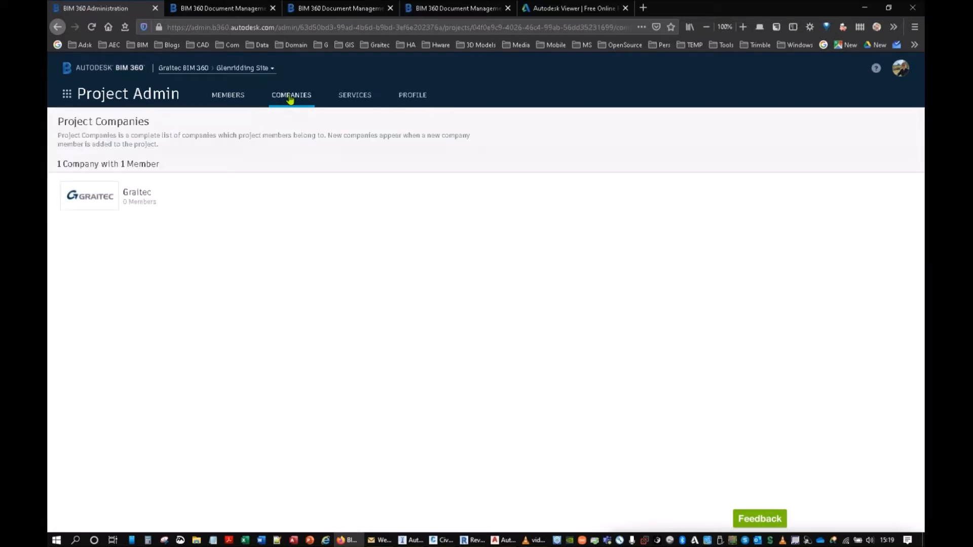
pyautogui.click(364, 98)
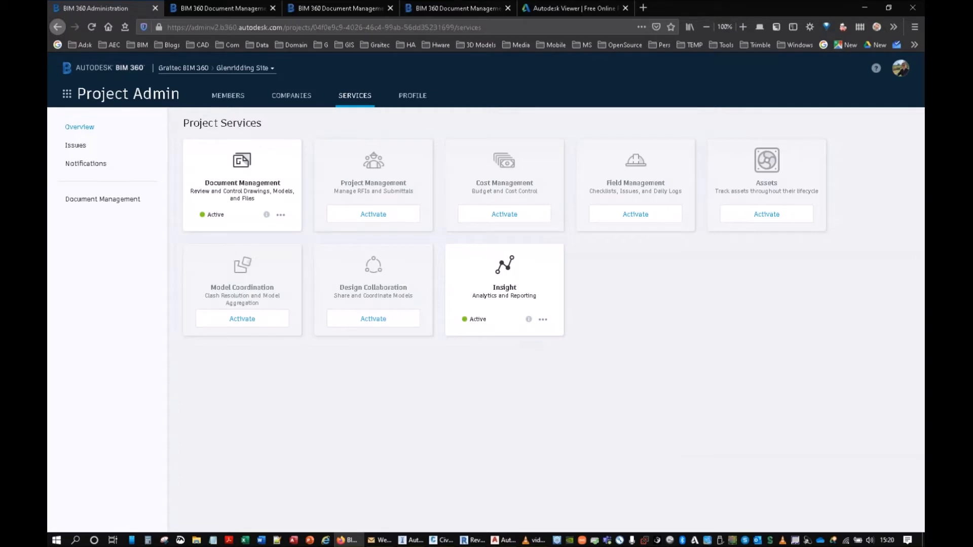
pyautogui.click(413, 97)
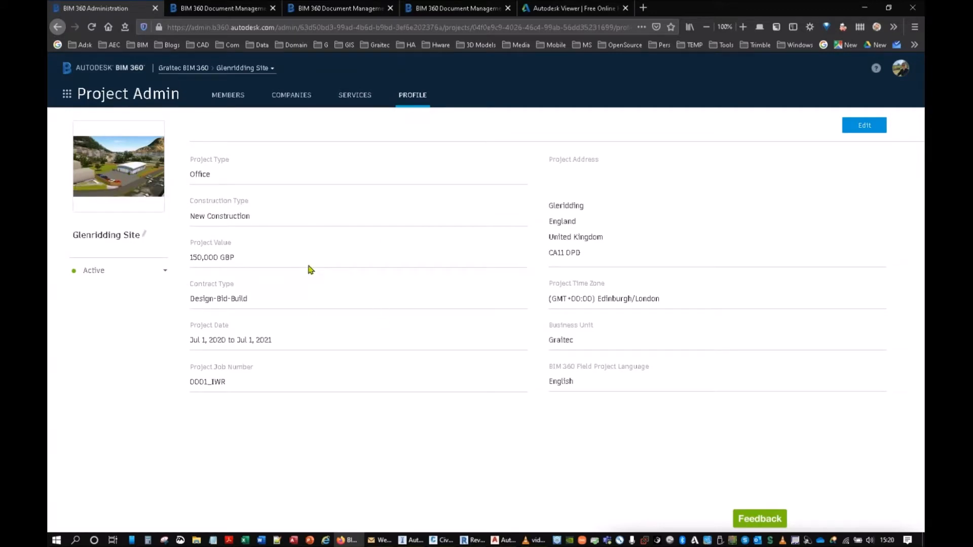
pyautogui.click(576, 299)
# Show the "Welcome to Glenridding Site" invitation e-mail with its project link, and return to the browser
pyautogui.click(380, 541)
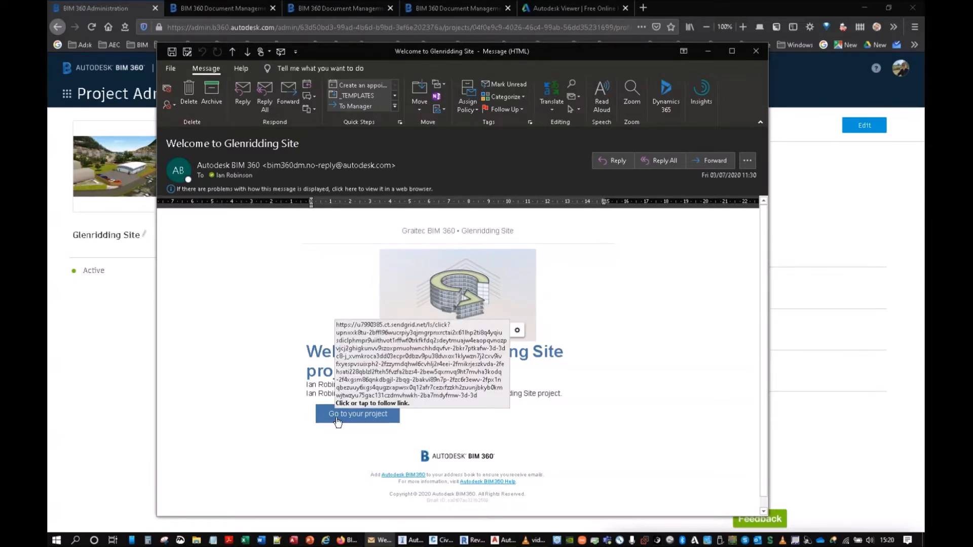
pyautogui.click(708, 51)
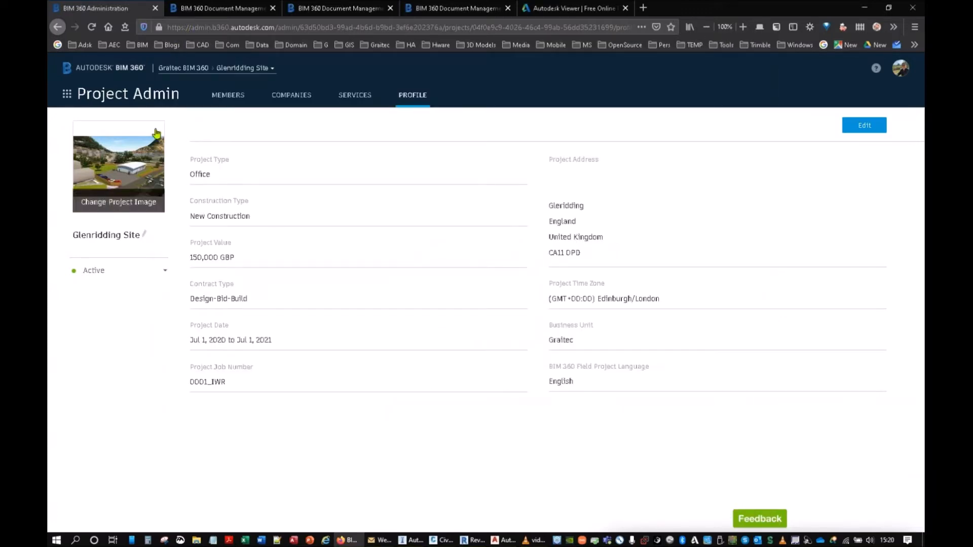
# Examine the Project Files of the Graitec Infraworks and Glenridding Site projects in BIM 360 Document Management
pyautogui.click(212, 8)
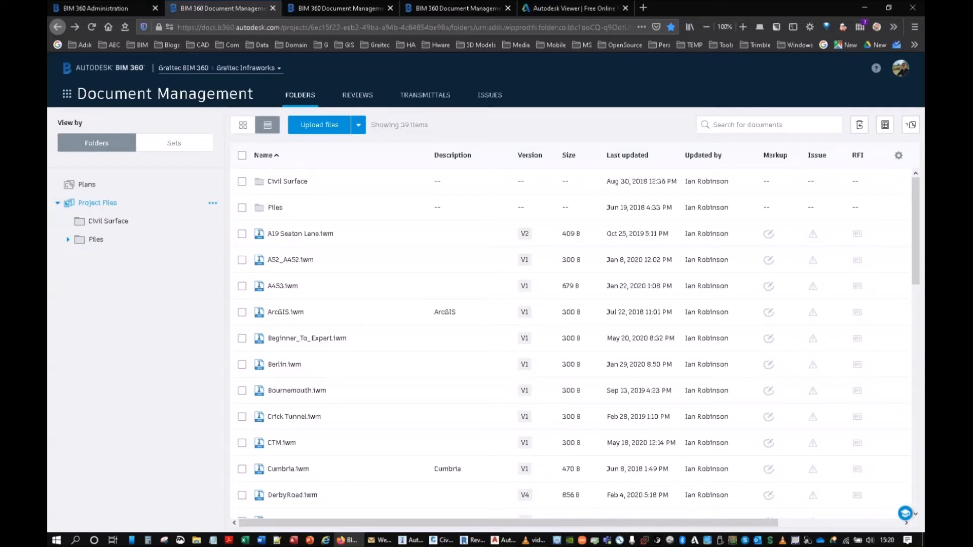
pyautogui.scroll(-8, 374, 332)
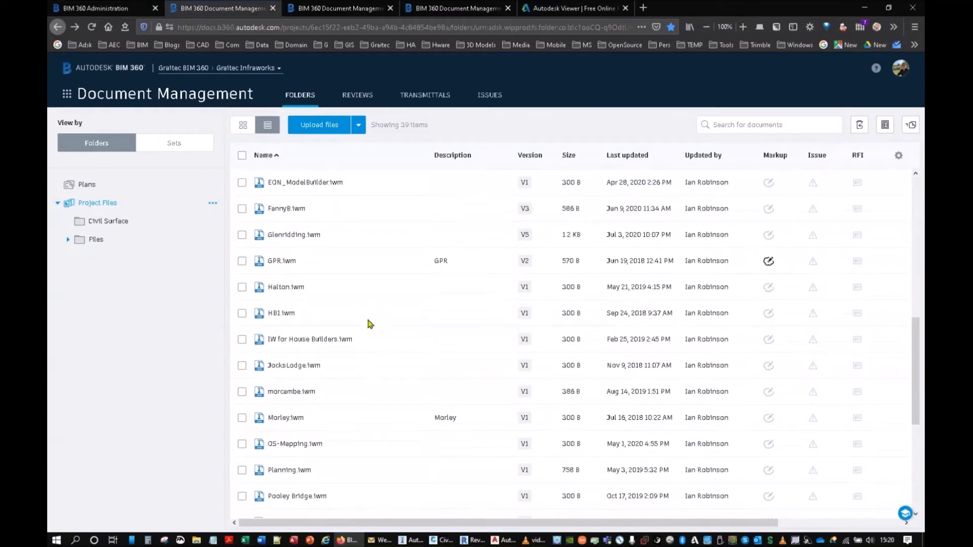
pyautogui.scroll(-9, 334, 365)
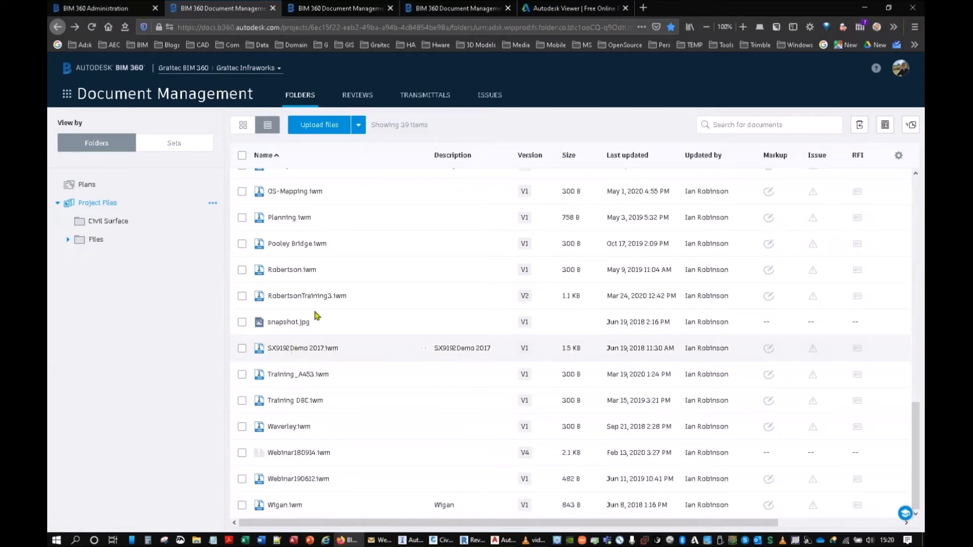
pyautogui.click(353, 7)
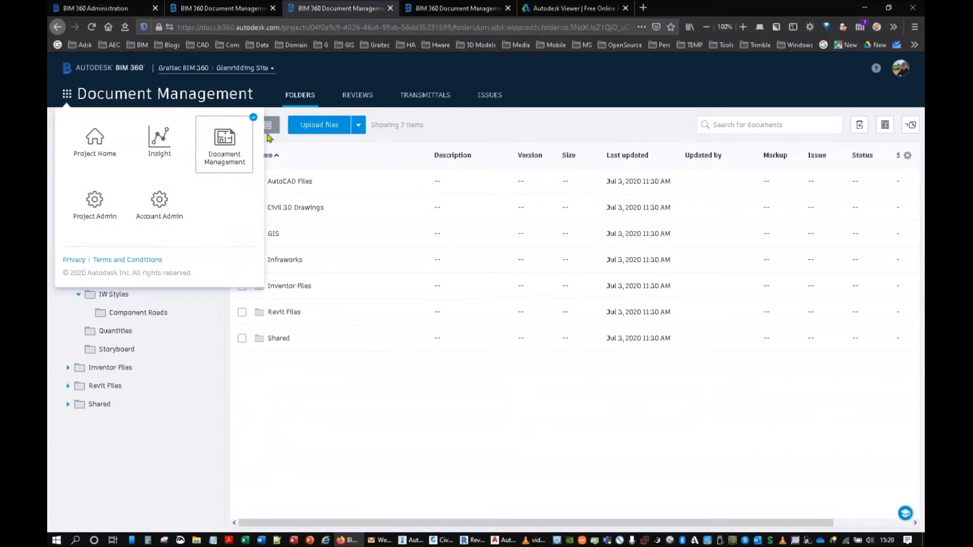
pyautogui.click(574, 67)
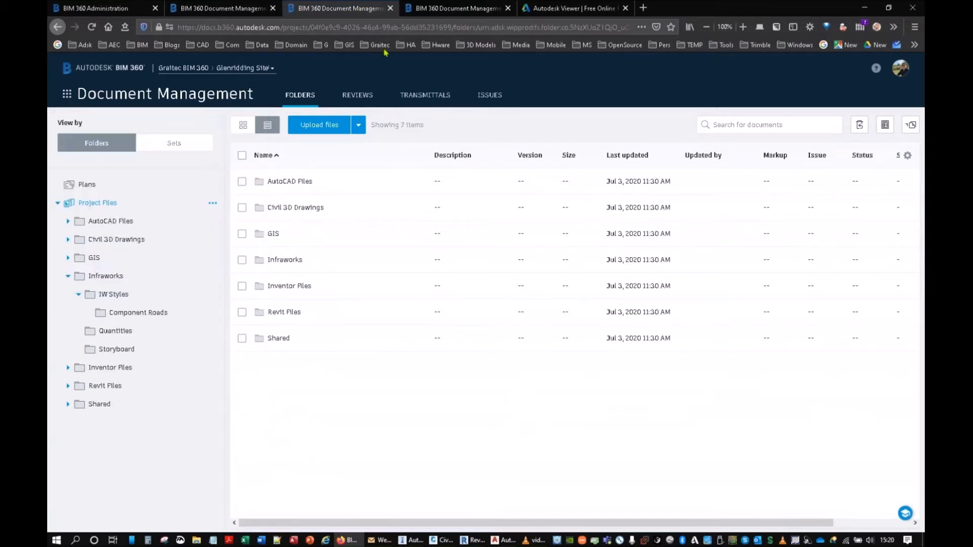
# Locate Glenridding.iwm among the Graitec Infraworks project files
pyautogui.click(434, 11)
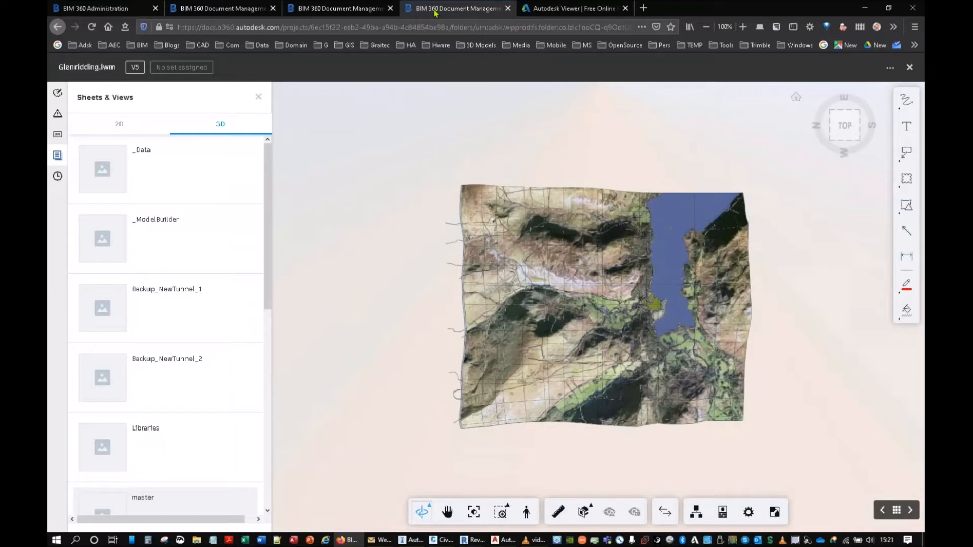
pyautogui.click(253, 9)
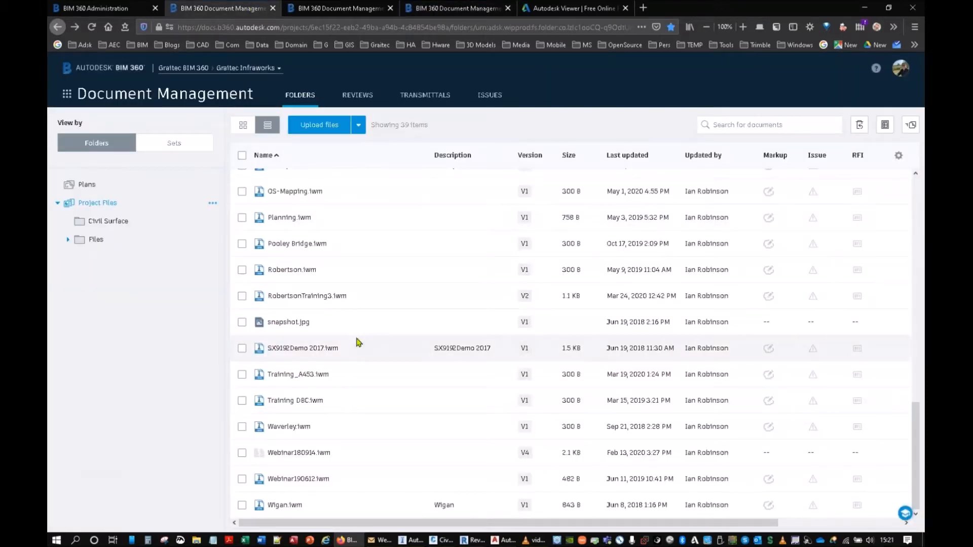
pyautogui.scroll(5, 299, 325)
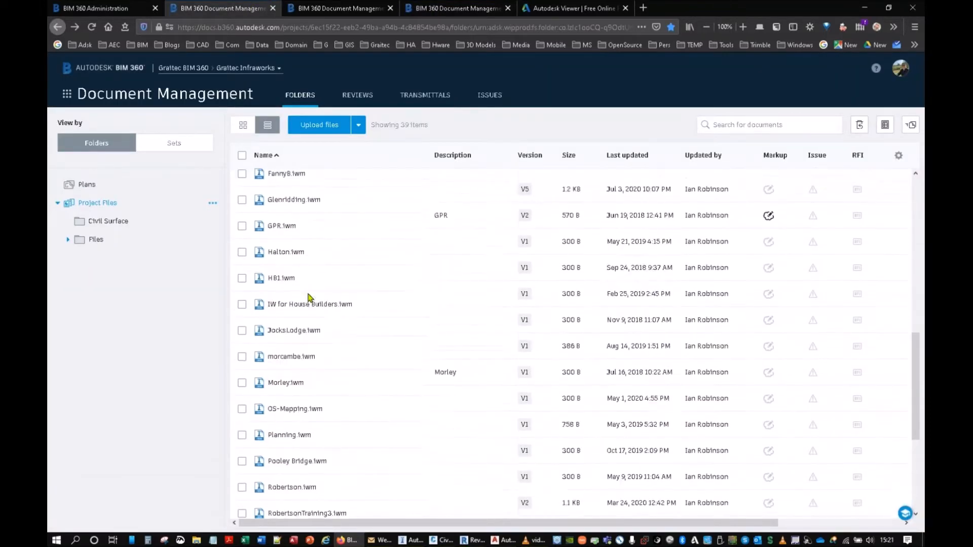
pyautogui.scroll(3, 292, 330)
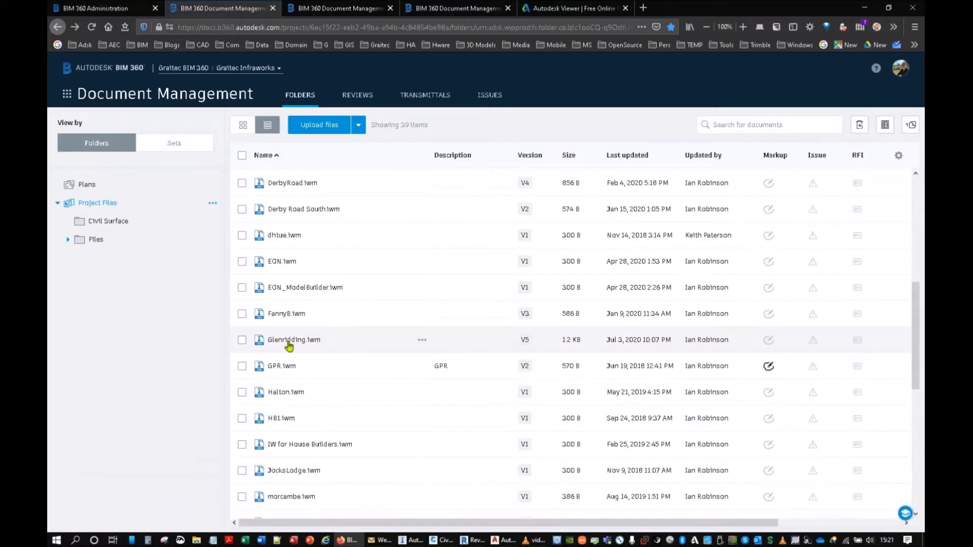
# Examine the Glenridding.iwm model in the 3D viewer, including its list of 3D views and the lakeside development site
pyautogui.click(470, 11)
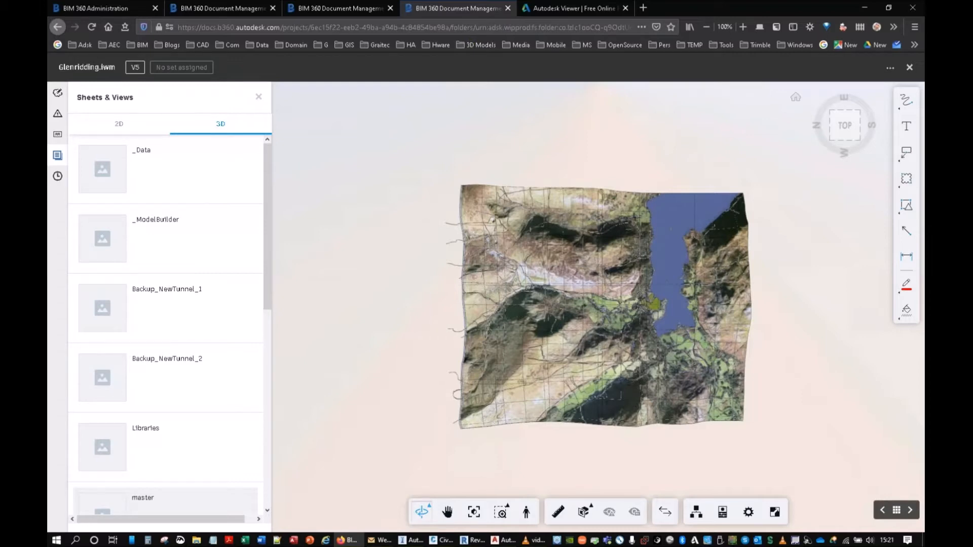
pyautogui.scroll(5, 616, 310)
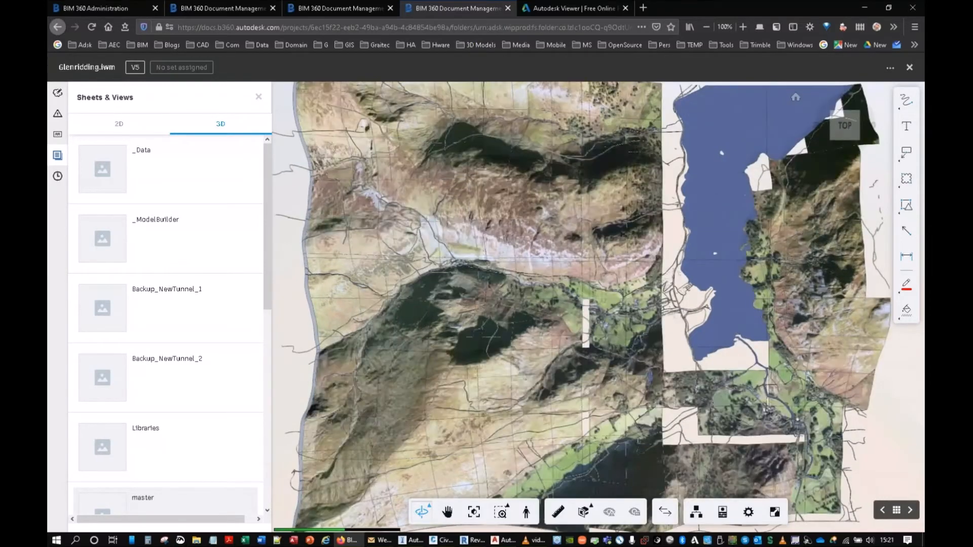
pyautogui.scroll(1, 617, 310)
pyautogui.moveTo(617, 311); pyautogui.dragTo(532, 215)
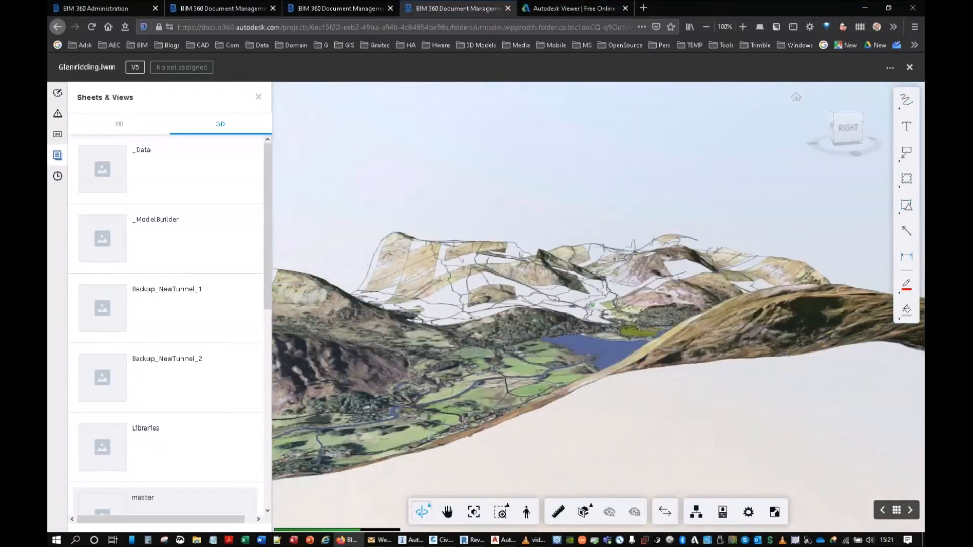
pyautogui.scroll(5, 598, 355)
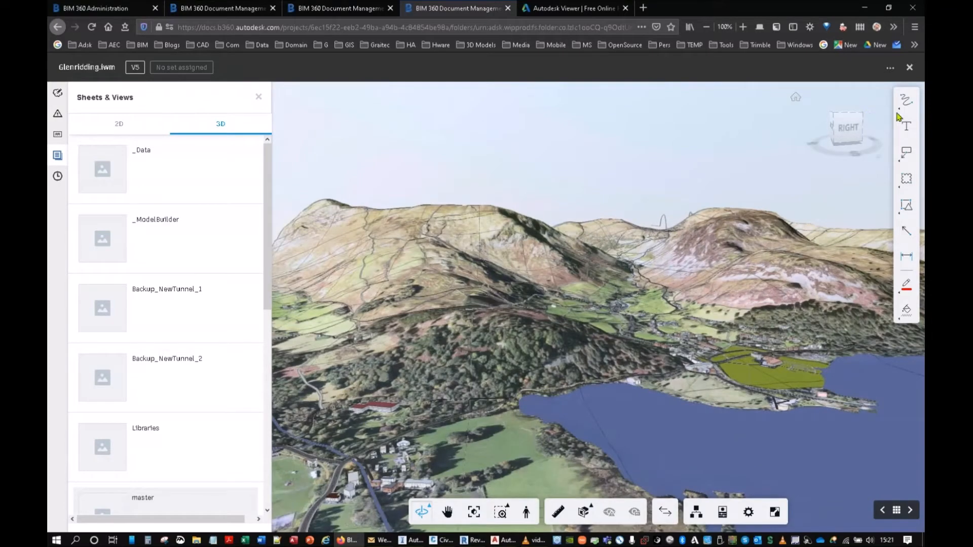
pyautogui.moveTo(598, 264); pyautogui.dragTo(626, 327)
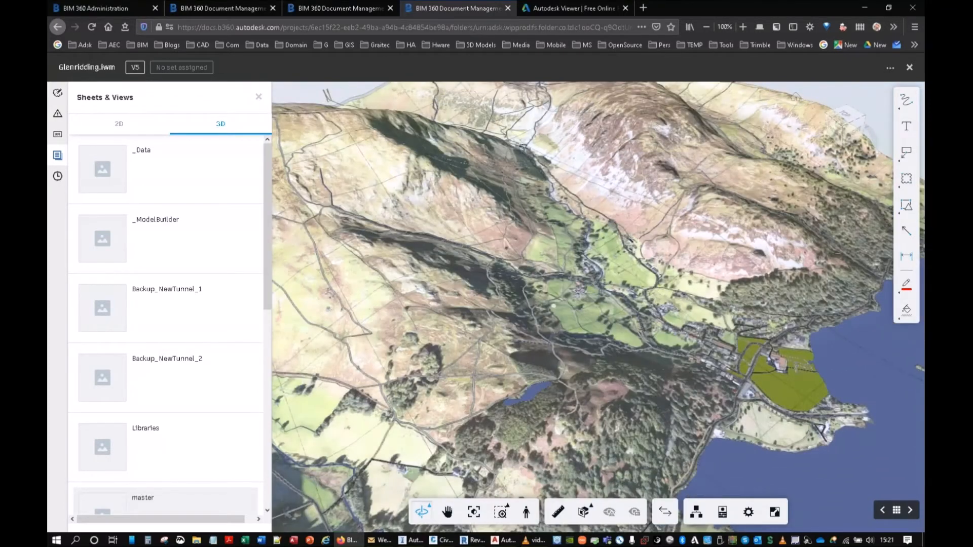
pyautogui.scroll(-8, 184, 299)
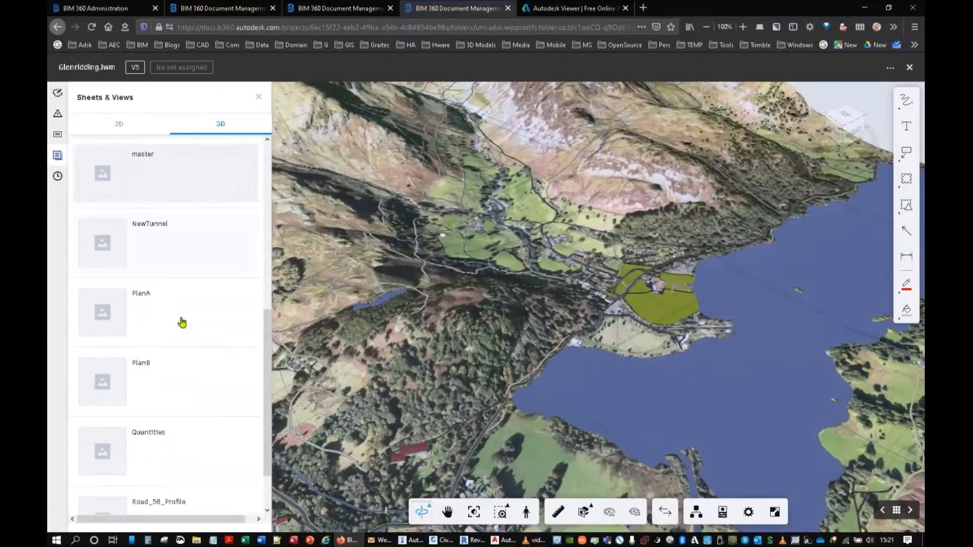
pyautogui.scroll(3, 628, 304)
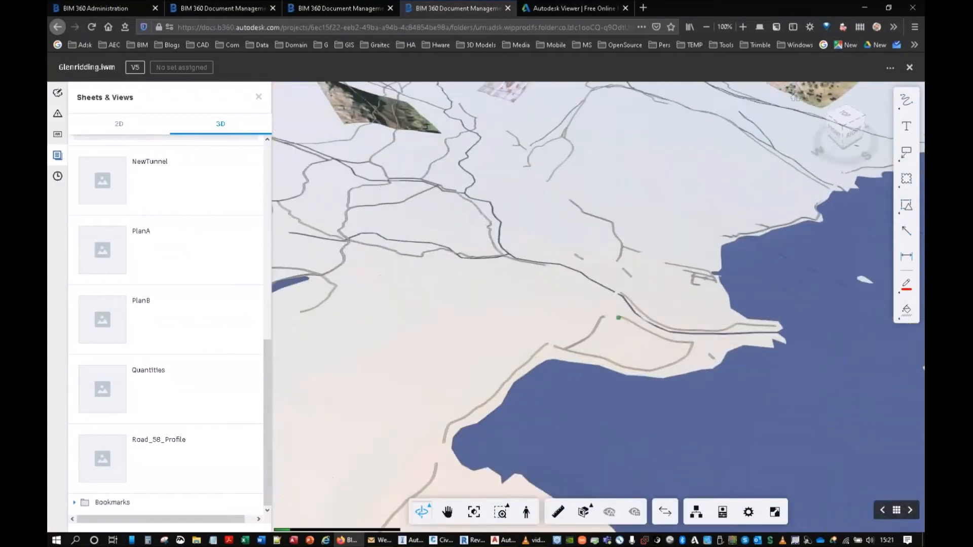
pyautogui.moveTo(628, 304); pyautogui.dragTo(577, 388, button='middle')
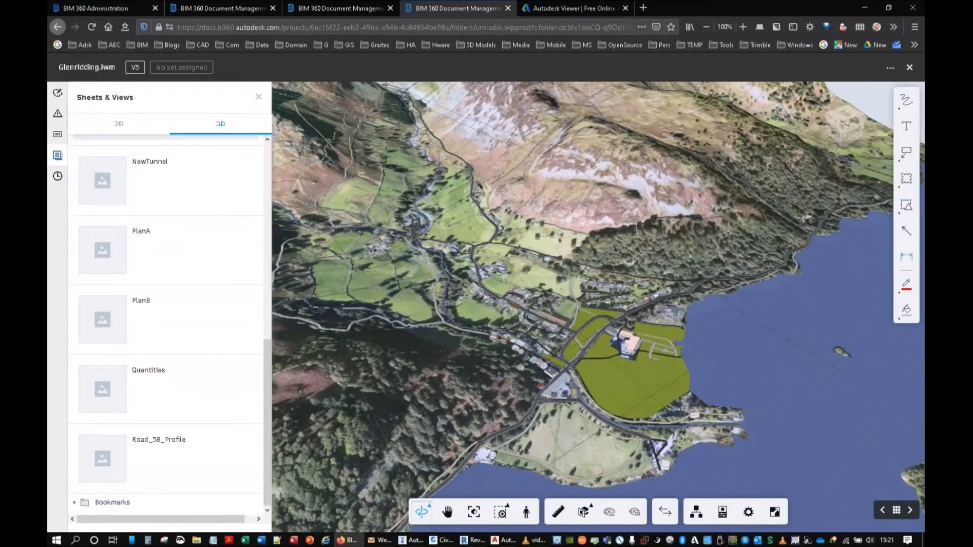
pyautogui.scroll(3, 588, 340)
pyautogui.scroll(5, 652, 330)
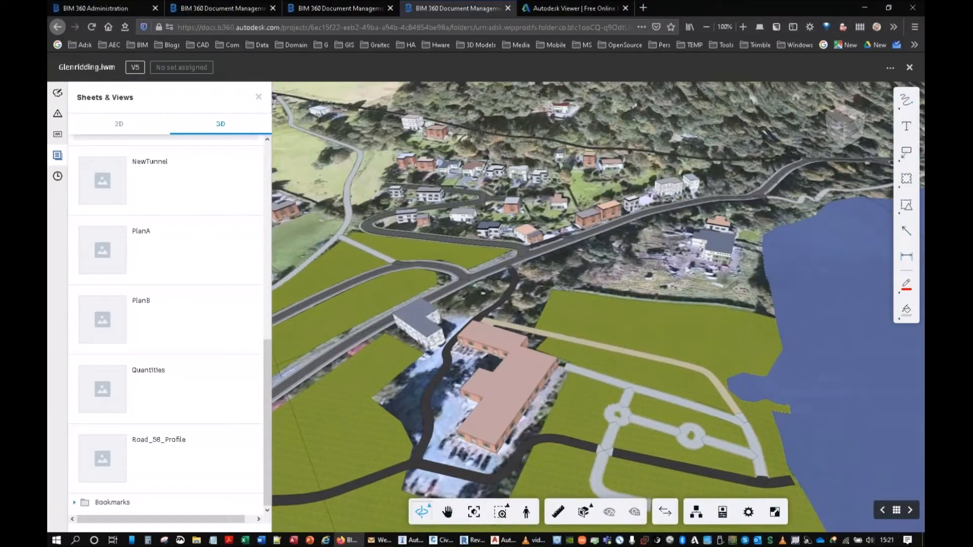
# Save a markup that surrounds the lakeside plot north of the large building with a cloud and labels it "My new plot"
pyautogui.click(906, 186)
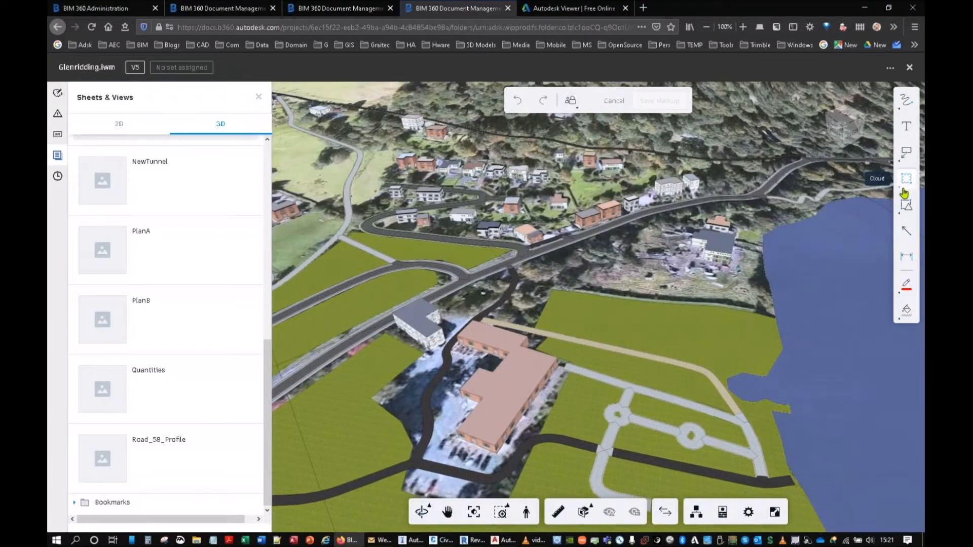
pyautogui.moveTo(558, 275); pyautogui.dragTo(812, 388)
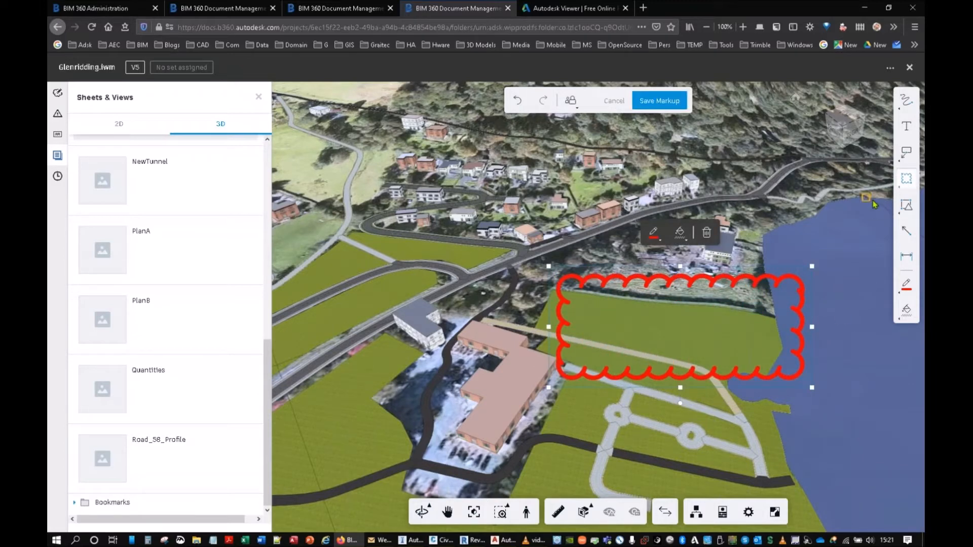
pyautogui.click(907, 135)
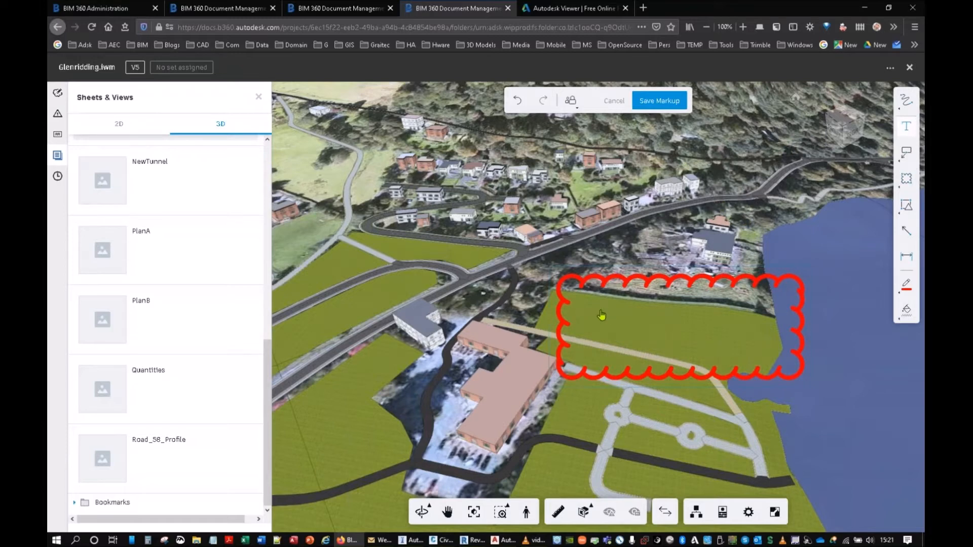
pyautogui.click(619, 315)
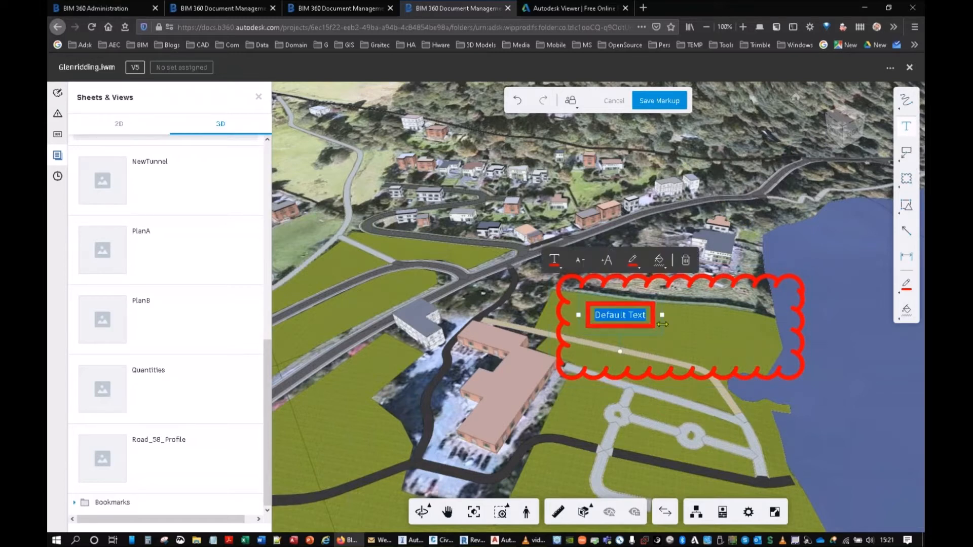
pyautogui.write('My')
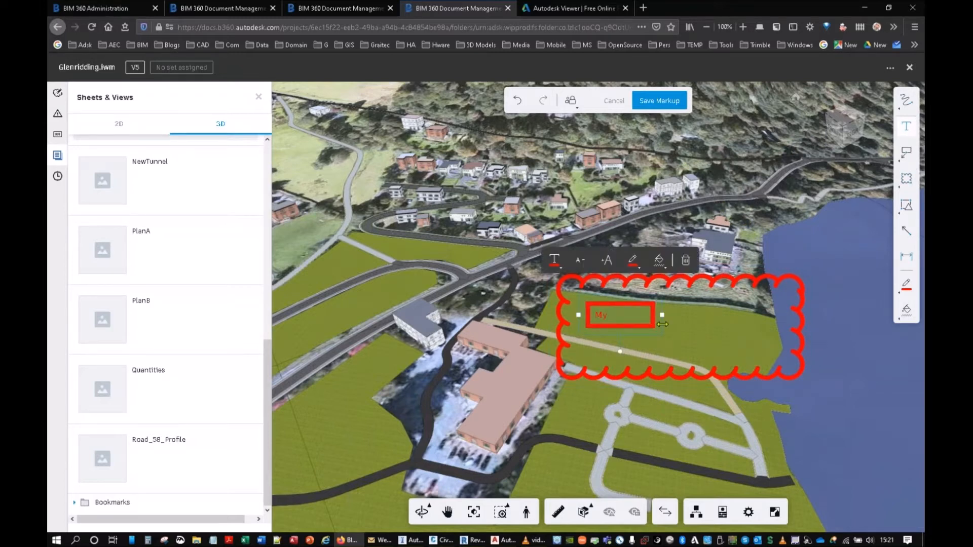
pyautogui.write(' new plot')
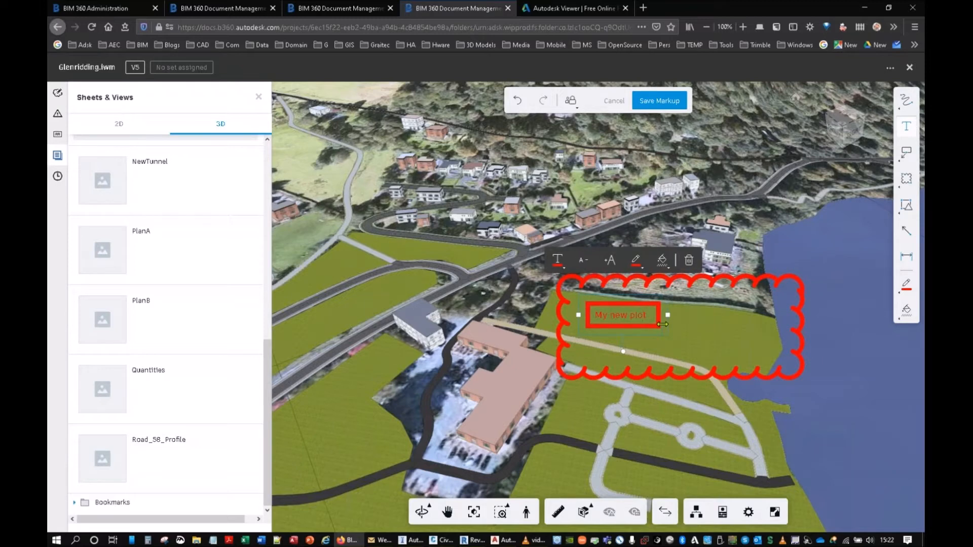
pyautogui.press('Escape')
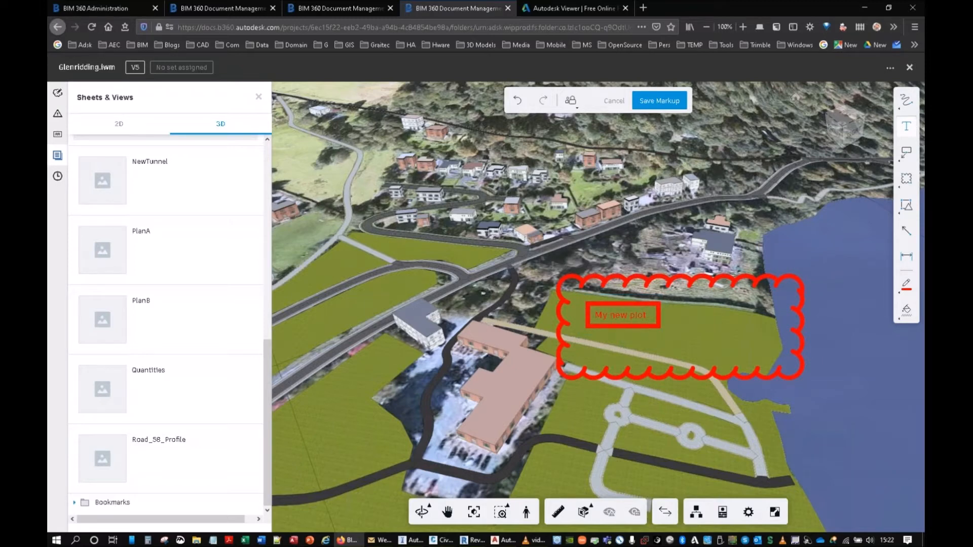
pyautogui.click(657, 101)
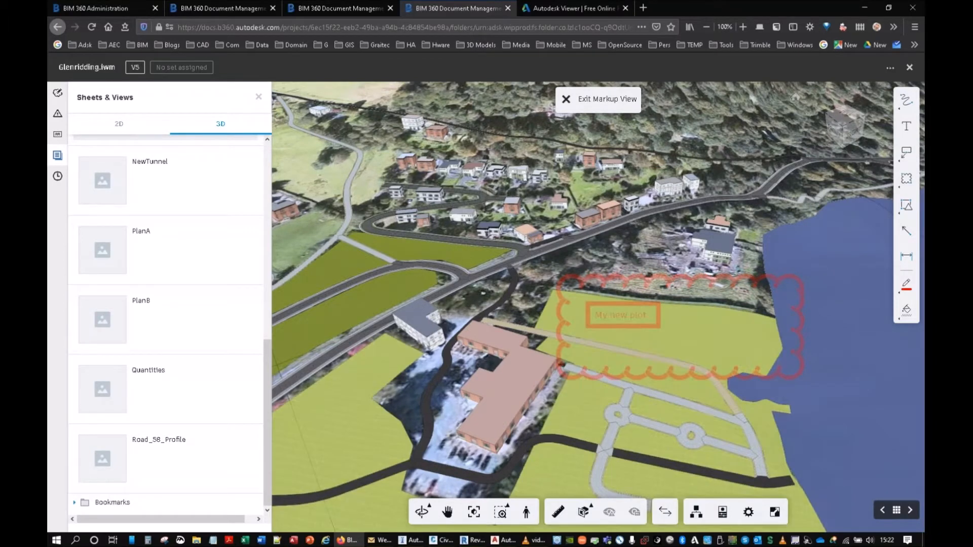
# Measure the distance from the road junction above the new plot to the lake shore
pyautogui.click(557, 513)
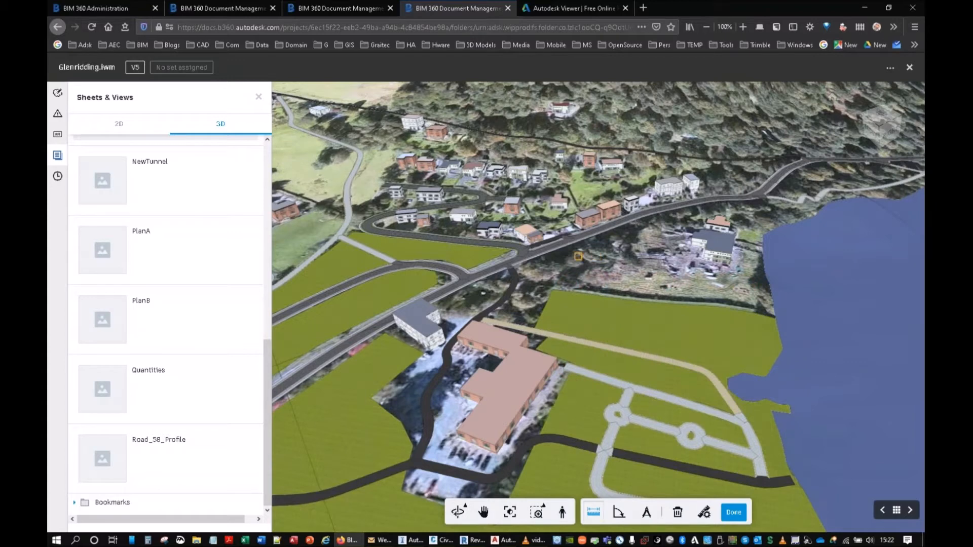
pyautogui.click(528, 248)
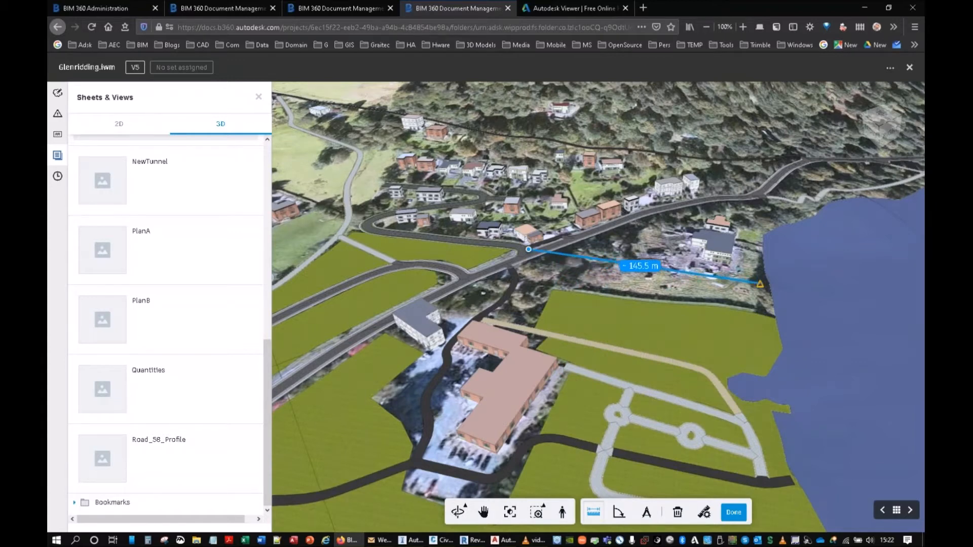
pyautogui.click(769, 282)
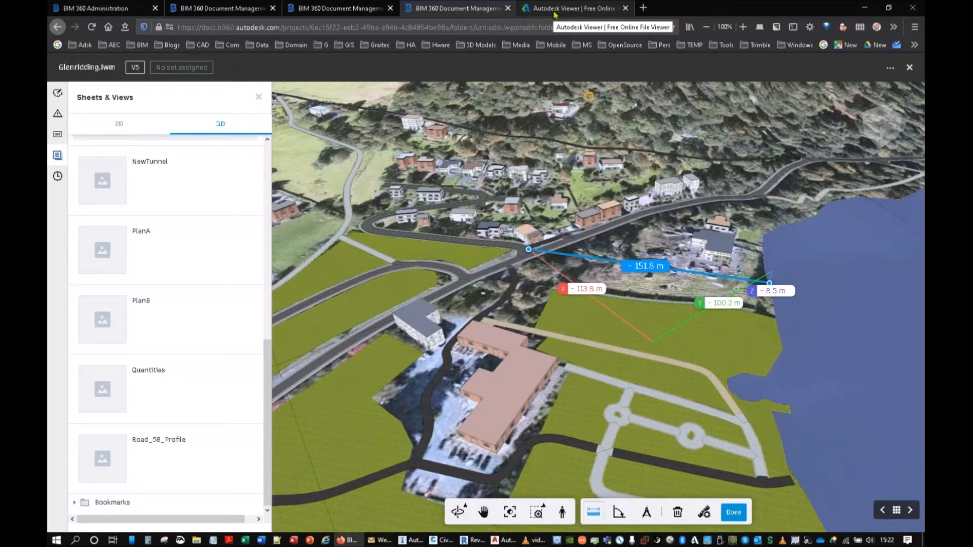
# Switch to InfraWorks, return to the Glenridding model and inspect the village and its lakeside plots up close
pyautogui.click(856, 9)
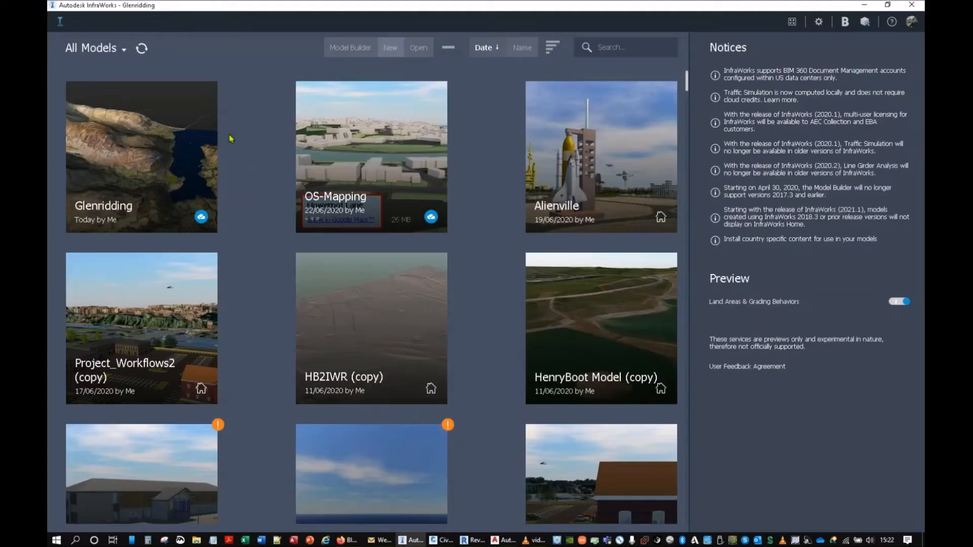
pyautogui.click(60, 22)
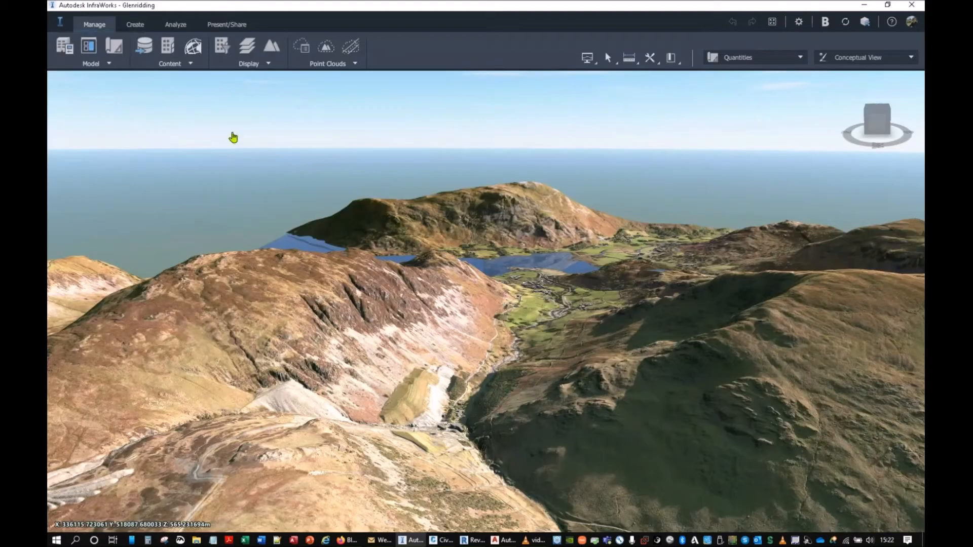
pyautogui.moveTo(536, 348); pyautogui.dragTo(618, 446)
pyautogui.scroll(5, 425, 187)
pyautogui.scroll(5, 511, 188)
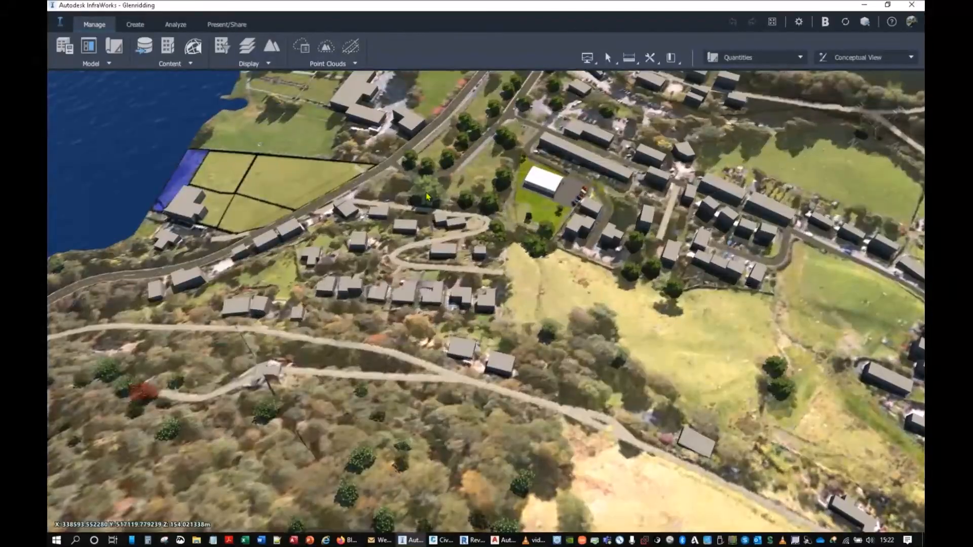
pyautogui.moveTo(704, 299); pyautogui.dragTo(516, 302)
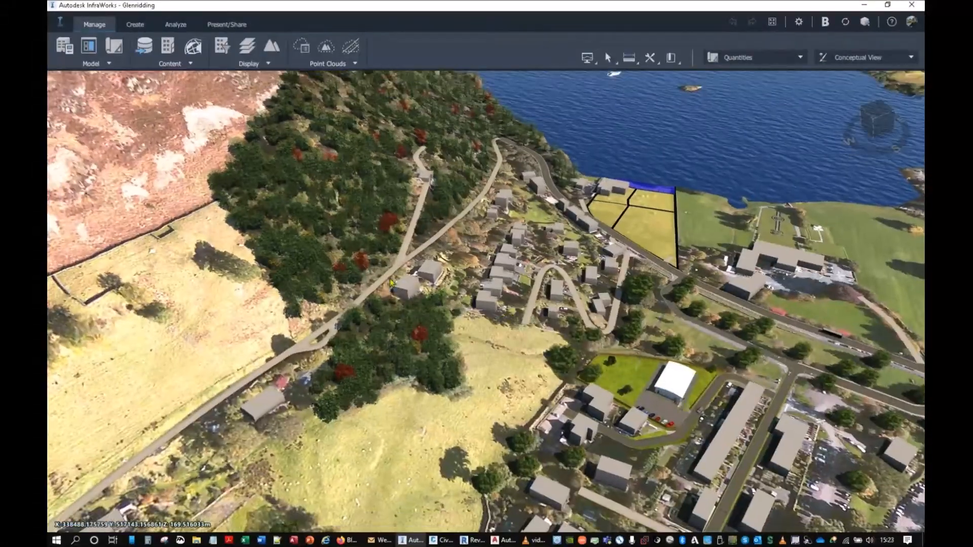
# Examine the trees on the wooded hillside above Glenridding, first from close by and again from further away
pyautogui.press('ctrl')
pyautogui.scroll(5, 333, 225)
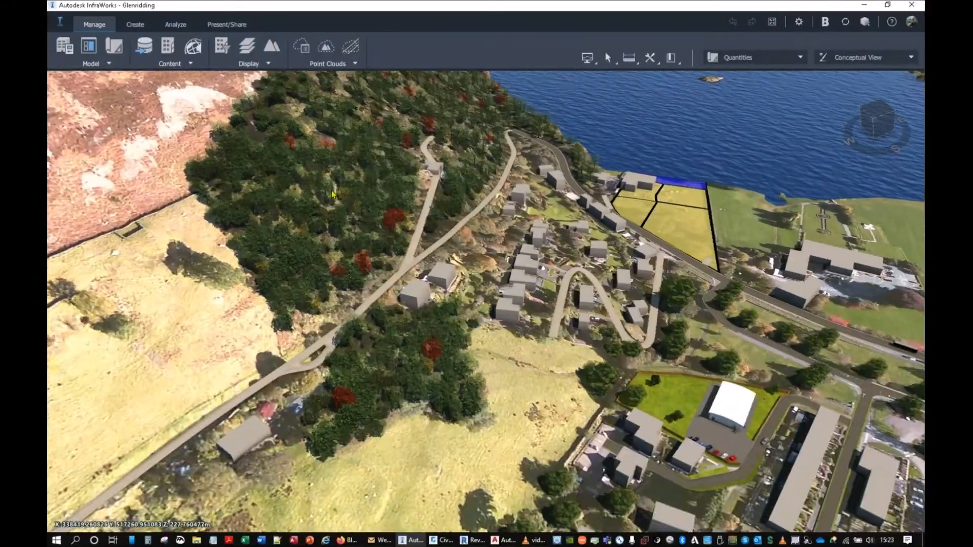
pyautogui.scroll(5, 381, 242)
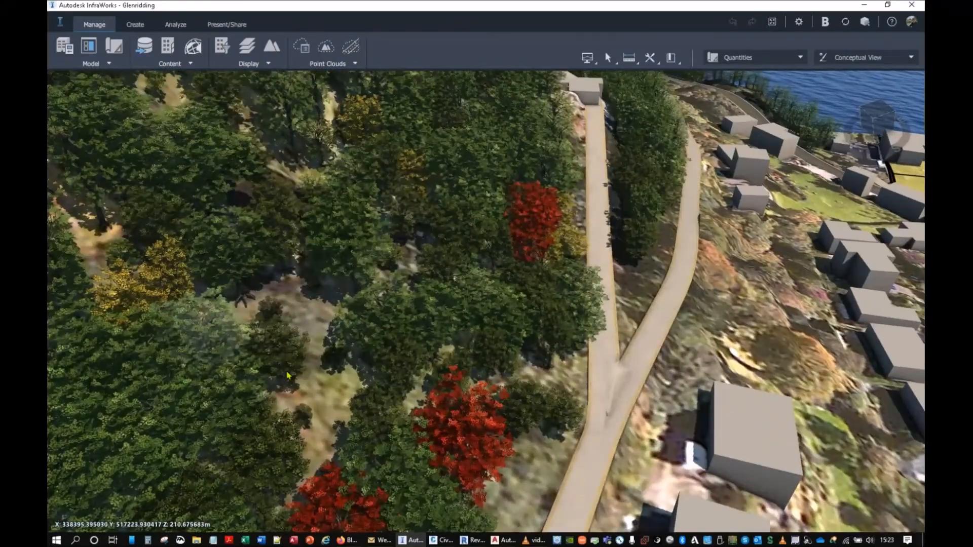
pyautogui.scroll(-6, 403, 286)
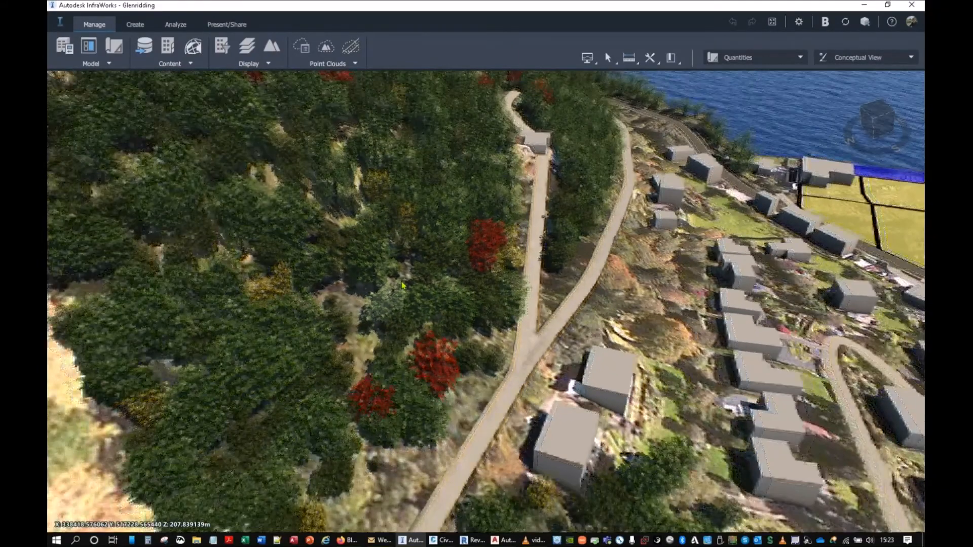
pyautogui.scroll(-5, 403, 286)
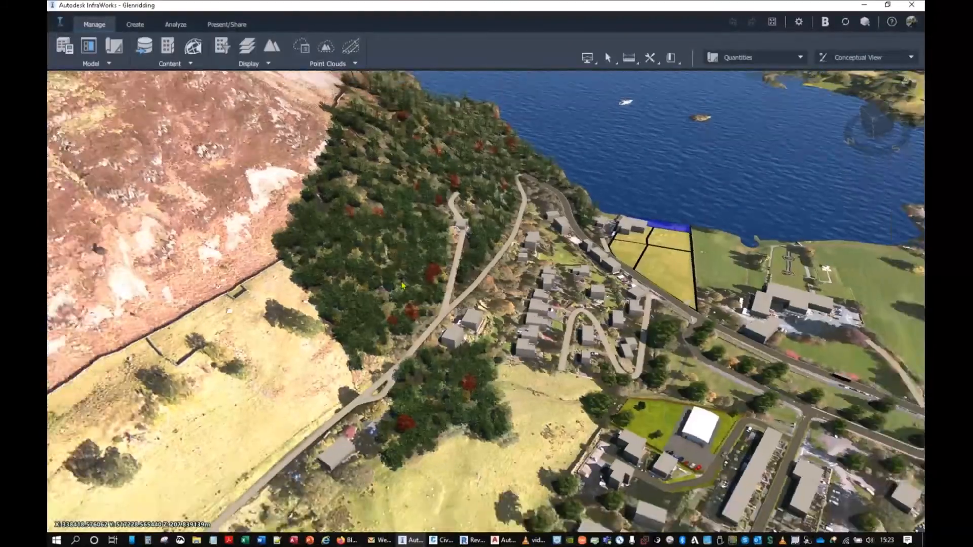
pyautogui.scroll(-5, 394, 253)
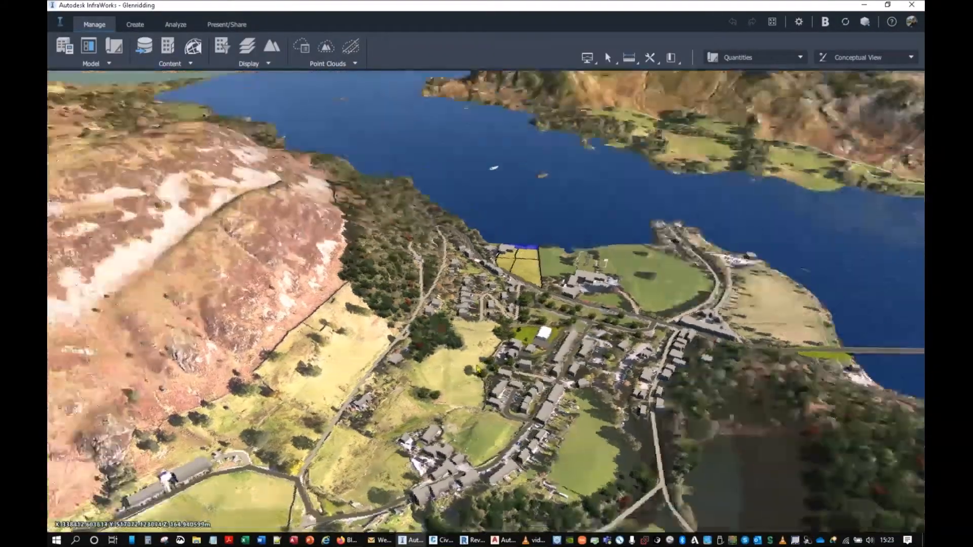
# Inspect the Glenridding valley, lake and village from a distance, moving in to the fenced grass plot beside the white-roofed building
pyautogui.moveTo(478, 369); pyautogui.dragTo(567, 380)
pyautogui.scroll(-5, 392, 361)
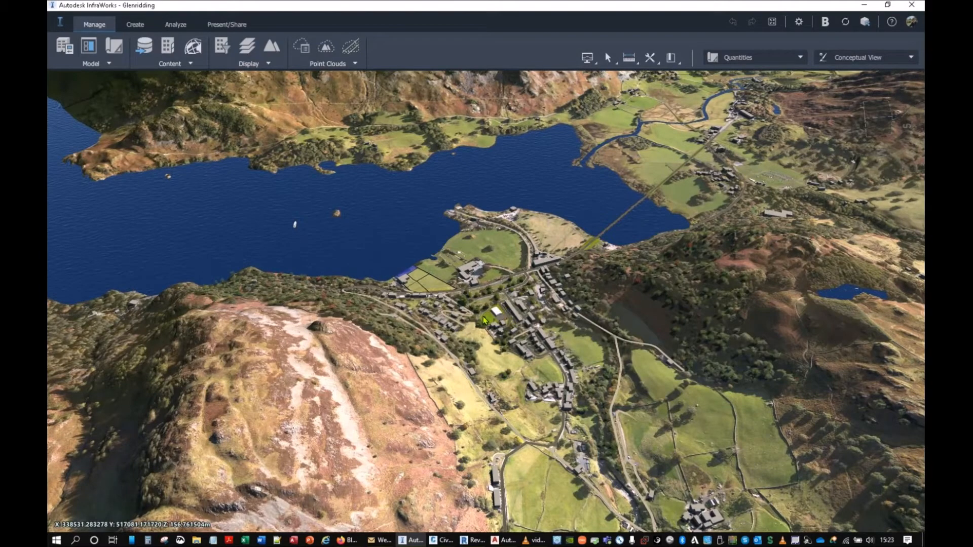
pyautogui.scroll(3, 484, 319)
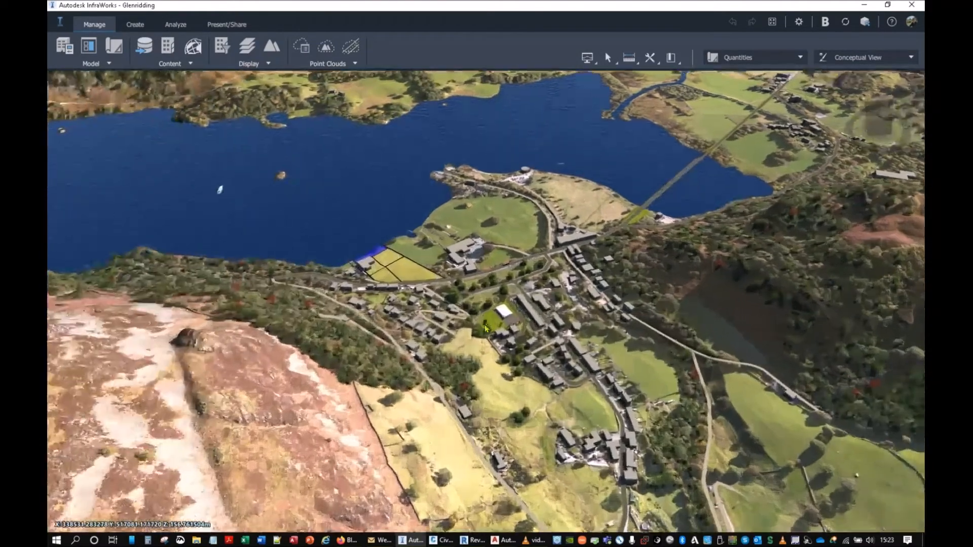
pyautogui.scroll(3, 486, 328)
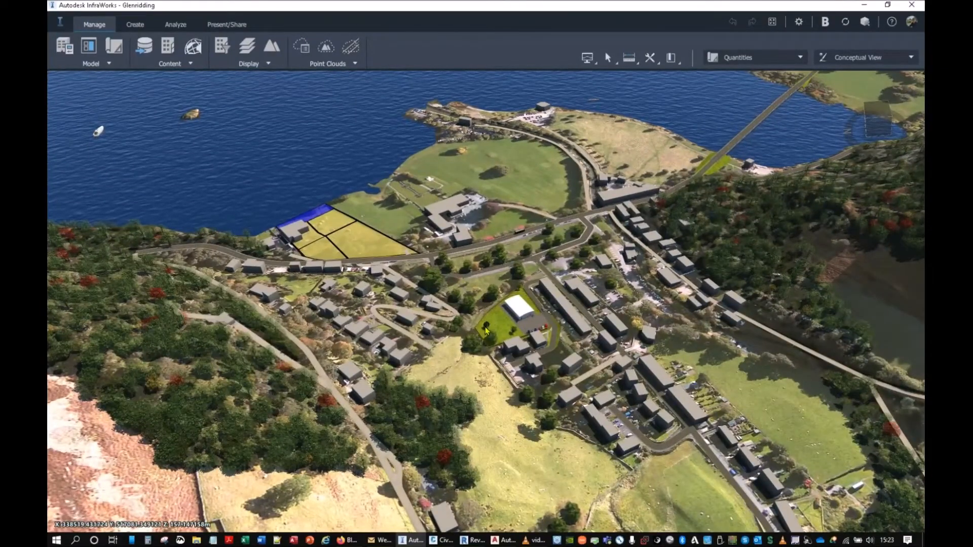
pyautogui.scroll(2, 503, 320)
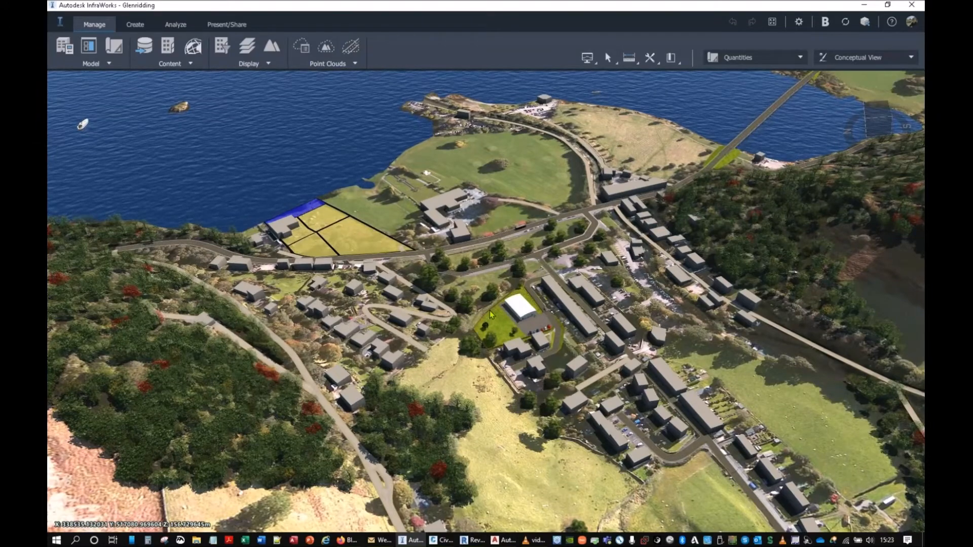
pyautogui.scroll(-5, 489, 325)
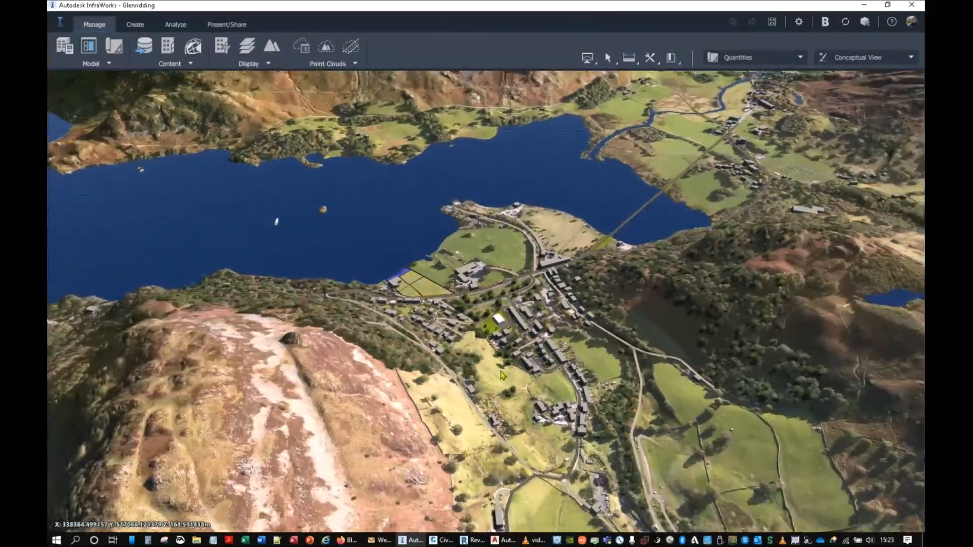
pyautogui.moveTo(501, 375); pyautogui.dragTo(439, 329)
pyautogui.scroll(5, 440, 328)
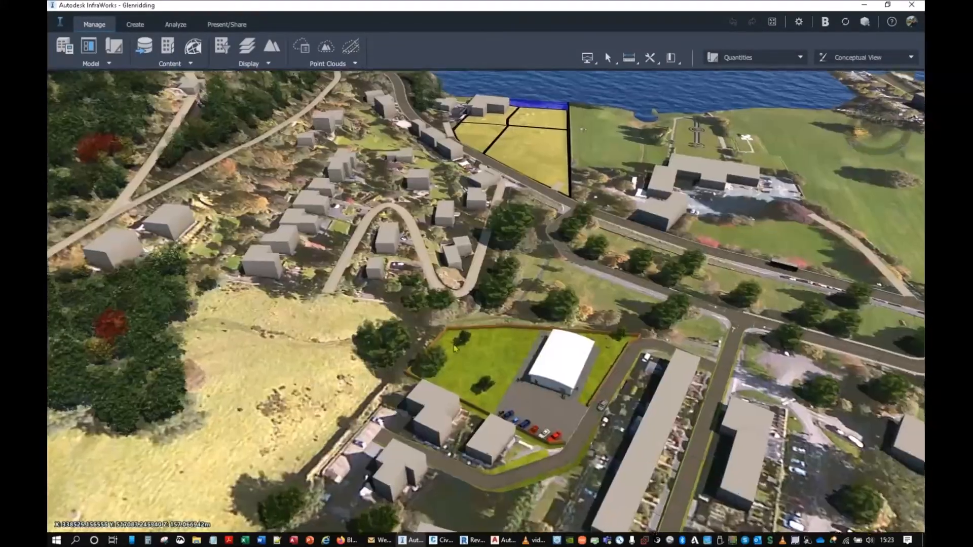
pyautogui.scroll(5, 455, 349)
pyautogui.moveTo(521, 408); pyautogui.dragTo(496, 363)
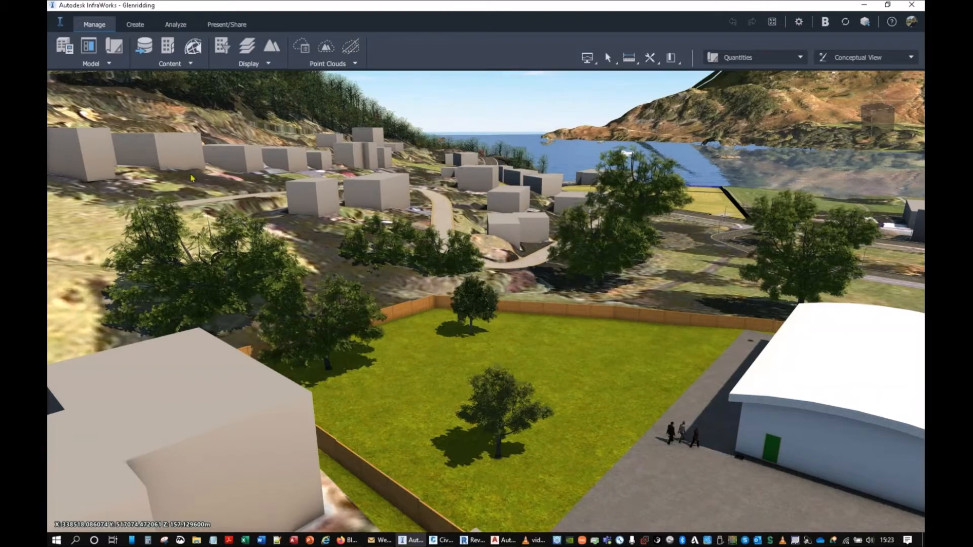
# Show the Model Explorer and bring the Vegetation layers into its list, with the village and wooded hillside in view
pyautogui.click(89, 47)
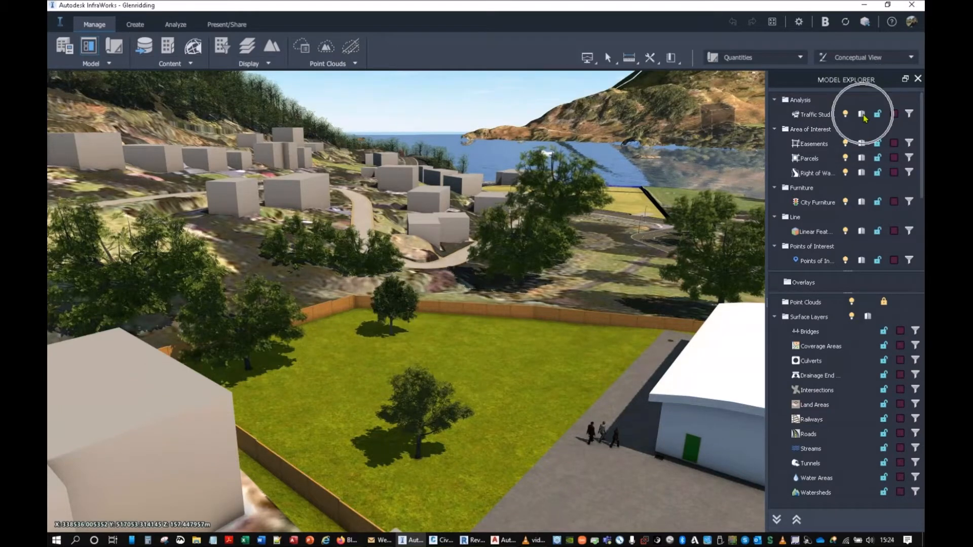
pyautogui.scroll(-8, 410, 294)
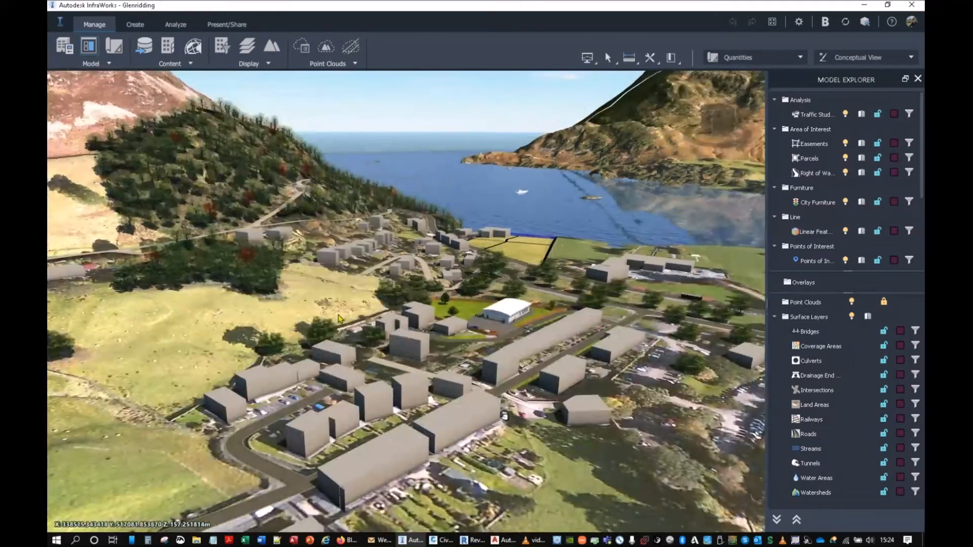
pyautogui.moveTo(325, 344); pyautogui.dragTo(484, 368, button='middle')
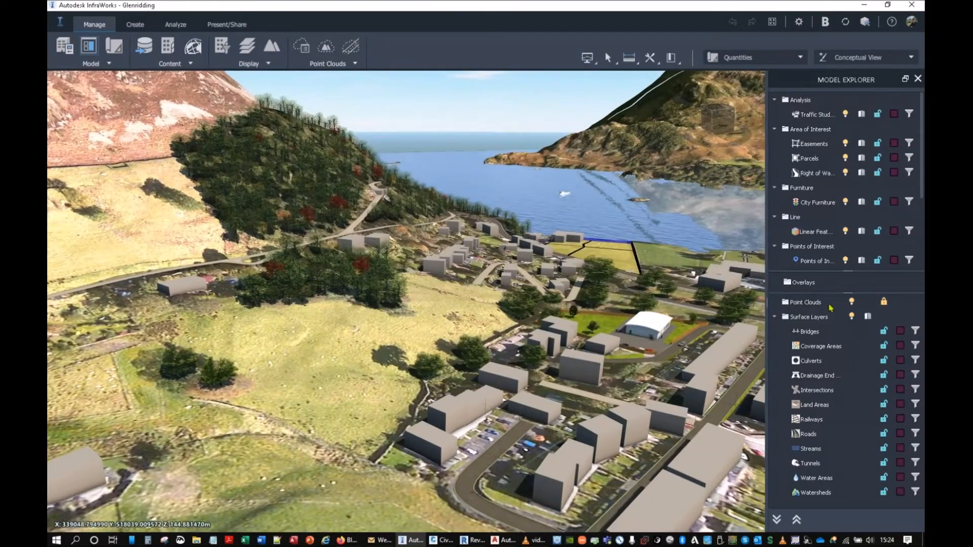
pyautogui.scroll(-3, 799, 263)
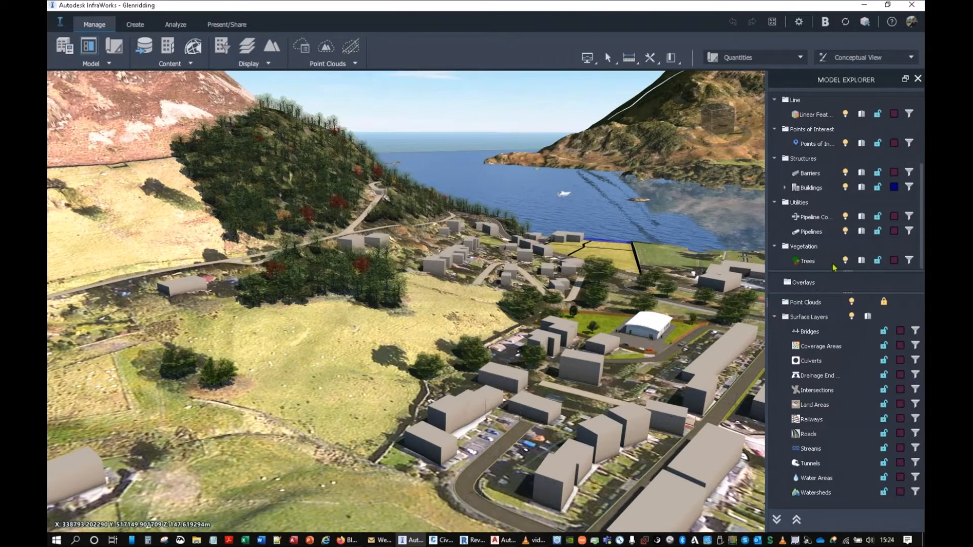
# Toggle the Trees layer's display detail and compare how the woodland is drawn close up and from far away
pyautogui.click(862, 261)
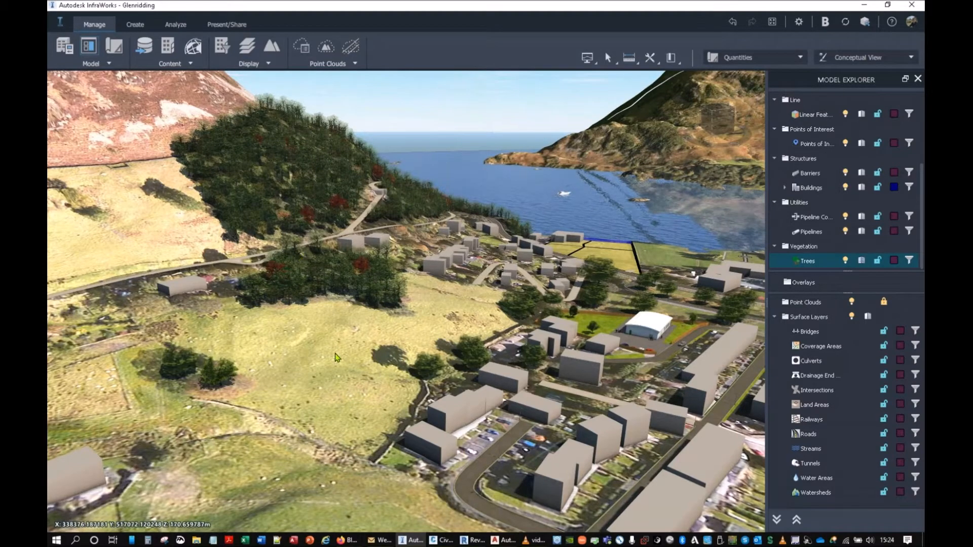
pyautogui.click(862, 261)
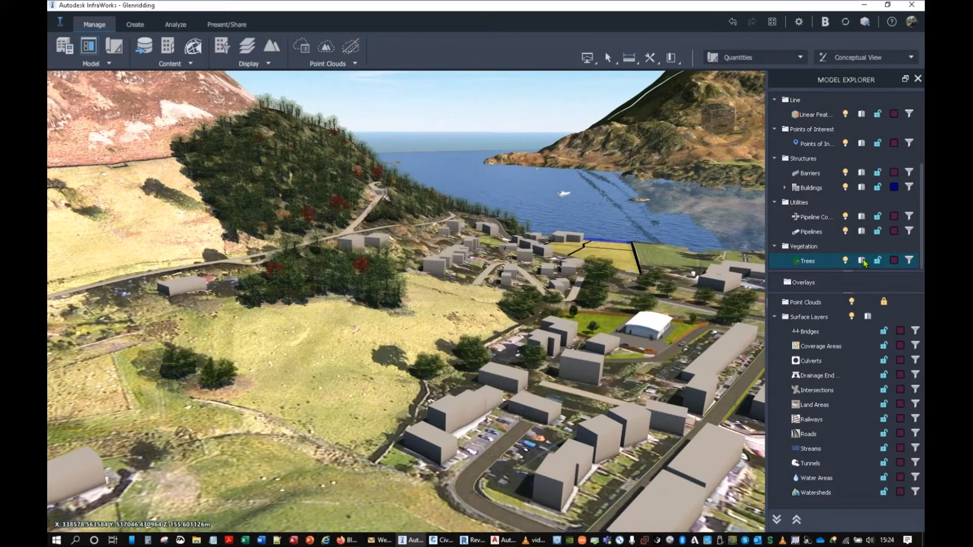
pyautogui.click(863, 262)
pyautogui.scroll(3, 303, 191)
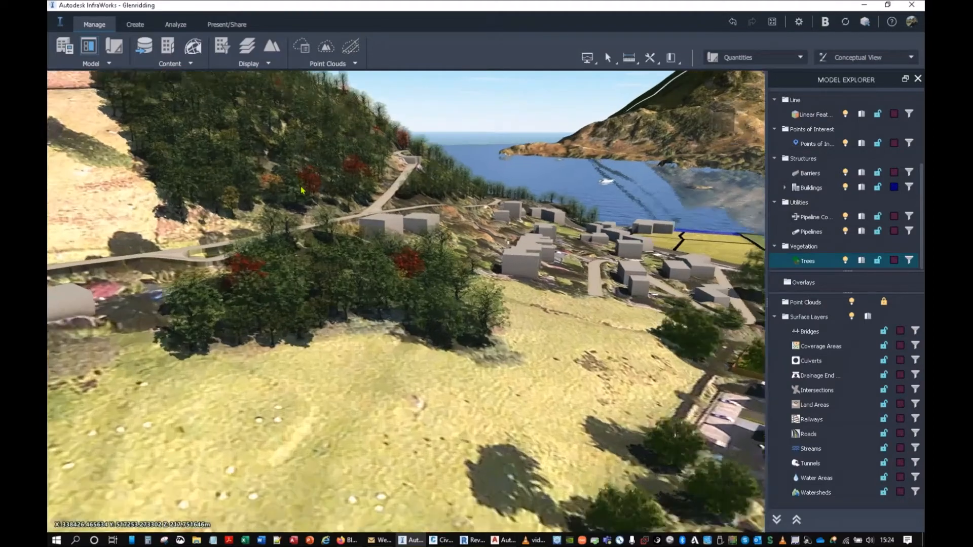
pyautogui.scroll(-5, 325, 241)
pyautogui.scroll(-3, 325, 241)
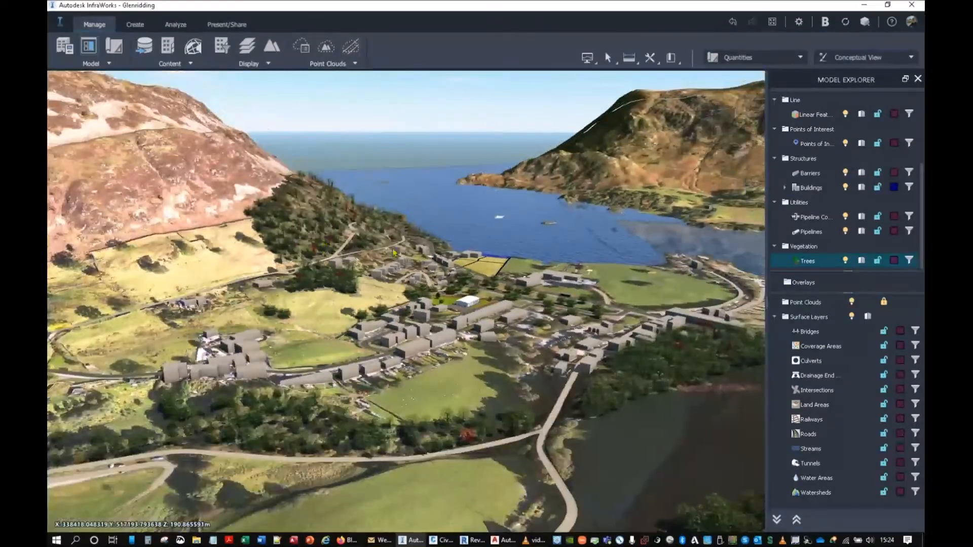
pyautogui.click(863, 262)
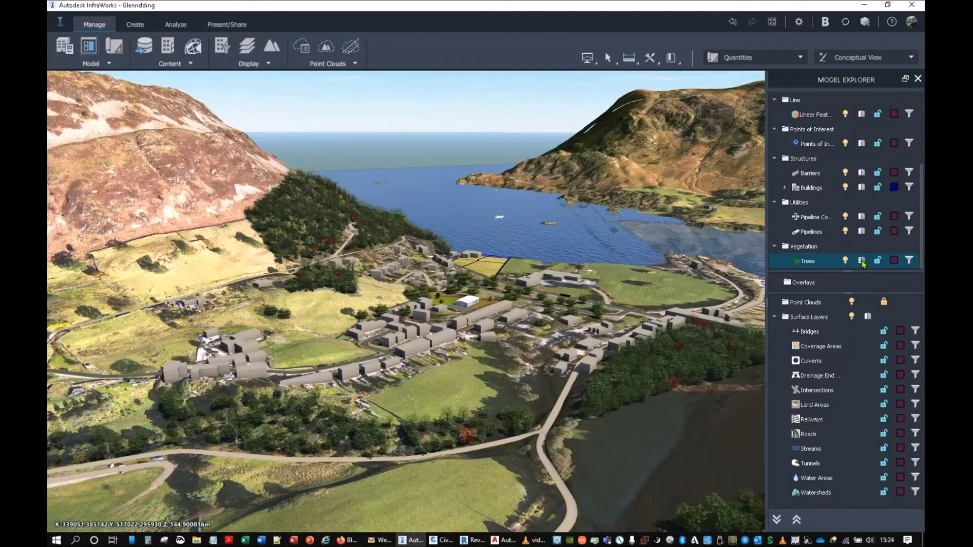
pyautogui.click(862, 262)
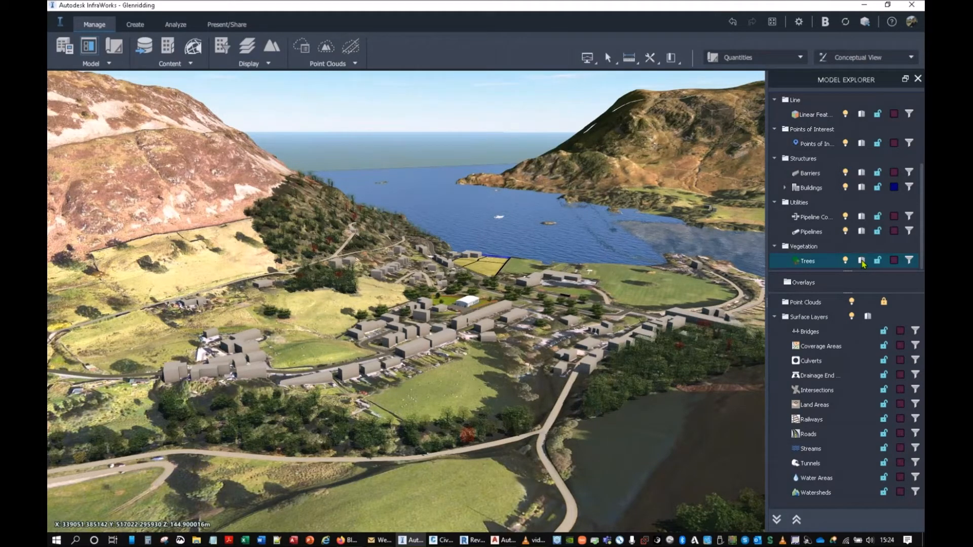
# Switch to the Glenridding.iwm model in BIM 360, leave the measuring mode and examine the terrain and lake for comparison
pyautogui.moveTo(380, 540)
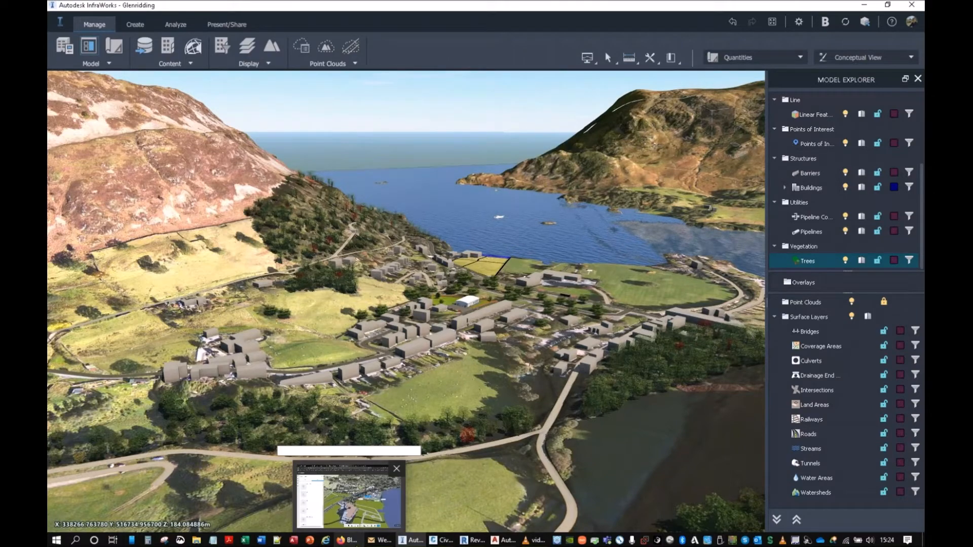
pyautogui.click(349, 540)
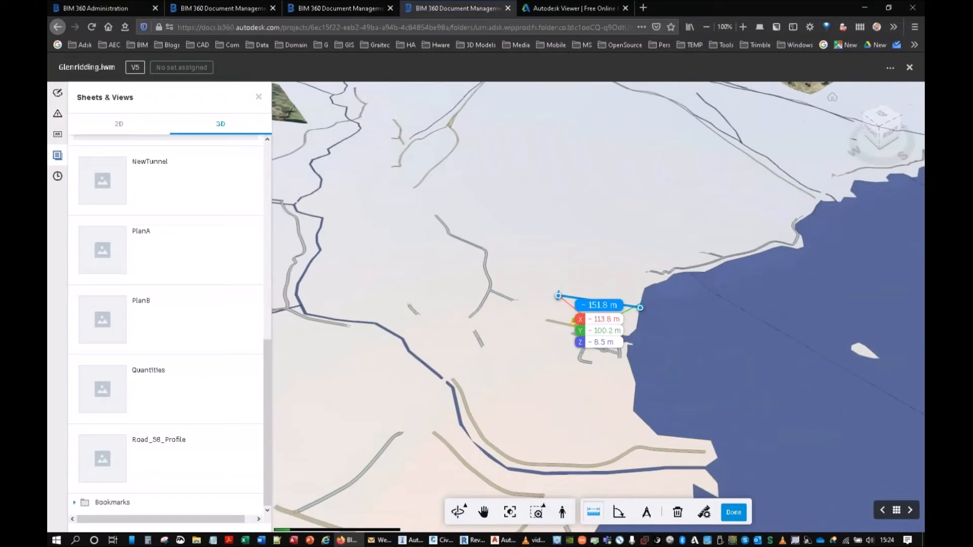
pyautogui.scroll(-3, 497, 279)
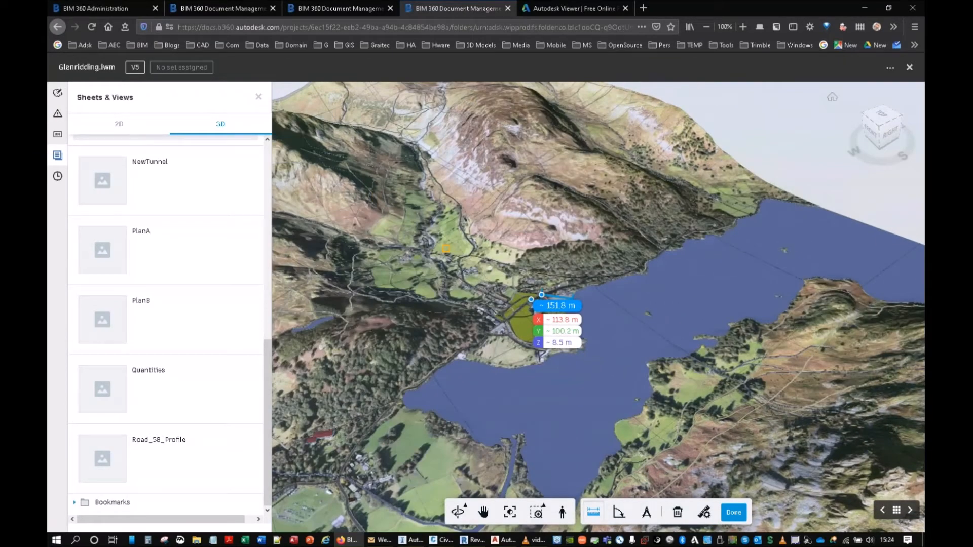
pyautogui.scroll(-5, 446, 248)
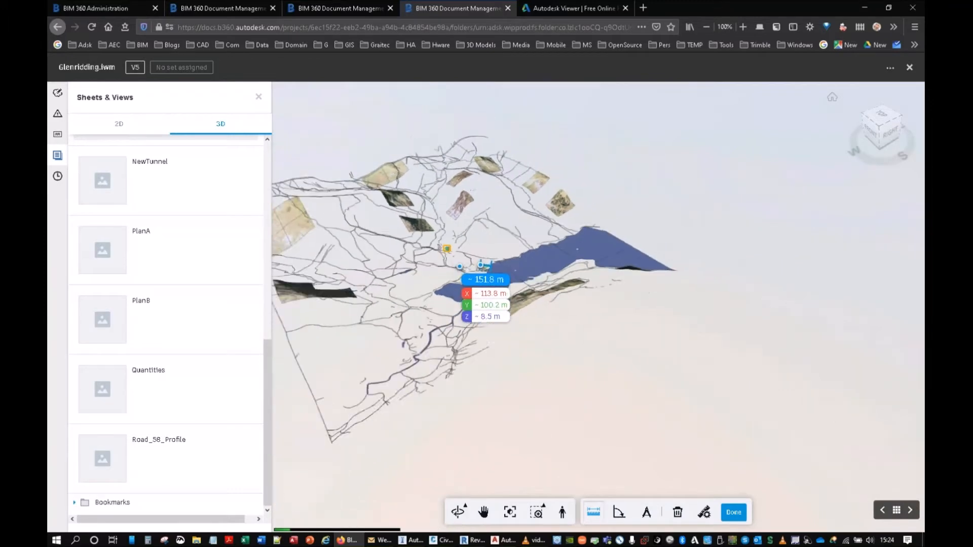
pyautogui.moveTo(408, 288); pyautogui.dragTo(504, 355, button='middle')
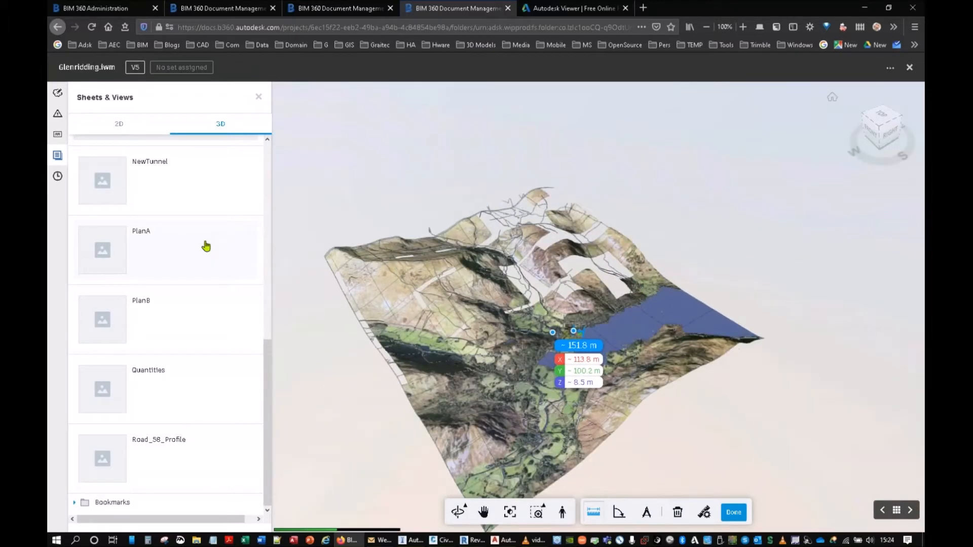
pyautogui.click(175, 448)
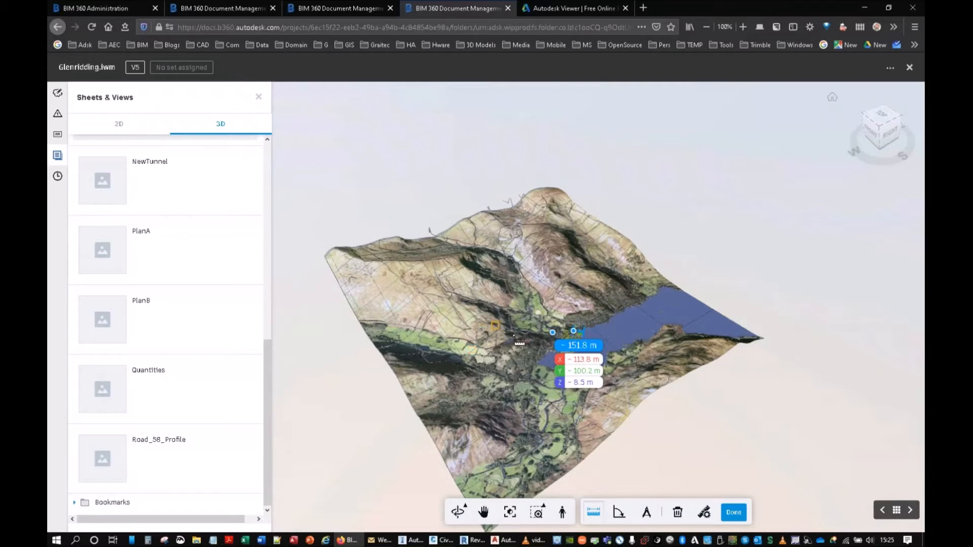
pyautogui.press('Escape')
pyautogui.scroll(5, 532, 341)
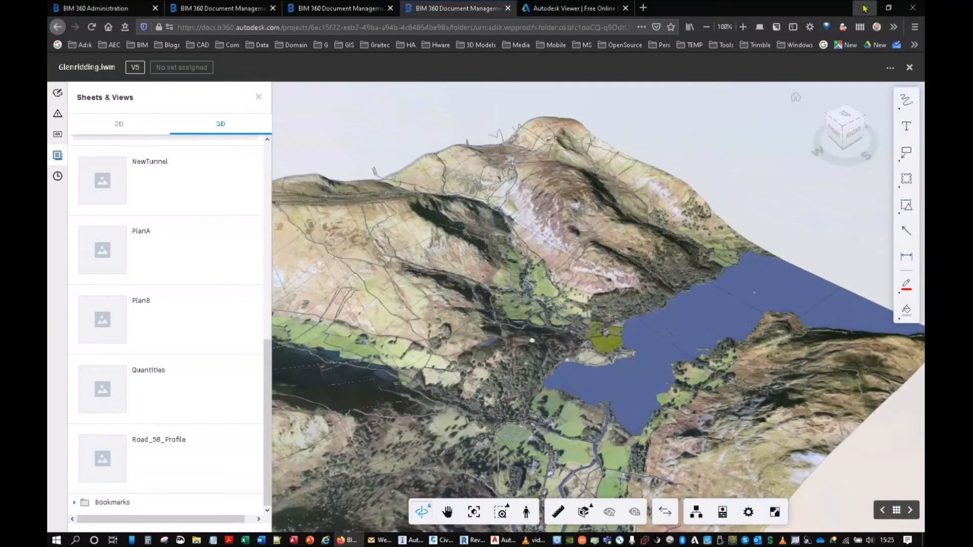
# Return to InfraWorks and toggle the display detail of the Points of Interest and Buildings layers
pyautogui.click(864, 8)
pyautogui.scroll(-2, 512, 290)
pyautogui.scroll(-2, 512, 289)
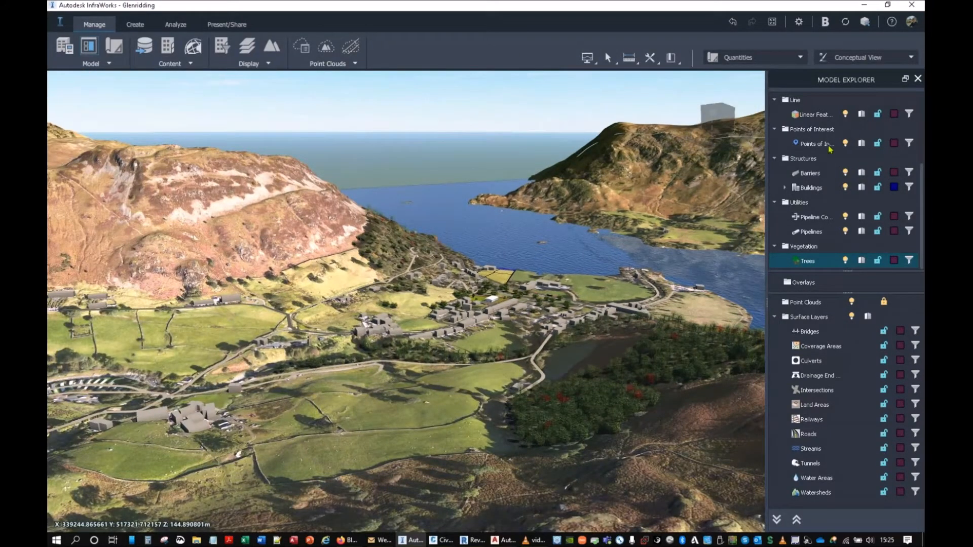
pyautogui.click(863, 143)
pyautogui.click(862, 189)
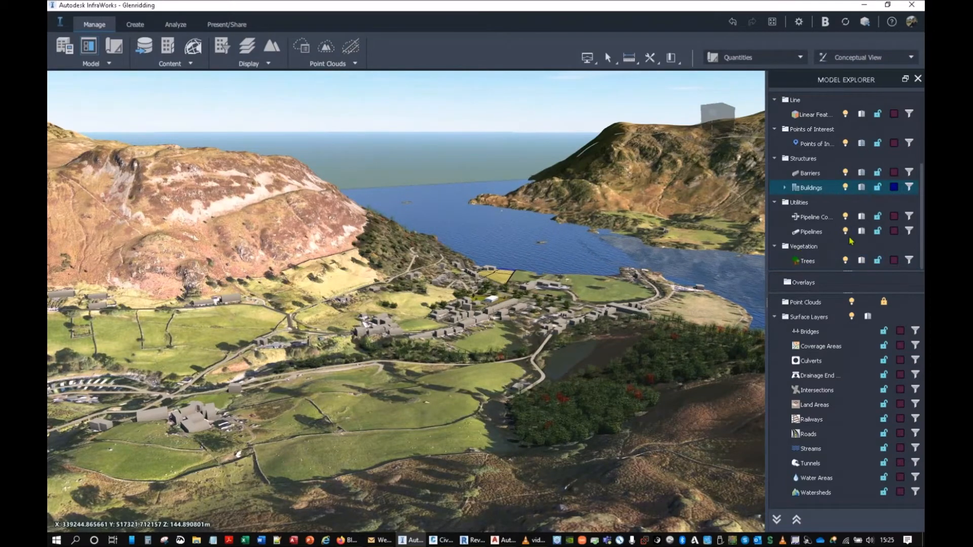
# Inspect the village buildings up close at the white-roofed building and from a distance across the lakeside plots
pyautogui.scroll(5, 488, 284)
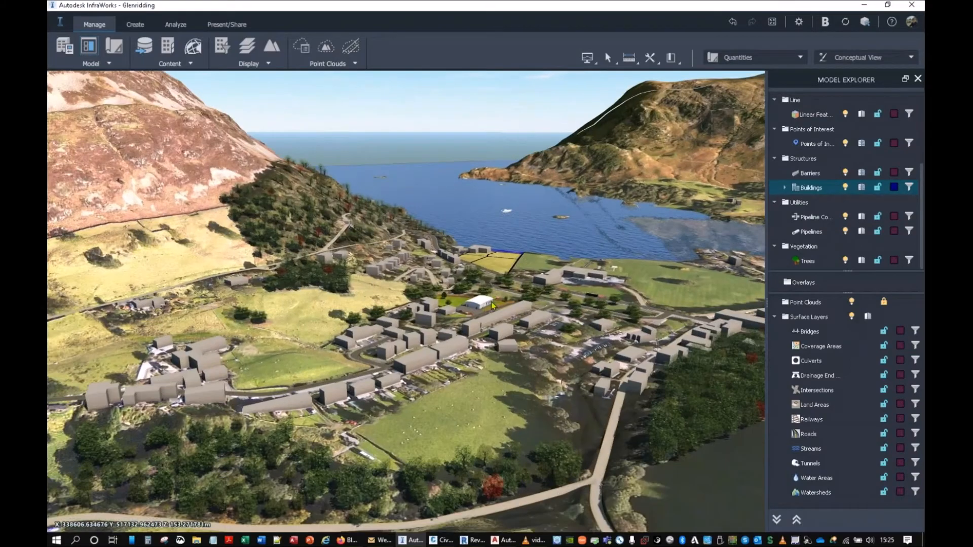
pyautogui.scroll(5, 450, 312)
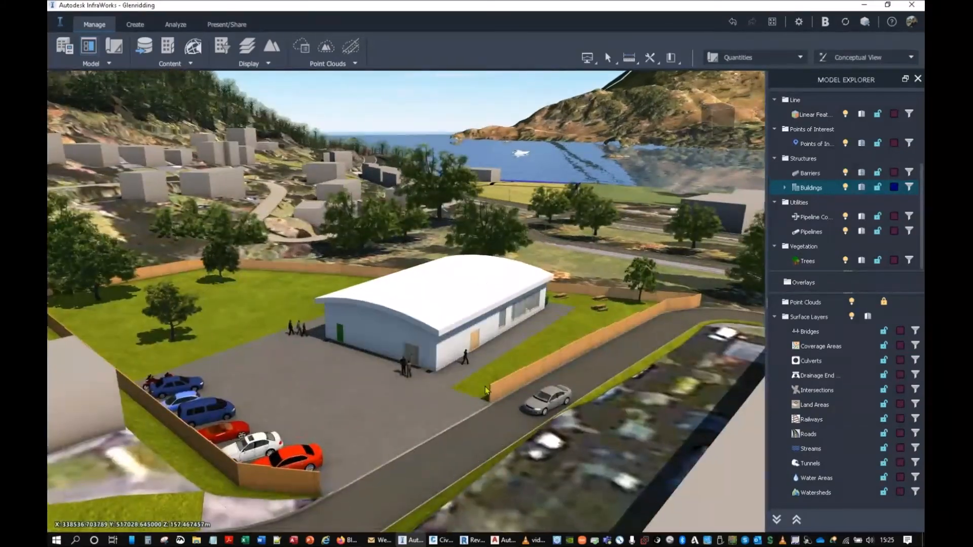
pyautogui.scroll(3, 393, 381)
pyautogui.scroll(-10, 392, 381)
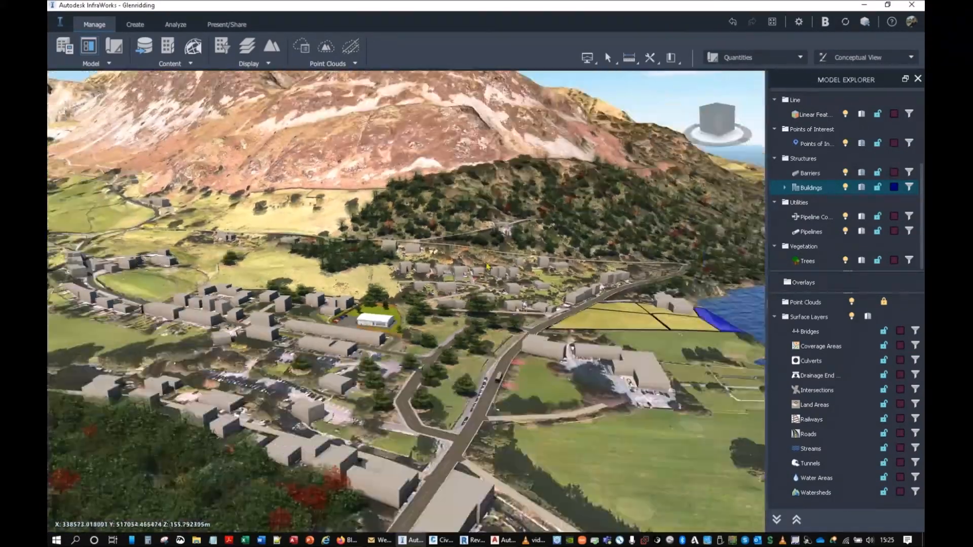
pyautogui.moveTo(413, 332); pyautogui.dragTo(635, 236)
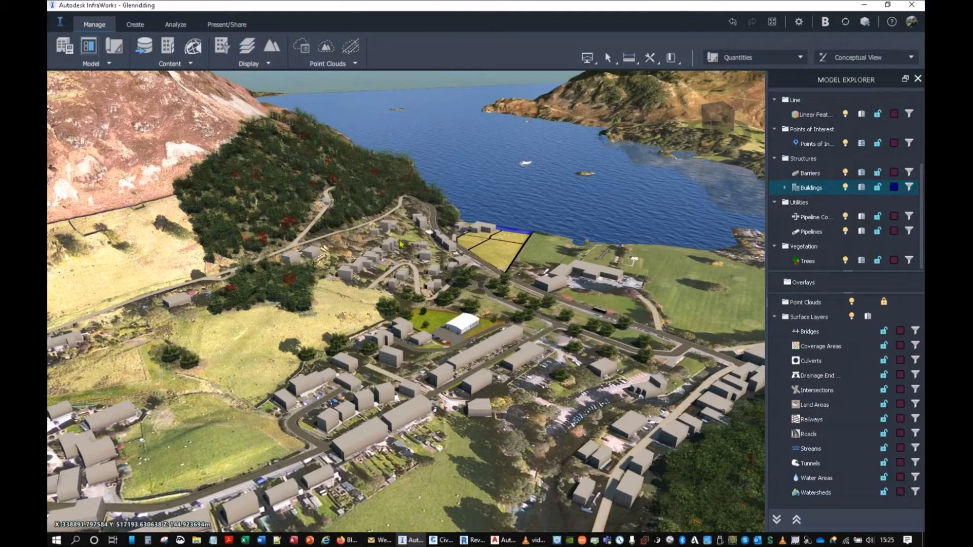
# Open the shared views list and extend the expiry period of the first Glenridding shared view
pyautogui.scroll(-3, 413, 290)
pyautogui.moveTo(413, 289); pyautogui.dragTo(510, 318, button='middle')
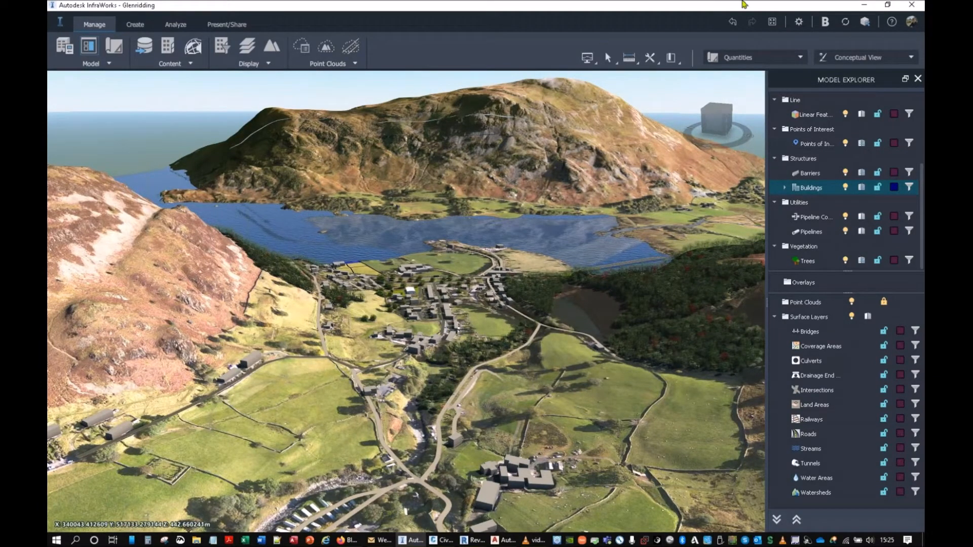
pyautogui.click(864, 22)
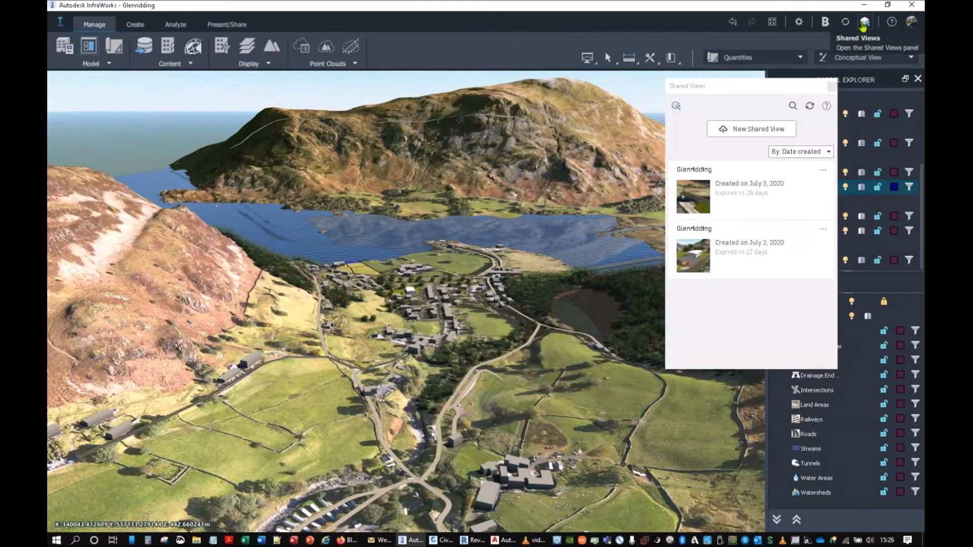
pyautogui.click(702, 197)
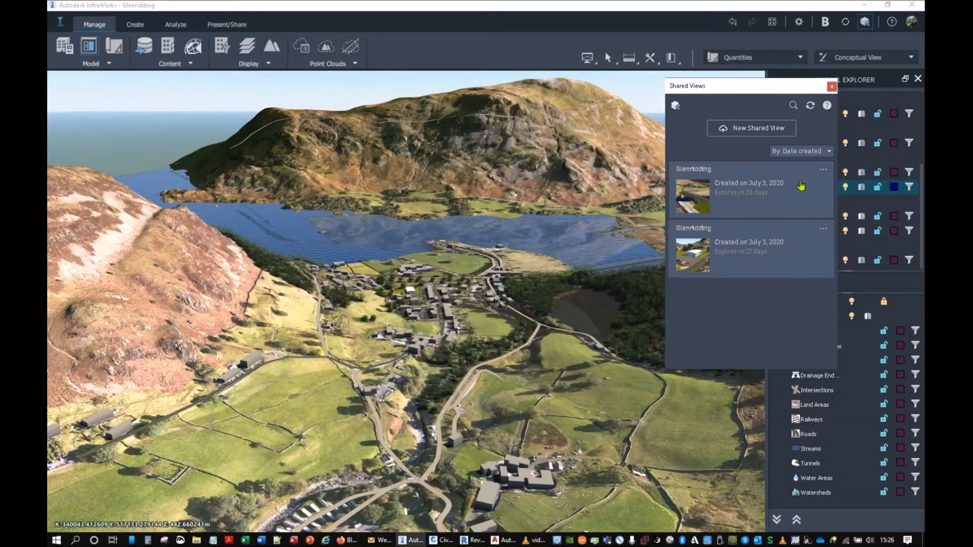
pyautogui.click(823, 169)
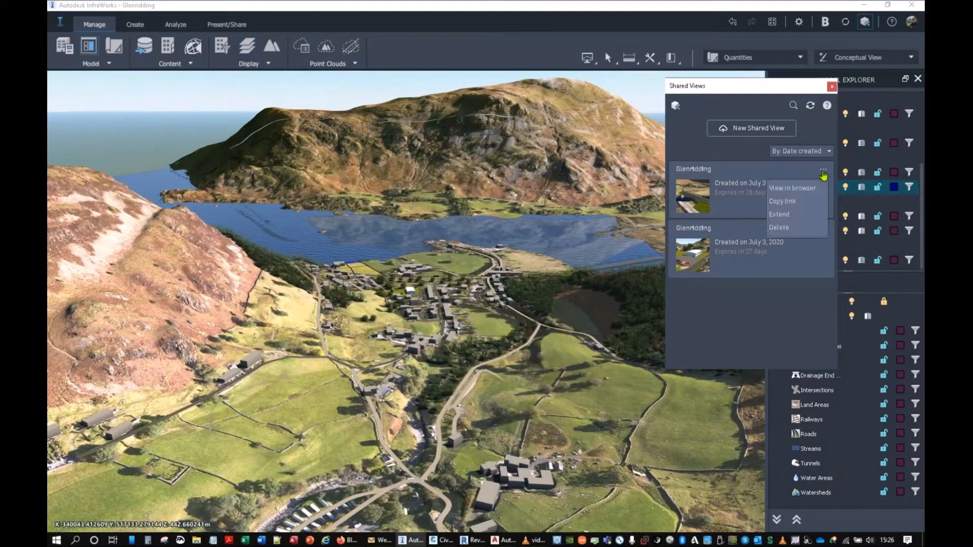
pyautogui.click(793, 220)
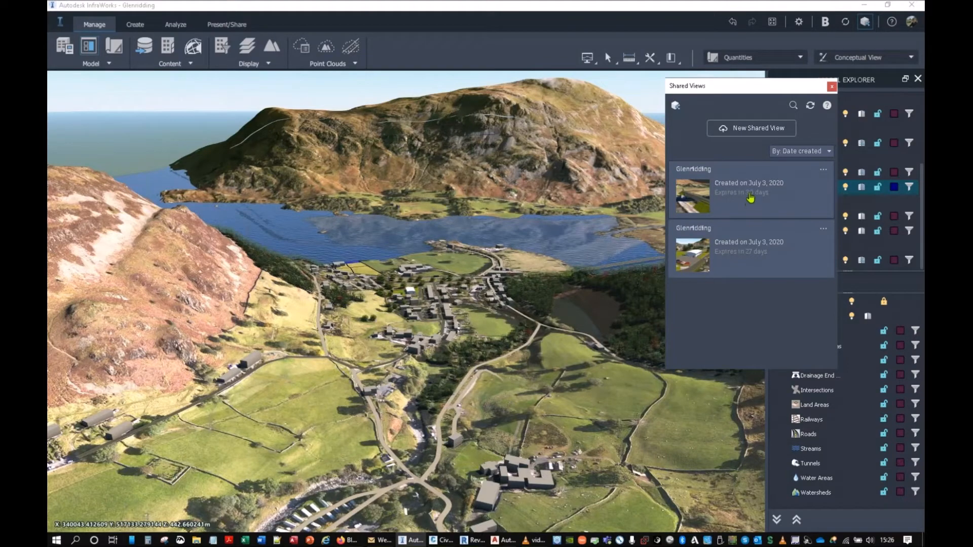
# Check the first Glenridding shared view's options and comments, and return to the list of shared views
pyautogui.click(823, 172)
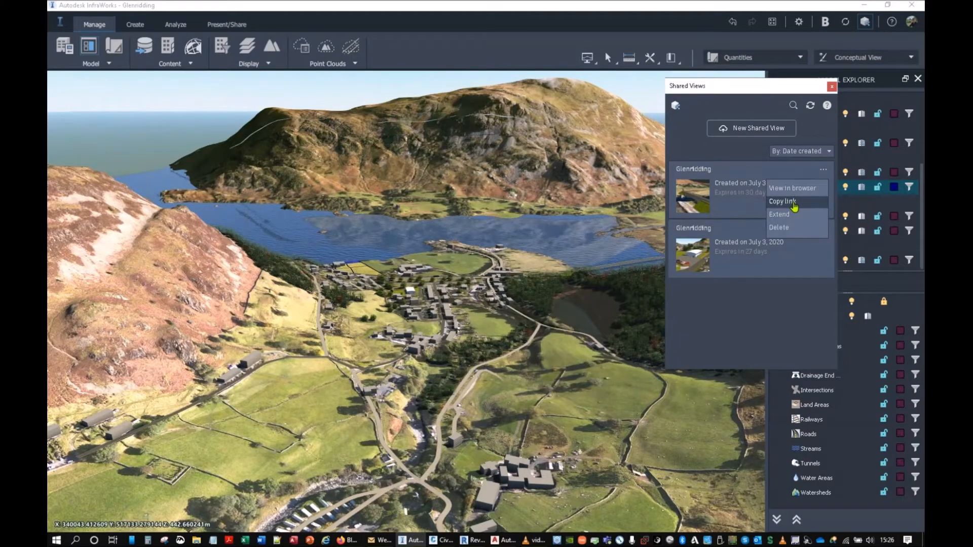
pyautogui.click(754, 318)
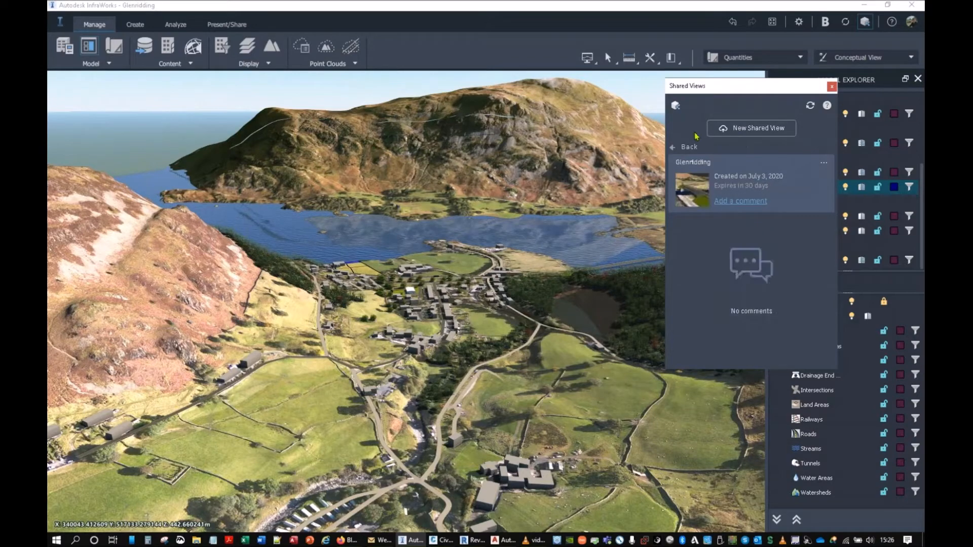
pyautogui.click(684, 147)
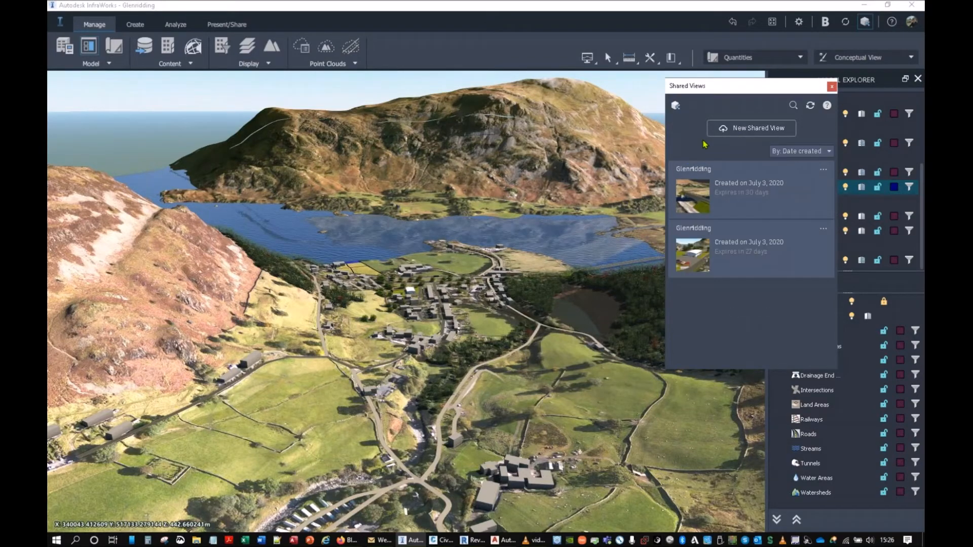
# Start a new shared view named New Site 1 and turn off Use Entire Model
pyautogui.click(761, 129)
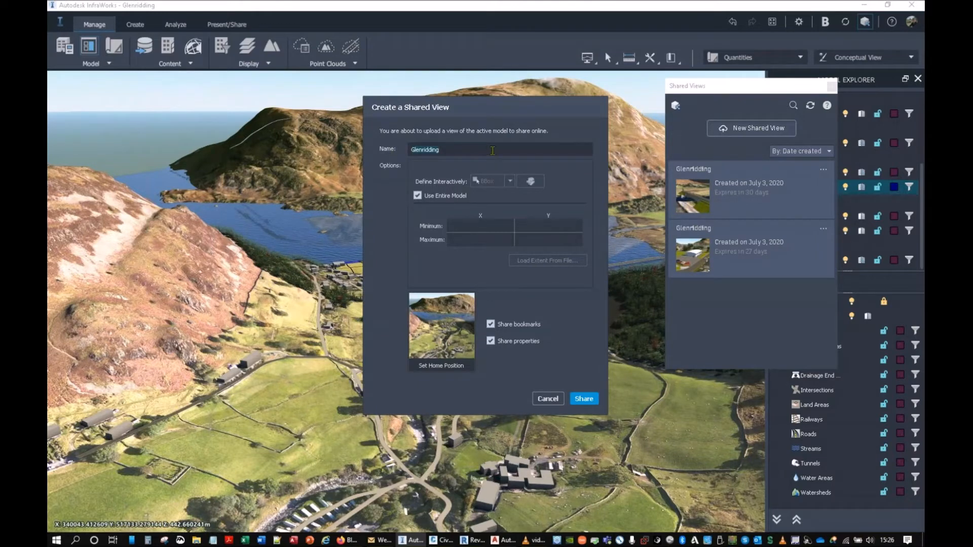
pyautogui.write('New Site 1')
pyautogui.click(417, 196)
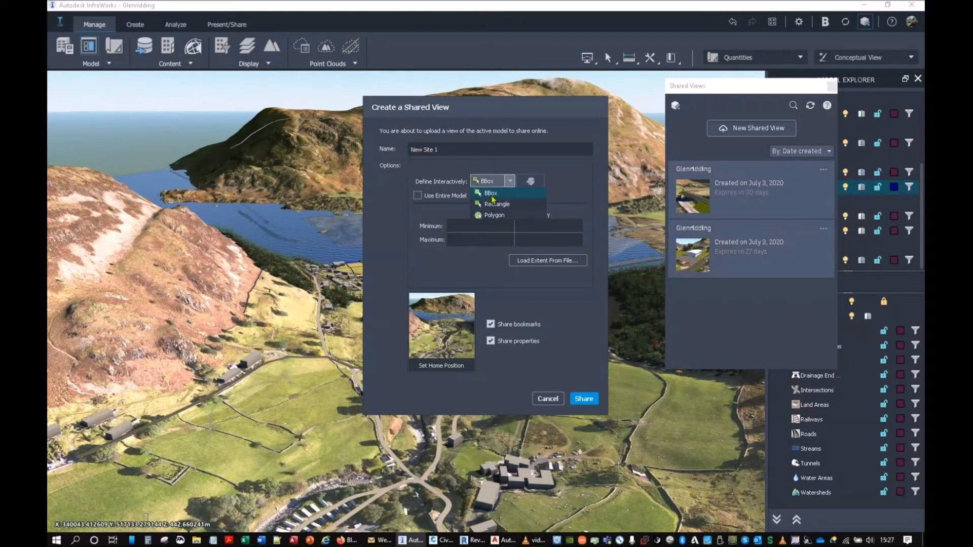
# Define a rectangular share region around the lakeside field, the large grey building and the white-roofed building
pyautogui.click(494, 204)
pyautogui.moveTo(422, 376); pyautogui.dragTo(430, 456)
pyautogui.moveTo(458, 312); pyautogui.dragTo(460, 430, button='middle')
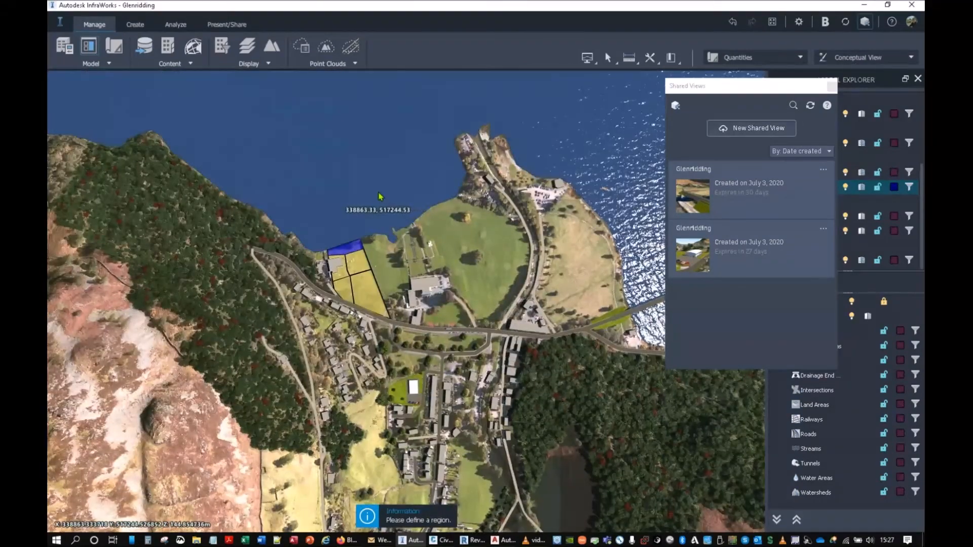
pyautogui.click(376, 183)
pyautogui.click(462, 183)
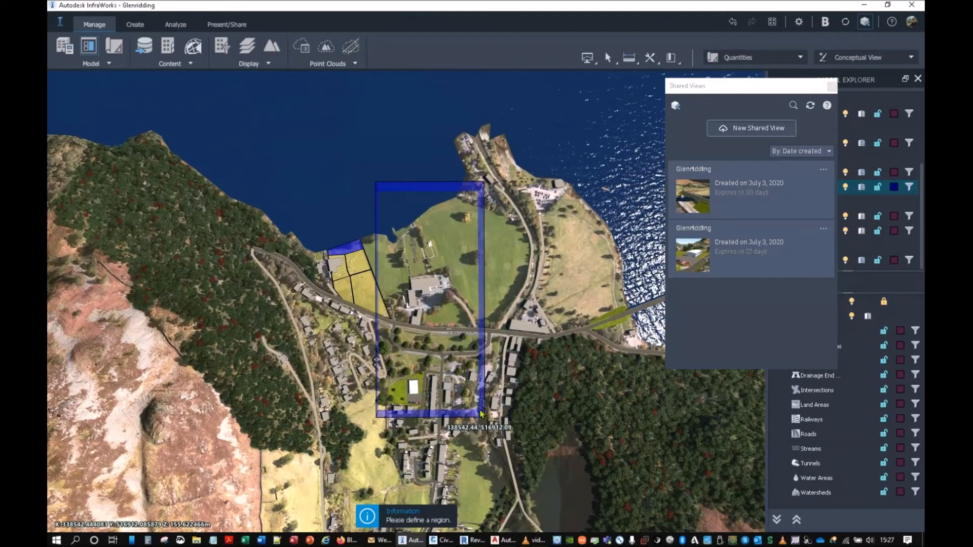
pyautogui.click(479, 436)
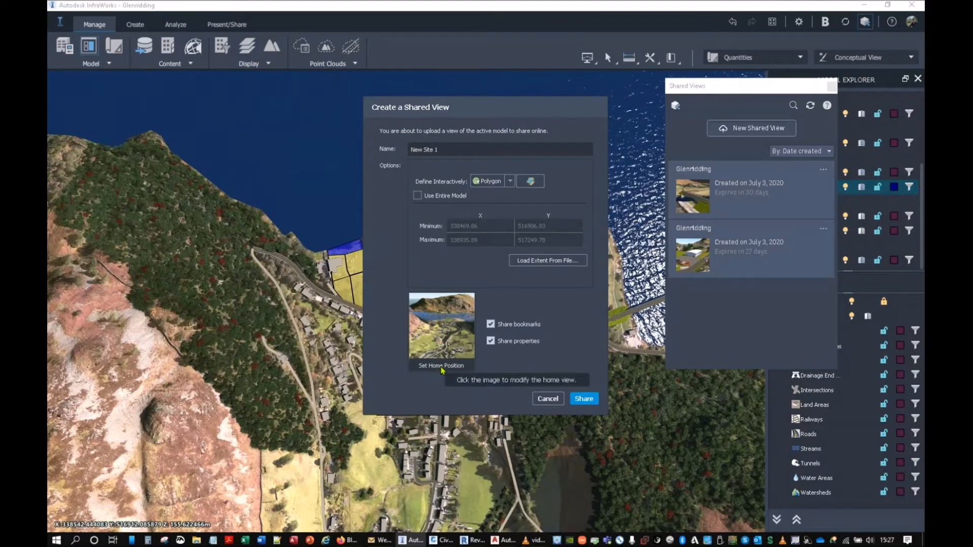
# Set the shared view's home position looking across the road to the white-roofed building, cancel the sharing and close the shared views
pyautogui.click(441, 369)
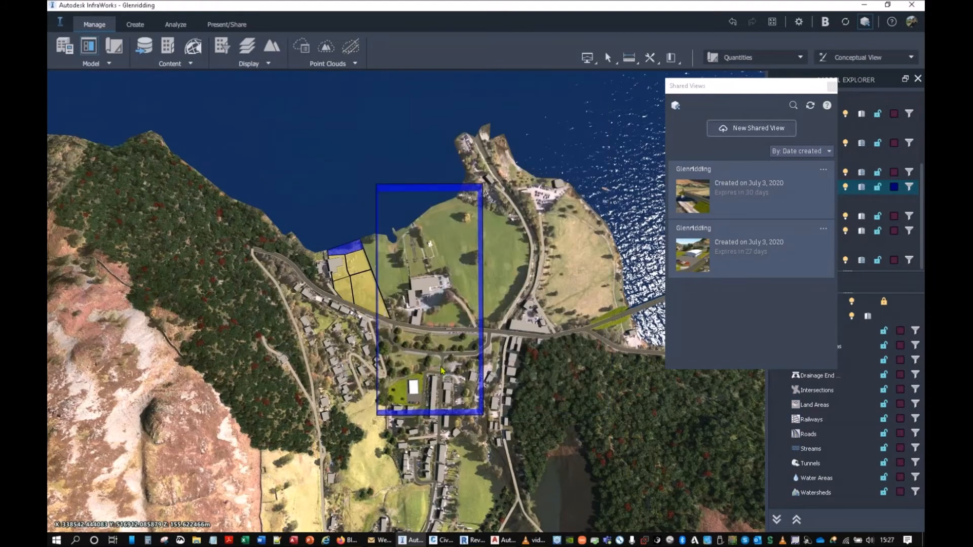
pyautogui.scroll(10, 433, 261)
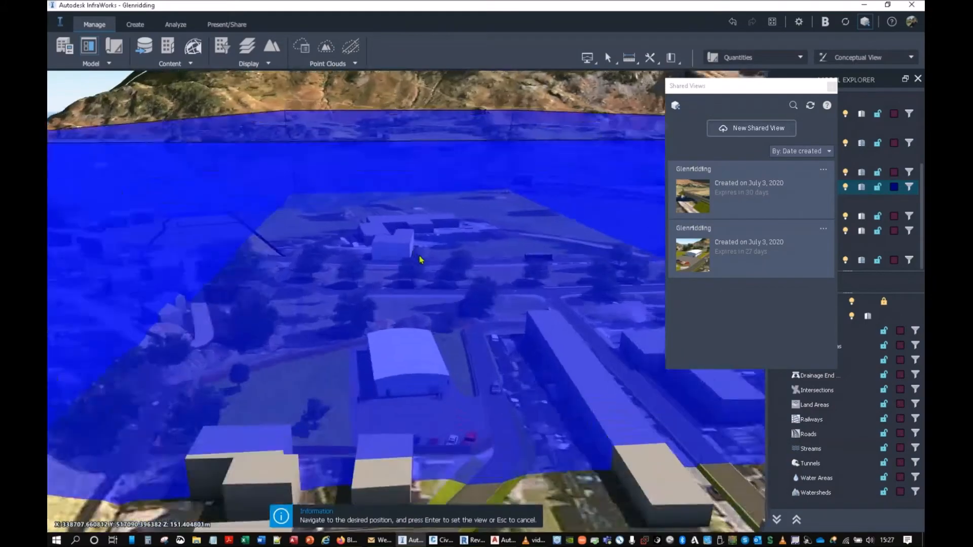
pyautogui.scroll(8, 420, 259)
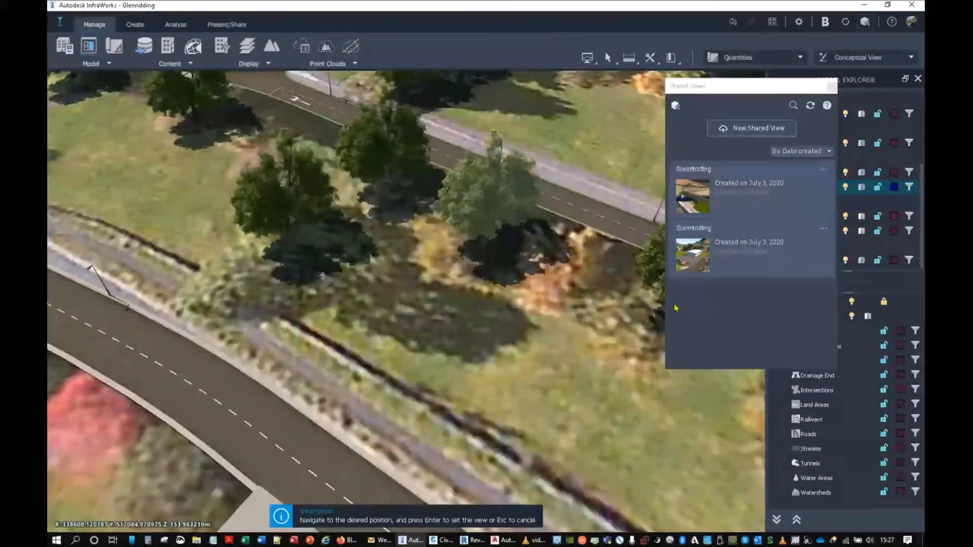
pyautogui.moveTo(428, 324); pyautogui.dragTo(520, 276)
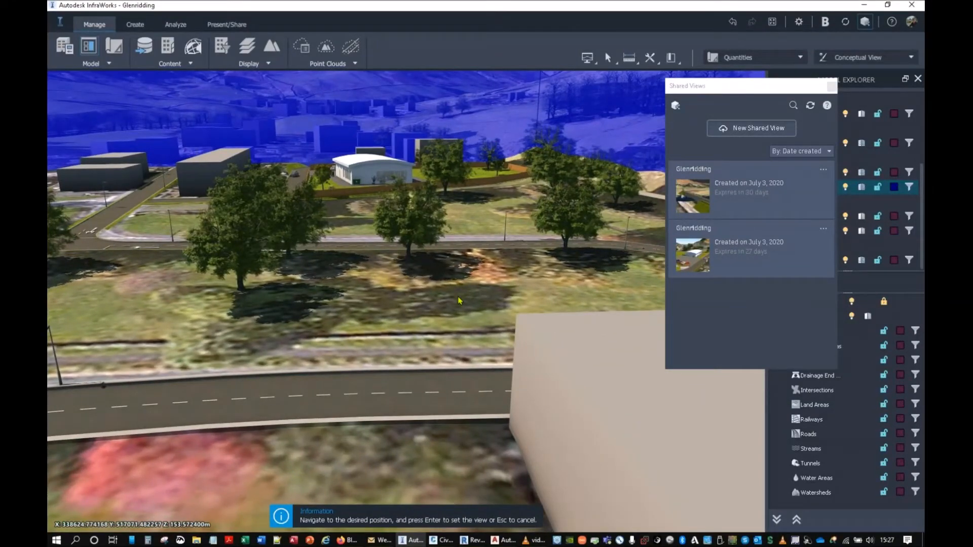
pyautogui.press('Return')
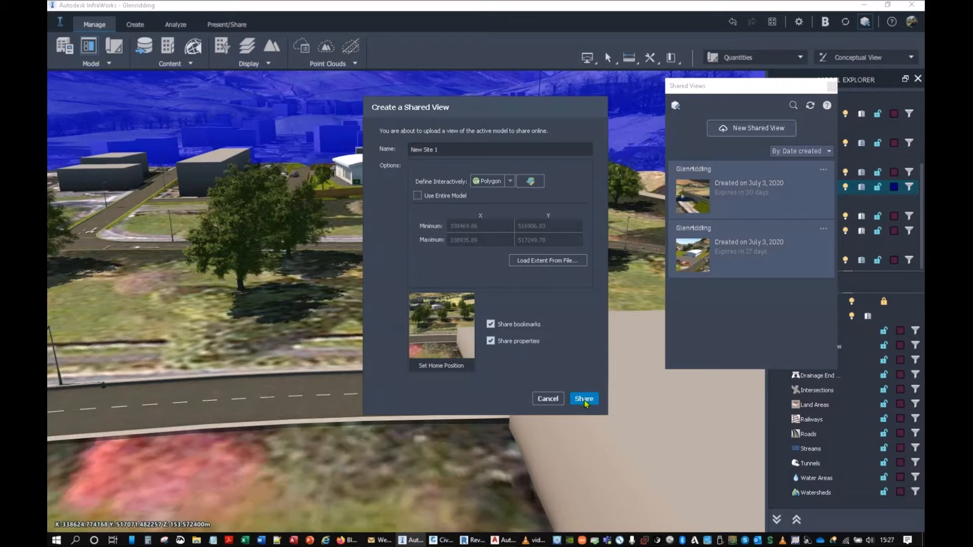
pyautogui.click(550, 400)
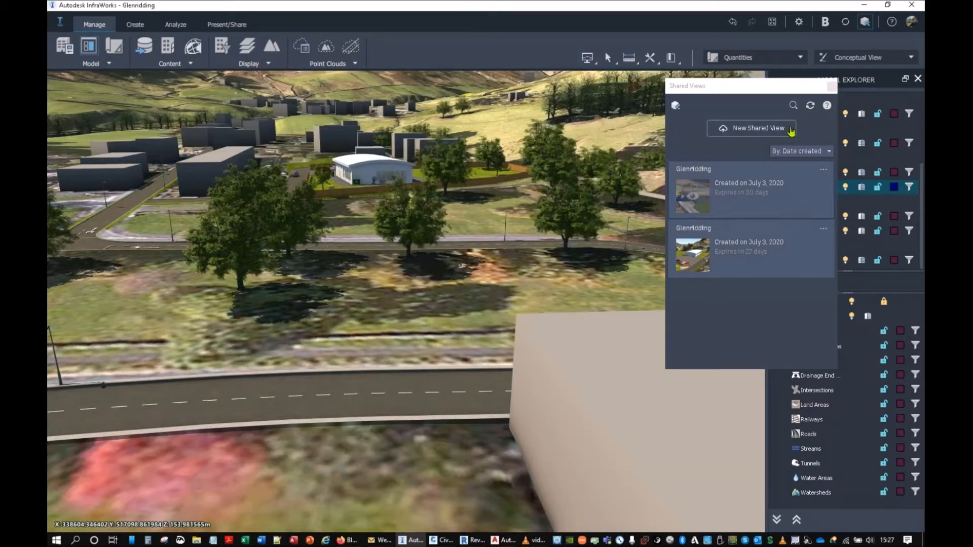
pyautogui.click(831, 86)
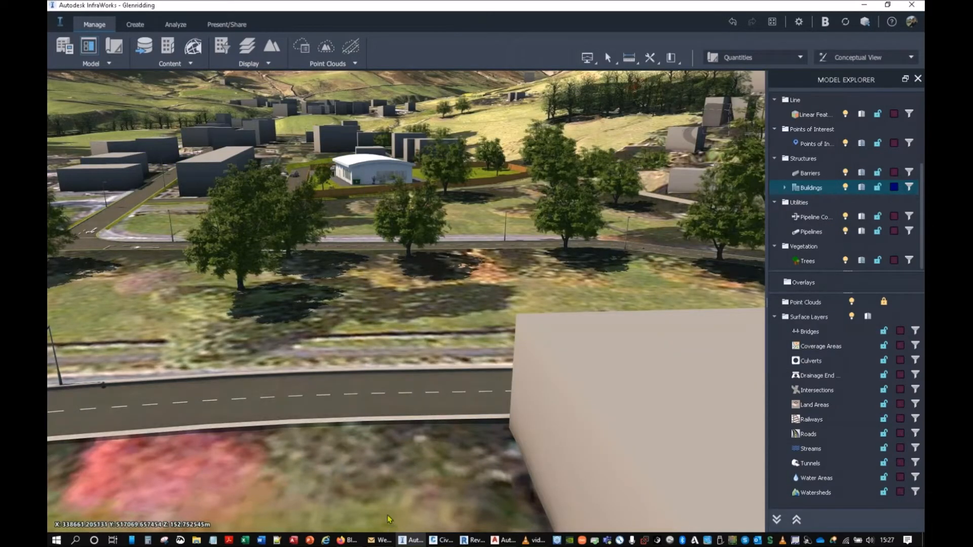
# Switch to the Glenridding shared view in Autodesk Viewer and examine the road and bridge from several angles
pyautogui.click(347, 541)
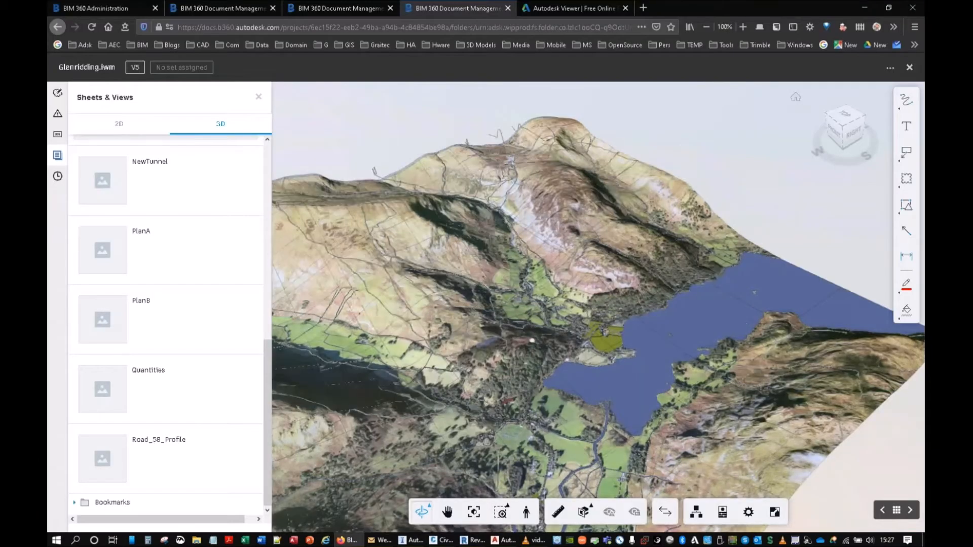
pyautogui.click(574, 11)
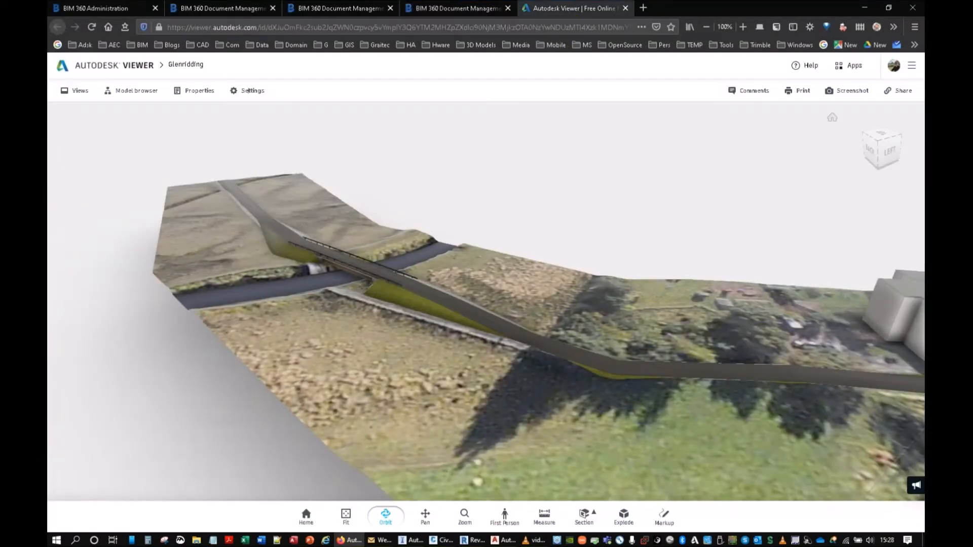
pyautogui.moveTo(395, 274); pyautogui.dragTo(424, 291)
pyautogui.moveTo(387, 350); pyautogui.dragTo(709, 334)
pyautogui.moveTo(355, 304); pyautogui.dragTo(535, 256, button='middle')
pyautogui.scroll(4, 248, 109)
pyautogui.scroll(-5, 248, 109)
pyautogui.moveTo(248, 114); pyautogui.dragTo(350, 59)
# Copy the shared view's web address, open it in Chrome without signing in and inspect the bridge
pyautogui.click(318, 28)
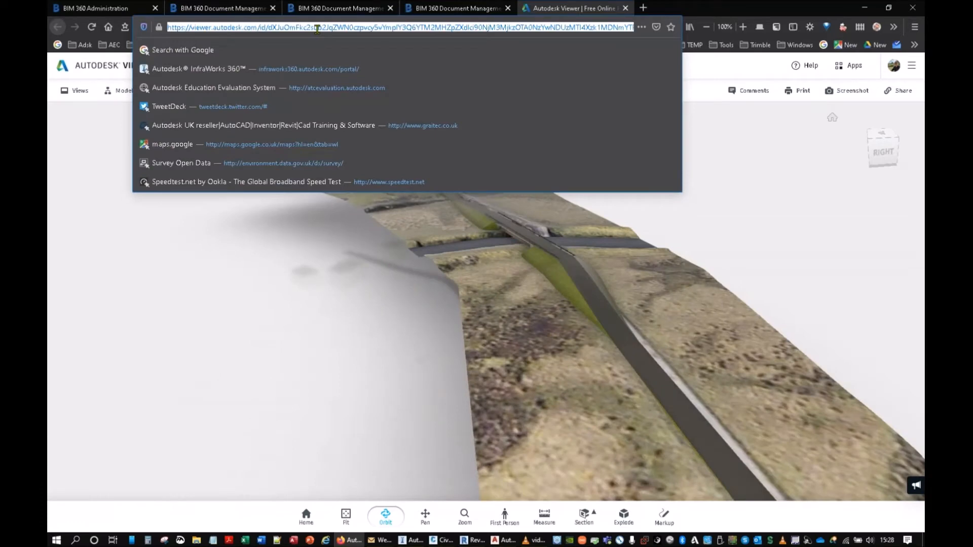
pyautogui.click(57, 540)
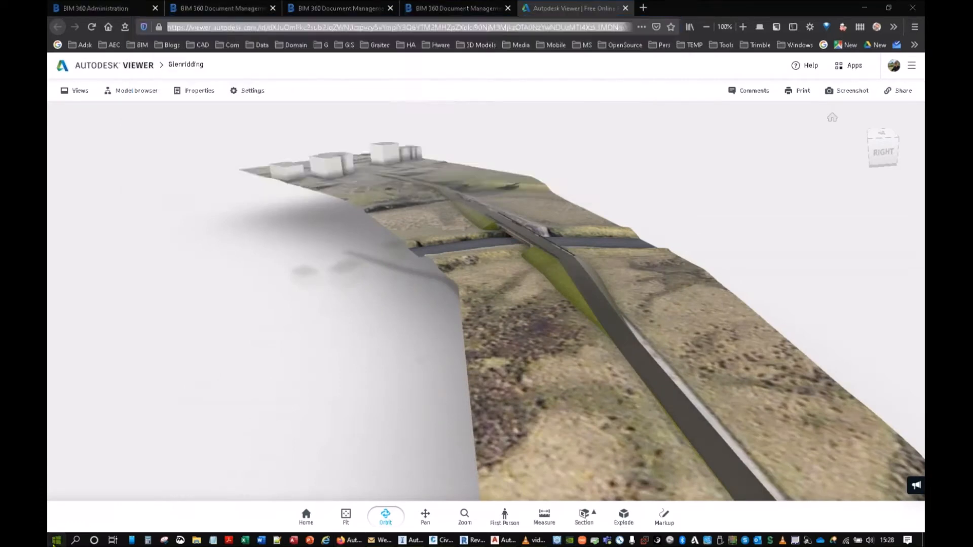
pyautogui.press('Escape')
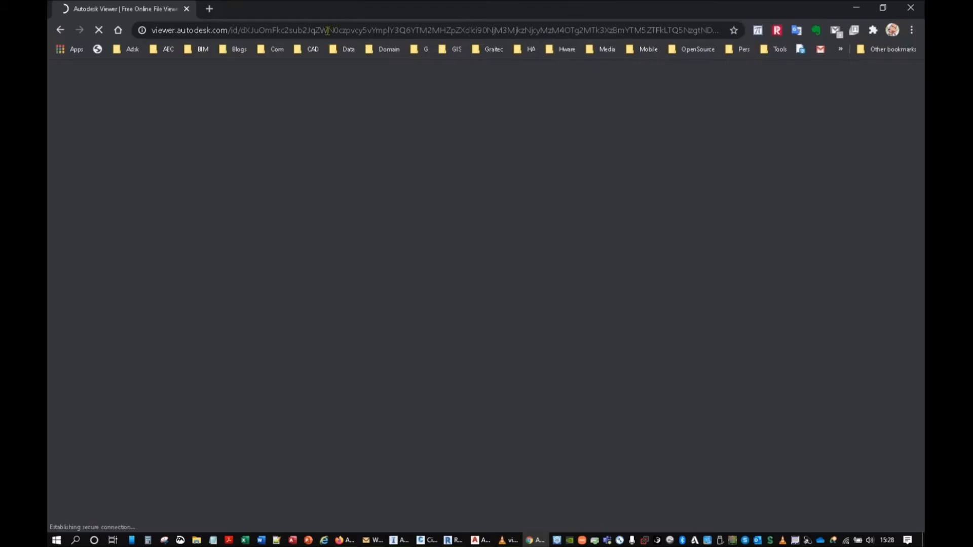
pyautogui.click(336, 30)
pyautogui.hotkey('ctrl', 'v')
pyautogui.press('Return')
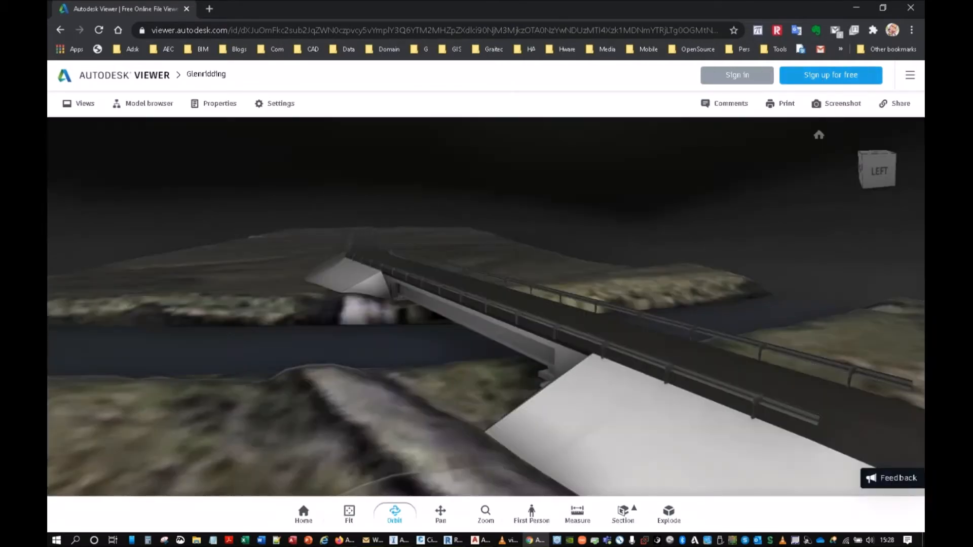
pyautogui.moveTo(464, 404); pyautogui.dragTo(626, 387)
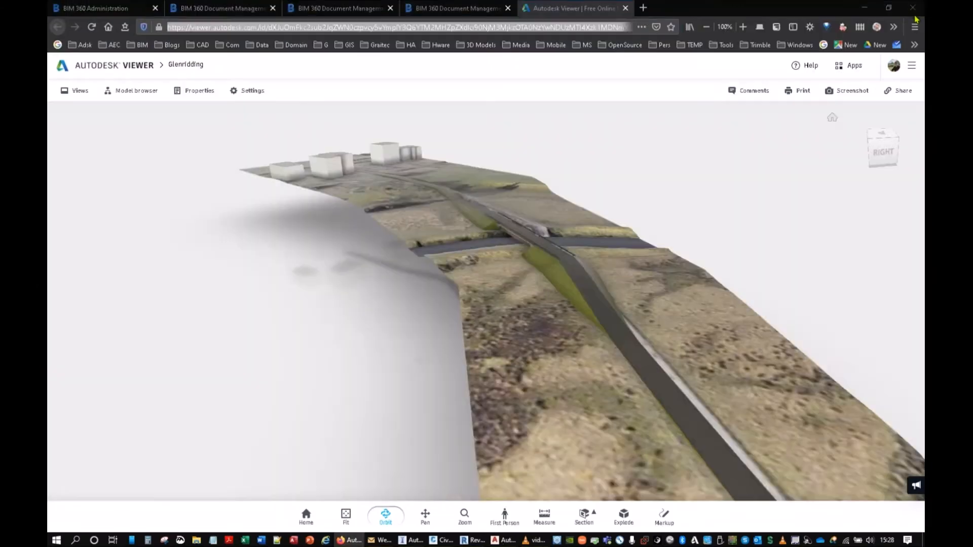
# Return to the signed-in Autodesk Viewer window and inspect the river bridge from above and up close
pyautogui.click(319, 510)
pyautogui.scroll(-3, 527, 301)
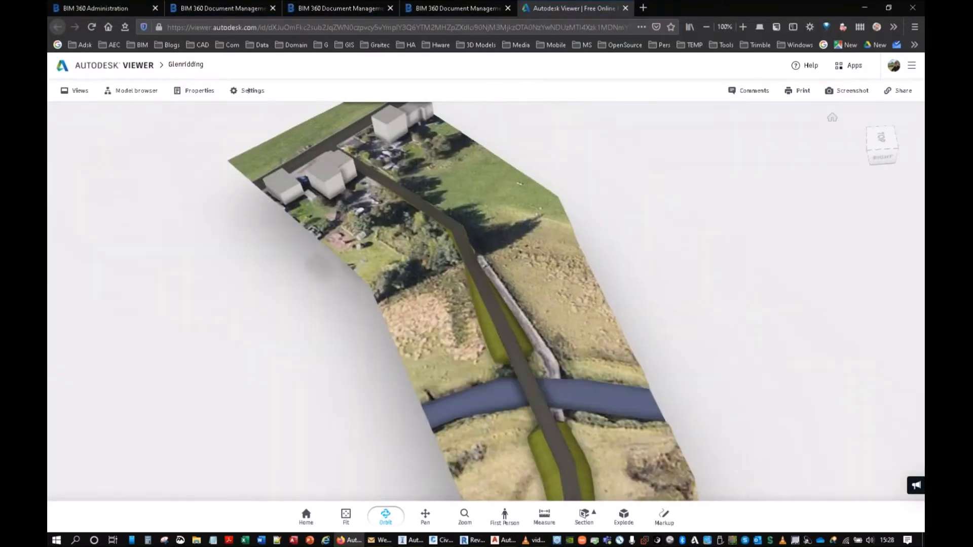
pyautogui.scroll(8, 527, 302)
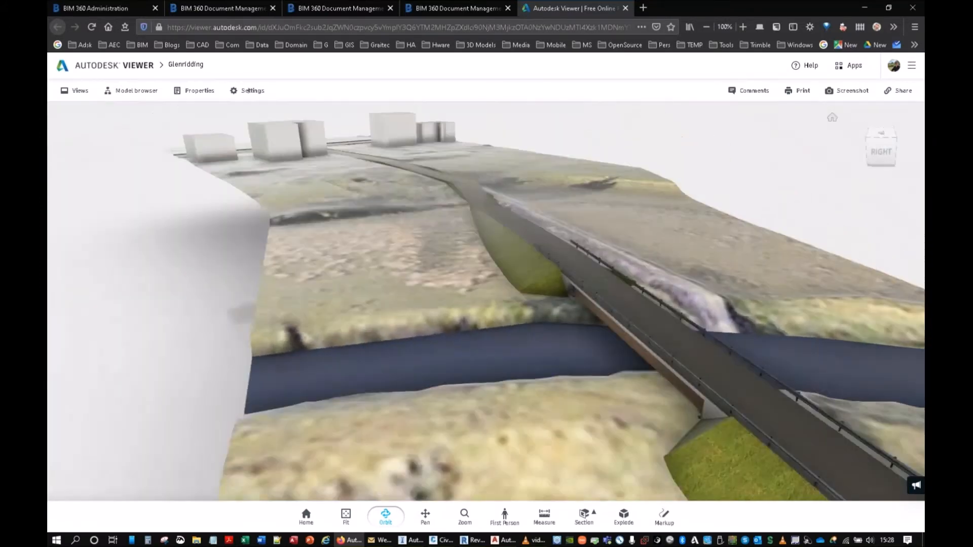
# Open the viewer settings and review the Configuration and Navigation options, including the mouse zoom direction and scroll speed
pyautogui.click(250, 92)
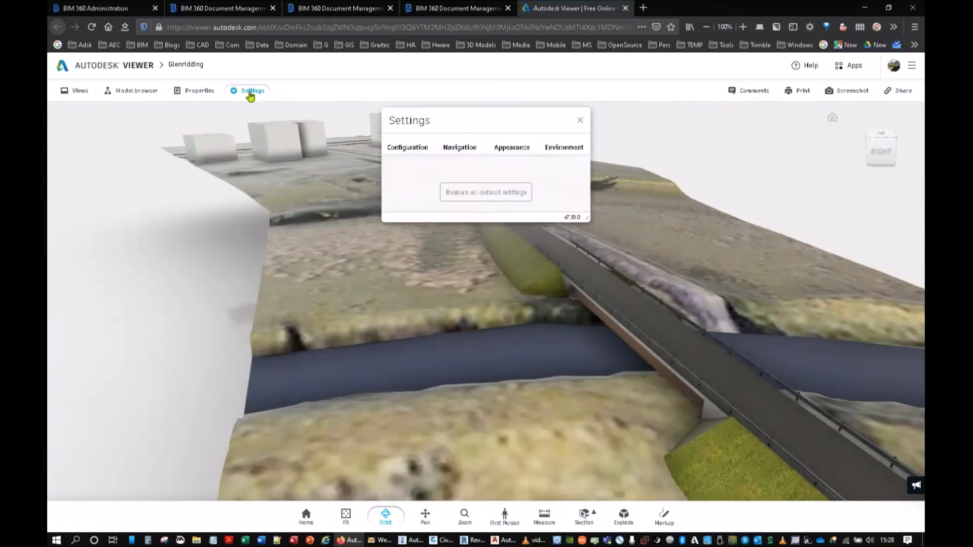
pyautogui.click(419, 148)
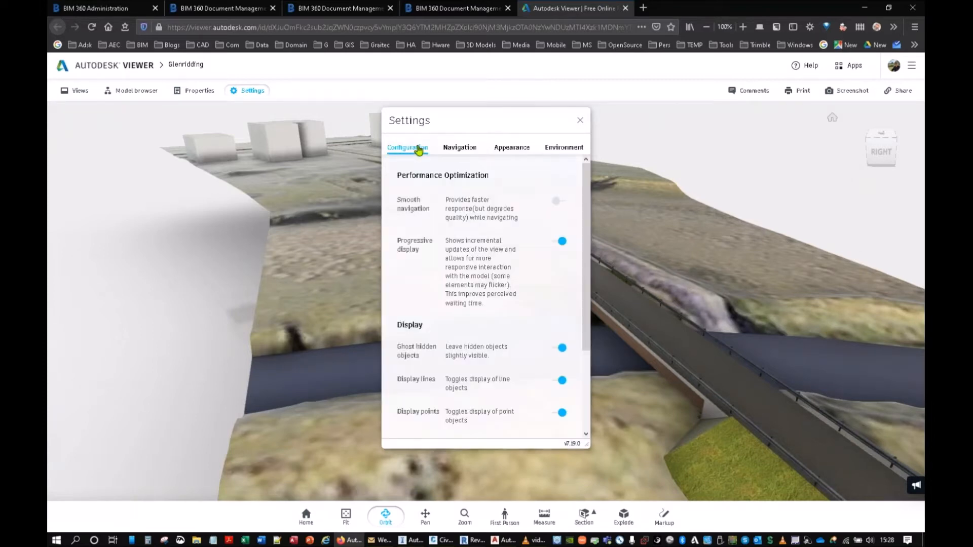
pyautogui.scroll(-3, 448, 289)
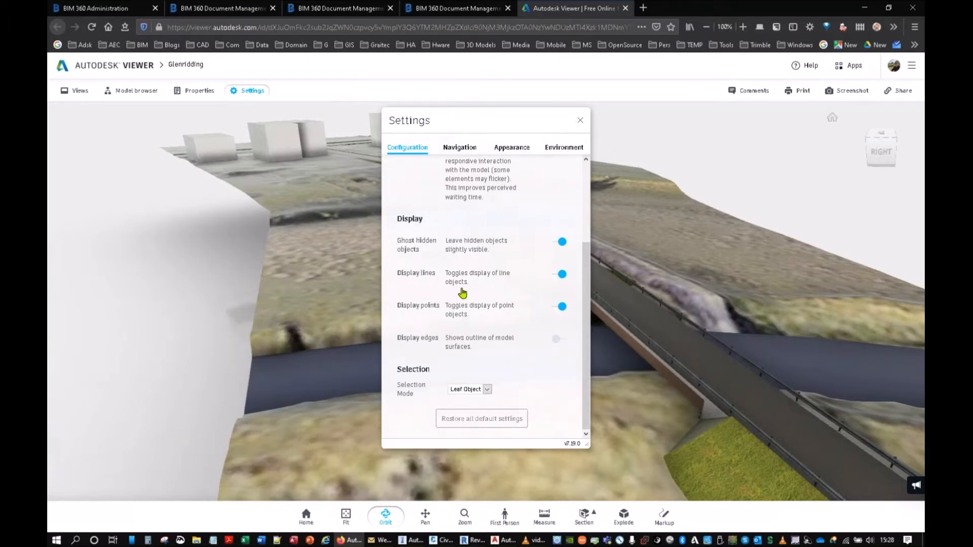
pyautogui.scroll(4, 460, 304)
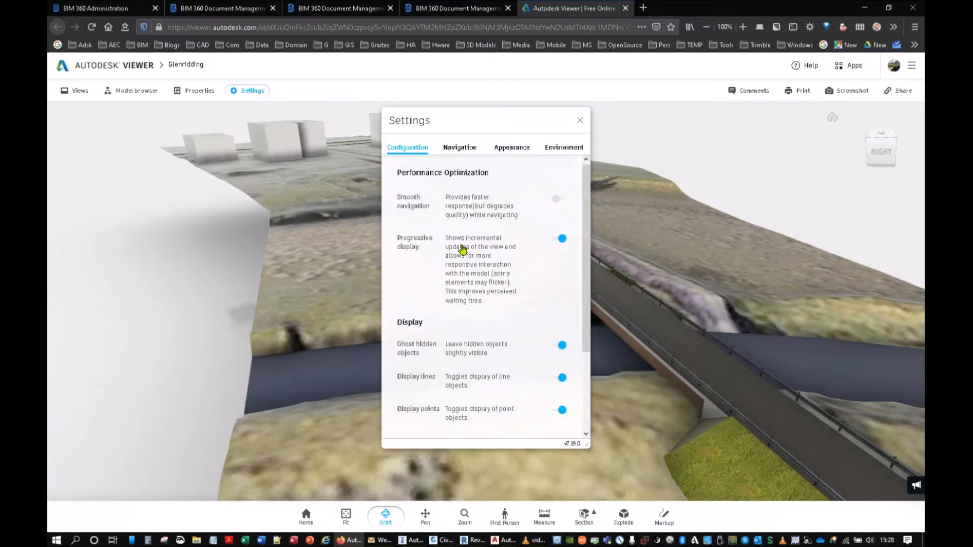
pyautogui.click(461, 148)
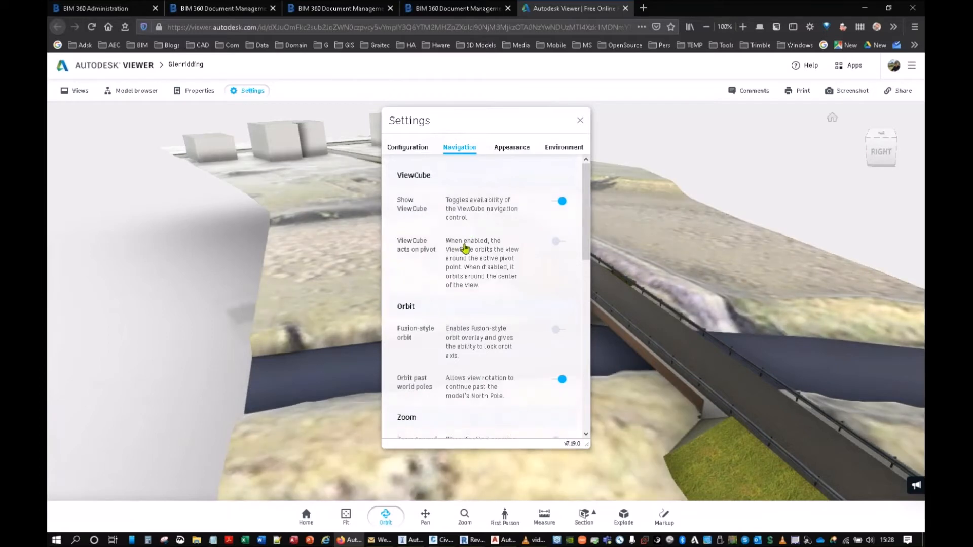
pyautogui.scroll(-4, 461, 268)
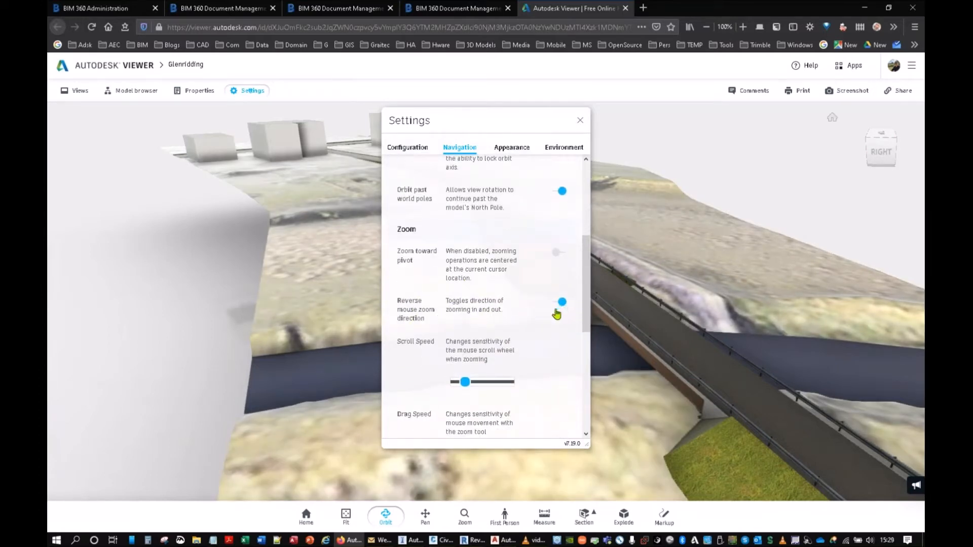
pyautogui.press('ctrl')
pyautogui.press('ctrl')
pyautogui.moveTo(460, 381)
pyautogui.mouseDown()
pyautogui.moveTo(470, 381)
pyautogui.moveTo(461, 389)
pyautogui.mouseUp()
# Toggle the ground shadow off and back on in the Appearance settings
pyautogui.click(524, 148)
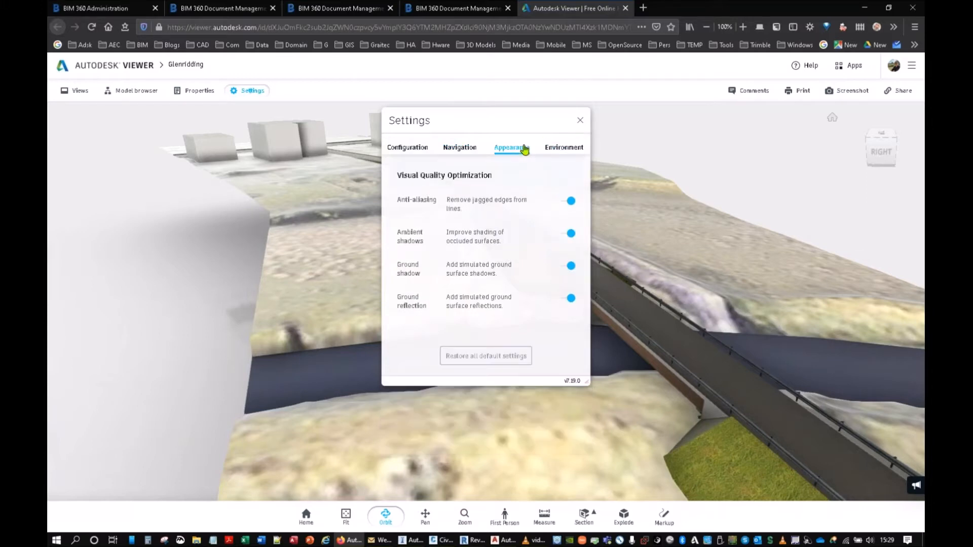
pyautogui.click(569, 267)
pyautogui.click(568, 270)
# Try the Flat Shading environment on the model, return to Photo Booth and close the settings
pyautogui.click(561, 148)
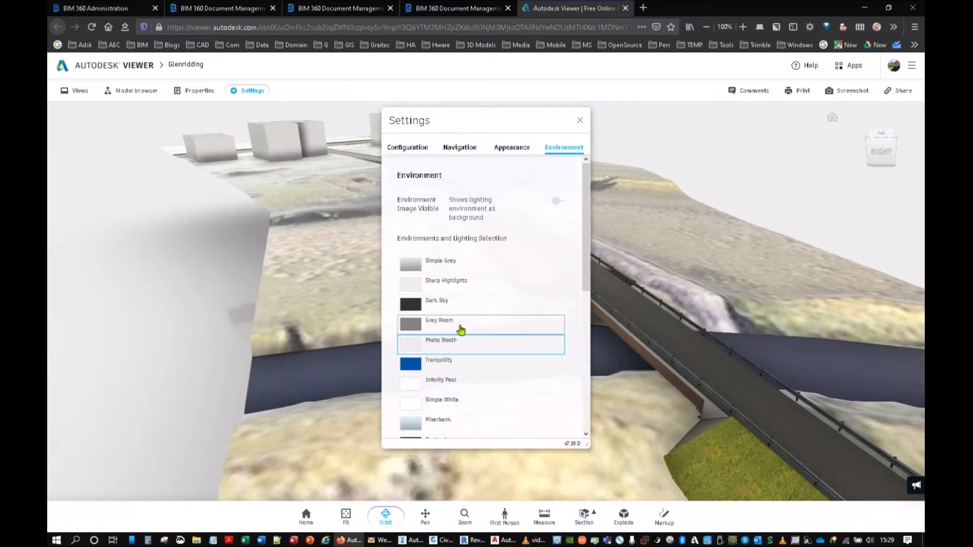
pyautogui.scroll(-2, 460, 329)
pyautogui.scroll(-4, 461, 334)
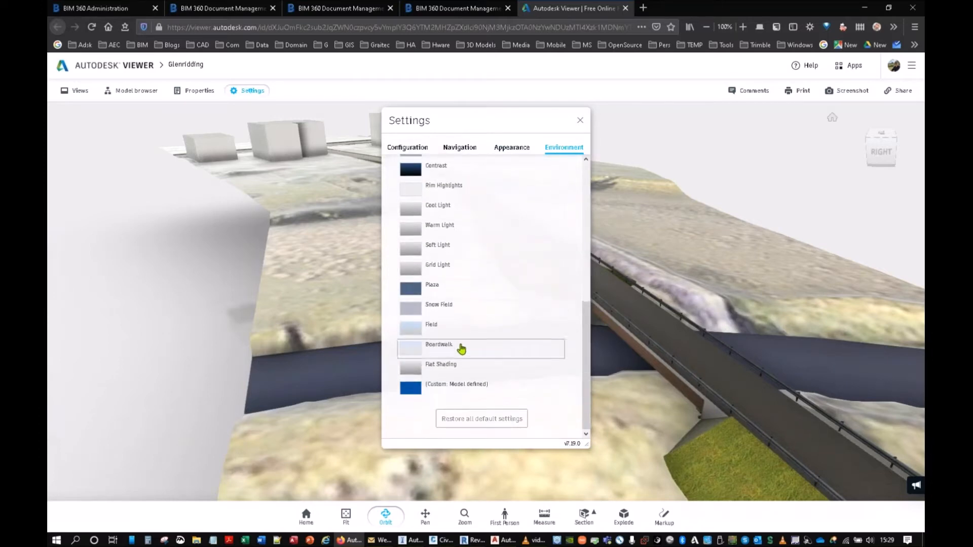
pyautogui.click(458, 366)
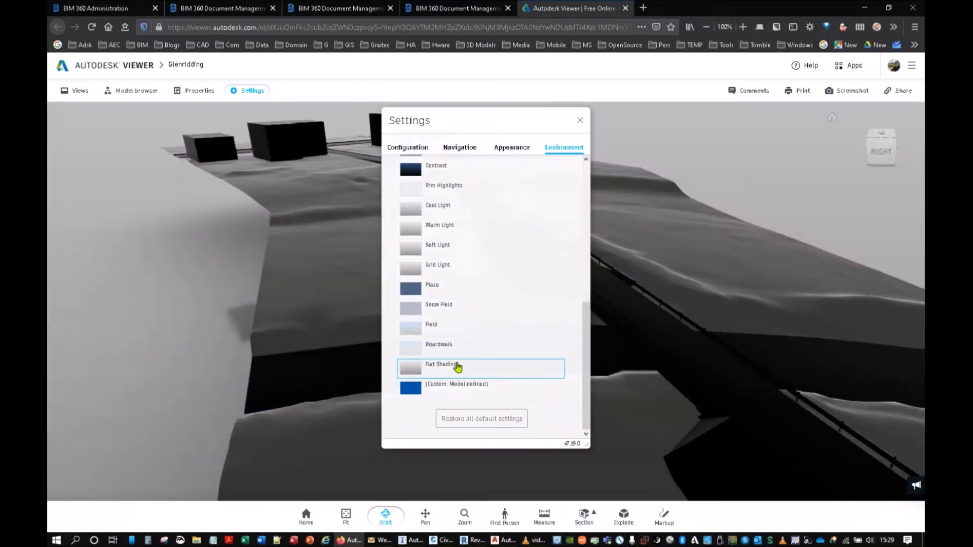
pyautogui.moveTo(314, 284); pyautogui.dragTo(294, 299)
pyautogui.scroll(5, 442, 254)
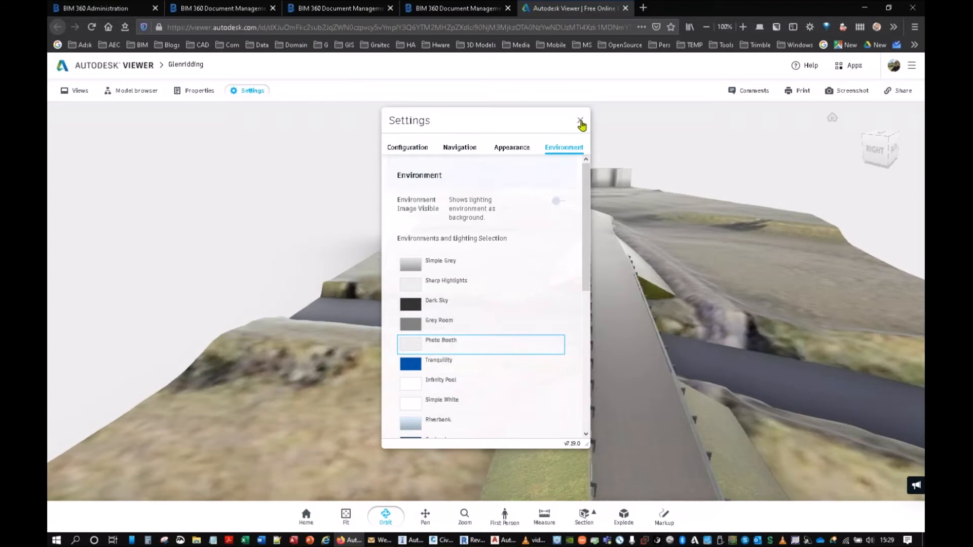
pyautogui.click(580, 122)
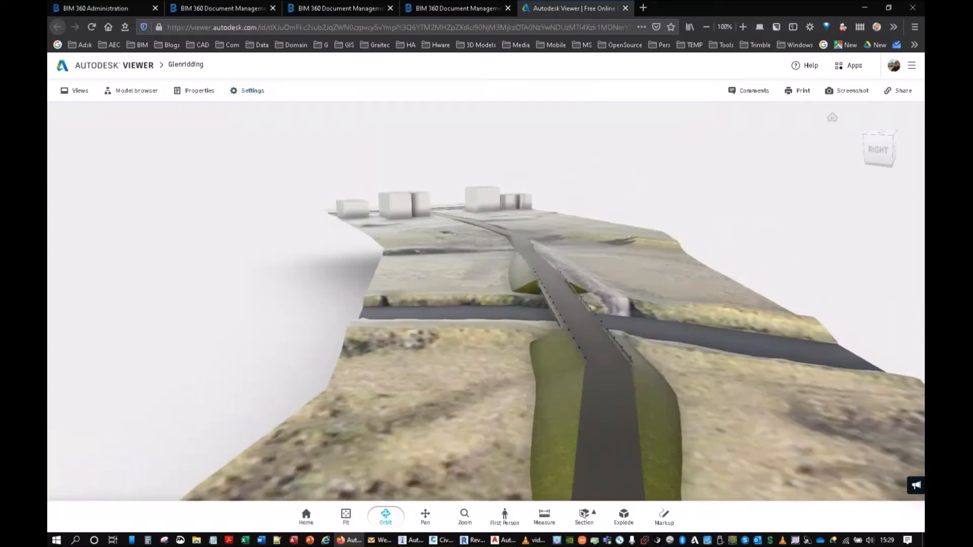
# Walk along the road towards the bridge in First Person mode, look around and return to orbiting
pyautogui.moveTo(450, 353); pyautogui.dragTo(450, 290, button='middle')
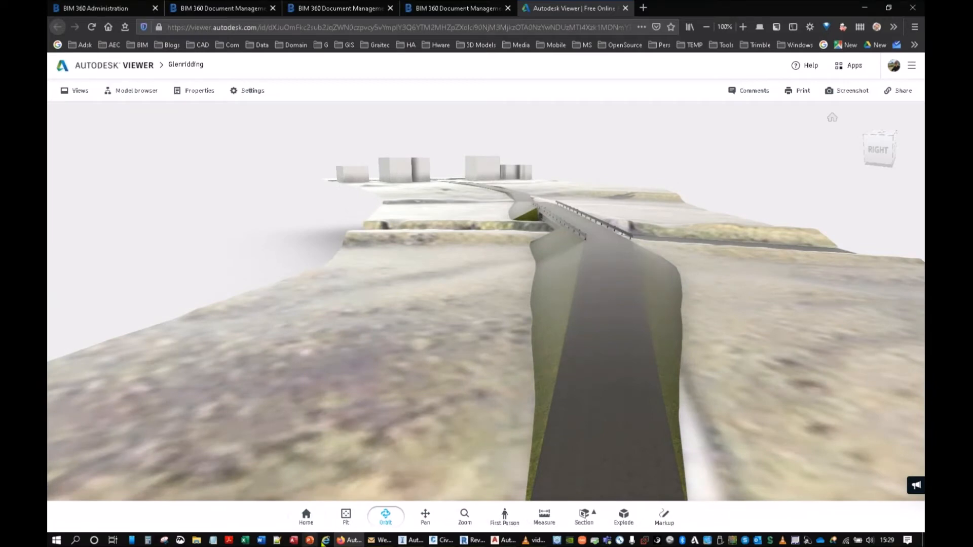
pyautogui.click(504, 517)
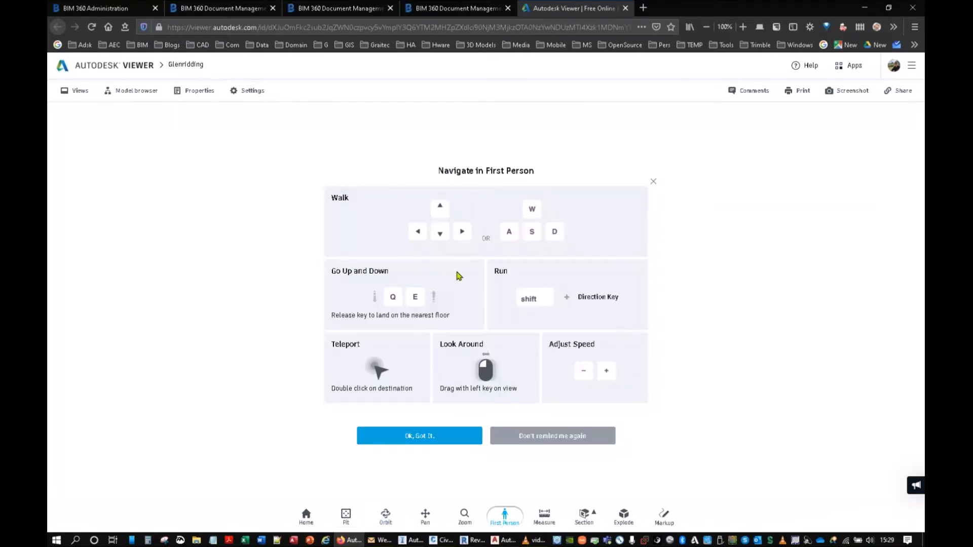
pyautogui.click(422, 437)
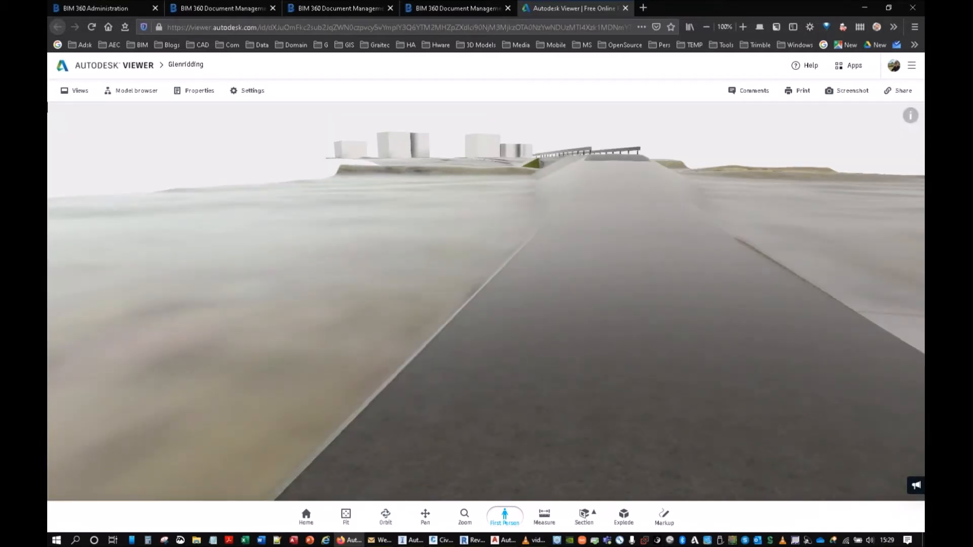
pyautogui.press('Up')
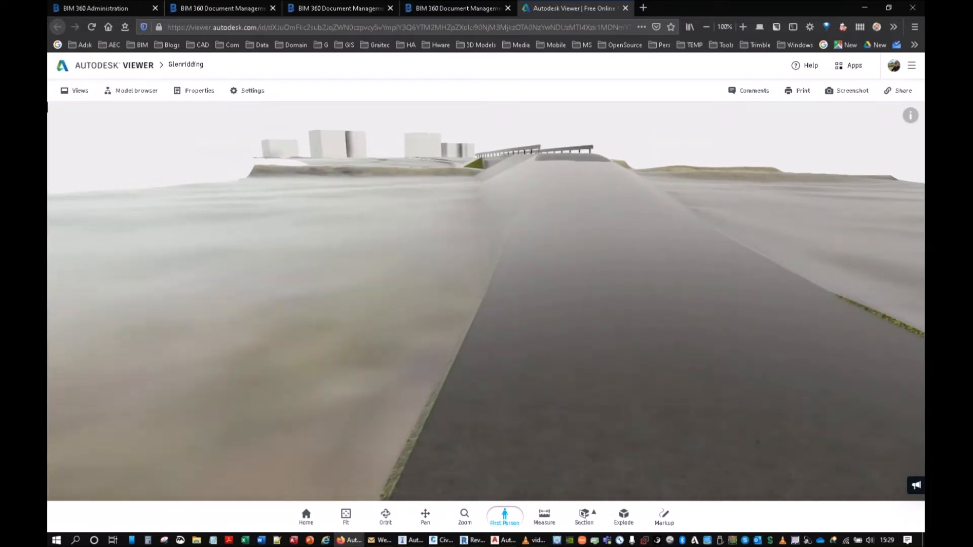
pyautogui.press('Up')
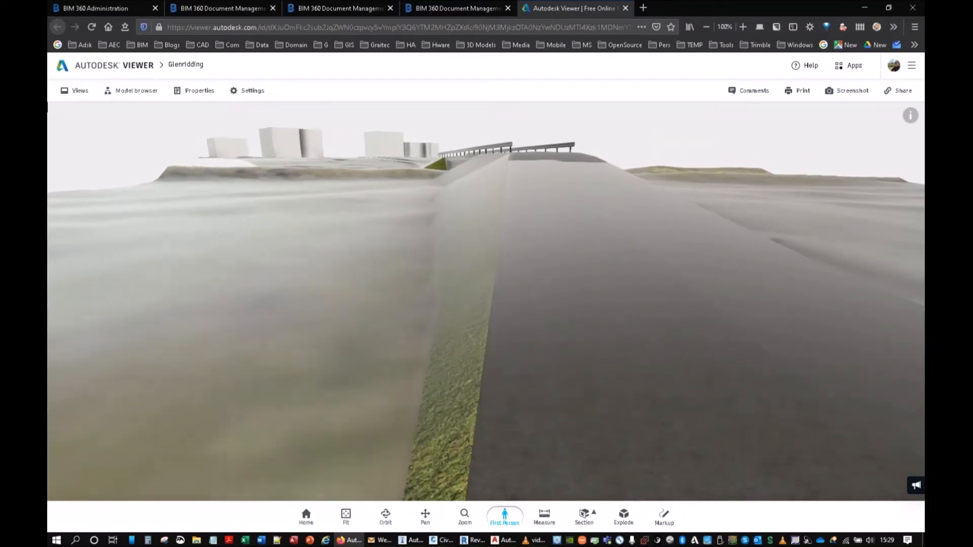
pyautogui.press('Up')
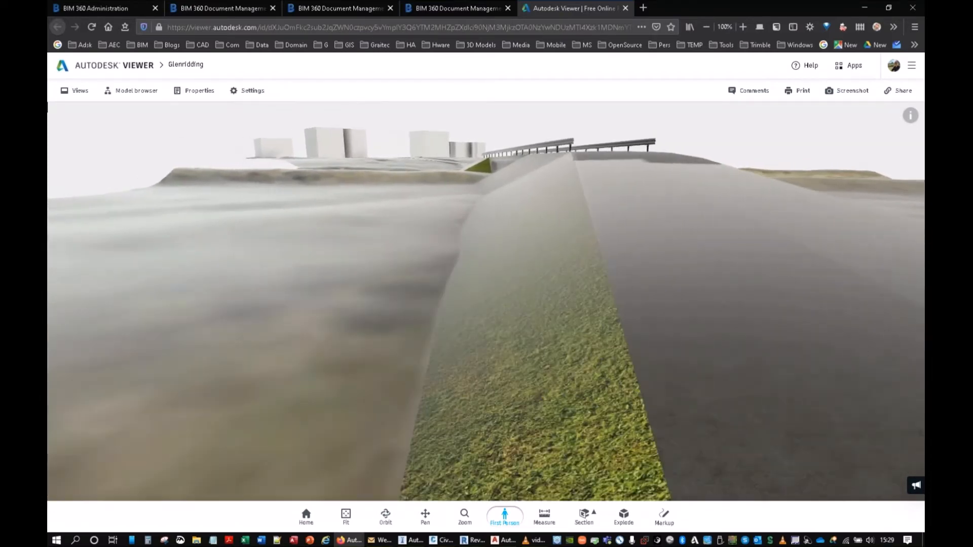
pyautogui.press('Up')
pyautogui.press('Up')
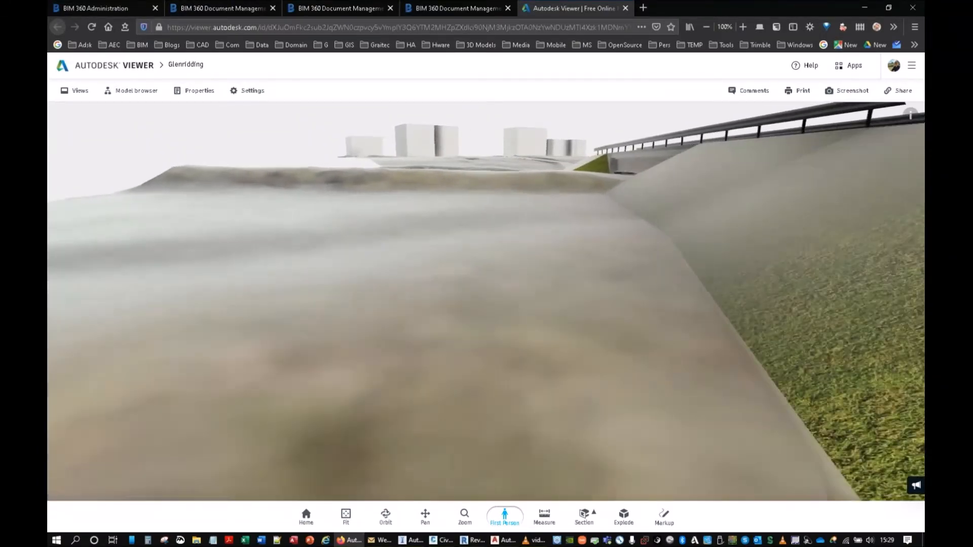
pyautogui.moveTo(487, 284); pyautogui.dragTo(472, 264)
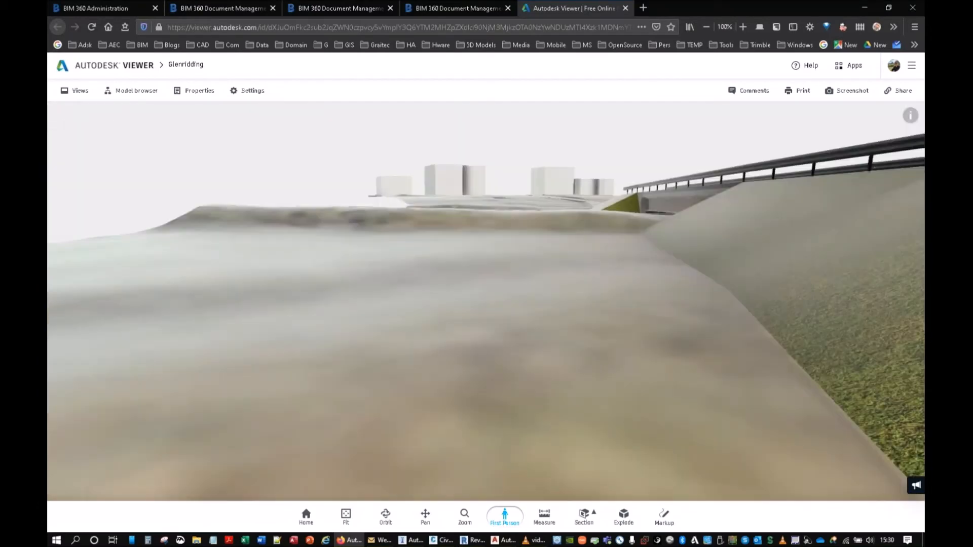
pyautogui.click(508, 516)
pyautogui.scroll(-6, 542, 416)
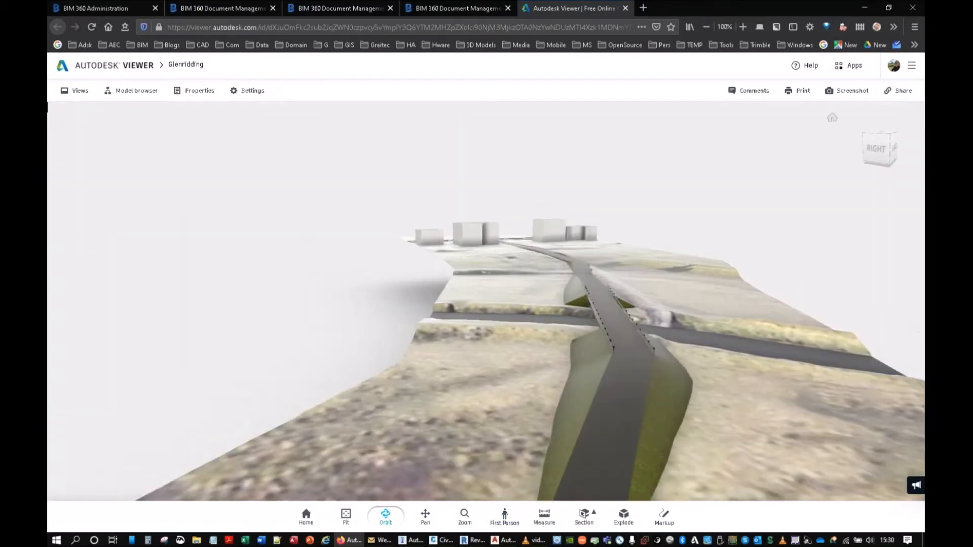
pyautogui.click(506, 522)
pyautogui.click(514, 526)
# Measure the distance across the river alongside the bridge
pyautogui.click(546, 523)
pyautogui.scroll(4, 555, 345)
pyautogui.moveTo(555, 344); pyautogui.dragTo(632, 411)
pyautogui.scroll(-6, 632, 410)
pyautogui.moveTo(512, 328); pyautogui.dragTo(608, 392, button='middle')
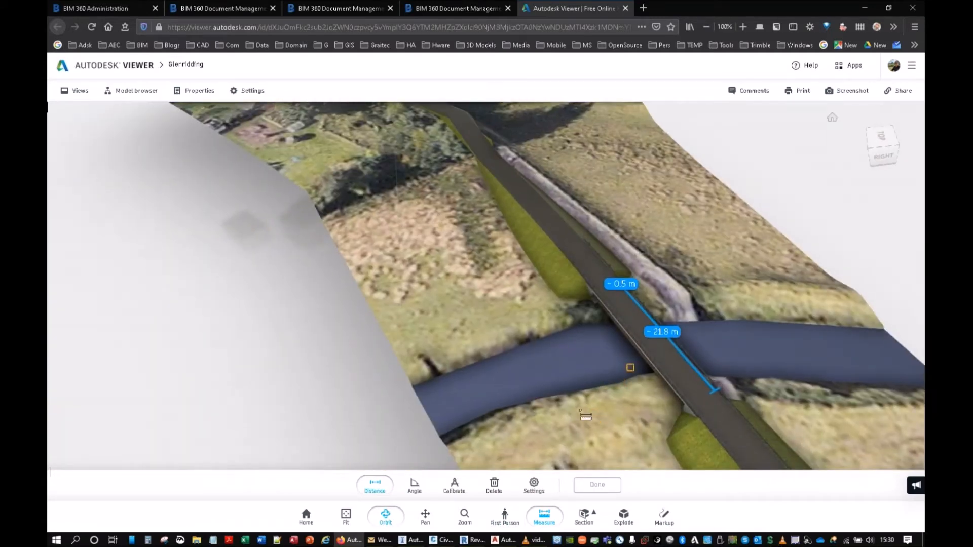
pyautogui.scroll(4, 525, 412)
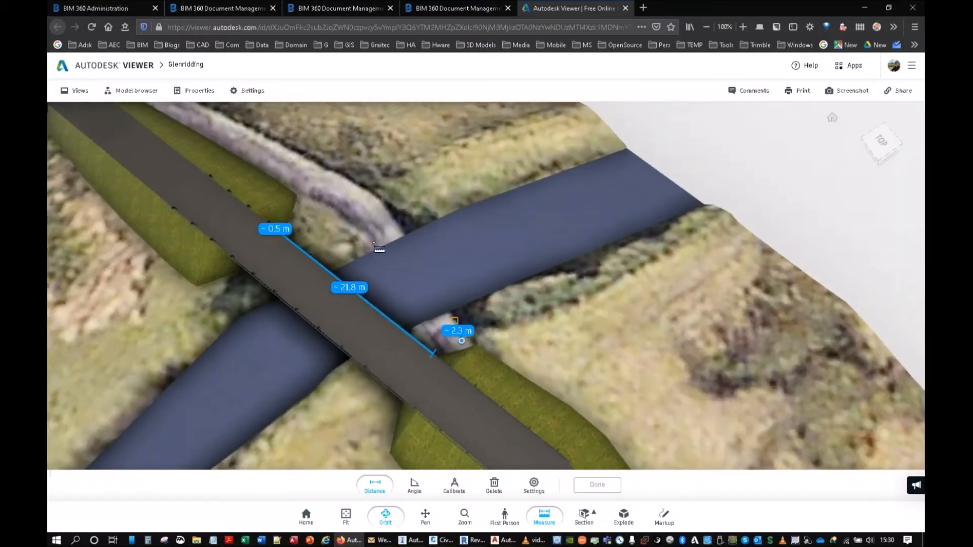
pyautogui.click(378, 238)
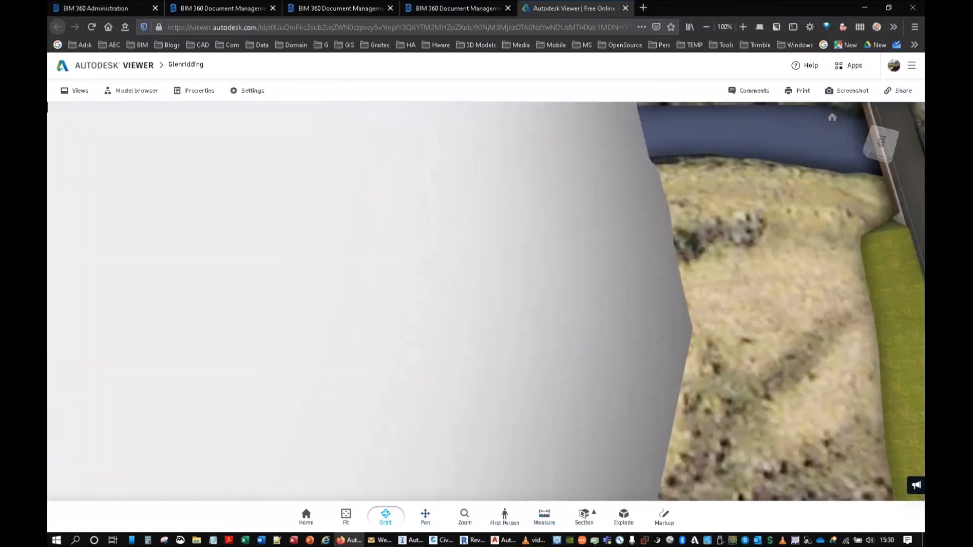
# Examine the road and bridge from the opposite side of the river
pyautogui.scroll(-3, 474, 356)
pyautogui.moveTo(474, 357); pyautogui.dragTo(430, 353, button='middle')
pyautogui.moveTo(354, 375); pyautogui.dragTo(486, 284)
pyautogui.moveTo(405, 415); pyautogui.dragTo(547, 213, button='middle')
pyautogui.moveTo(456, 284); pyautogui.dragTo(578, 286)
pyautogui.click(907, 446)
pyautogui.moveTo(471, 421); pyautogui.dragTo(502, 228, button='middle')
pyautogui.moveTo(456, 304); pyautogui.dragTo(638, 239)
pyautogui.moveTo(633, 406); pyautogui.dragTo(608, 178, button='middle')
pyautogui.scroll(-5, 487, 304)
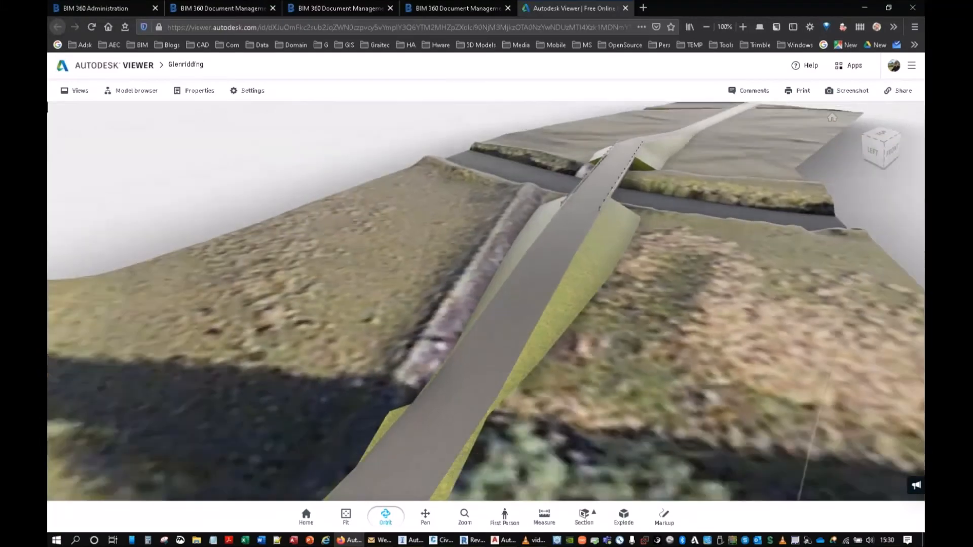
# Cut the model with a section plane running across the road at the river bridge
pyautogui.click(584, 517)
pyautogui.click(428, 485)
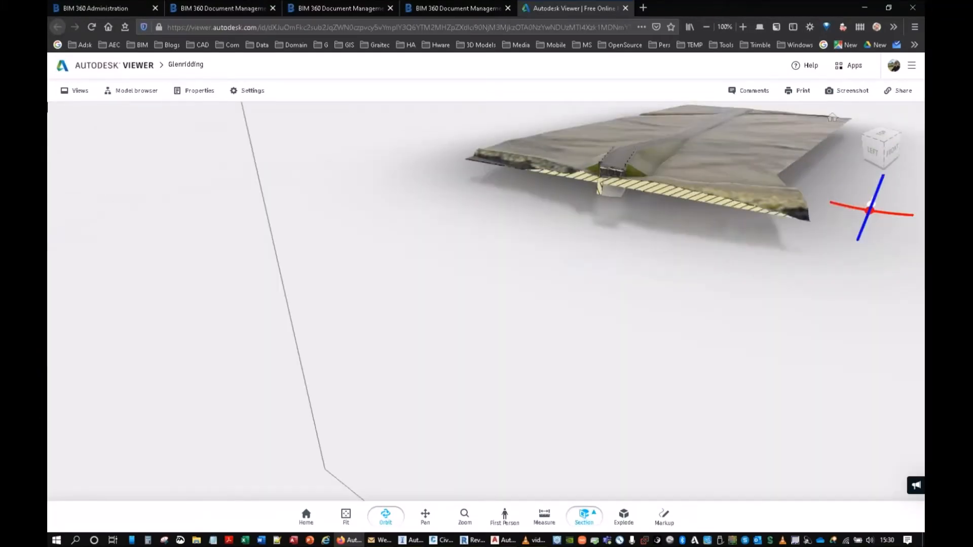
pyautogui.moveTo(760, 228); pyautogui.dragTo(671, 289)
pyautogui.moveTo(681, 336); pyautogui.dragTo(675, 309)
pyautogui.scroll(3, 479, 284)
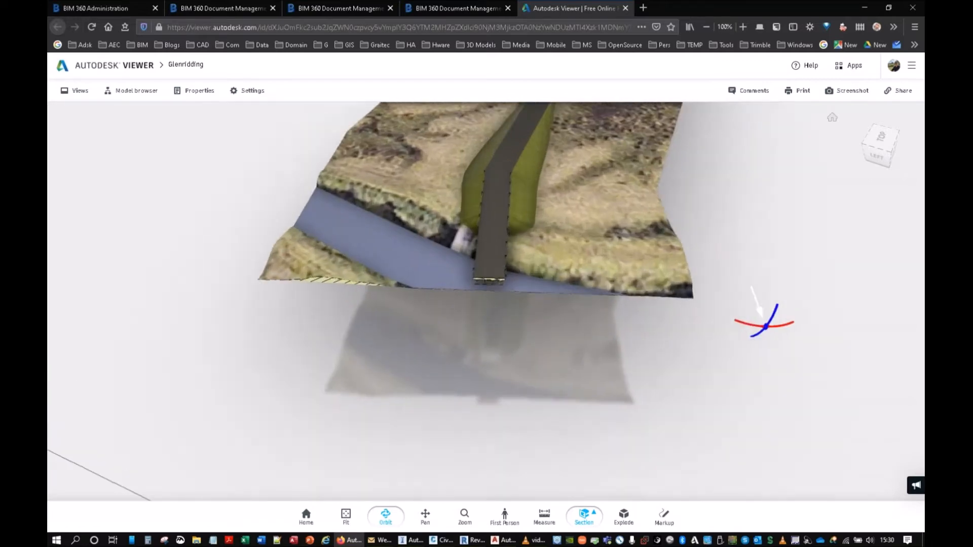
# Shift the section plane along the road to cut through the bridge's abutment and examine the exposed deck and beams
pyautogui.scroll(5, 479, 290)
pyautogui.moveTo(479, 290); pyautogui.dragTo(484, 268)
pyautogui.scroll(-3, 499, 294)
pyautogui.scroll(5, 499, 294)
pyautogui.scroll(-5, 593, 375)
pyautogui.moveTo(593, 375); pyautogui.dragTo(451, 403, button='middle')
pyautogui.scroll(1, 451, 403)
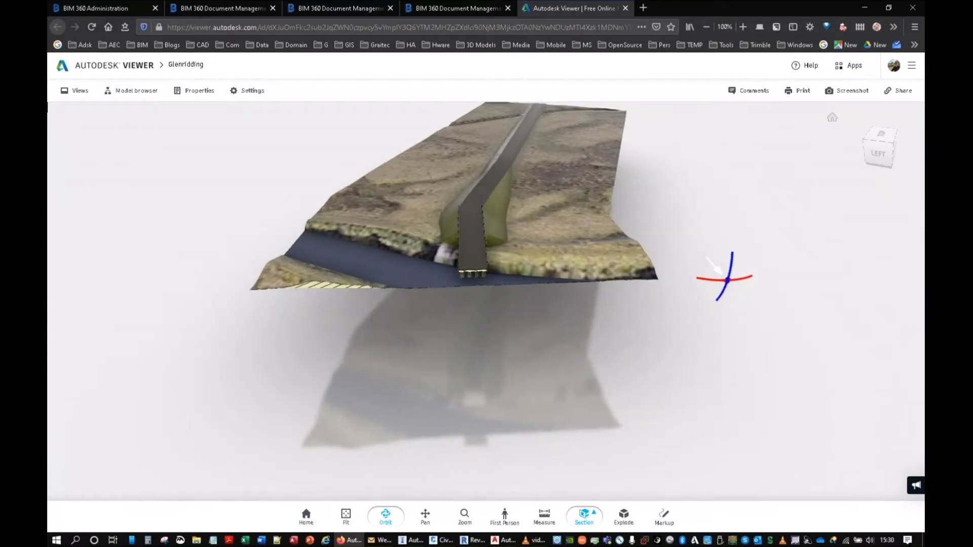
pyautogui.scroll(2, 730, 264)
pyautogui.moveTo(742, 279); pyautogui.dragTo(764, 303)
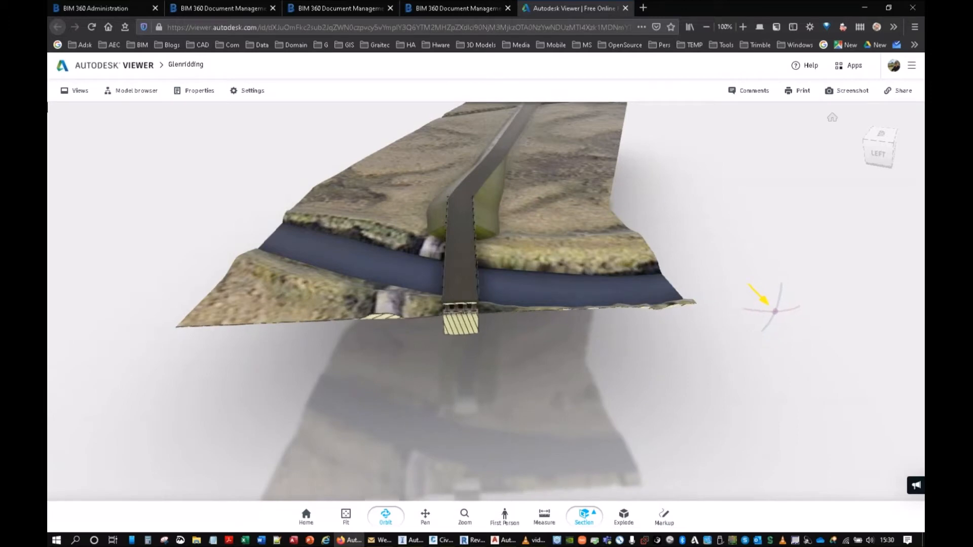
pyautogui.scroll(7, 445, 327)
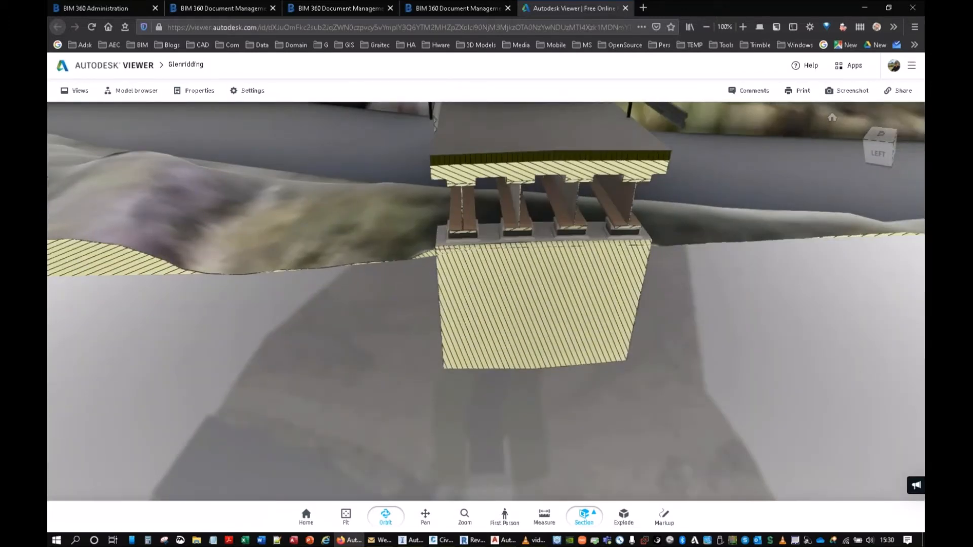
# Draw a red cloud markup around one edge of the sectioned bridge deck and save it with the comment "QUANTITIES"
pyautogui.click(663, 516)
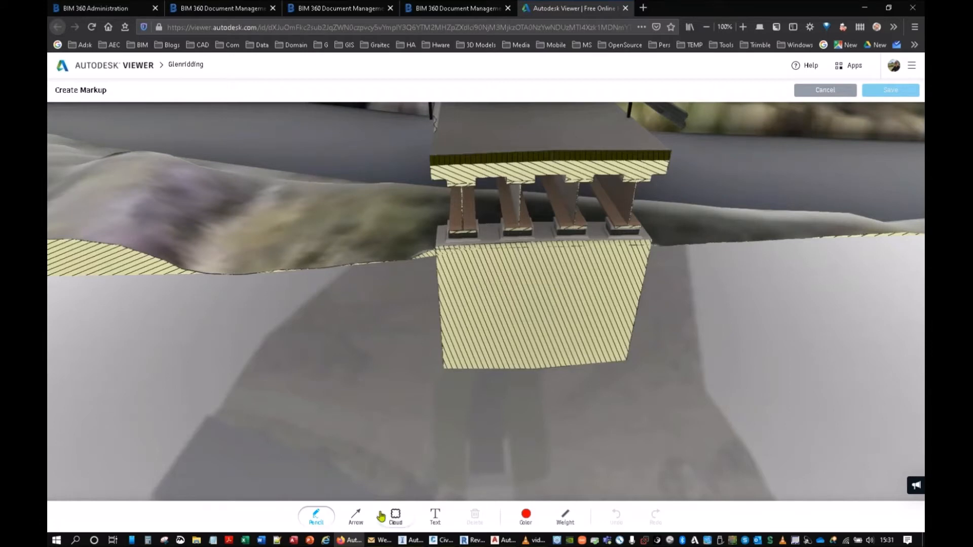
pyautogui.click(395, 515)
pyautogui.moveTo(409, 151); pyautogui.dragTo(509, 198)
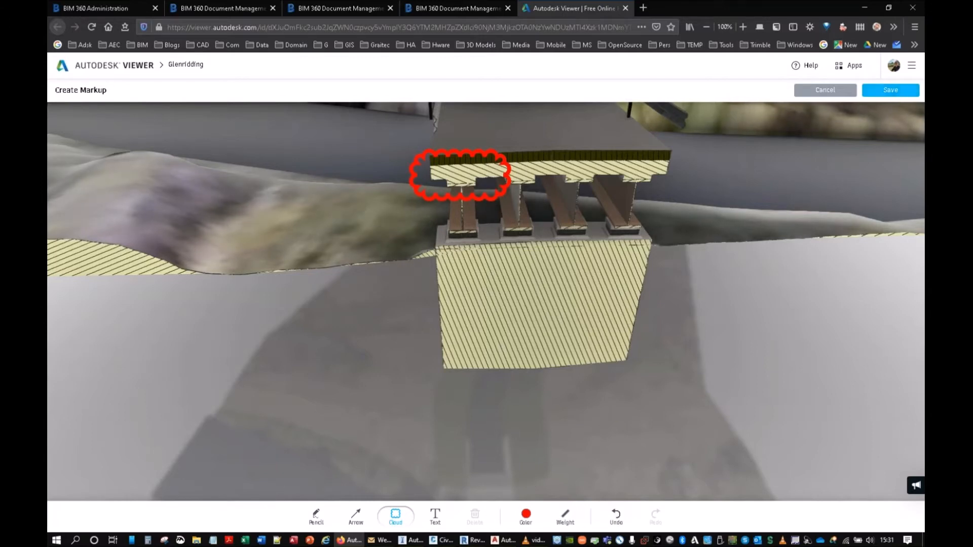
pyautogui.click(896, 93)
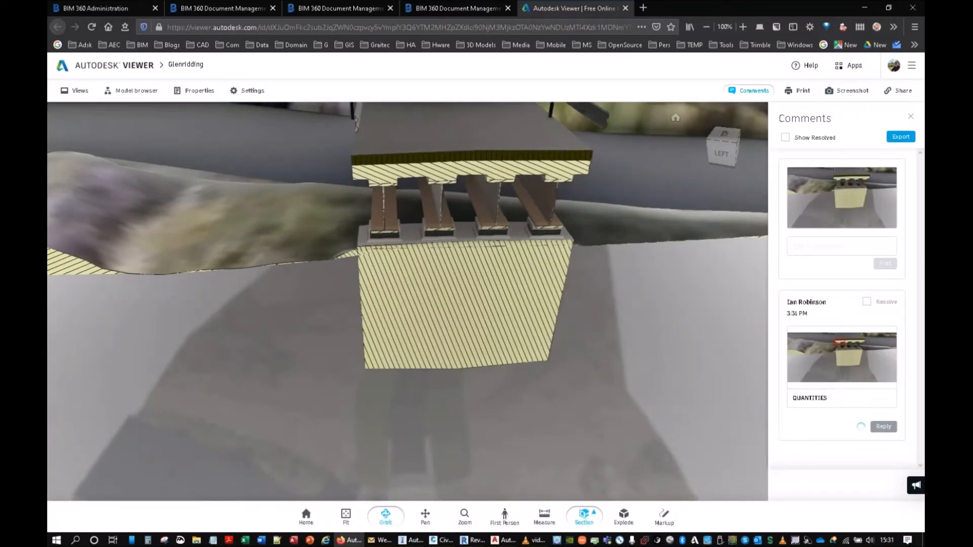
# Post the comment "Webbing too thin" on the sectioned bridge view and look over the comment list
pyautogui.press('ctrl')
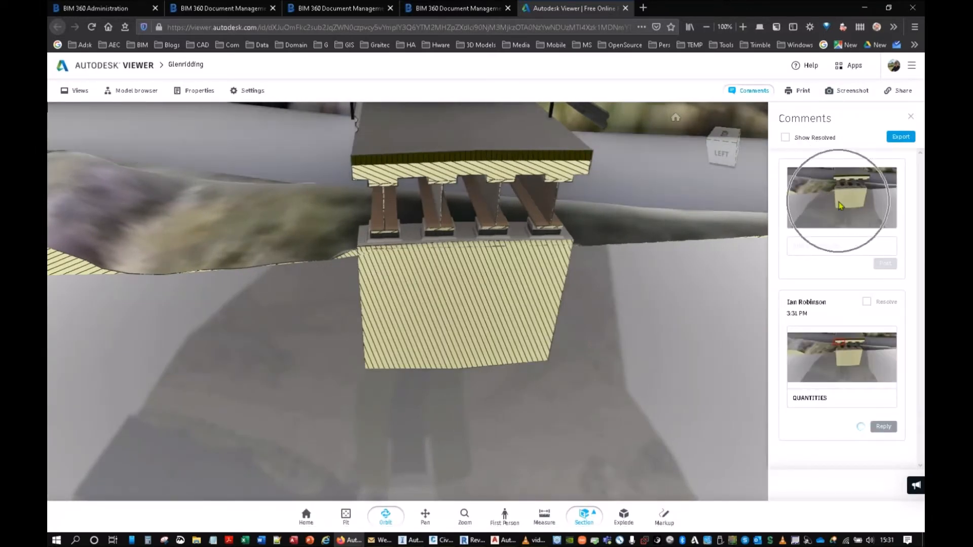
pyautogui.click(834, 246)
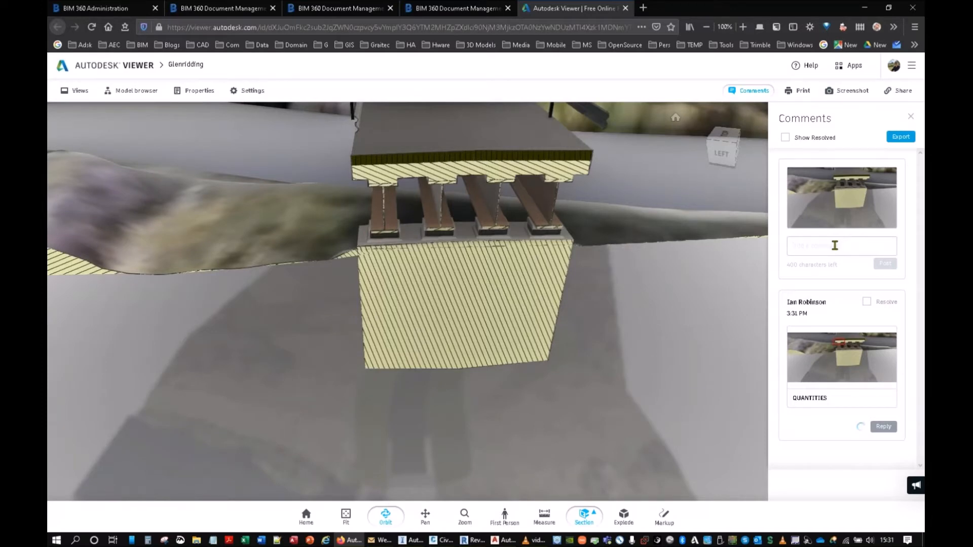
pyautogui.write('Webbing too thin')
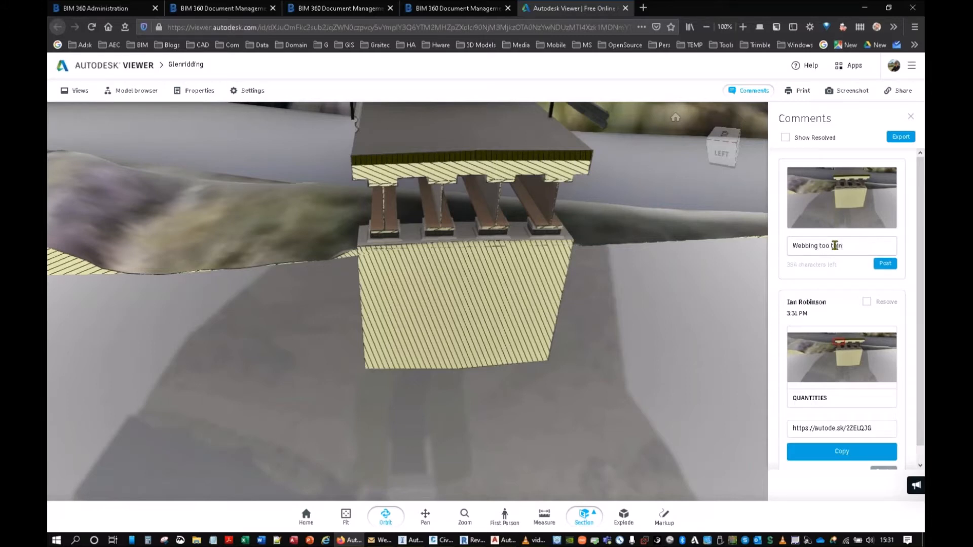
pyautogui.click(885, 263)
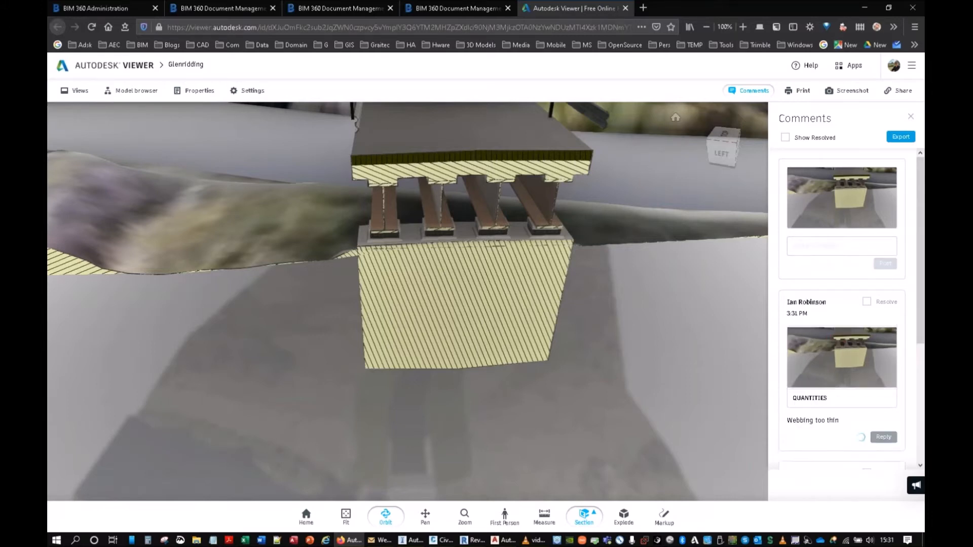
pyautogui.scroll(-1, 839, 385)
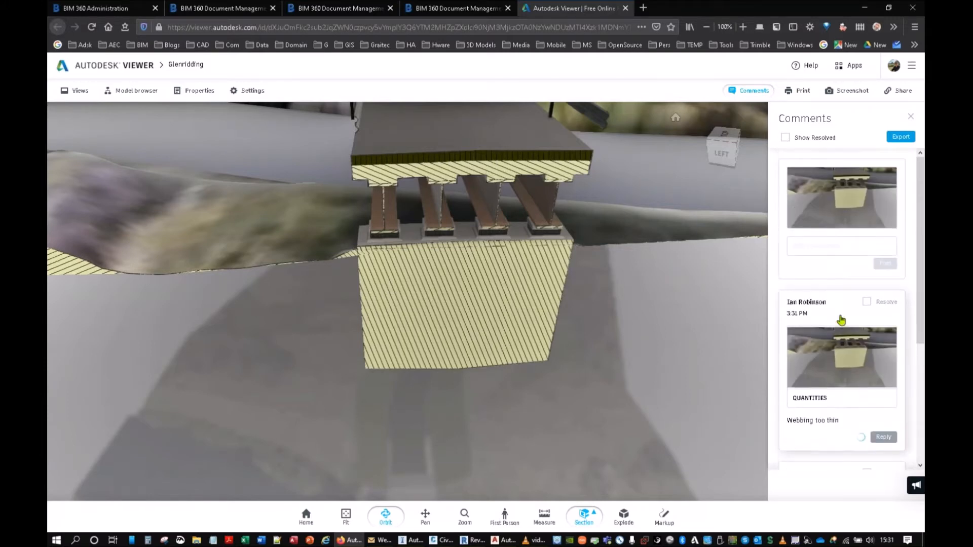
pyautogui.scroll(-4, 830, 363)
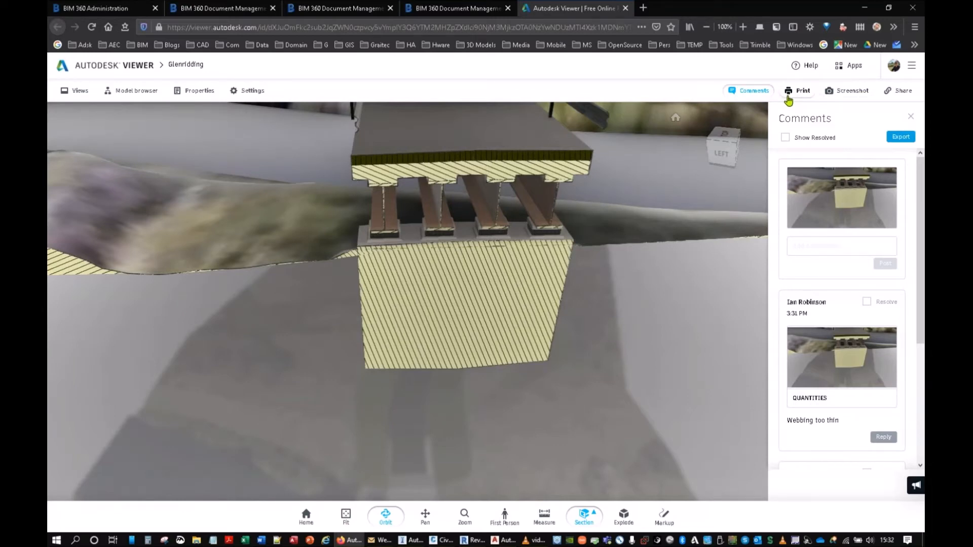
# Switch to InfraWorks and examine the white curved-roof office building, including its furnished interior behind the entrance glazing
pyautogui.click(865, 9)
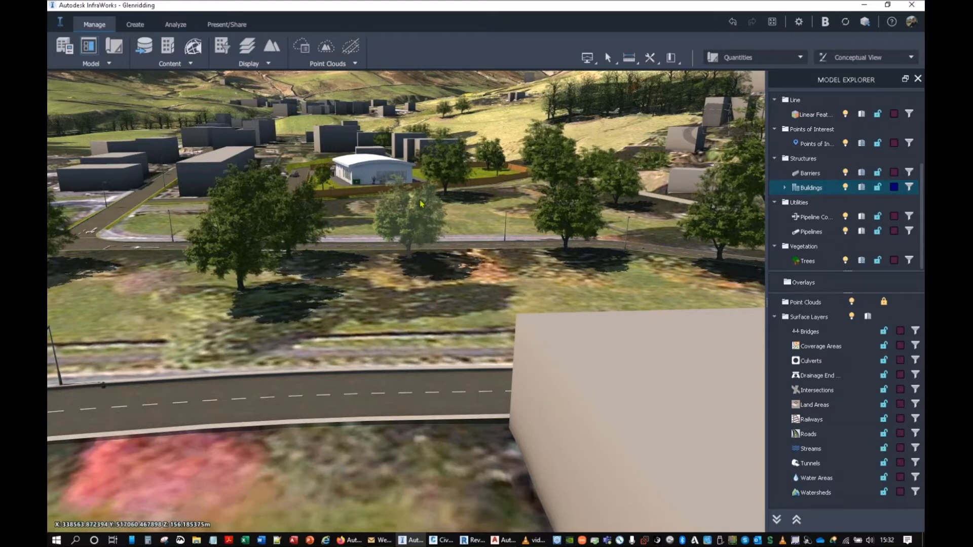
pyautogui.scroll(-3, 421, 204)
pyautogui.moveTo(421, 204); pyautogui.dragTo(375, 304)
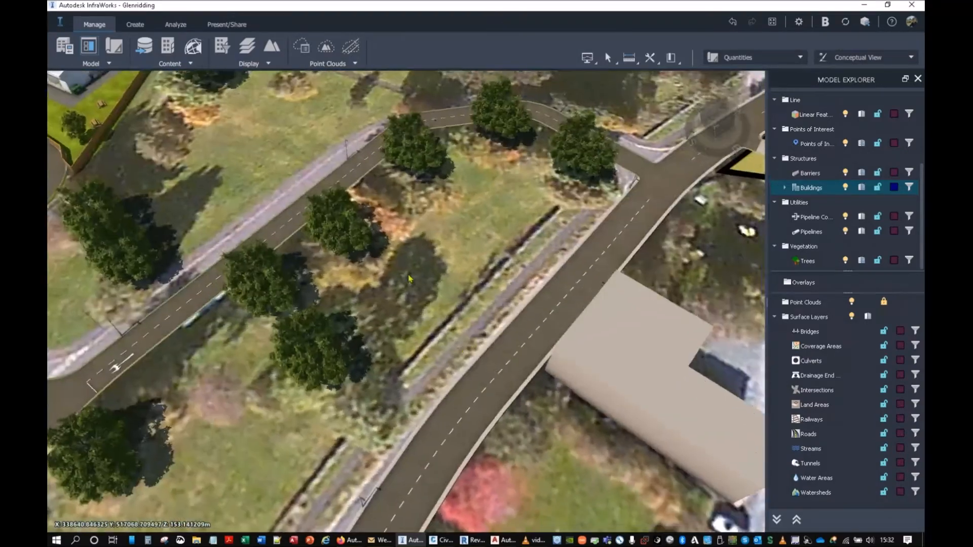
pyautogui.moveTo(329, 152); pyautogui.dragTo(389, 314, button='middle')
pyautogui.moveTo(253, 189); pyautogui.dragTo(373, 308, button='middle')
pyautogui.scroll(10, 375, 304)
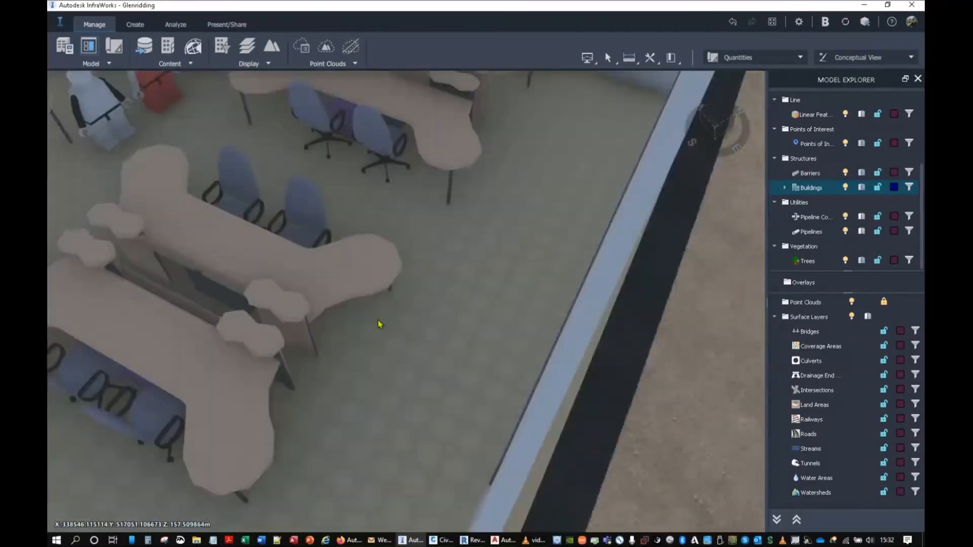
pyautogui.moveTo(378, 320); pyautogui.dragTo(258, 250)
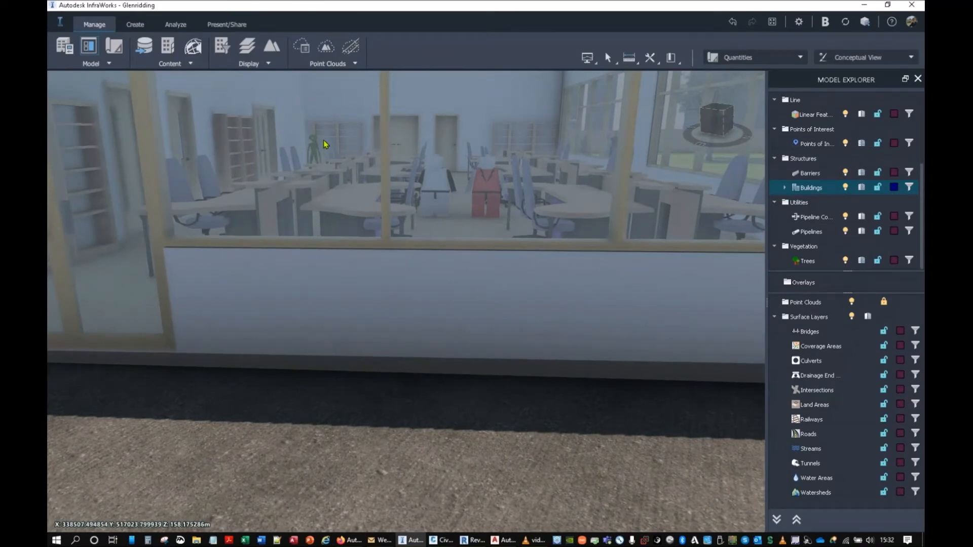
pyautogui.scroll(5, 317, 155)
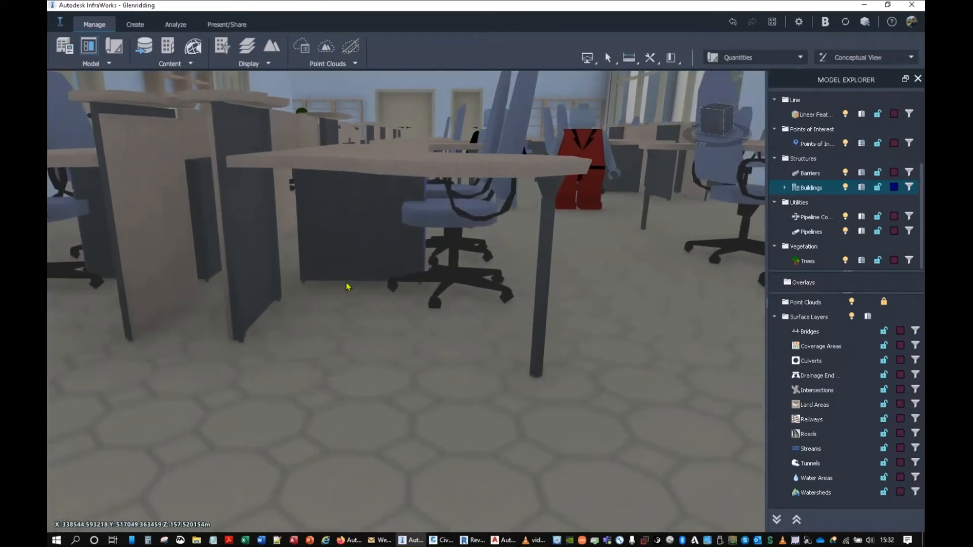
pyautogui.scroll(-5, 347, 243)
pyautogui.scroll(-3, 348, 243)
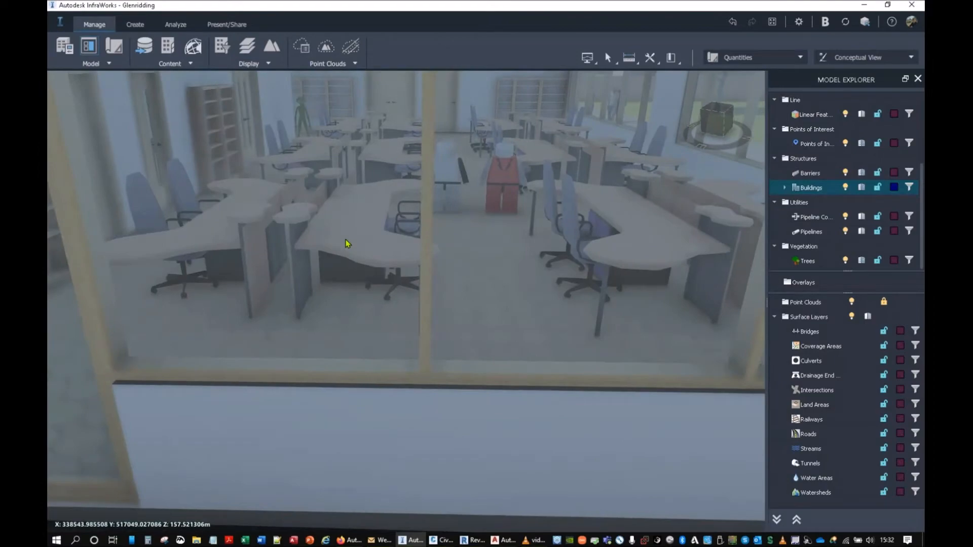
pyautogui.scroll(3, 344, 239)
pyautogui.scroll(3, 353, 308)
pyautogui.scroll(-10, 353, 308)
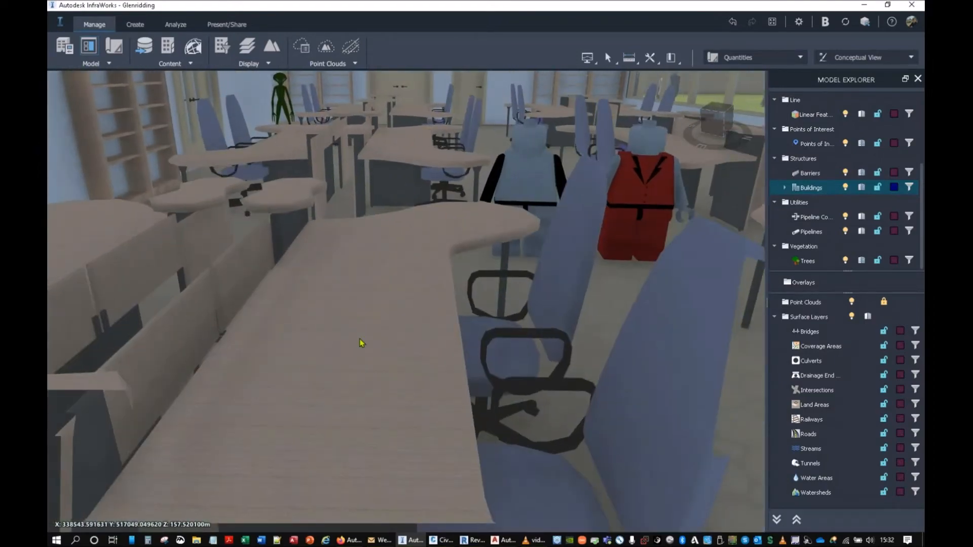
pyautogui.scroll(-5, 361, 300)
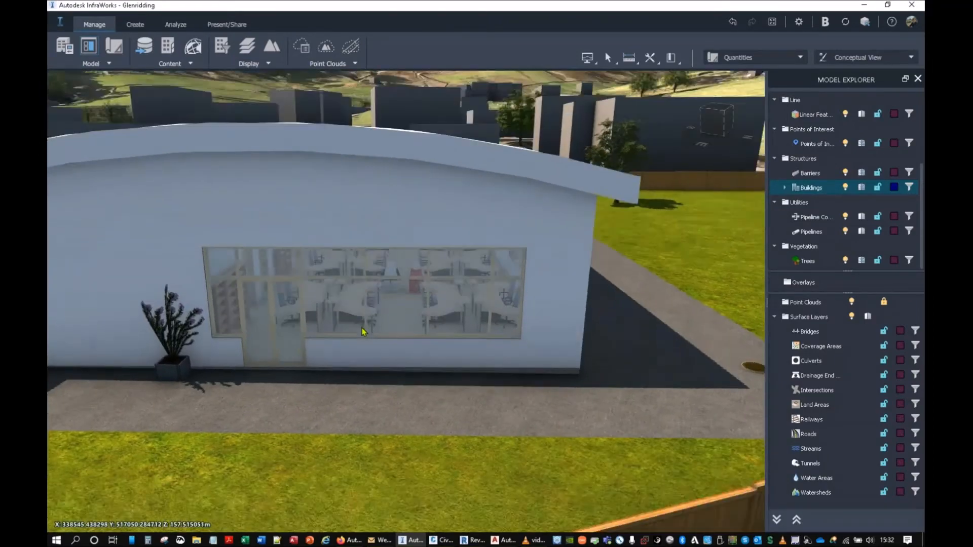
# Frame the front of the office with its glazed entrance and bring up the saved bookmarks
pyautogui.moveTo(355, 322); pyautogui.dragTo(437, 286, button='middle')
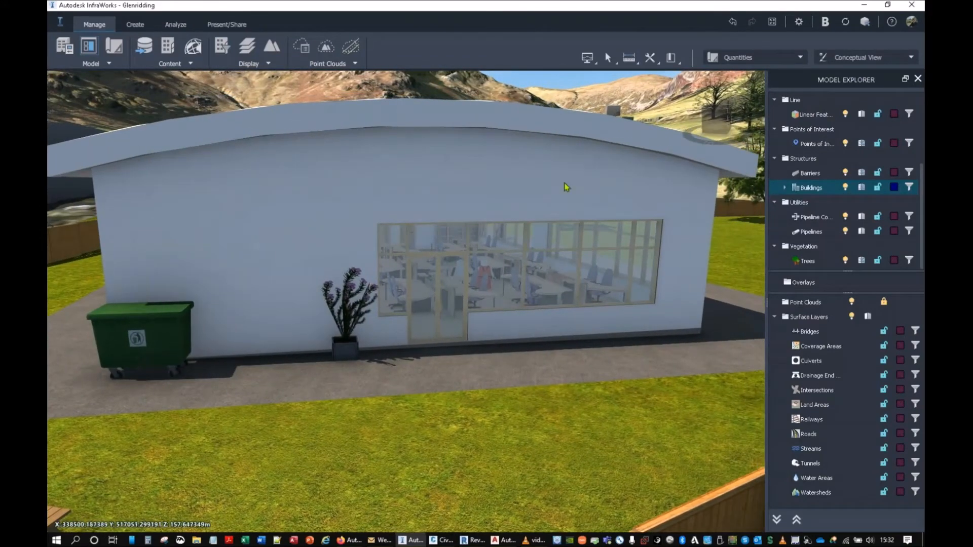
pyautogui.click(674, 57)
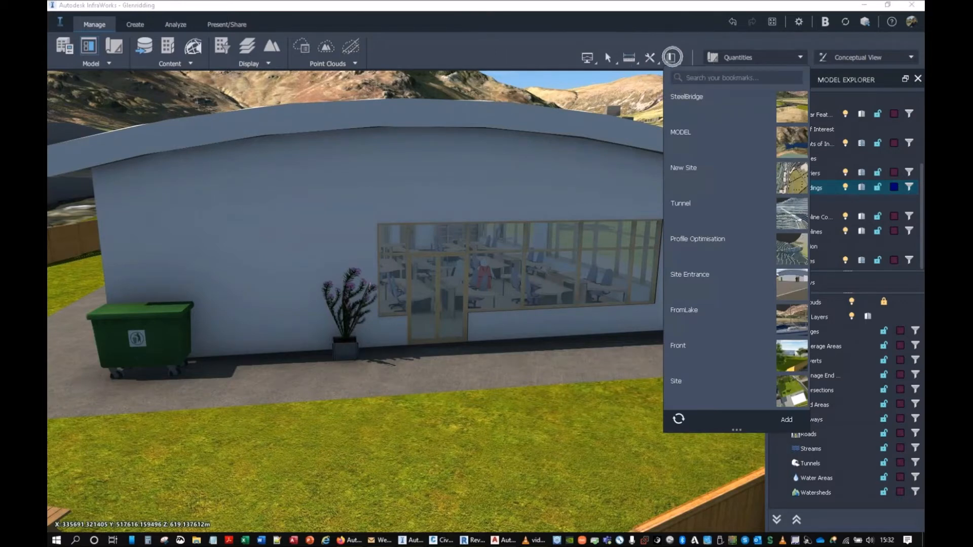
pyautogui.click(709, 76)
pyautogui.write('Office Entrance')
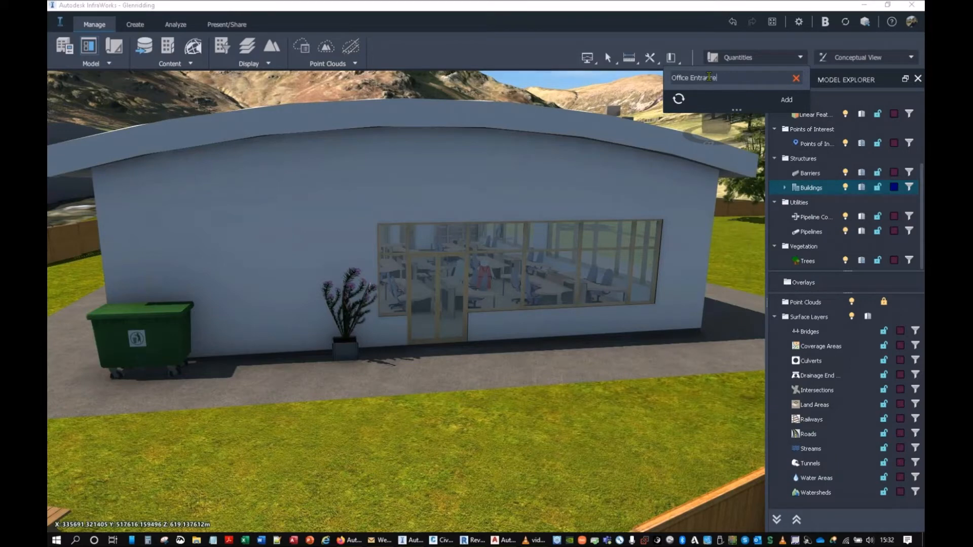
pyautogui.click(651, 75)
pyautogui.click(796, 78)
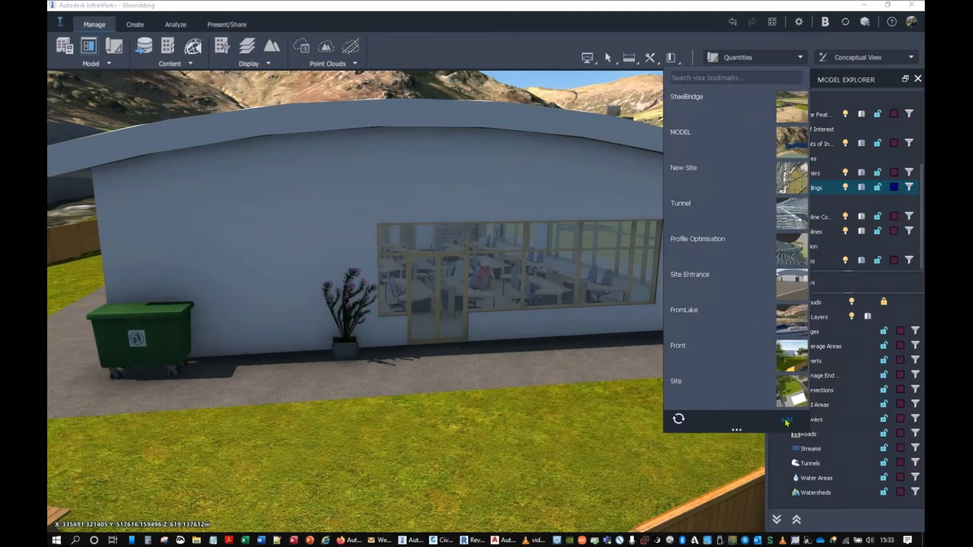
# Save the current view as the bookmark "Office Entrance" and test it by going to SteelBridge and back
pyautogui.click(787, 420)
pyautogui.write('Office Entrance')
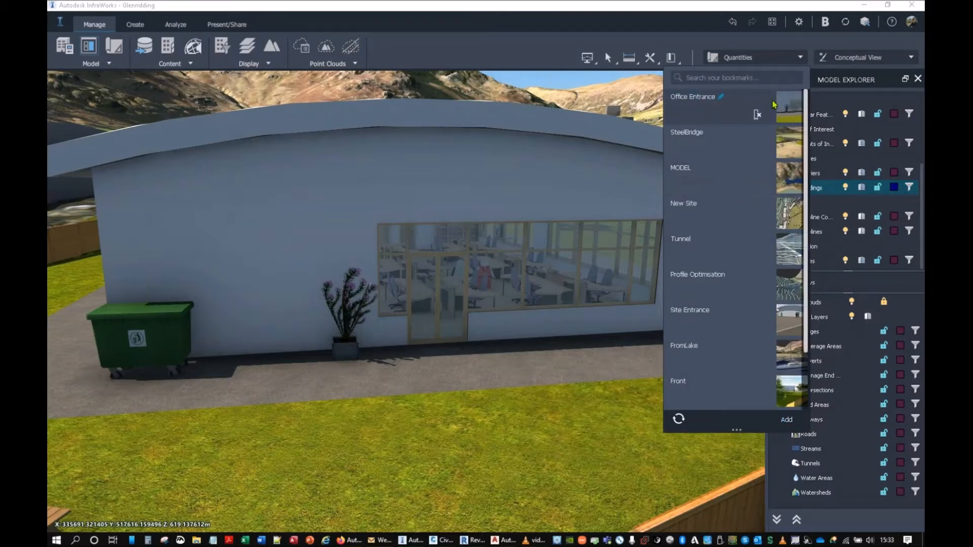
pyautogui.click(789, 151)
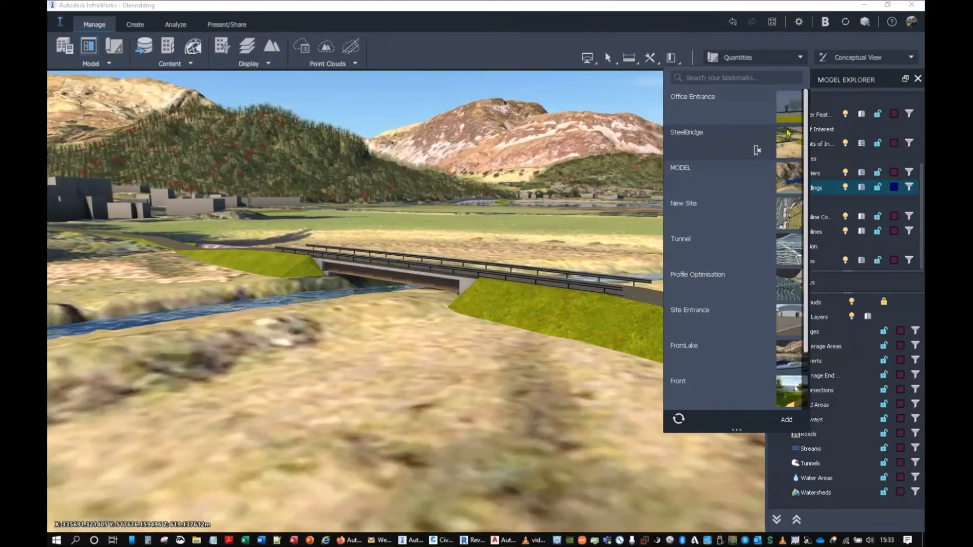
pyautogui.click(789, 107)
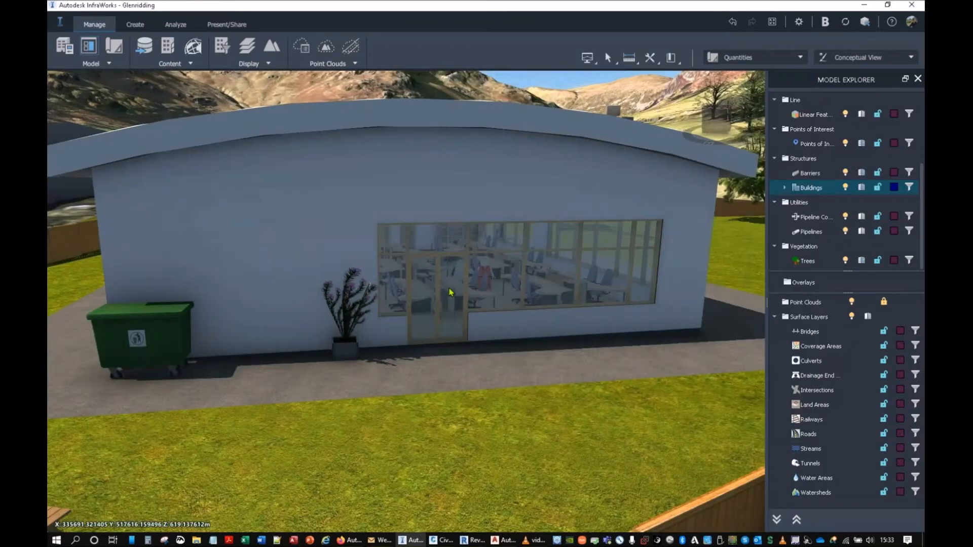
# Start a camera snapshot of the office entrance view and set its output file to snapshot.jpg on the Desktop
pyautogui.click(218, 25)
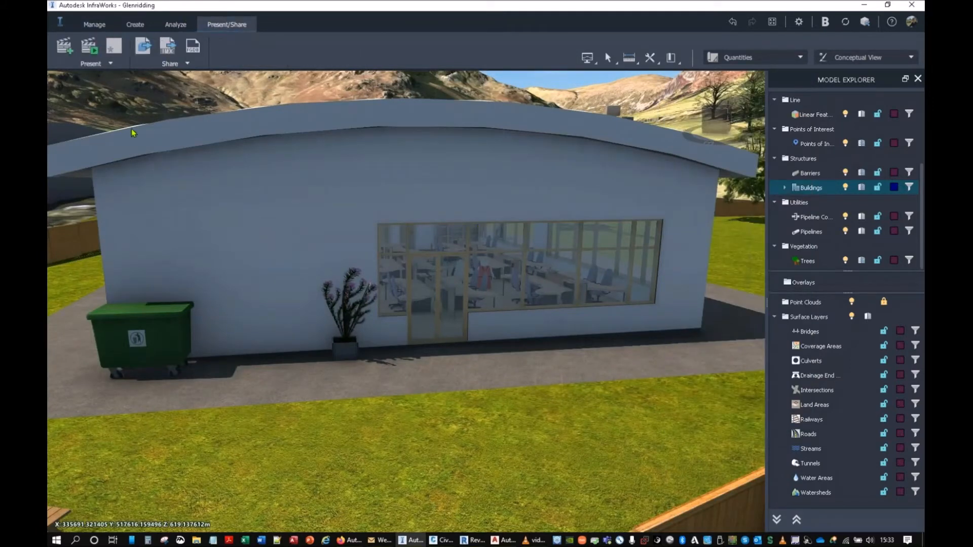
pyautogui.click(91, 64)
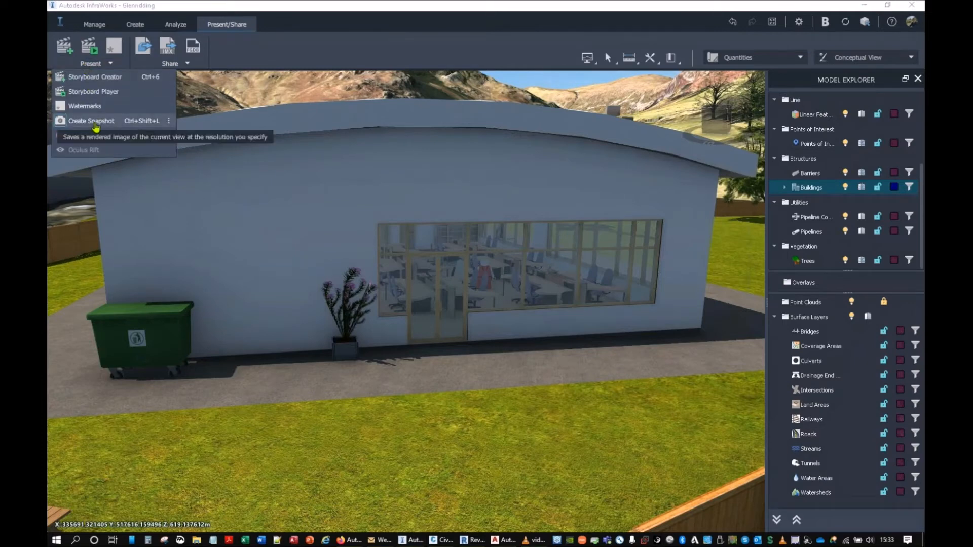
pyautogui.click(95, 122)
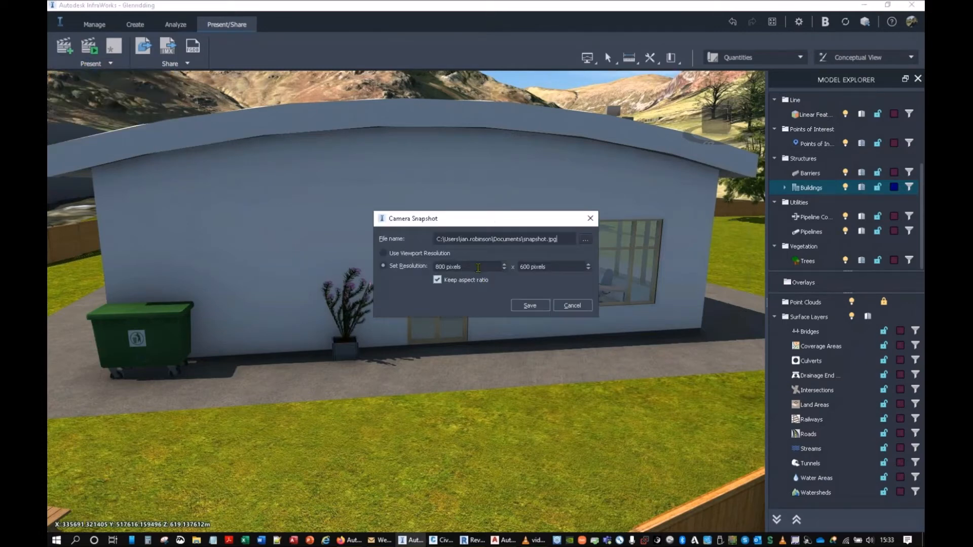
pyautogui.click(493, 249)
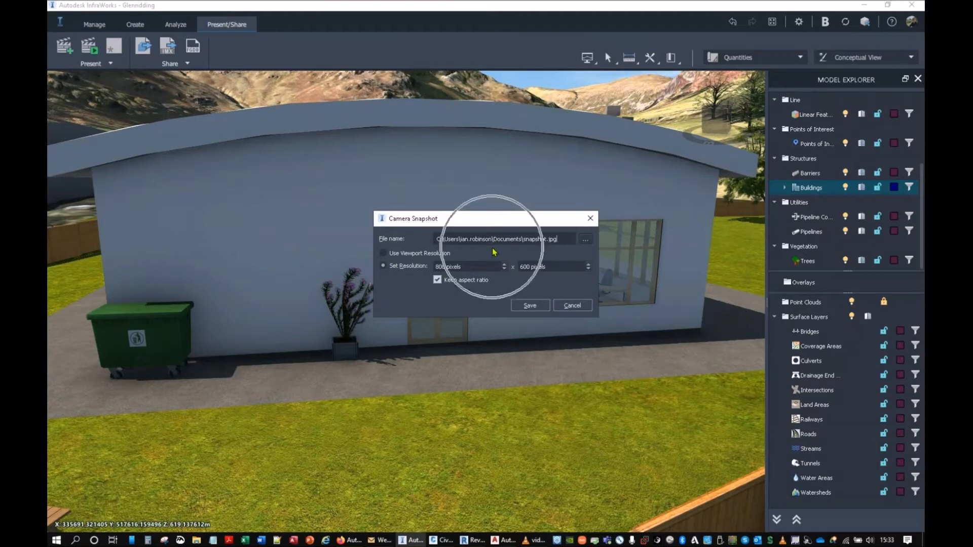
pyautogui.click(586, 241)
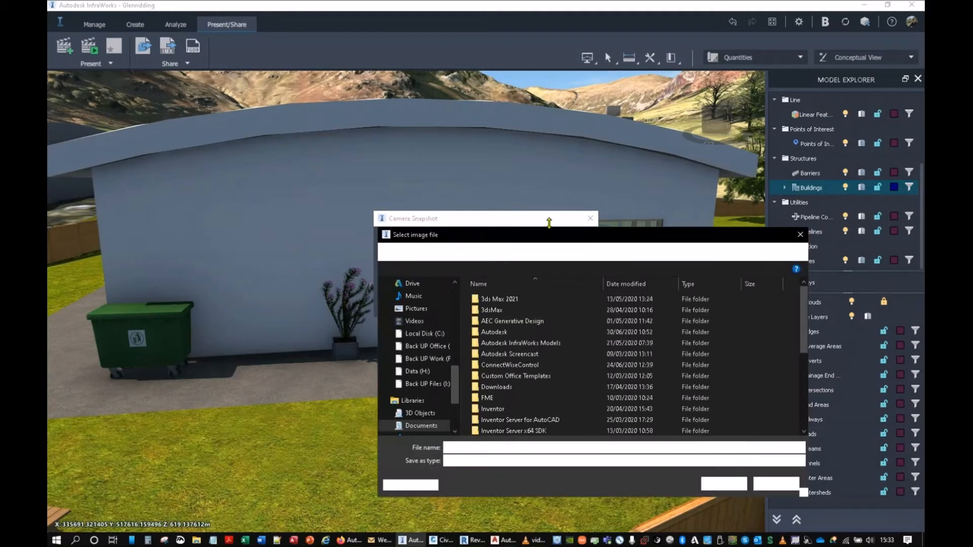
pyautogui.scroll(10, 408, 319)
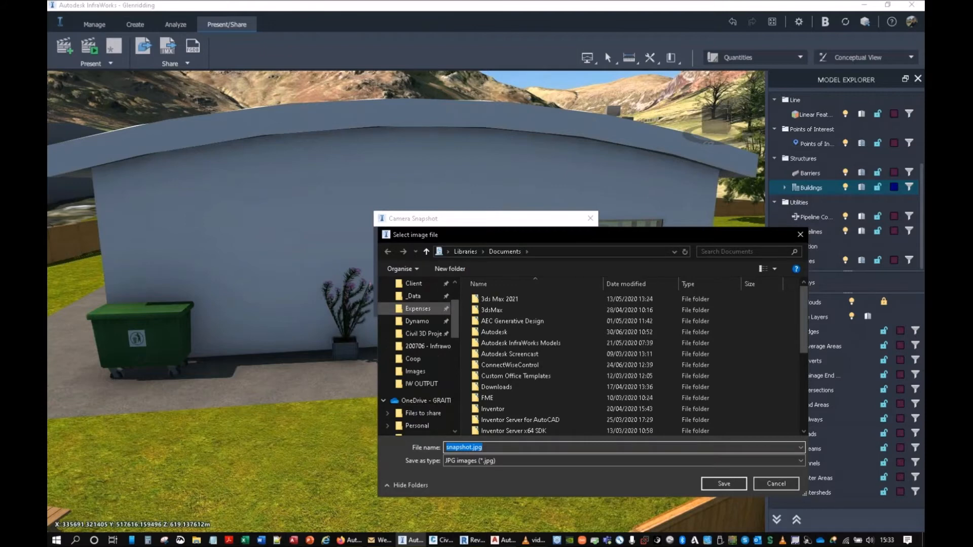
pyautogui.scroll(-5, 422, 328)
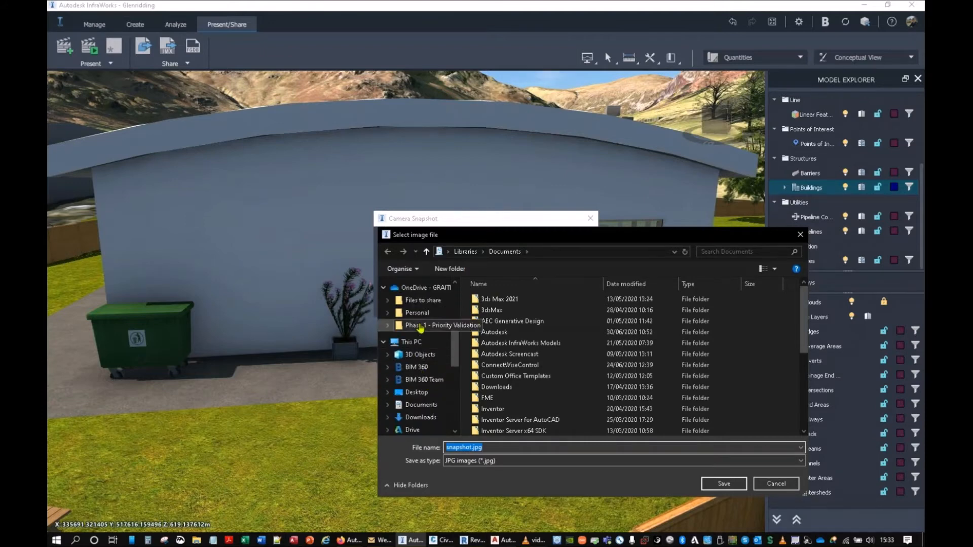
pyautogui.scroll(4, 420, 335)
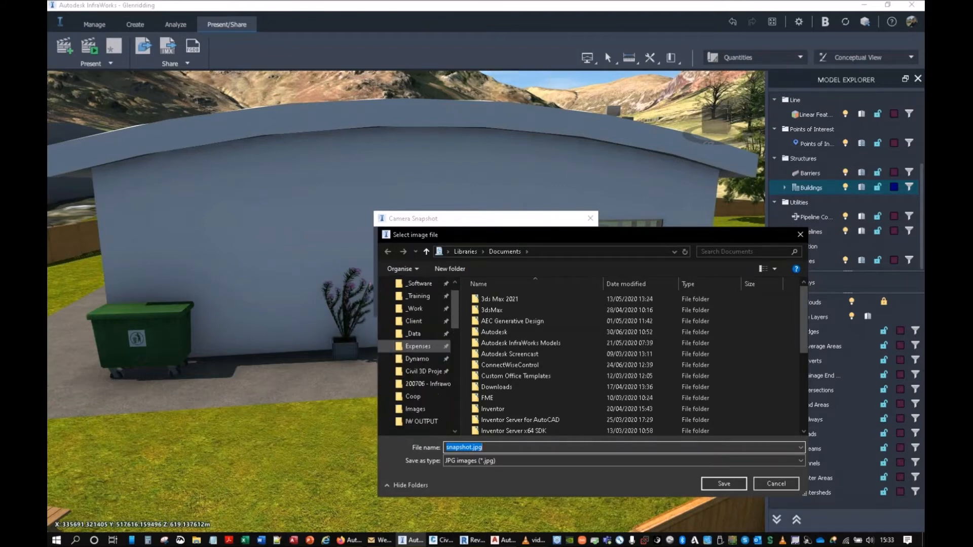
pyautogui.scroll(-8, 420, 336)
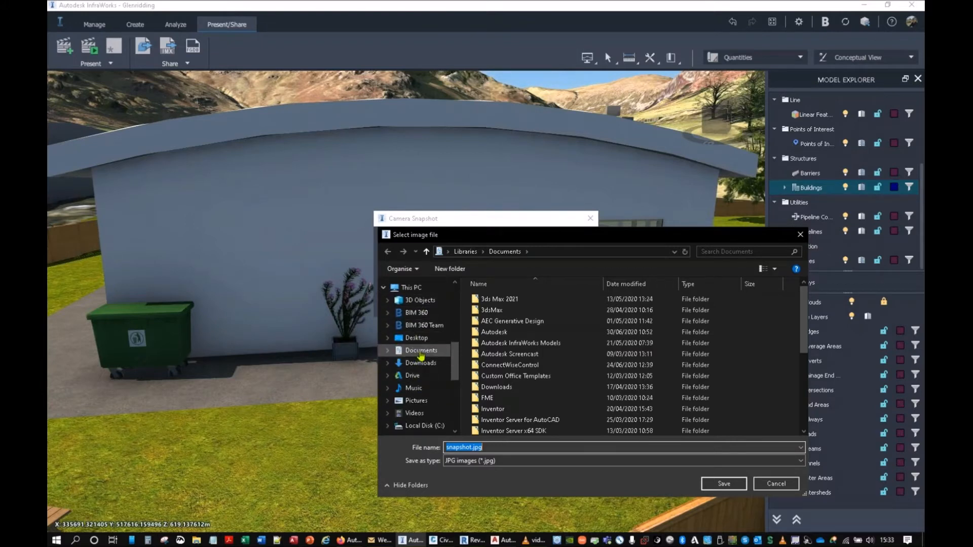
pyautogui.click(420, 338)
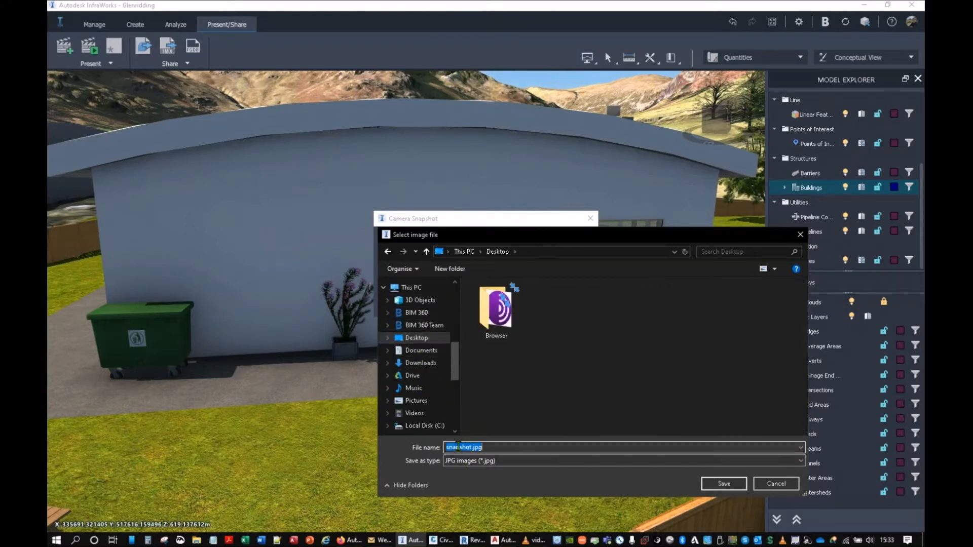
pyautogui.click(724, 483)
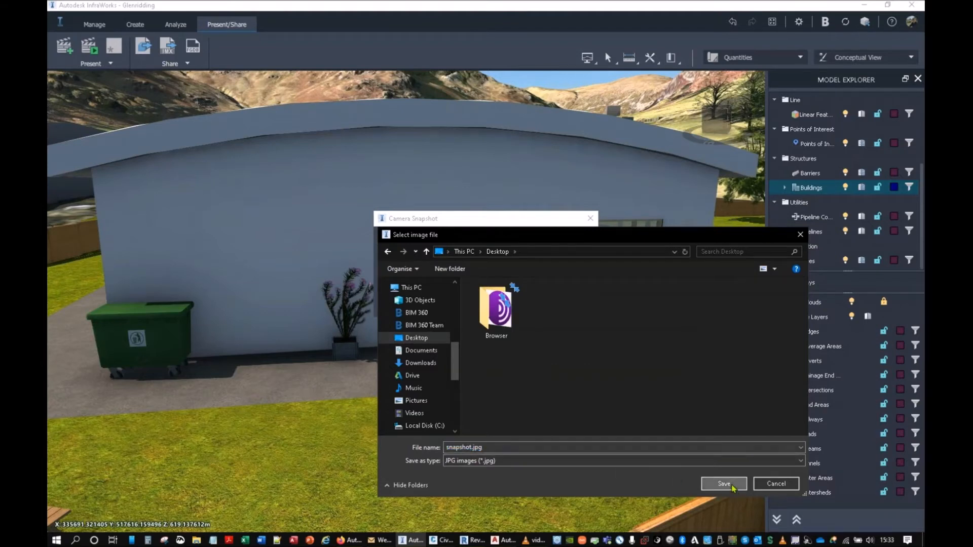
# Set a custom snapshot resolution of 24000 x 18000 pixels with the aspect ratio kept
pyautogui.click(406, 255)
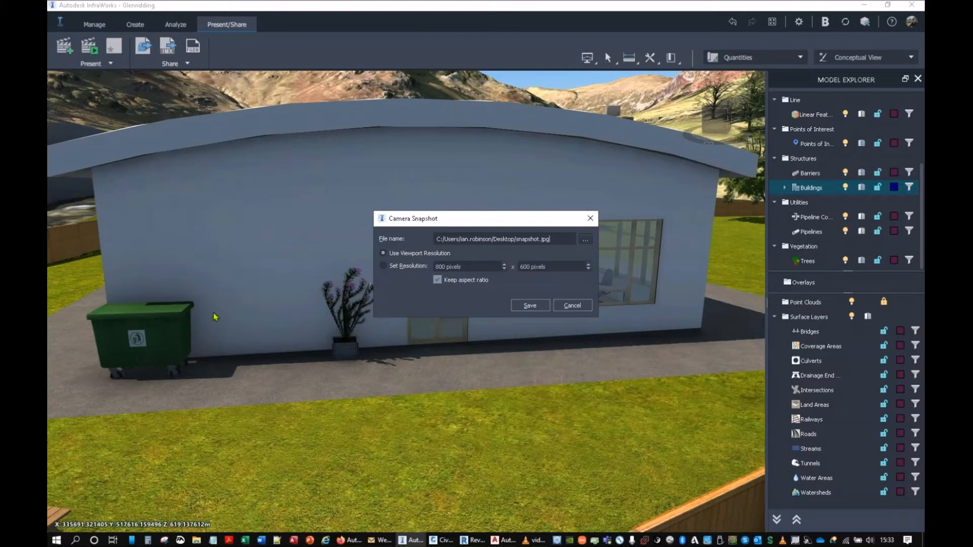
pyautogui.click(382, 267)
pyautogui.write('300')
pyautogui.write('240')
pyautogui.write('00')
pyautogui.click(552, 267)
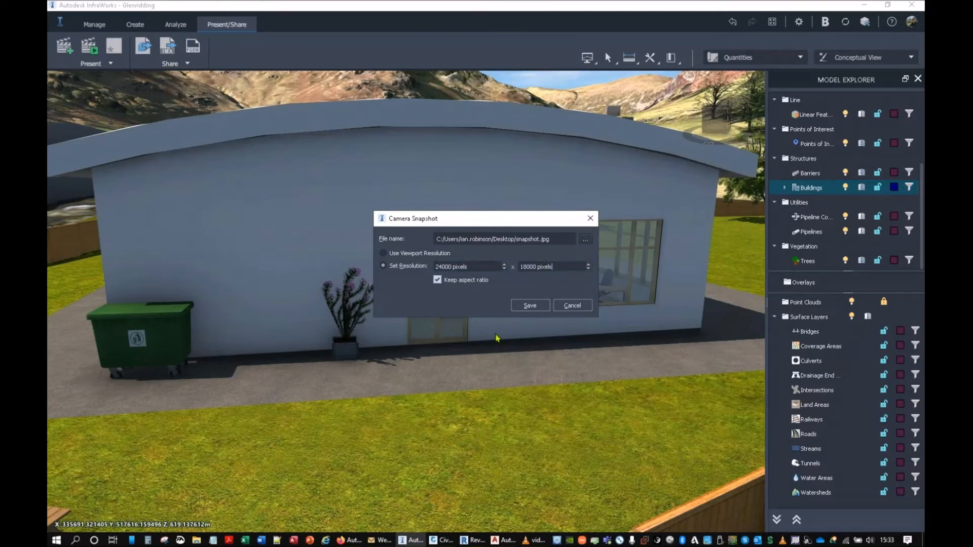
# Work out the snapshot's total pixel count in Calculator by multiplying 24000 by 18000, and close Calculator
pyautogui.click(147, 541)
pyautogui.write('240000')
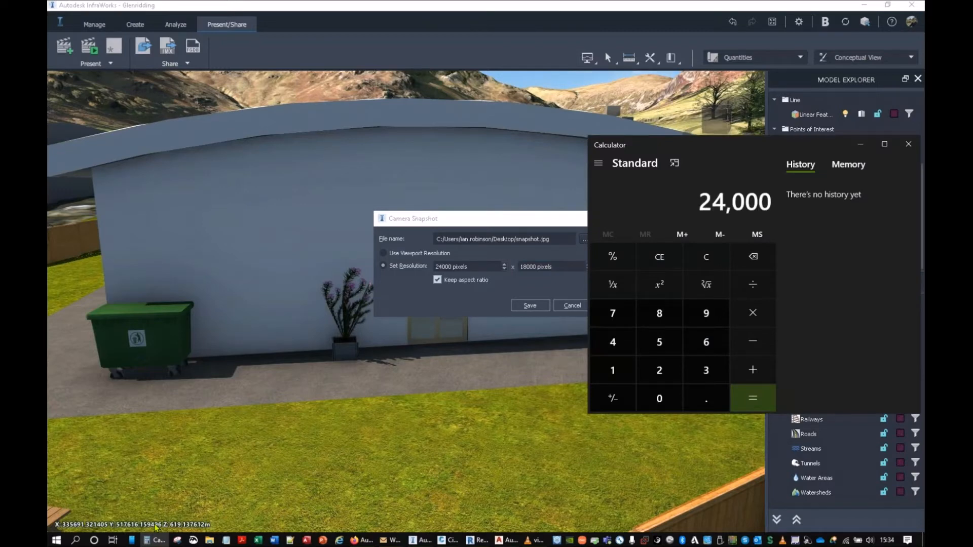
pyautogui.write('*1800')
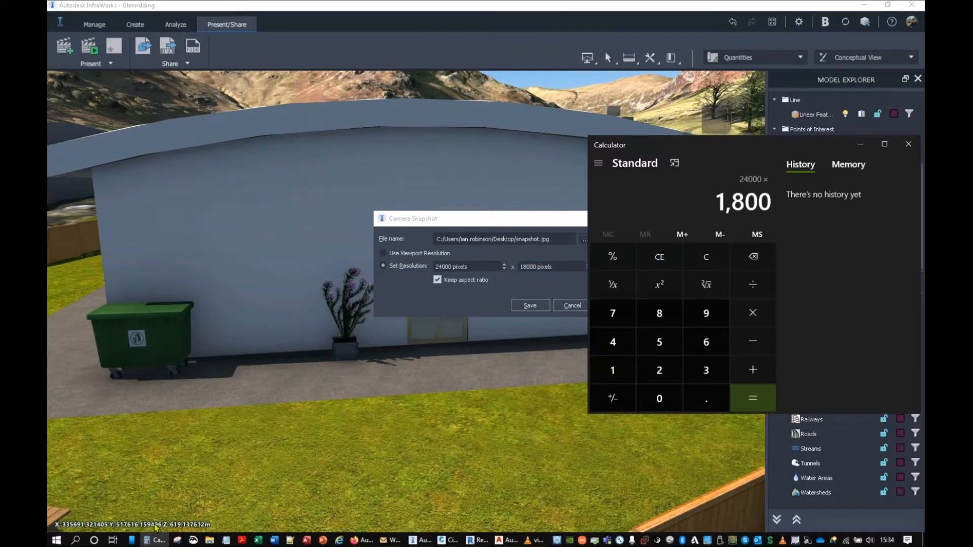
pyautogui.write('0')
pyautogui.press('Return')
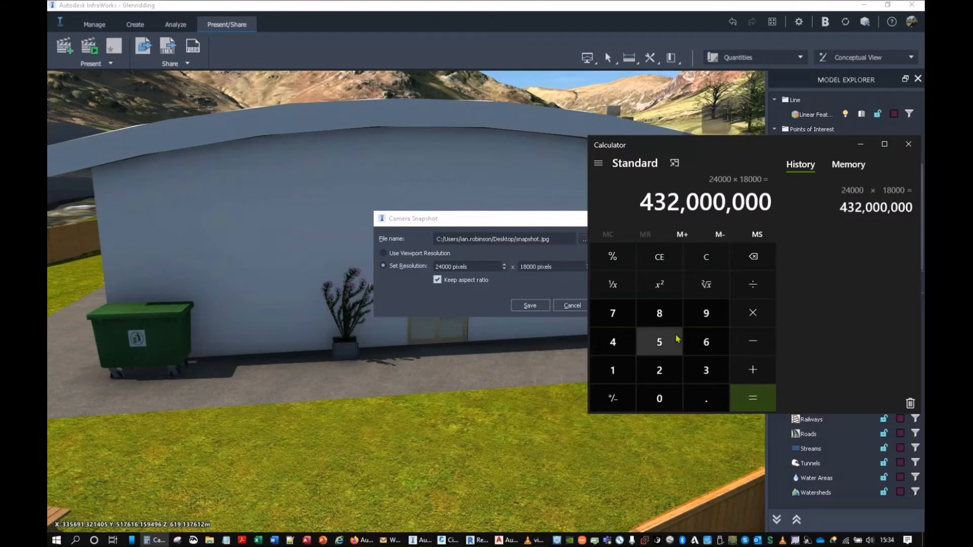
pyautogui.click(908, 146)
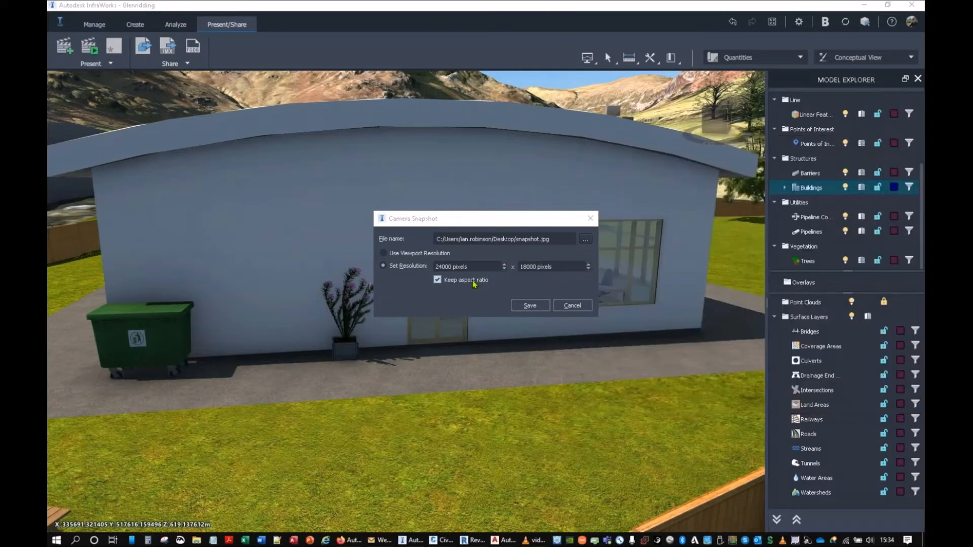
# Save the camera snapshot with its width set to 2000 pixels and check snapshot.jpg in Photos
pyautogui.doubleClick(444, 266)
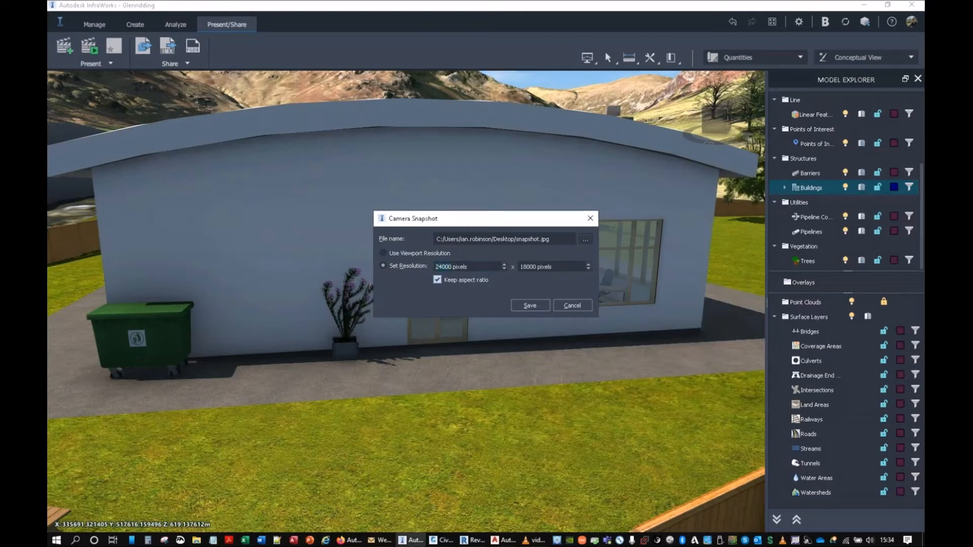
pyautogui.write('2000')
pyautogui.click(530, 305)
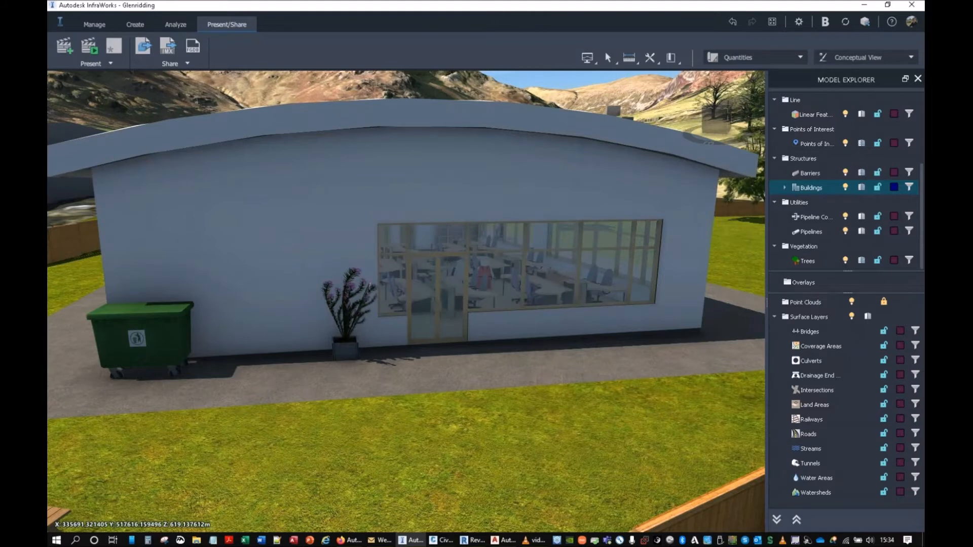
pyautogui.click(864, 4)
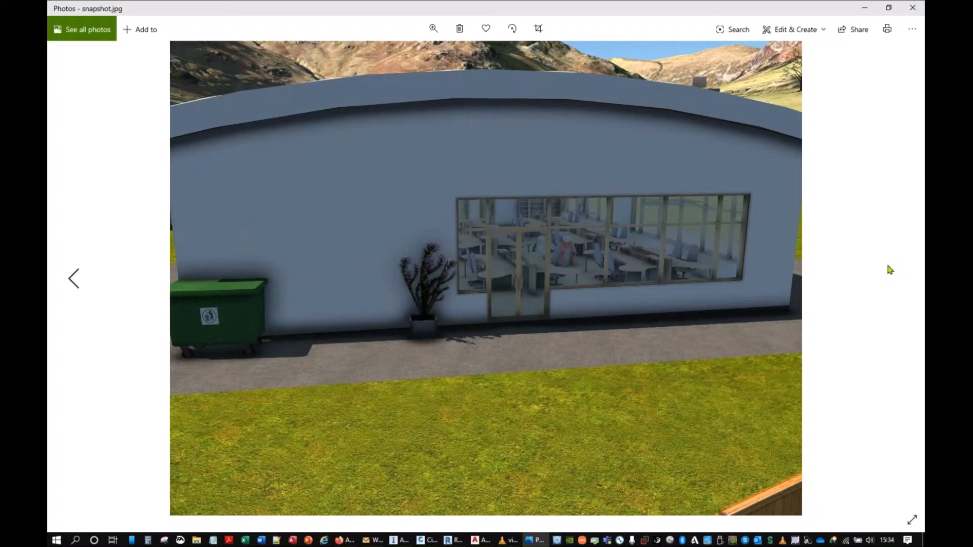
pyautogui.click(912, 7)
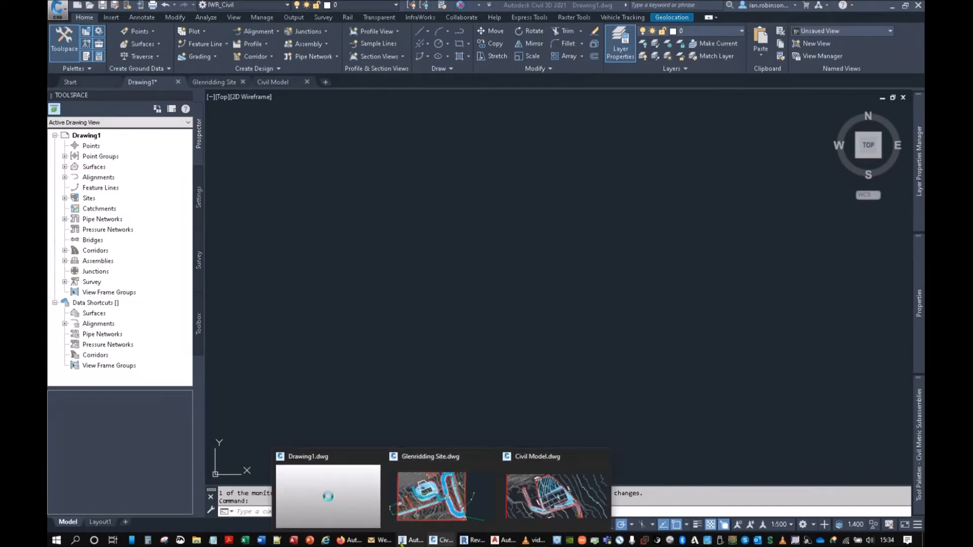
# Return to InfraWorks, check which image file types a new camera snapshot can be saved as, and cancel the snapshot
pyautogui.click(408, 540)
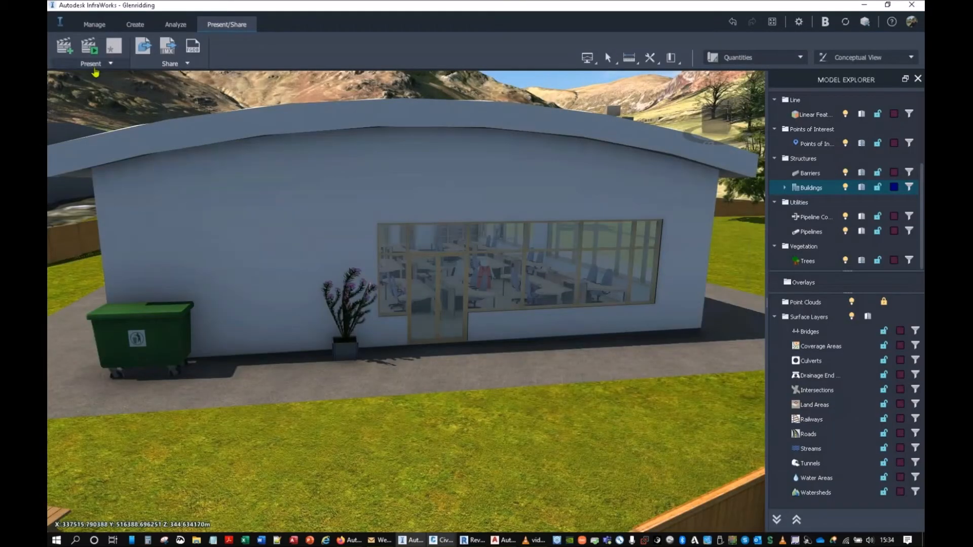
pyautogui.click(94, 64)
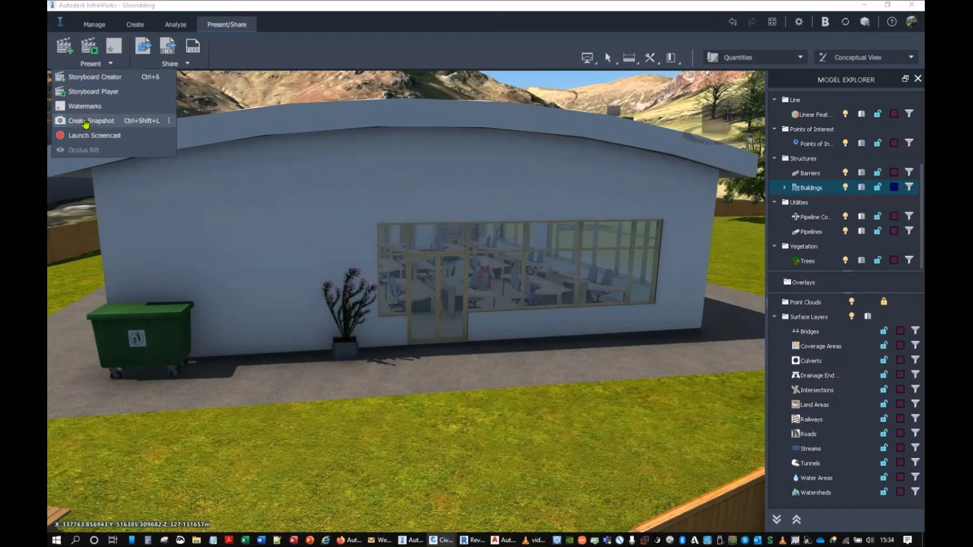
pyautogui.click(86, 121)
pyautogui.click(586, 239)
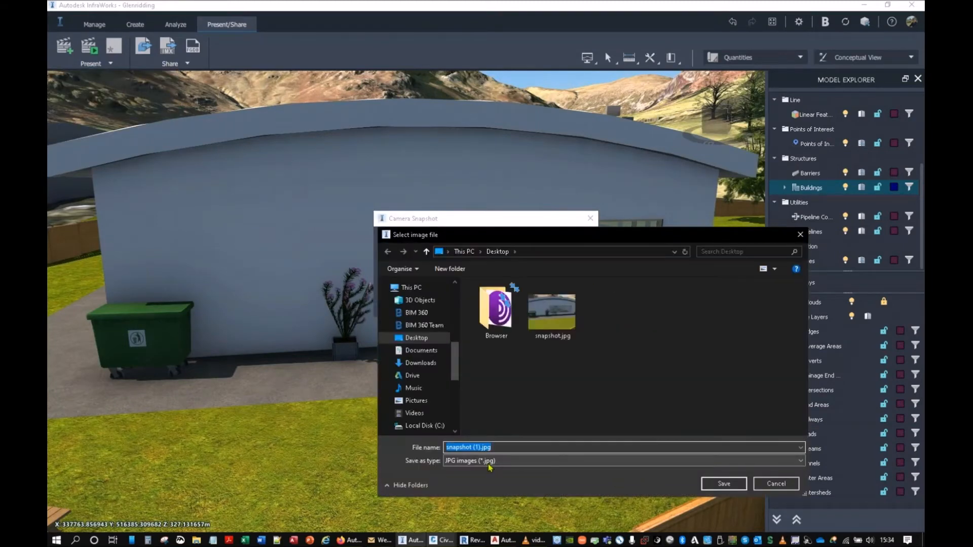
pyautogui.click(489, 465)
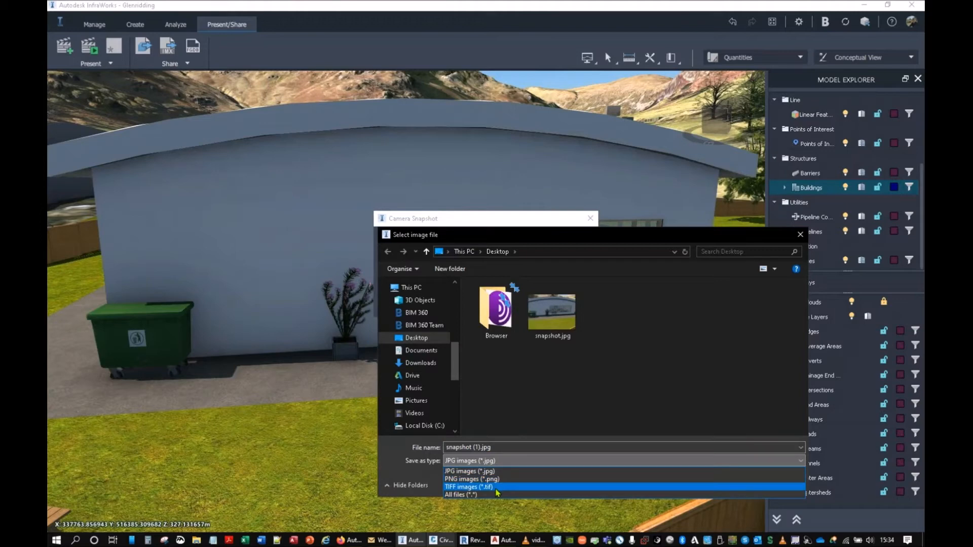
pyautogui.click(701, 375)
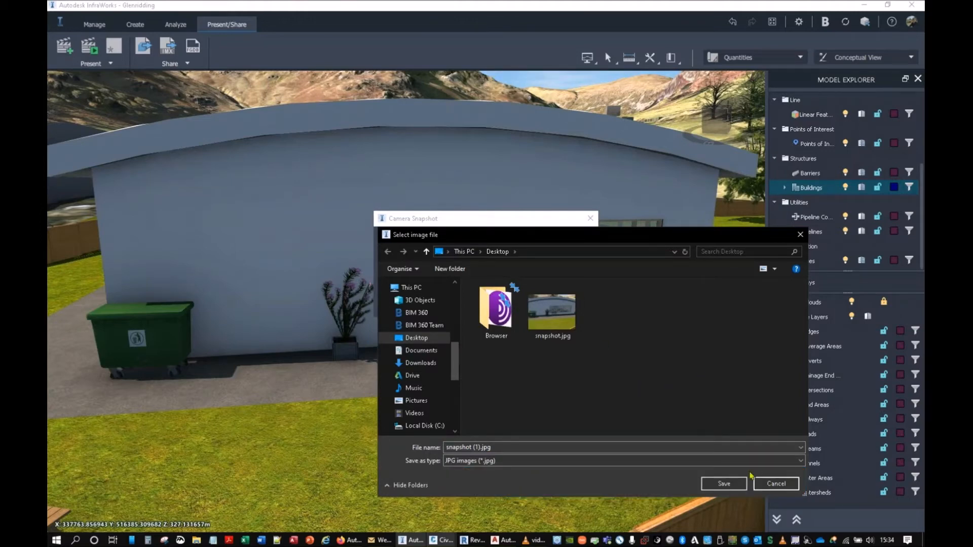
pyautogui.click(771, 483)
pyautogui.click(570, 305)
# Open the Storyboard Creator and look through the Site OptionA and Fly over storyboards
pyautogui.scroll(-10, 355, 253)
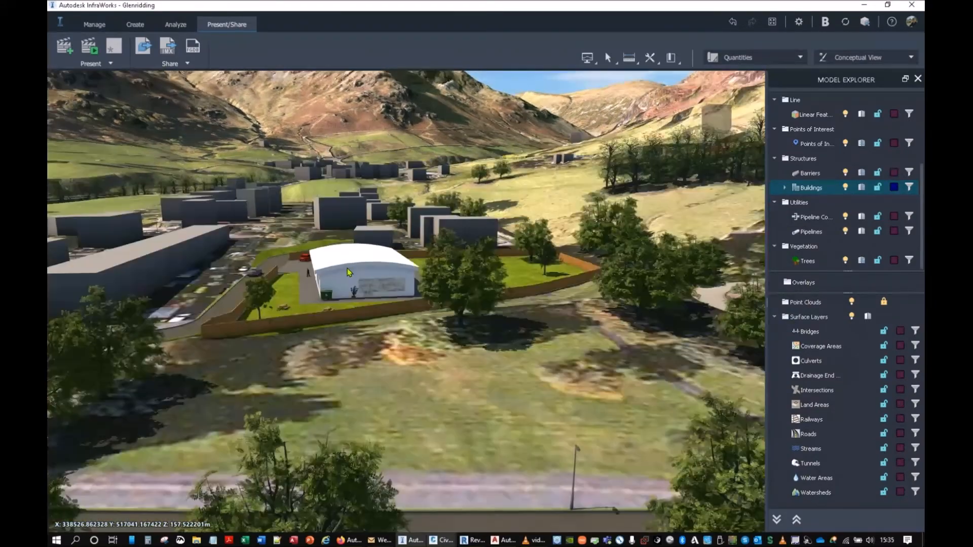
pyautogui.scroll(-10, 348, 273)
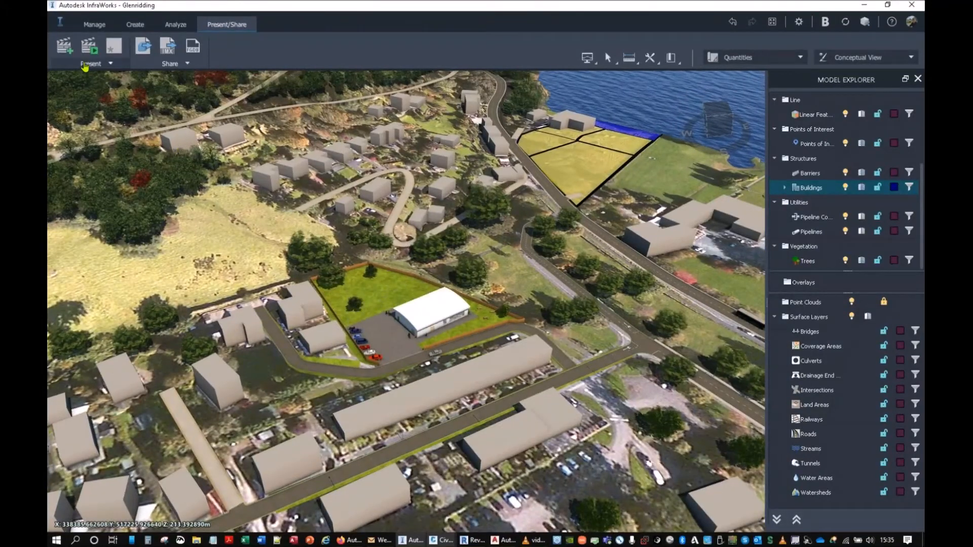
pyautogui.click(88, 65)
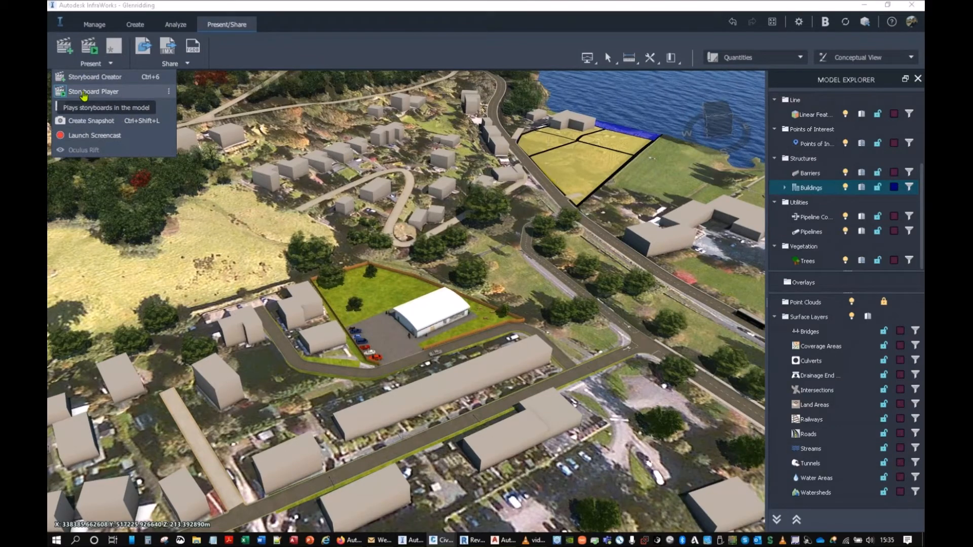
pyautogui.click(87, 81)
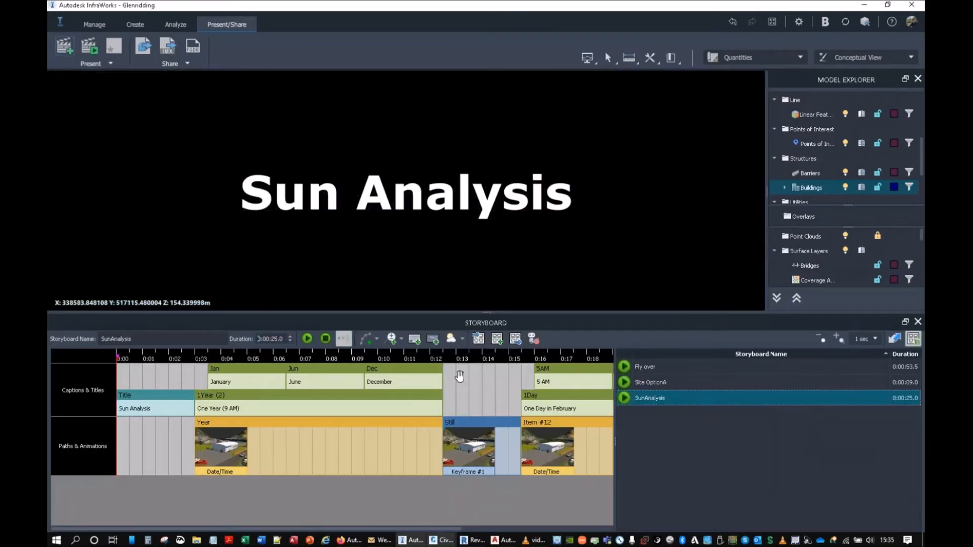
pyautogui.click(648, 385)
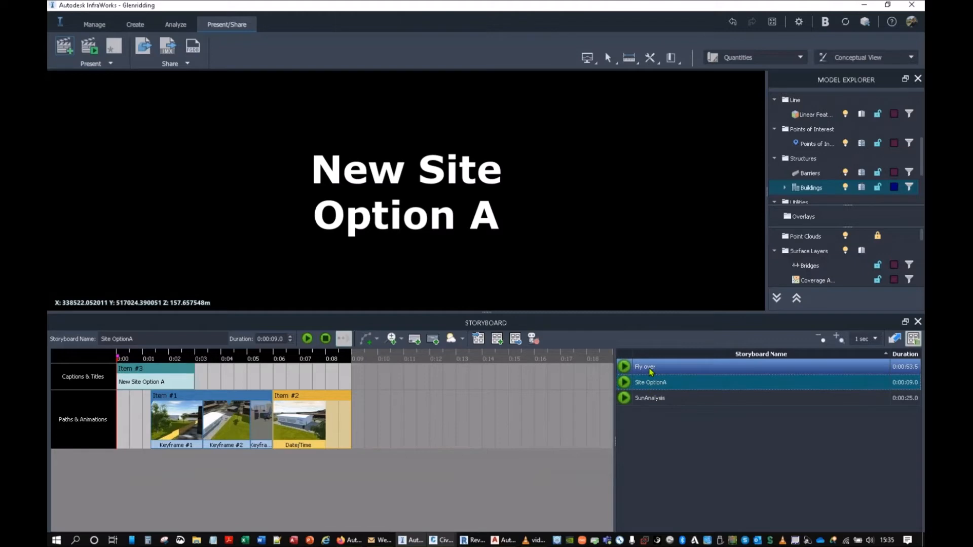
pyautogui.click(650, 370)
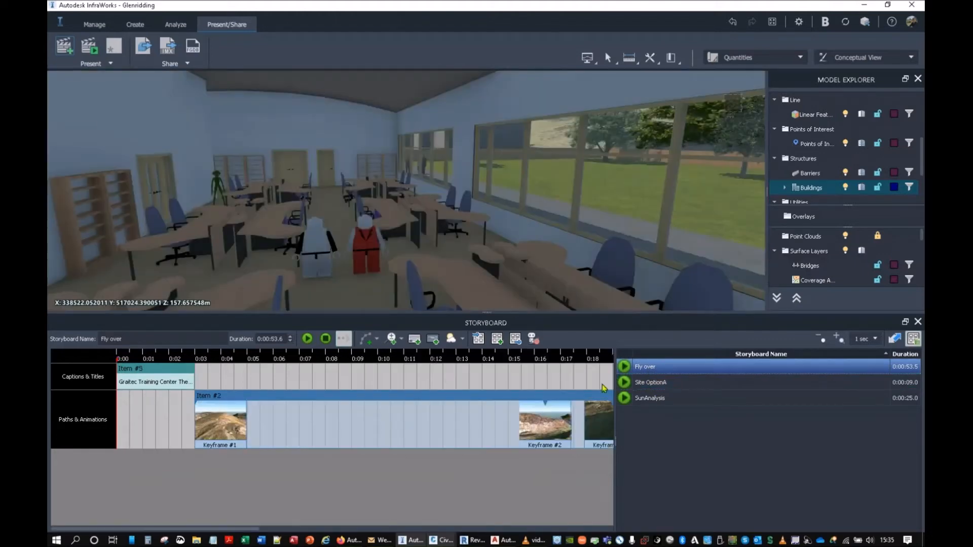
# Play and stop the Fly over storyboard, and scrub its timeline to about 0:08
pyautogui.click(307, 339)
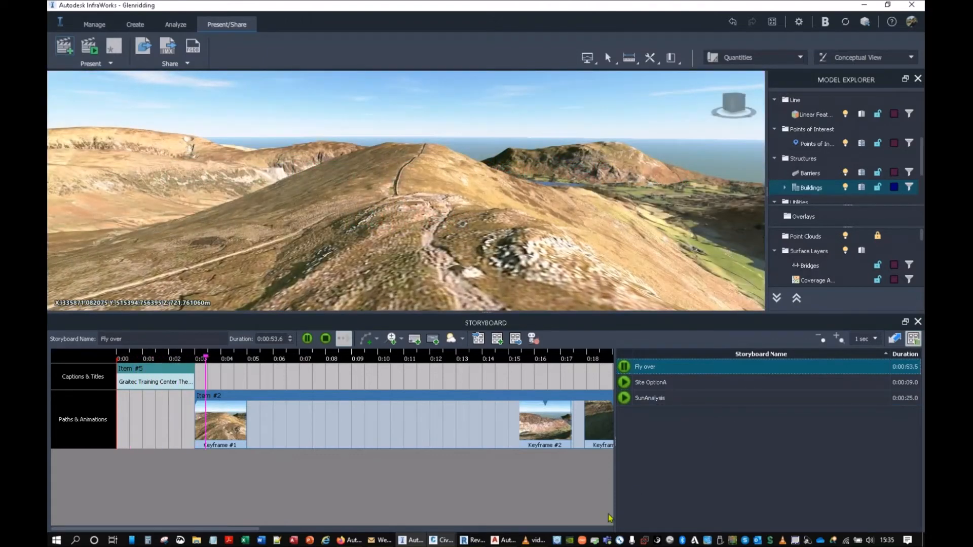
pyautogui.click(325, 338)
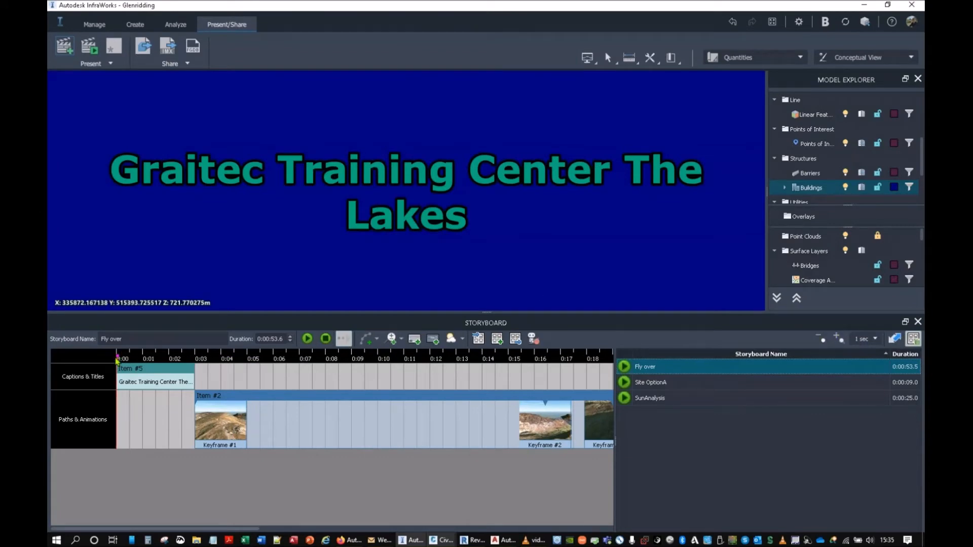
pyautogui.moveTo(118, 357); pyautogui.dragTo(336, 366)
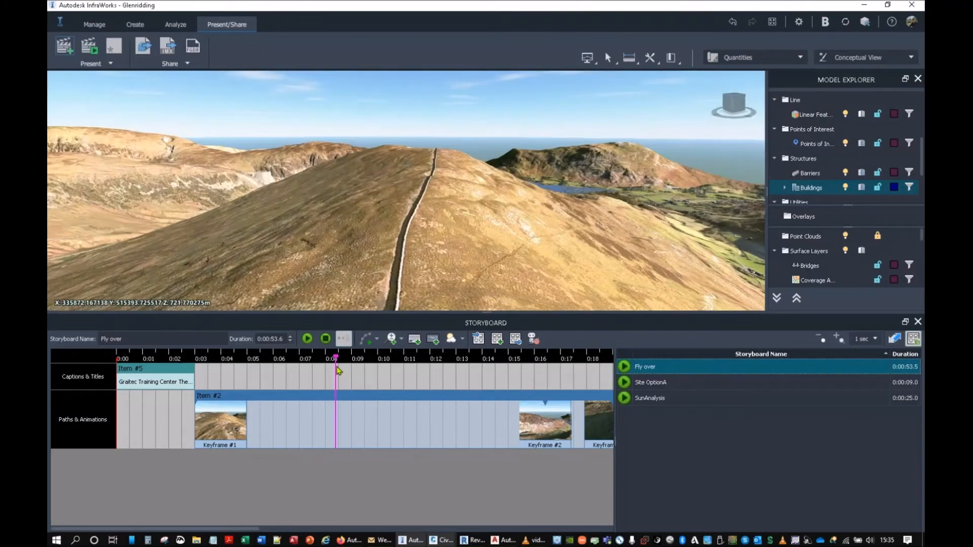
# Create a new storyboard named "New Site" with the model viewed from above Glenridding and the lake
pyautogui.moveTo(439, 176); pyautogui.dragTo(455, 238)
pyautogui.scroll(-6, 455, 239)
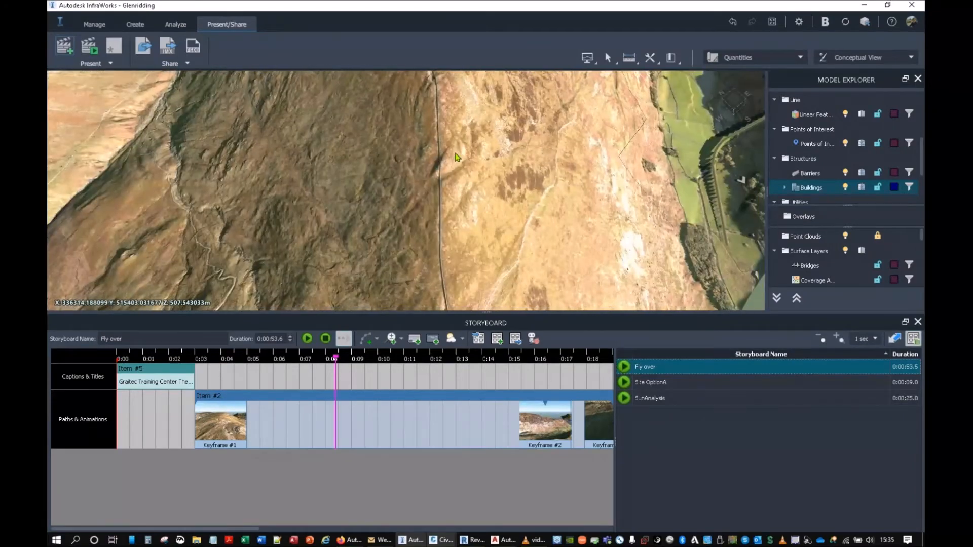
pyautogui.scroll(6, 547, 122)
pyautogui.moveTo(528, 111); pyautogui.dragTo(537, 330)
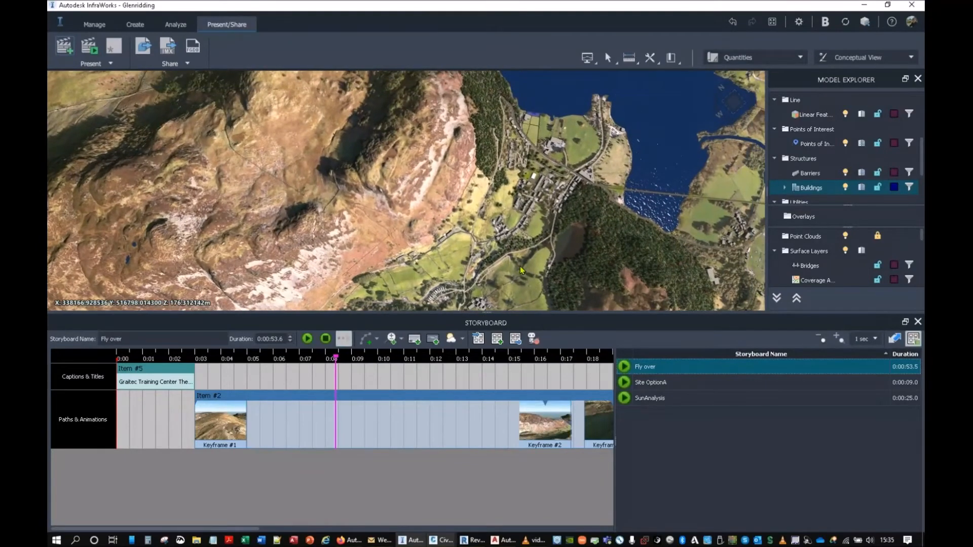
pyautogui.click(498, 339)
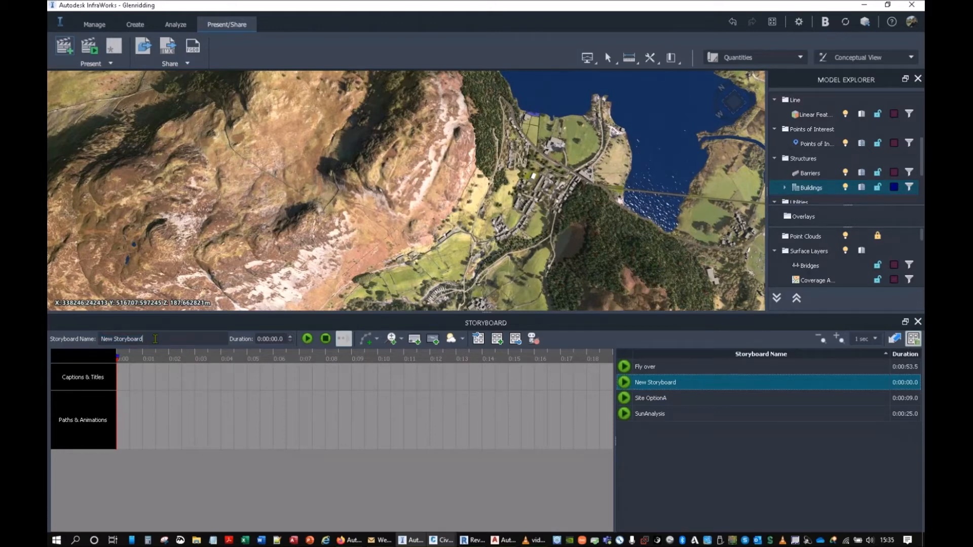
pyautogui.press('BackSpace')
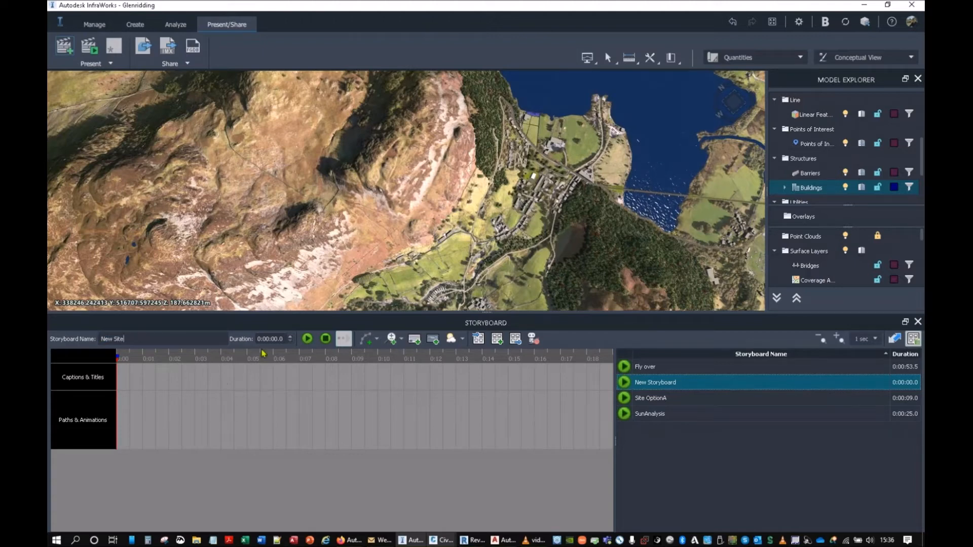
# Examine the title, caption, camera animation and camera path options available for the New Site storyboard
pyautogui.click(414, 339)
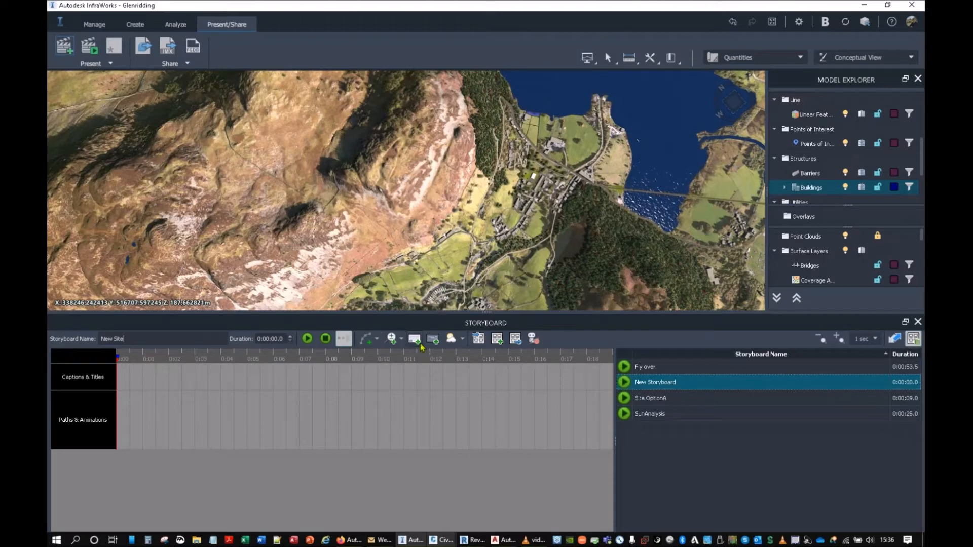
pyautogui.click(415, 340)
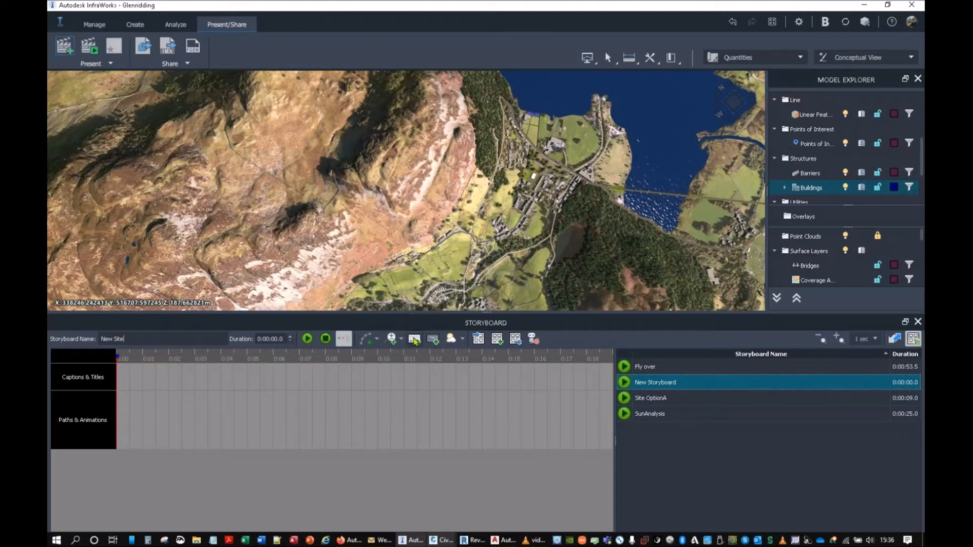
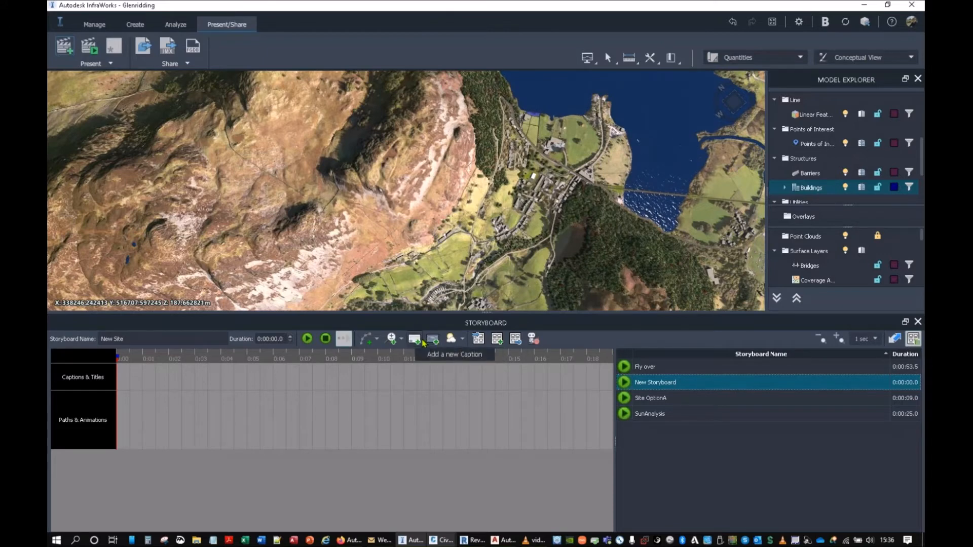
pyautogui.click(392, 341)
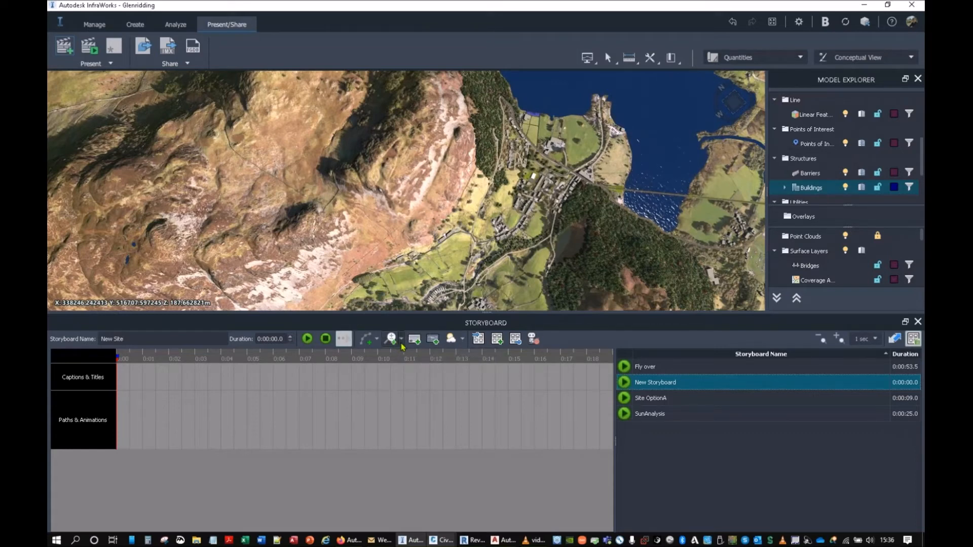
pyautogui.click(402, 344)
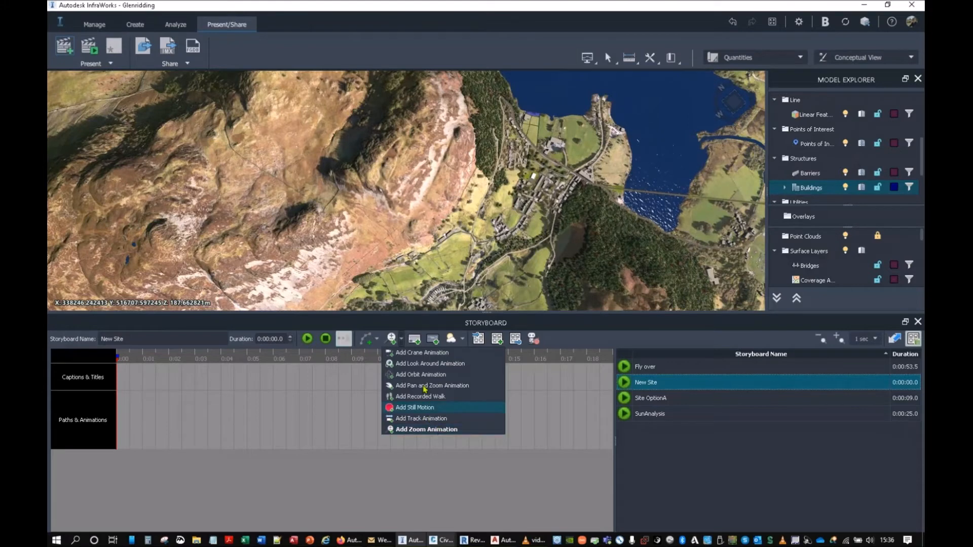
pyautogui.click(378, 340)
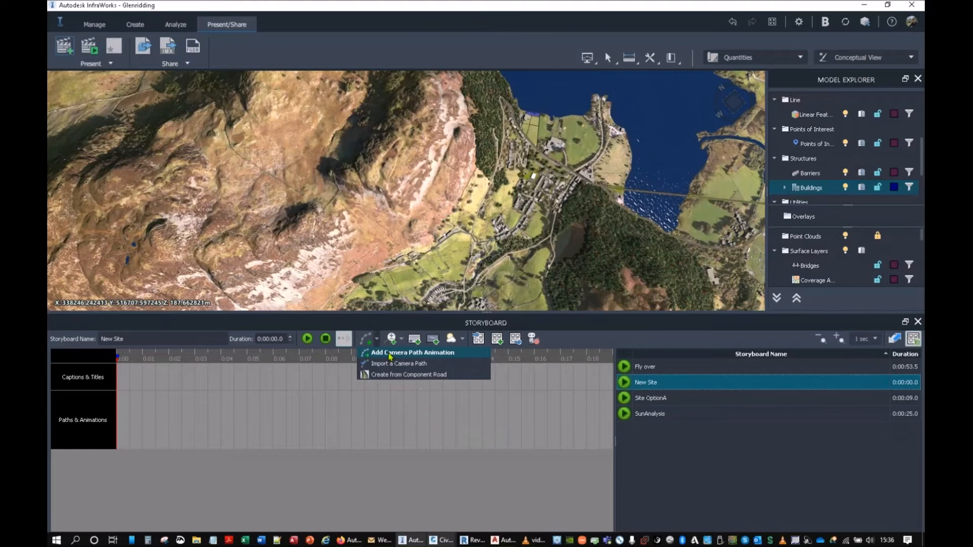
pyautogui.click(391, 364)
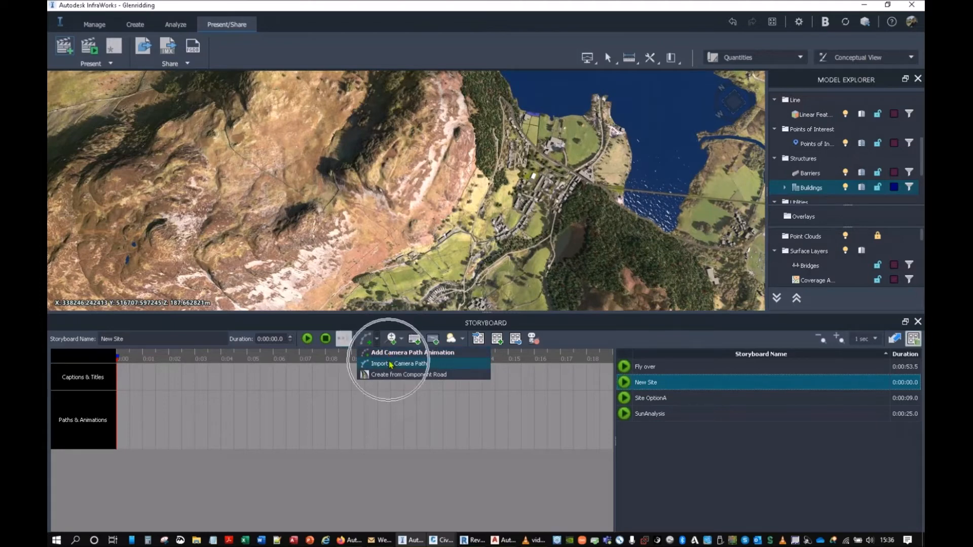
pyautogui.press('ctrl')
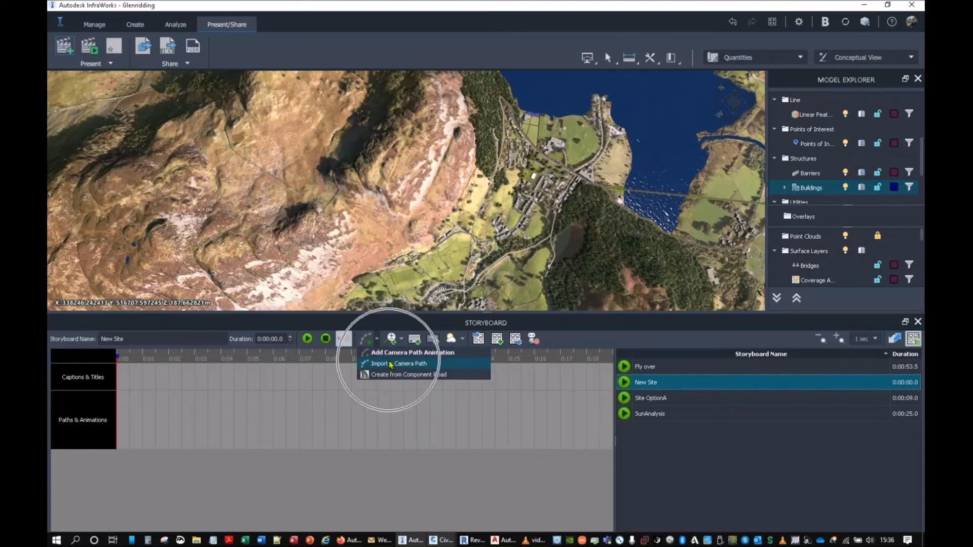
pyautogui.press('ctrl')
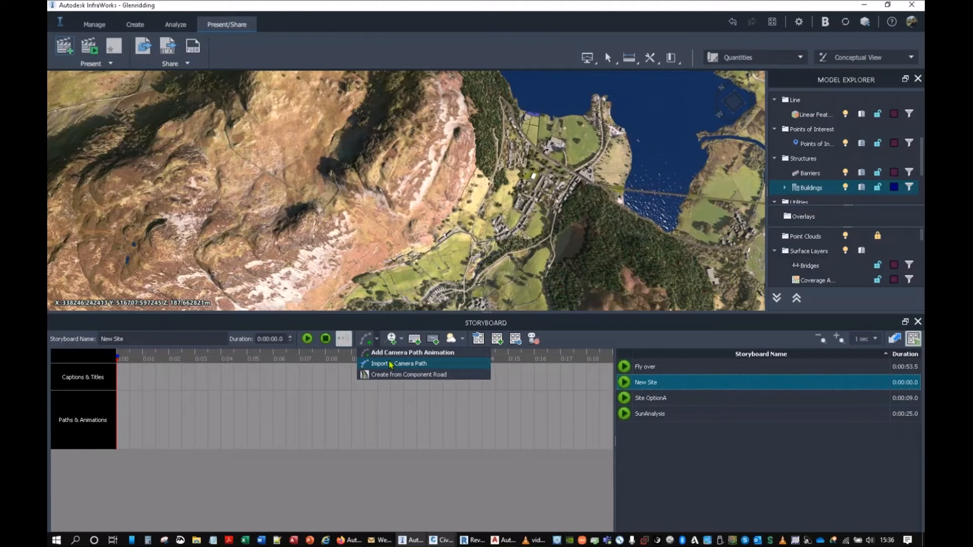
# Add a camera path animation to the New Site storyboard and name it Start
pyautogui.press('ctrl')
pyautogui.press('ctrl')
pyautogui.press('ctrl')
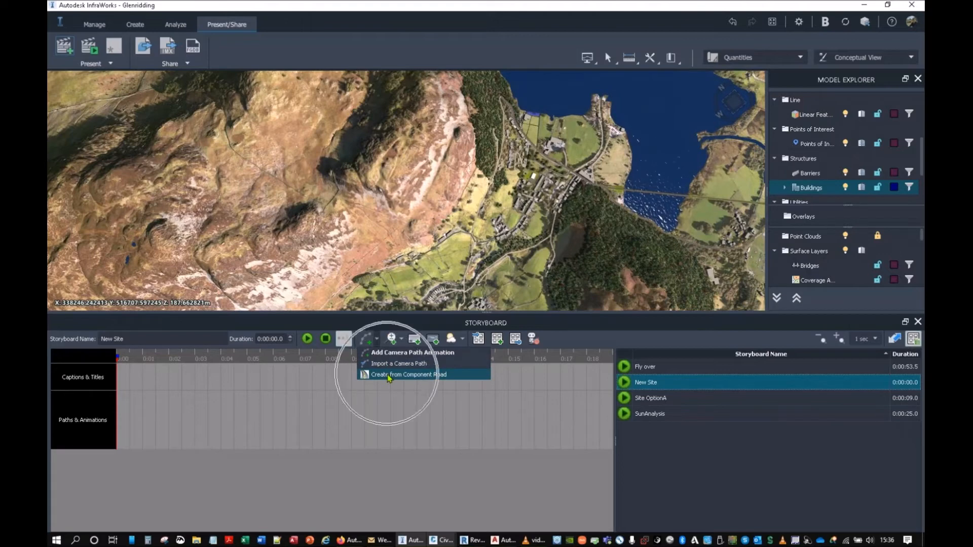
pyautogui.click(397, 354)
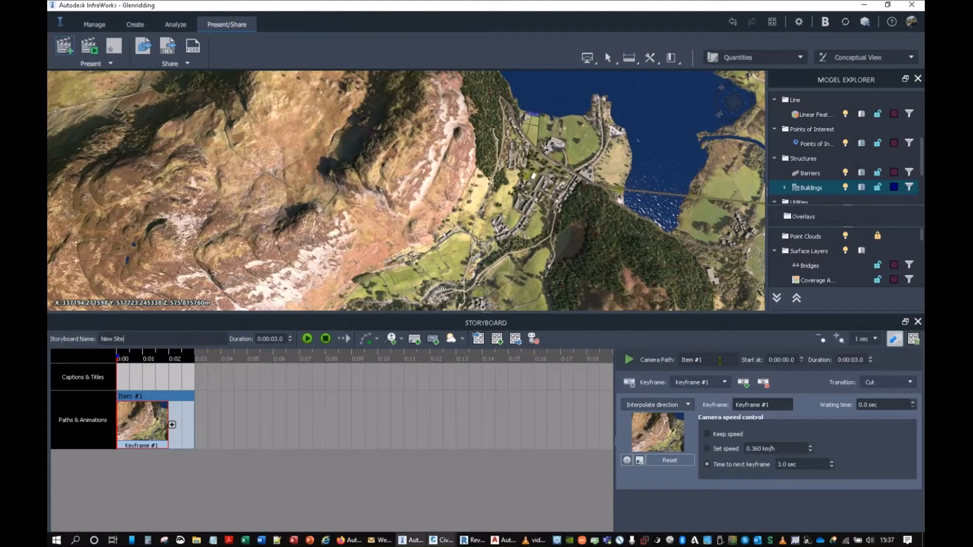
pyautogui.click(712, 387)
pyautogui.click(709, 361)
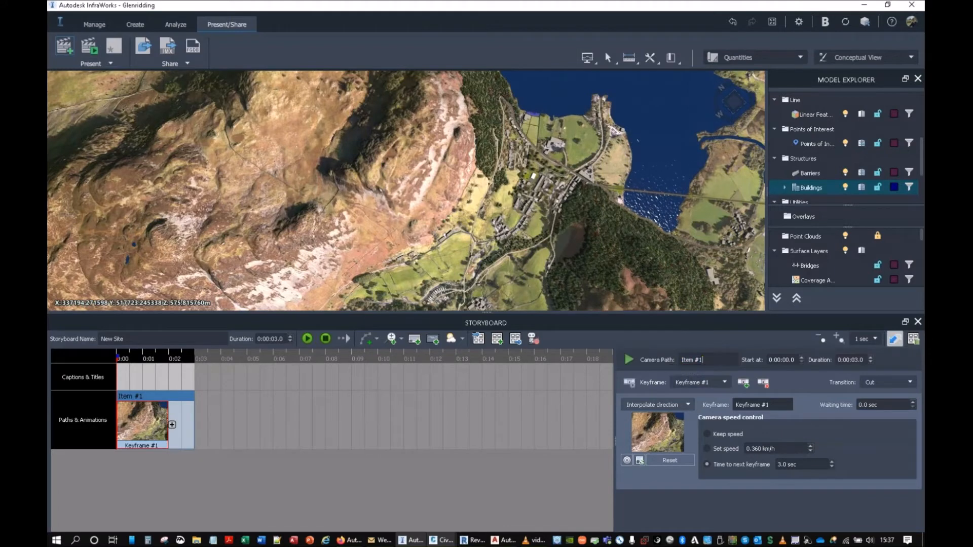
pyautogui.tripleClick(710, 360)
pyautogui.write('Start')
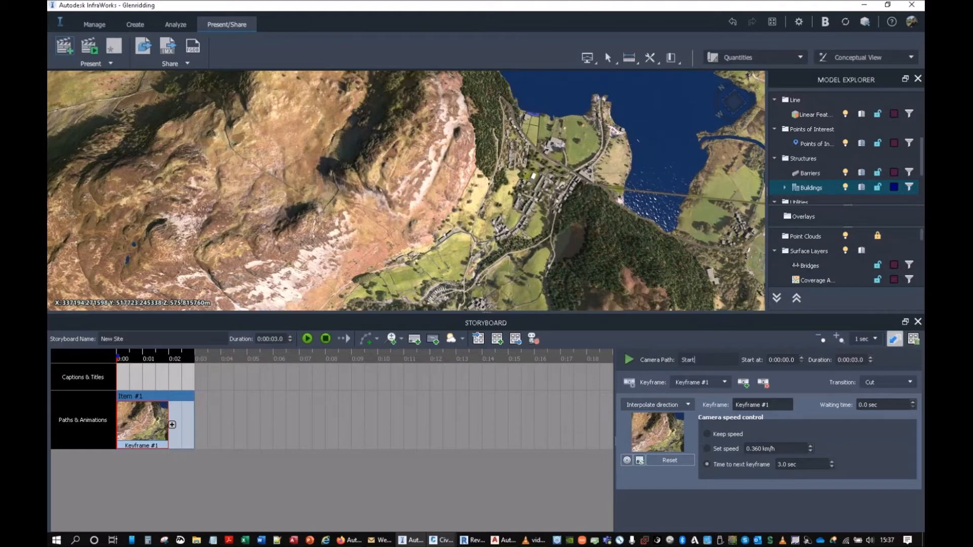
# Add a second keyframe to the Start path with a close top-down view of the fenced building site, and play the storyboard
pyautogui.scroll(3, 517, 183)
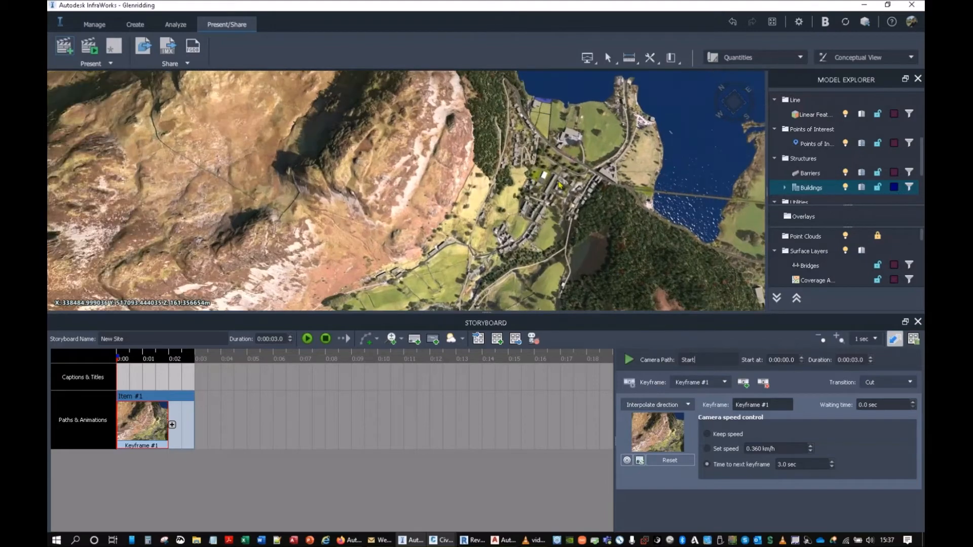
pyautogui.scroll(3, 574, 180)
pyautogui.scroll(2, 526, 247)
pyautogui.scroll(5, 526, 247)
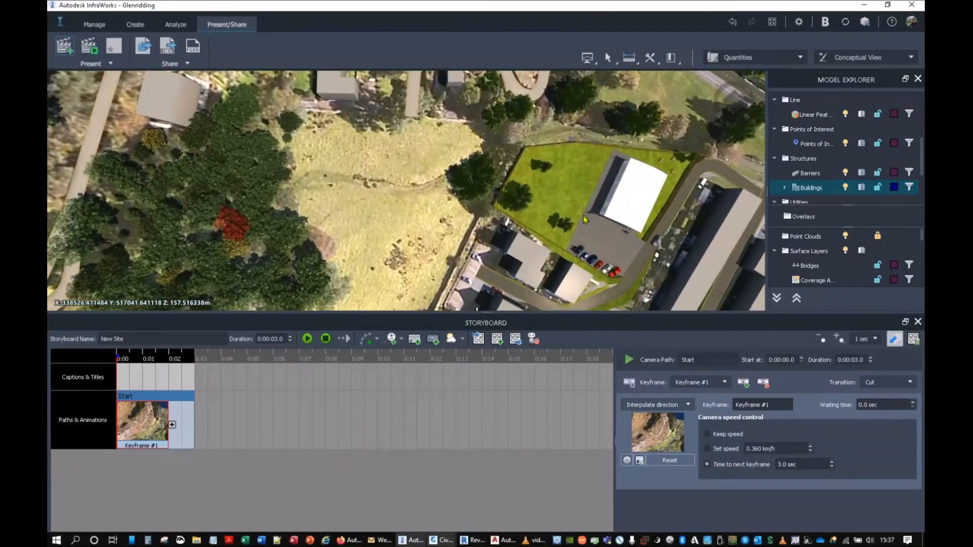
pyautogui.moveTo(457, 224); pyautogui.dragTo(401, 222, button='middle')
pyautogui.moveTo(516, 235); pyautogui.dragTo(400, 231, button='middle')
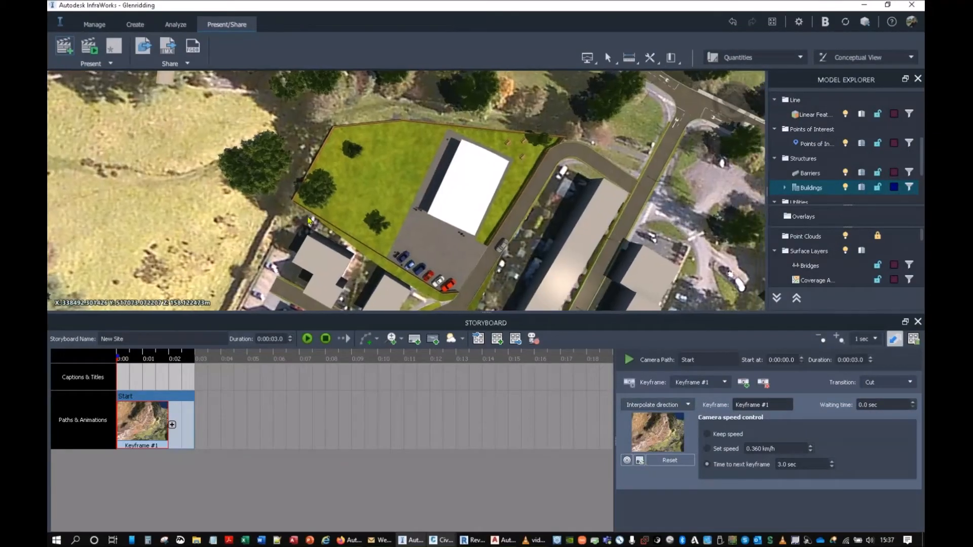
pyautogui.click(172, 426)
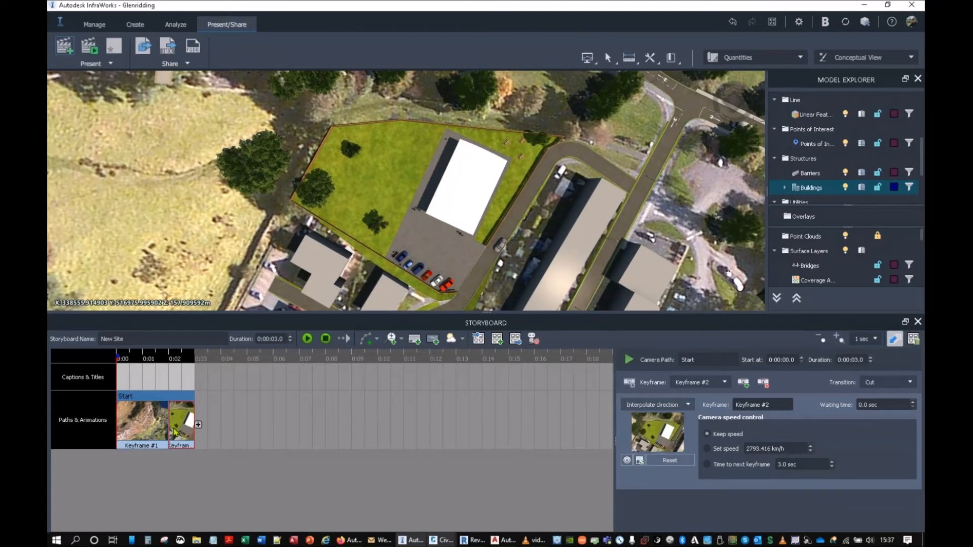
pyautogui.click(307, 338)
# Add a third keyframe with a low view across the lawn to the white building, with 2.0 sec to the next keyframe
pyautogui.moveTo(436, 245); pyautogui.dragTo(577, 253)
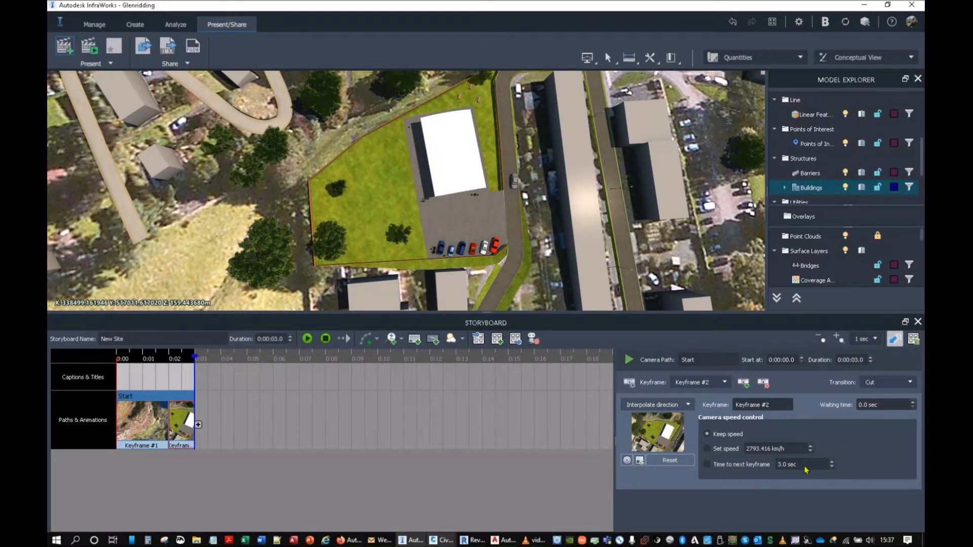
pyautogui.moveTo(443, 215); pyautogui.dragTo(465, 111)
pyautogui.scroll(8, 482, 193)
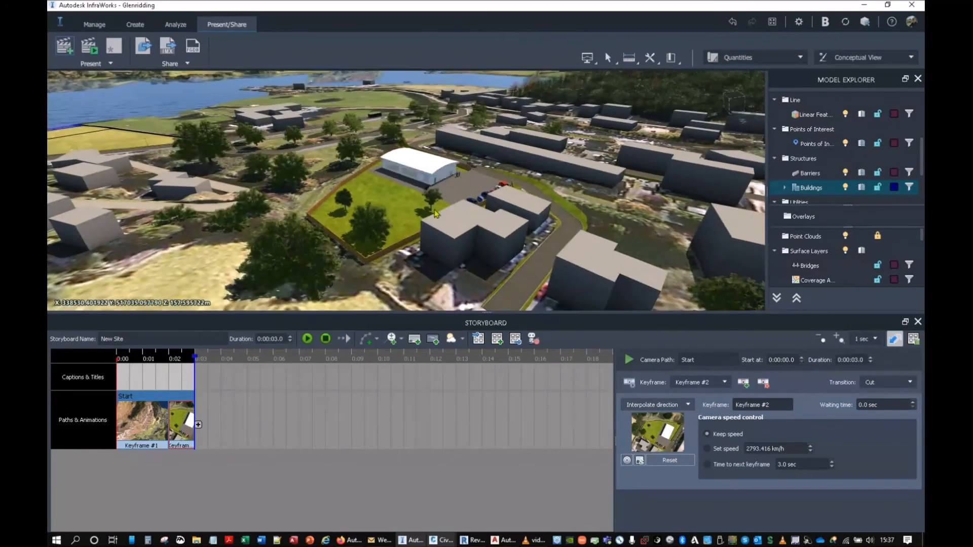
pyautogui.moveTo(483, 194); pyautogui.dragTo(487, 182)
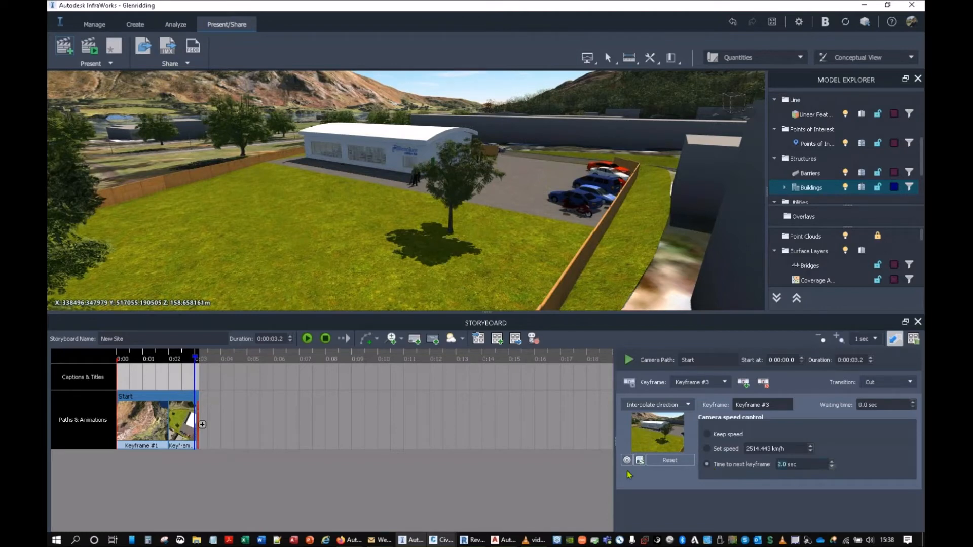
# Set Keyframe #2's time to next keyframe to 2.0 sec and play the storyboard
pyautogui.click(559, 446)
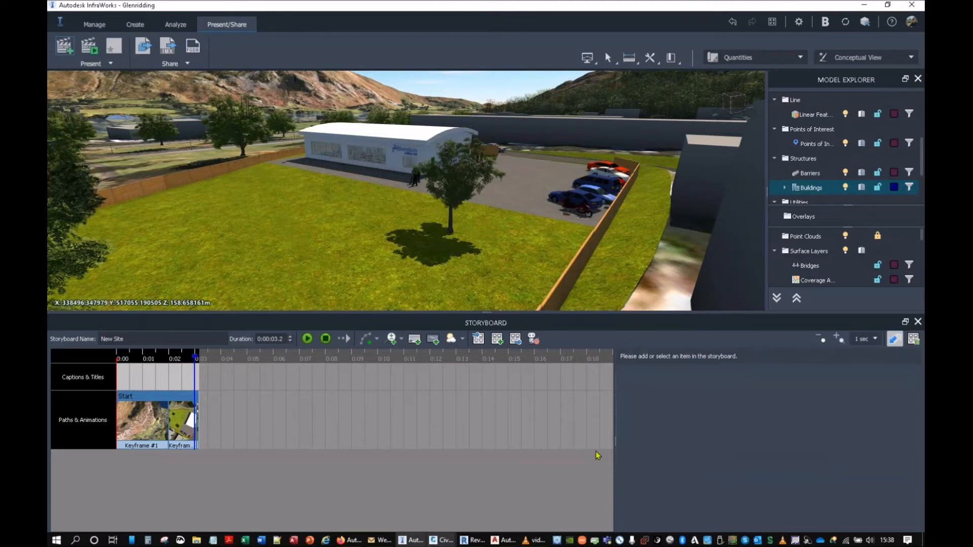
pyautogui.click(160, 394)
pyautogui.click(182, 422)
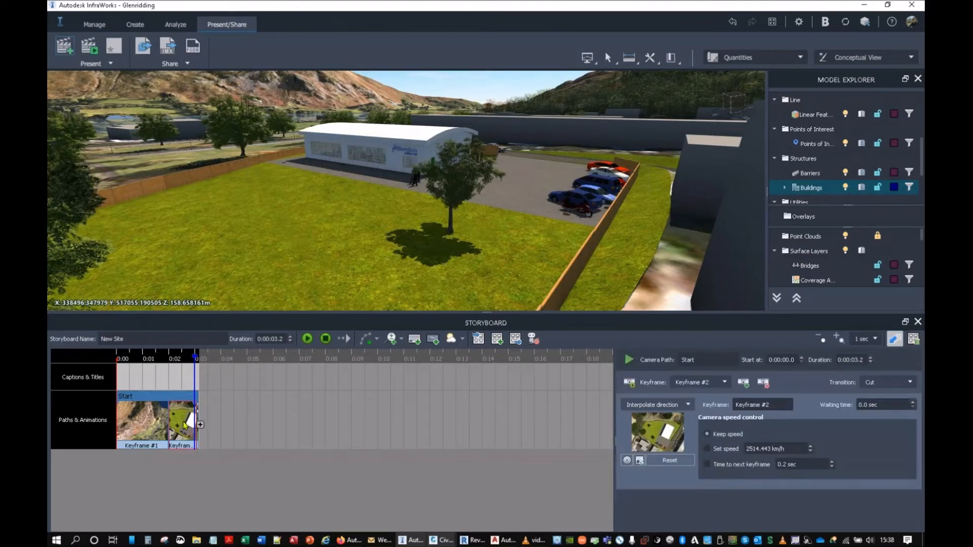
pyautogui.click(197, 423)
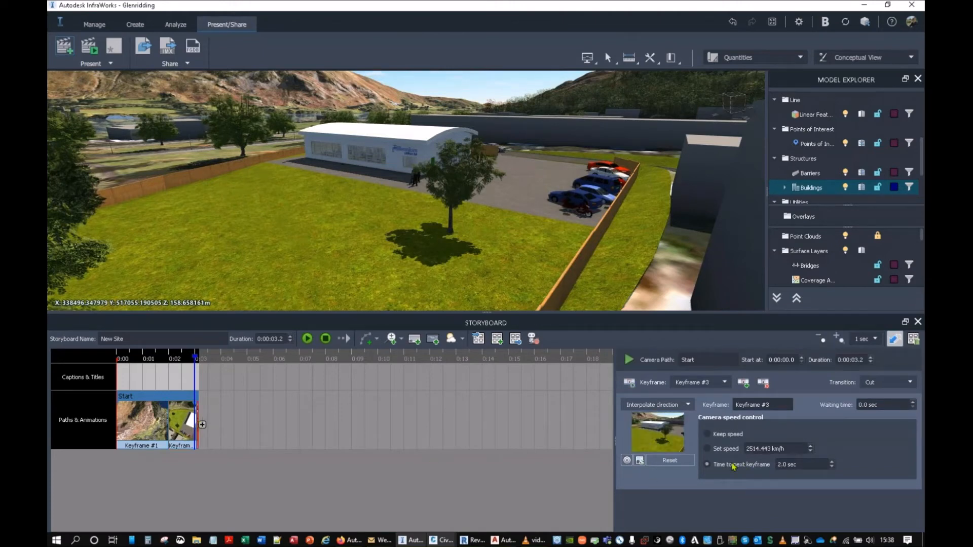
pyautogui.click(186, 419)
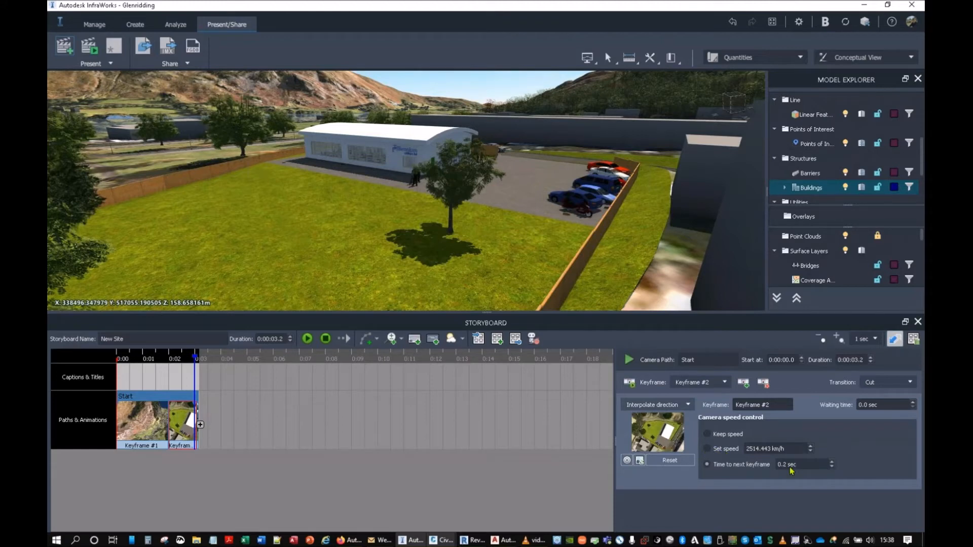
pyautogui.press('BackSpace')
pyautogui.press('Return')
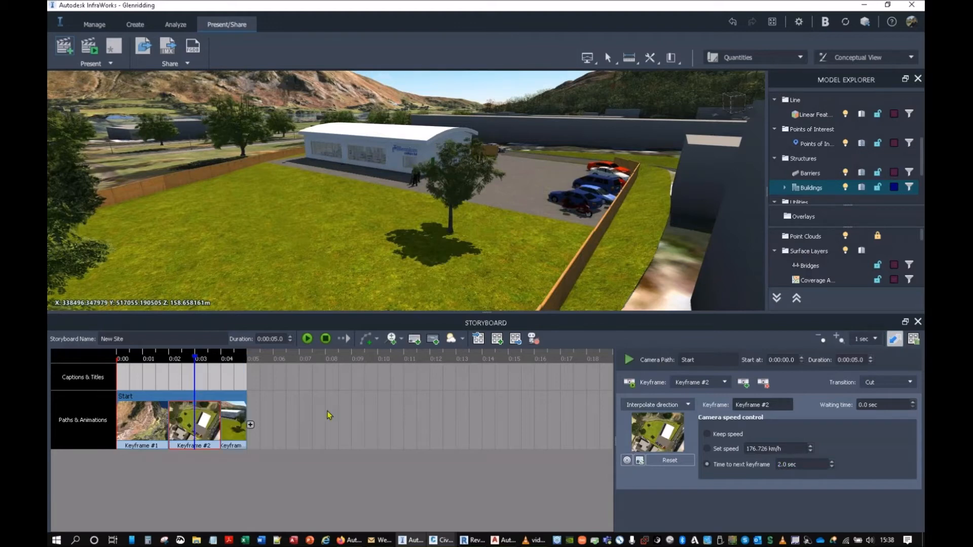
pyautogui.click(308, 339)
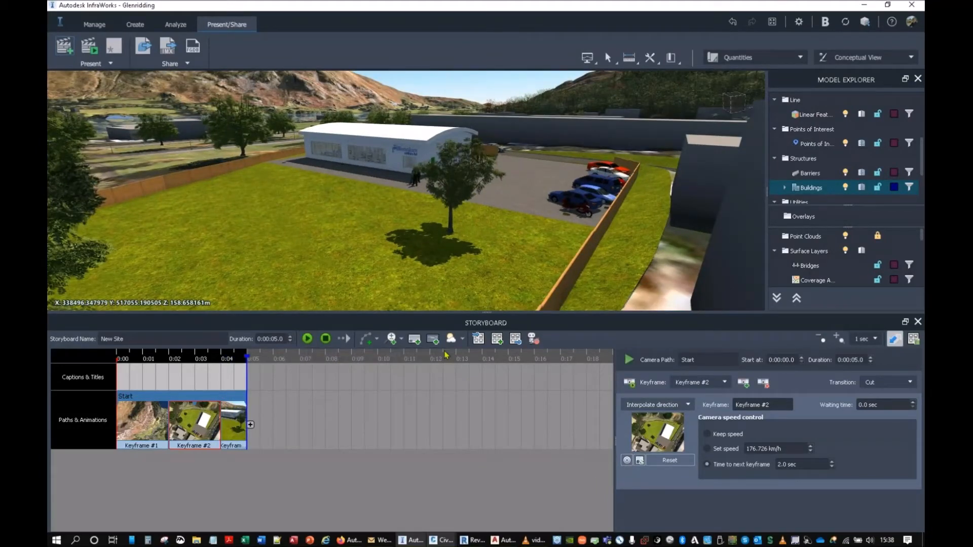
# Add a title reading "Graitec Training Office - Cumbria" and shift the Start camera path to begin at 1.5 seconds
pyautogui.click(434, 339)
pyautogui.moveTo(276, 380); pyautogui.dragTo(182, 398)
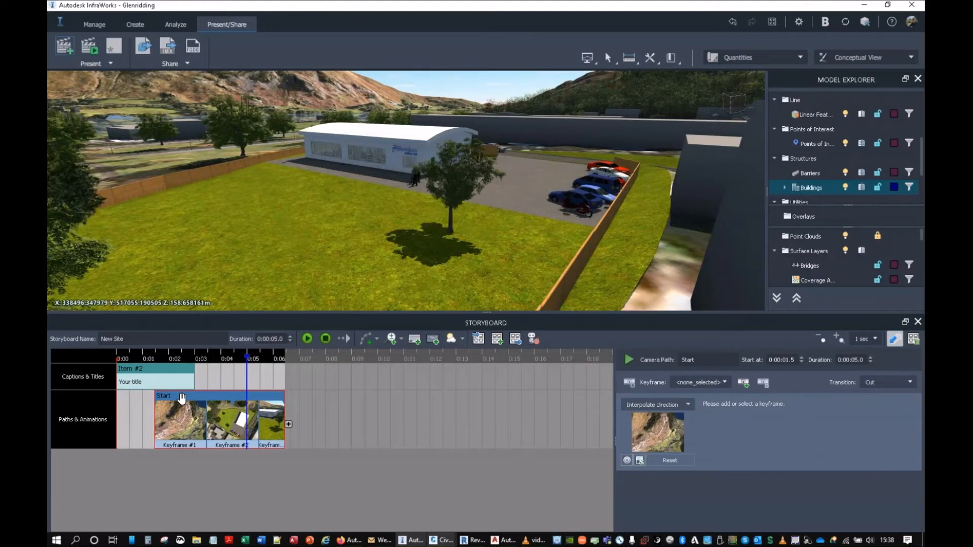
pyautogui.click(161, 377)
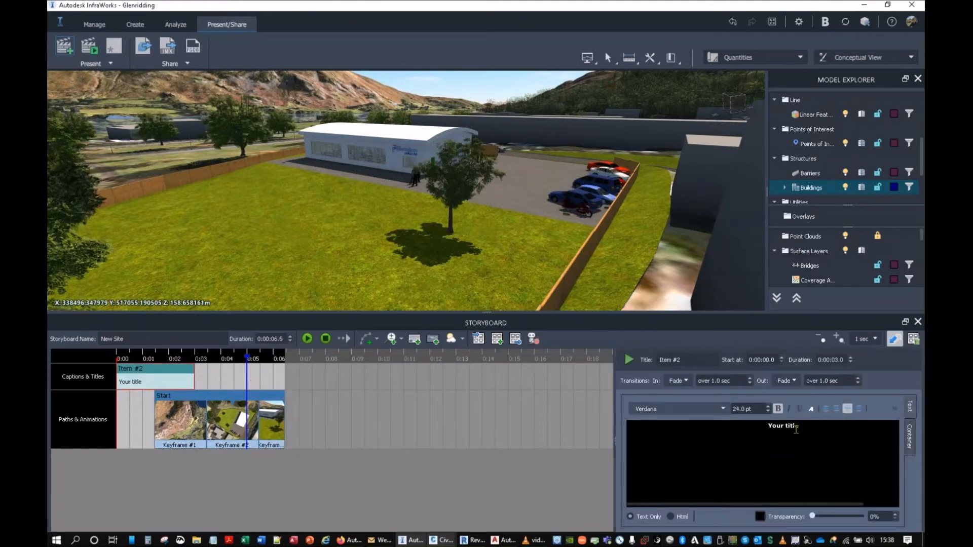
pyautogui.tripleClick(771, 426)
pyautogui.press('Delete')
pyautogui.write('Graitec Training O')
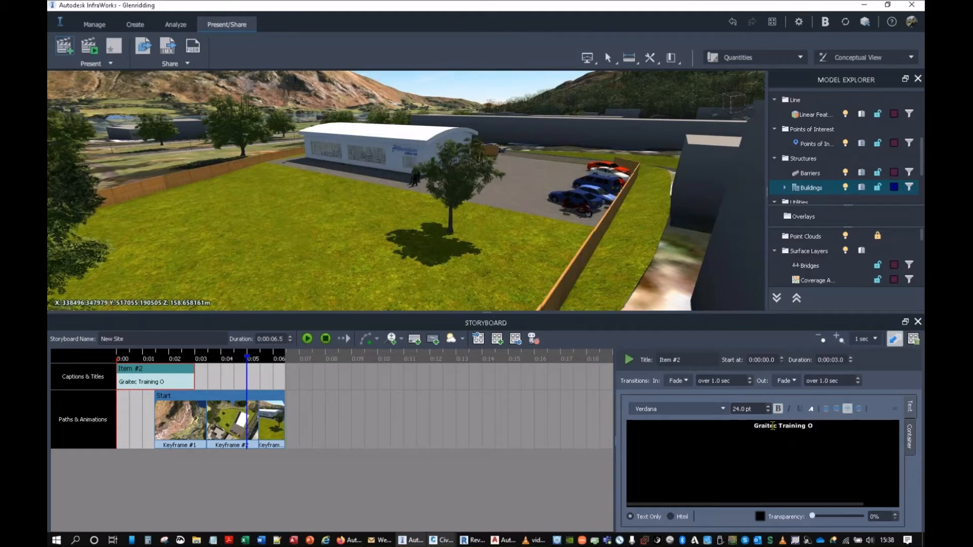
pyautogui.write('ffice - Cumbria')
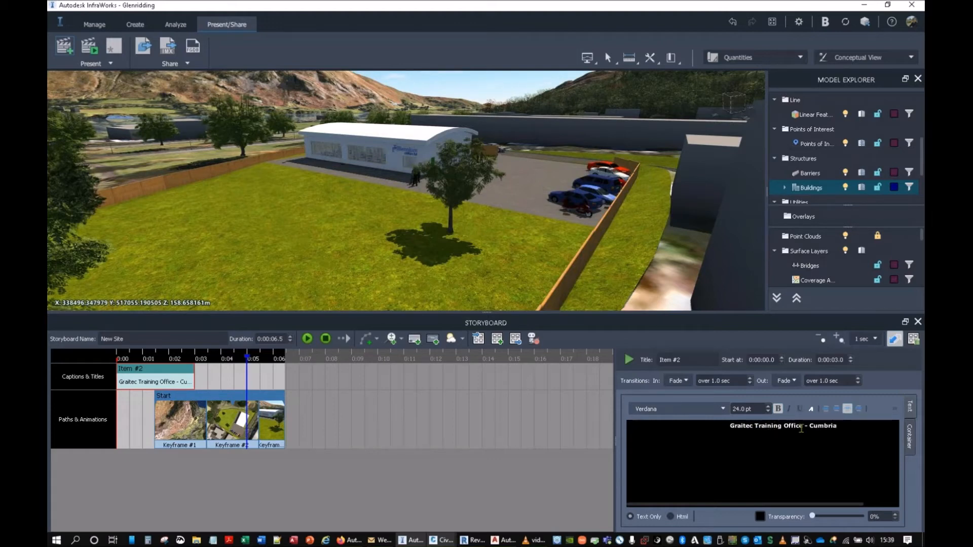
# Set the title's in transition to Cut and play the storyboard from the beginning
pyautogui.click(675, 382)
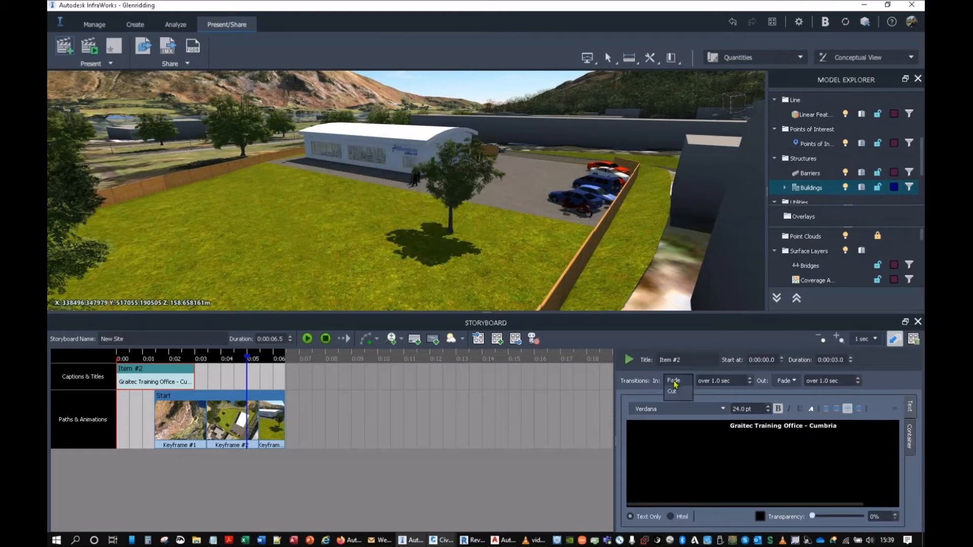
pyautogui.click(674, 392)
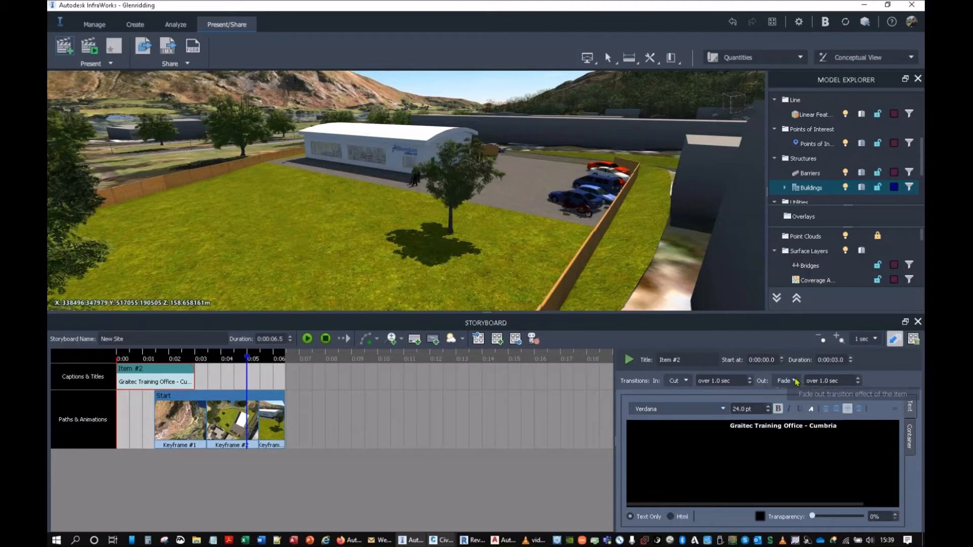
pyautogui.click(325, 338)
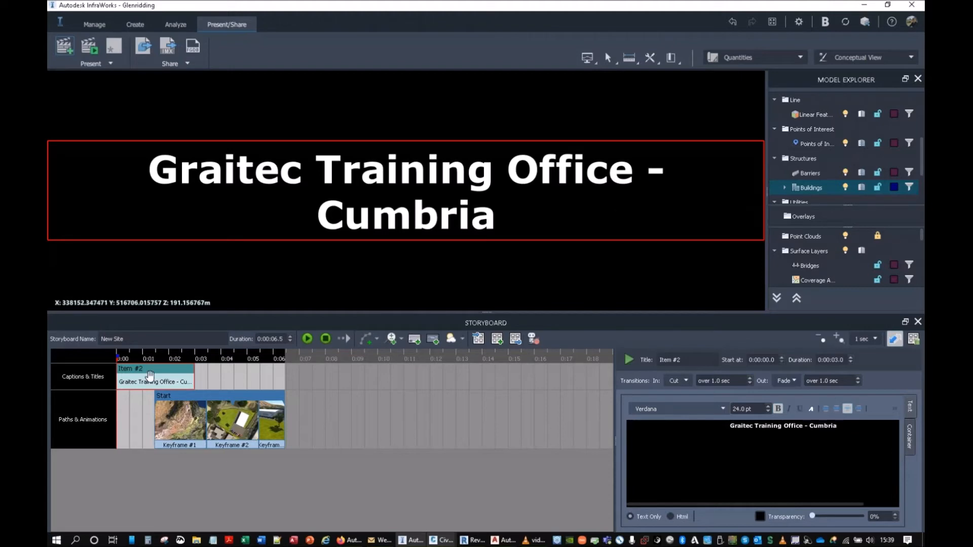
pyautogui.click(179, 411)
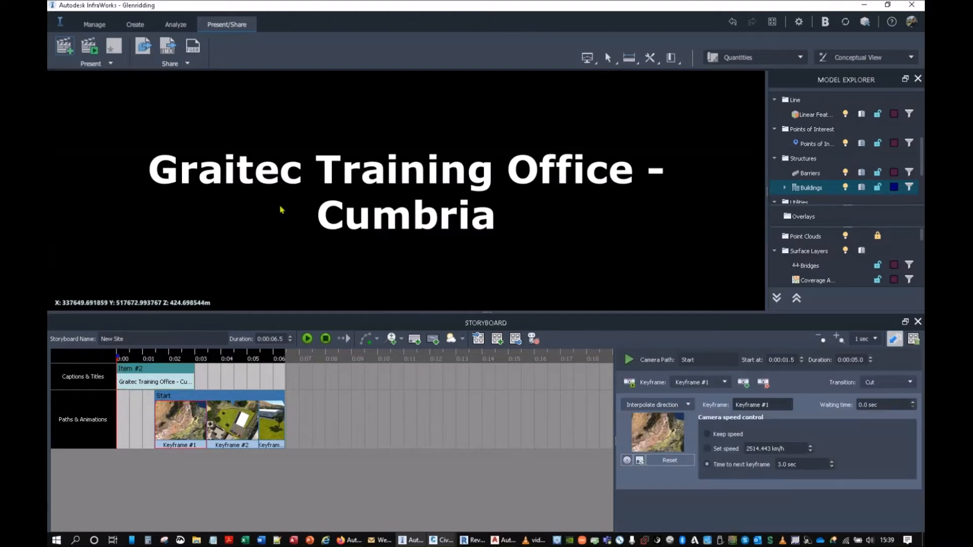
pyautogui.click(308, 338)
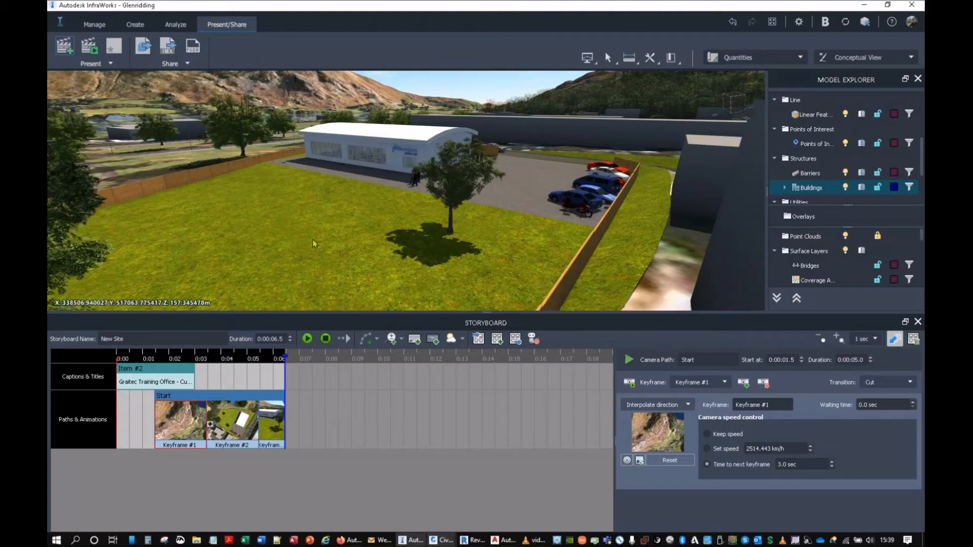
# Add a camera path animation at 6.5 seconds, after the Start path, with an elevated view along the wooded lakeside road
pyautogui.moveTo(335, 240); pyautogui.dragTo(381, 241)
pyautogui.scroll(-5, 417, 242)
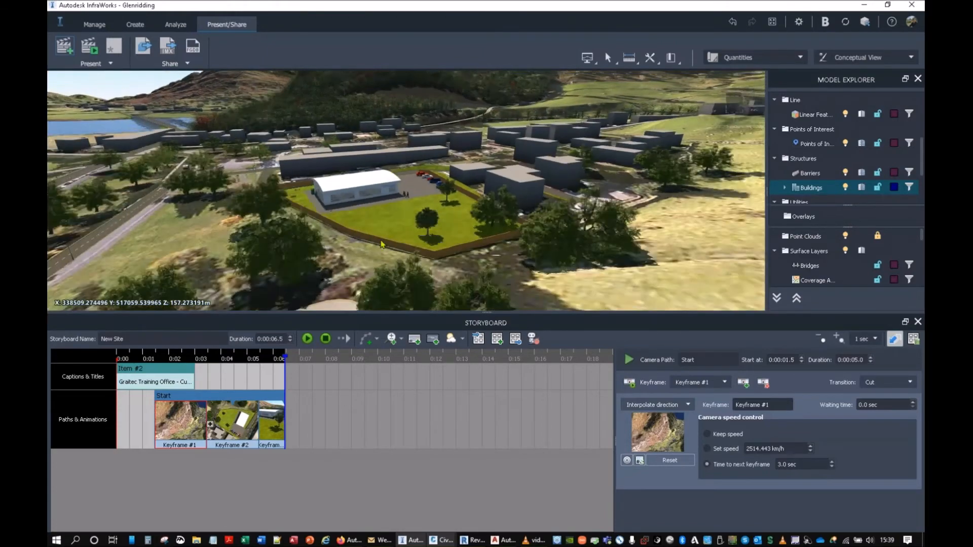
pyautogui.scroll(-5, 381, 244)
pyautogui.moveTo(406, 240); pyautogui.dragTo(491, 238, button='middle')
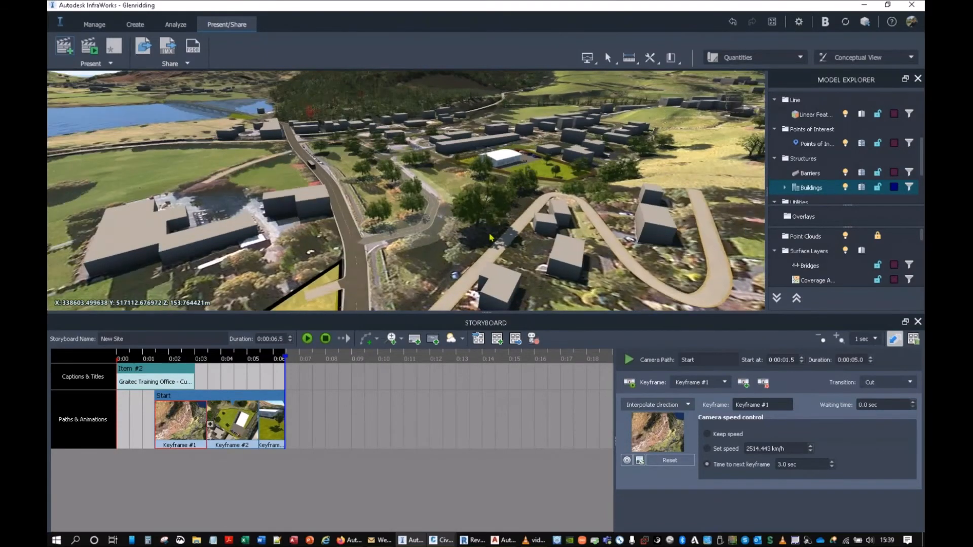
pyautogui.moveTo(491, 238); pyautogui.dragTo(612, 250)
pyautogui.moveTo(537, 299); pyautogui.dragTo(335, 226, button='middle')
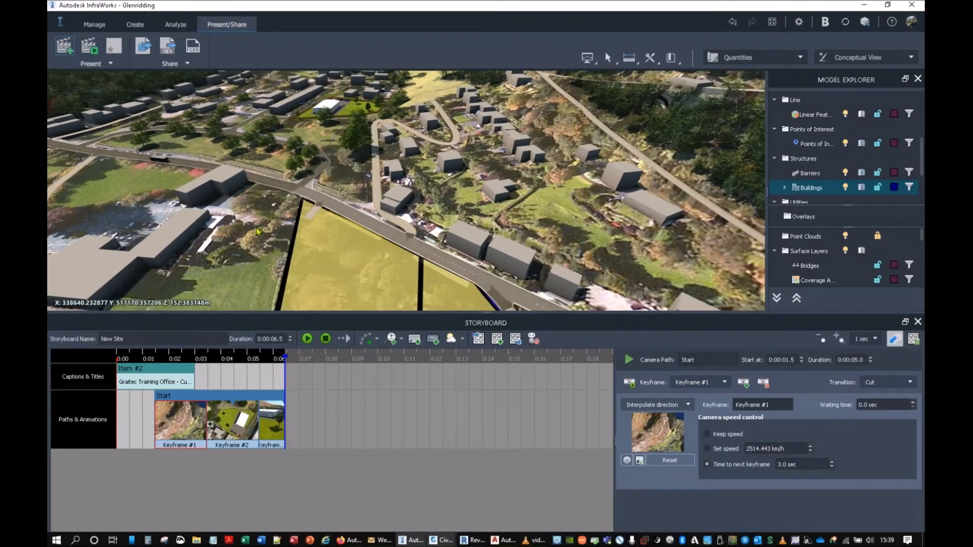
pyautogui.moveTo(489, 296); pyautogui.dragTo(350, 203, button='middle')
pyautogui.moveTo(451, 289); pyautogui.dragTo(351, 236, button='middle')
pyautogui.moveTo(430, 261); pyautogui.dragTo(269, 258)
pyautogui.scroll(1, 477, 76)
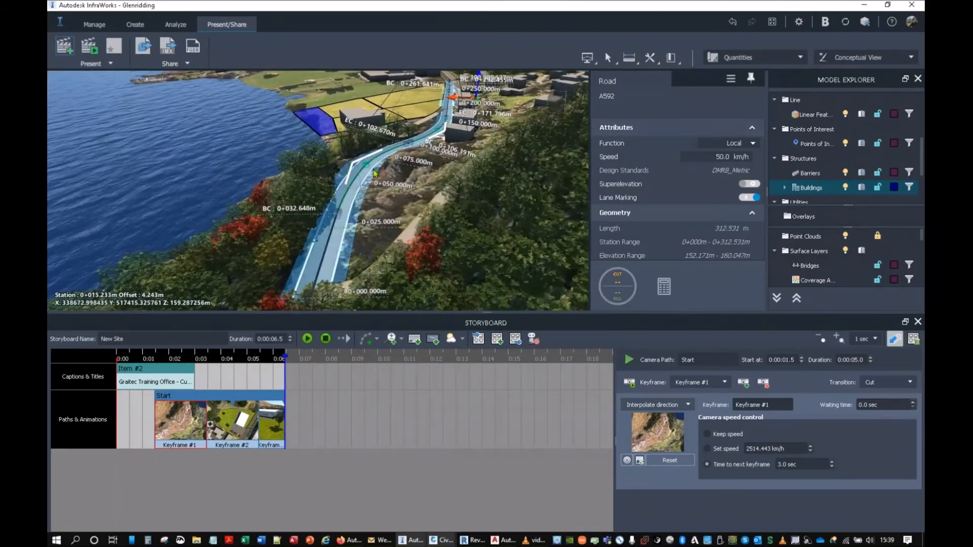
pyautogui.moveTo(409, 213); pyautogui.dragTo(441, 141, button='middle')
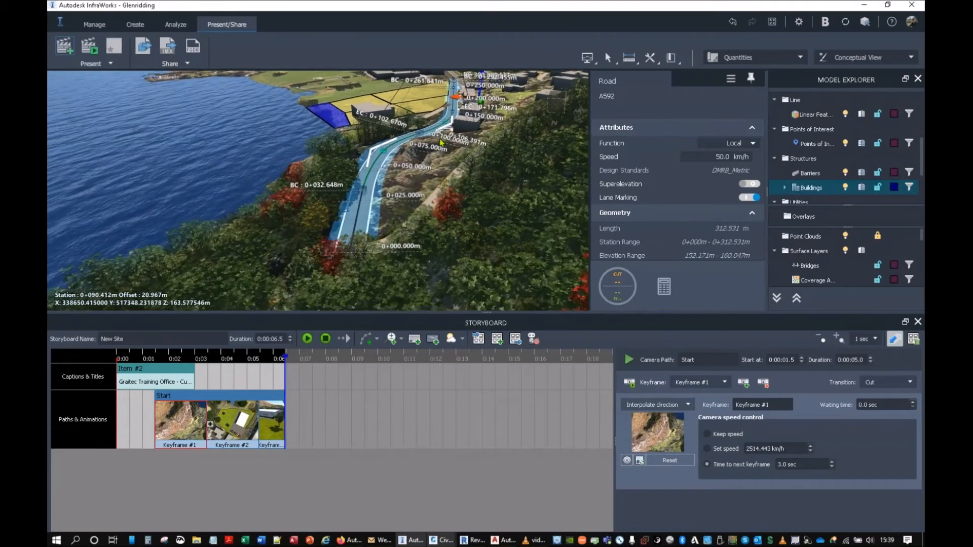
pyautogui.press('Escape')
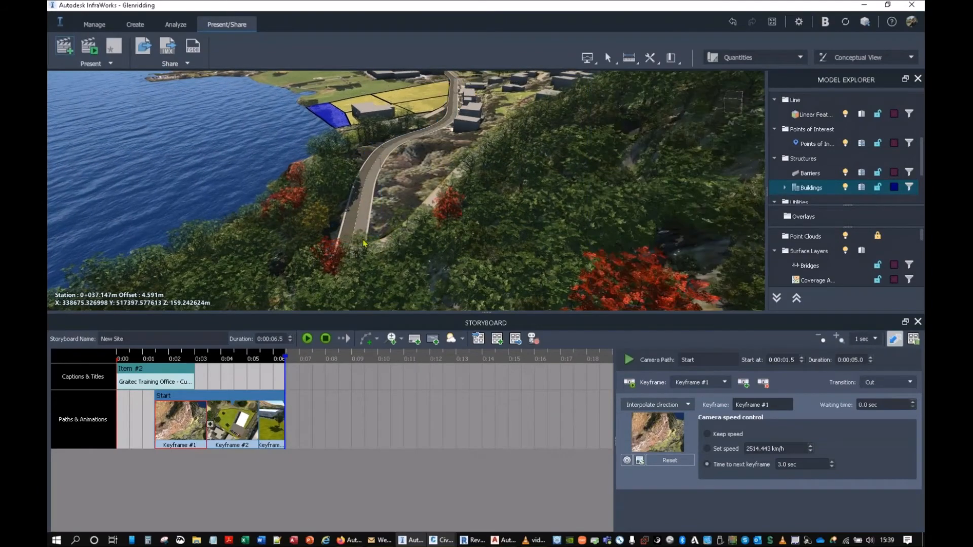
pyautogui.scroll(2, 377, 252)
pyautogui.scroll(3, 364, 250)
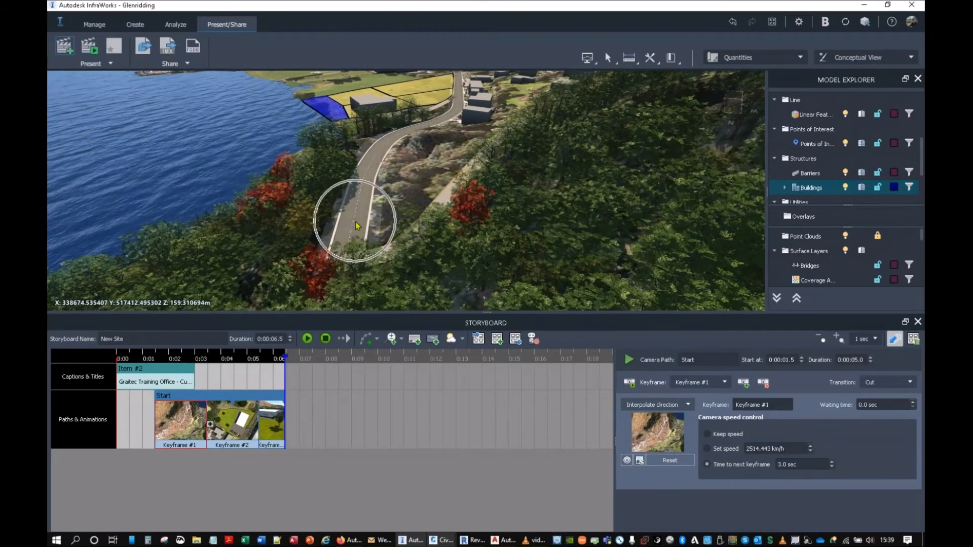
pyautogui.click(278, 421)
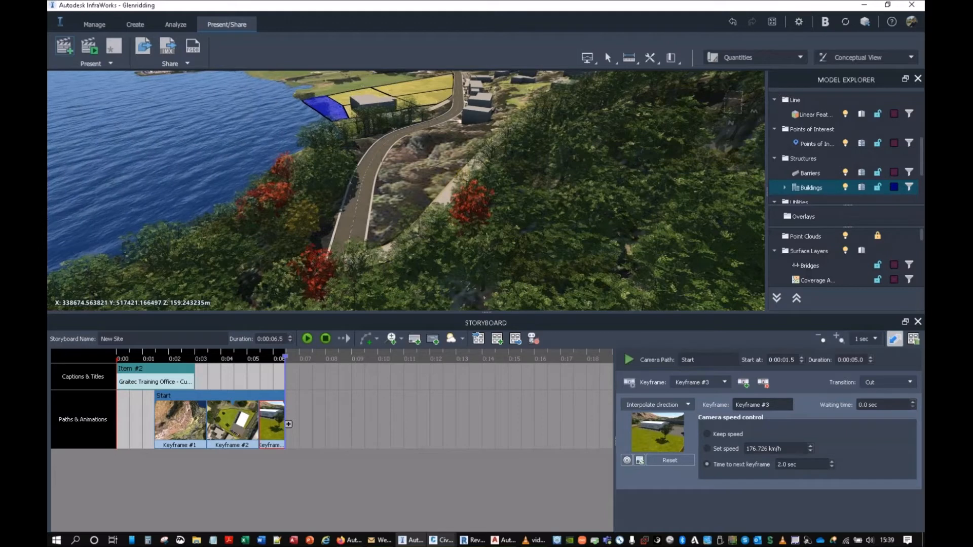
pyautogui.click(377, 339)
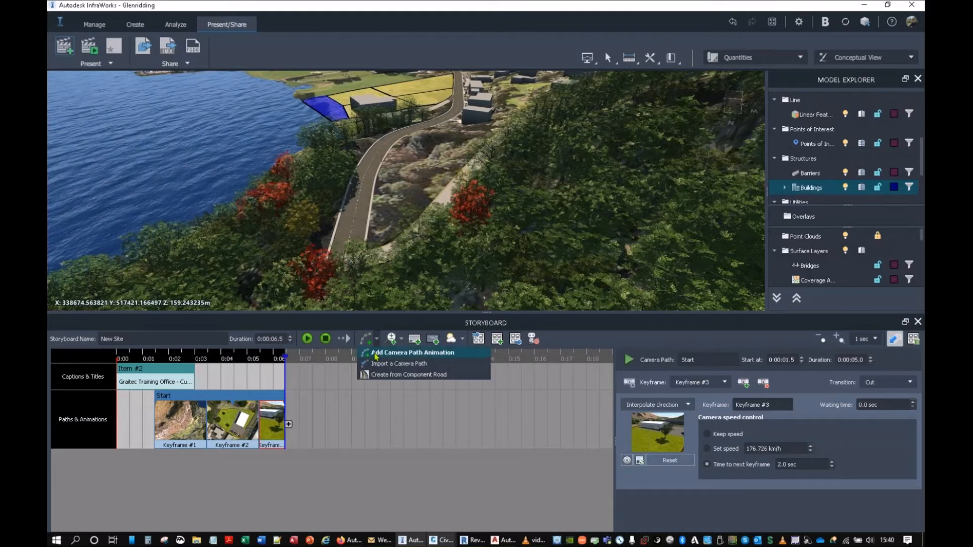
pyautogui.click(376, 353)
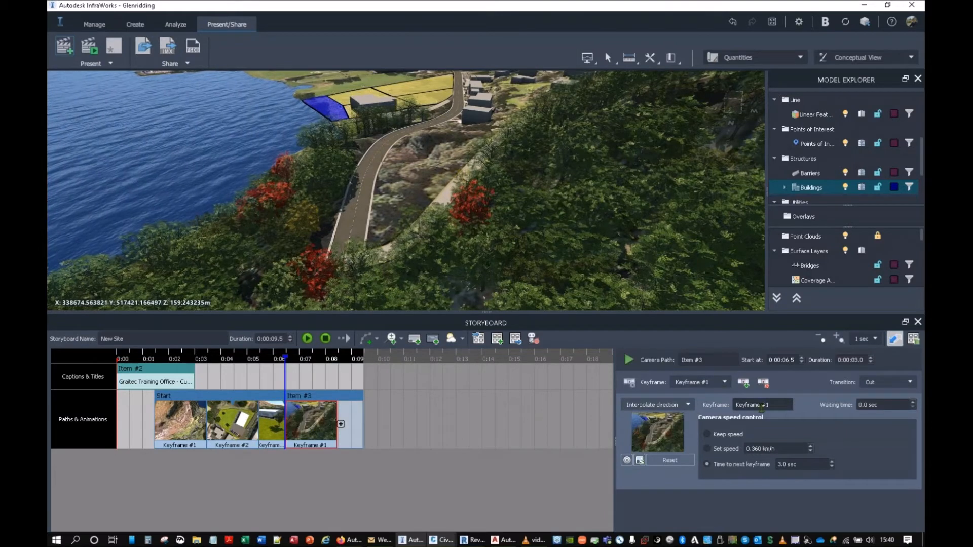
# Set the new camera path's transition to Fade from black and play the storyboard from just before it
pyautogui.click(910, 383)
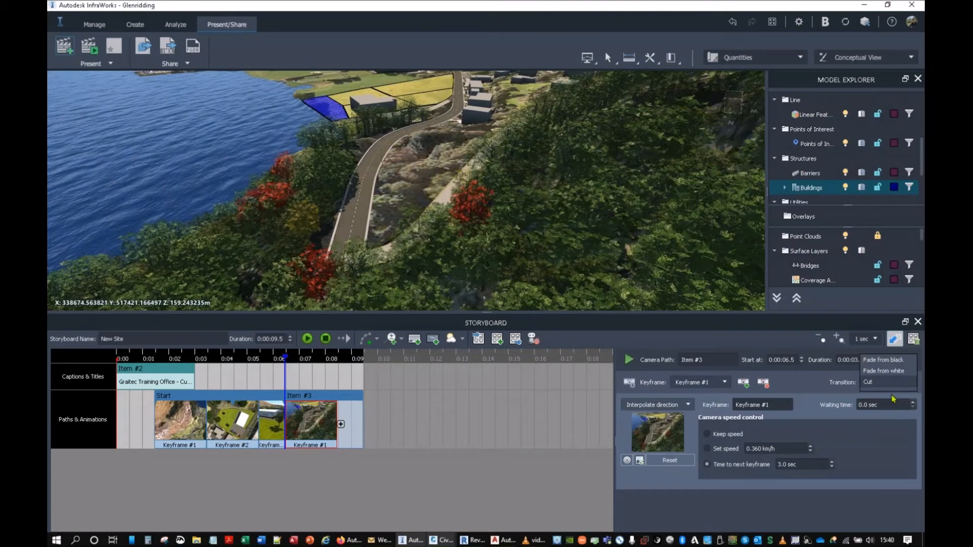
pyautogui.click(885, 367)
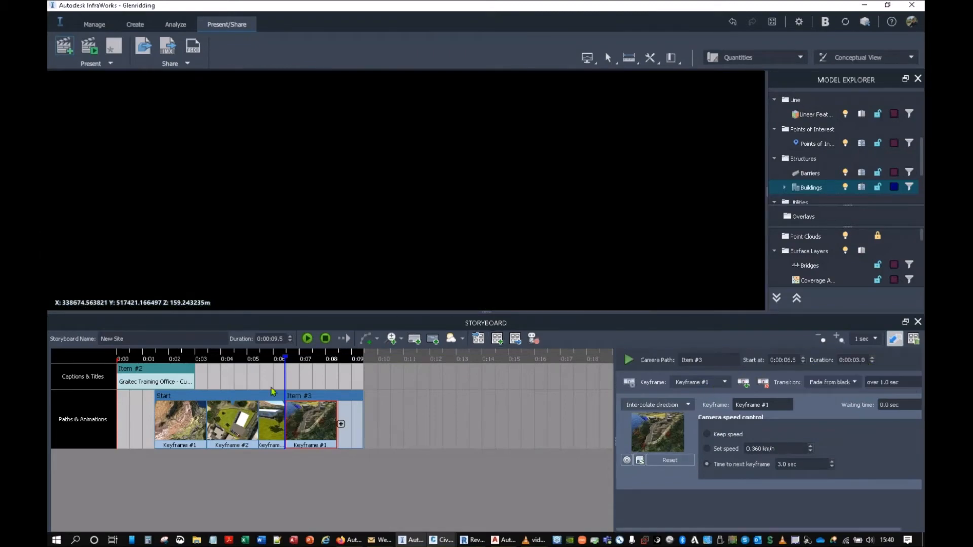
pyautogui.moveTo(286, 360); pyautogui.dragTo(340, 361)
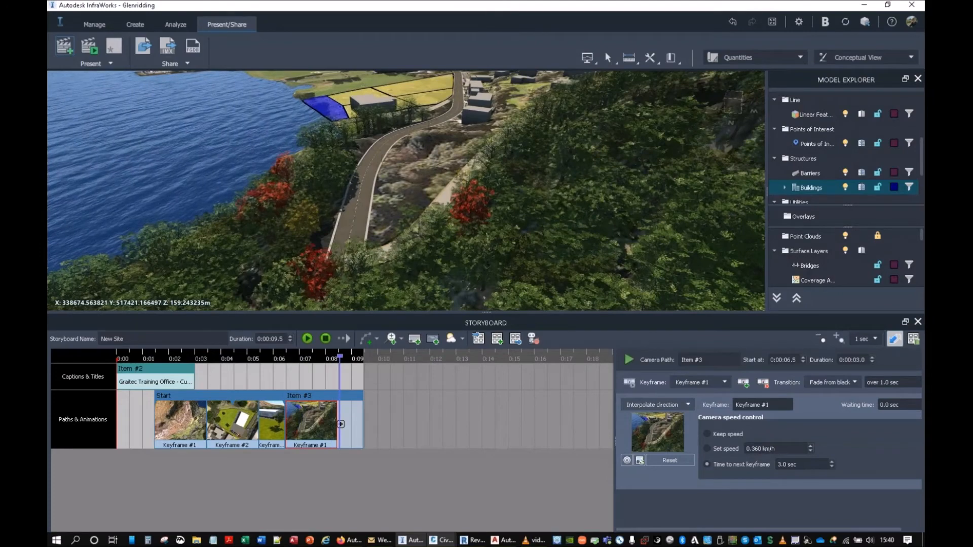
pyautogui.moveTo(340, 360); pyautogui.dragTo(271, 360)
pyautogui.click(307, 338)
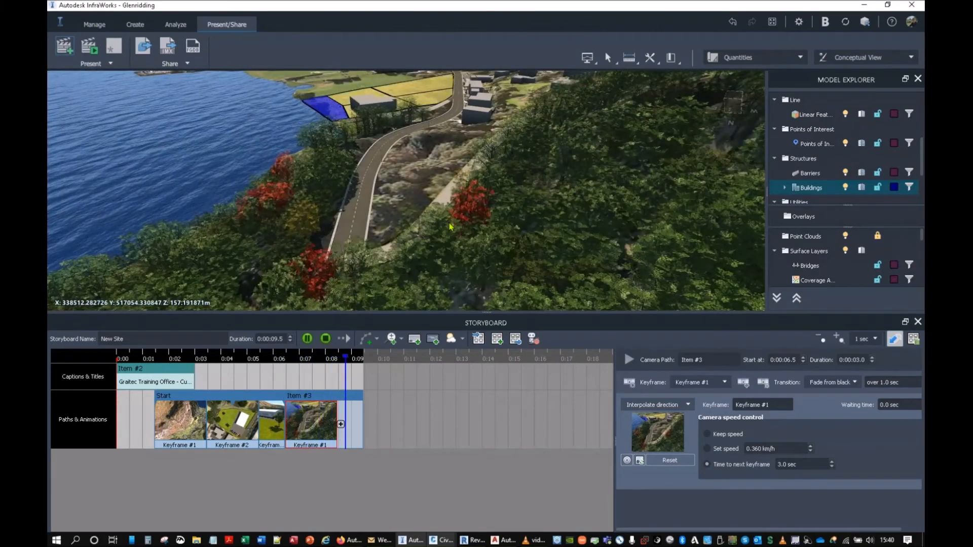
# Begin a camera path from the component road, with camera position offsets of -1 m horizontal and 1.5 m vertical
pyautogui.moveTo(426, 219); pyautogui.dragTo(471, 216)
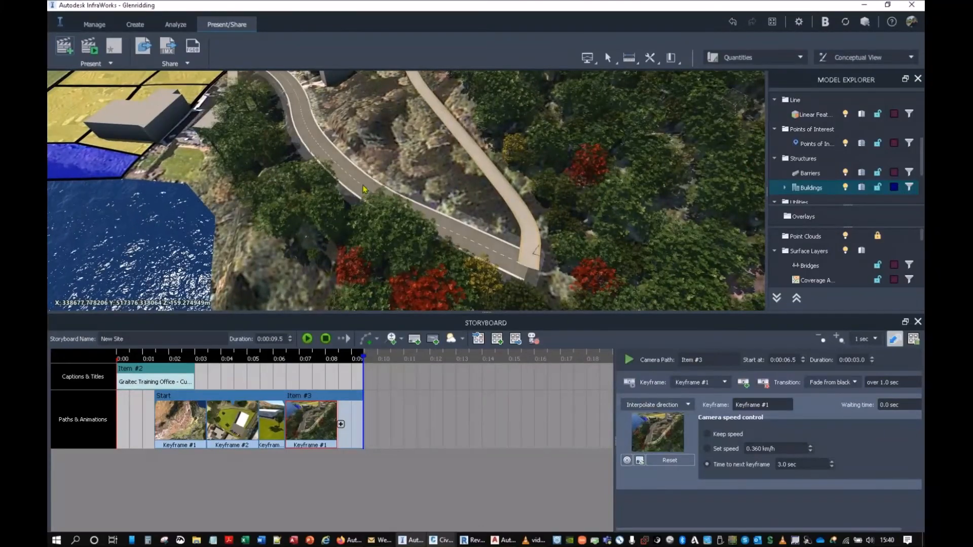
pyautogui.click(377, 339)
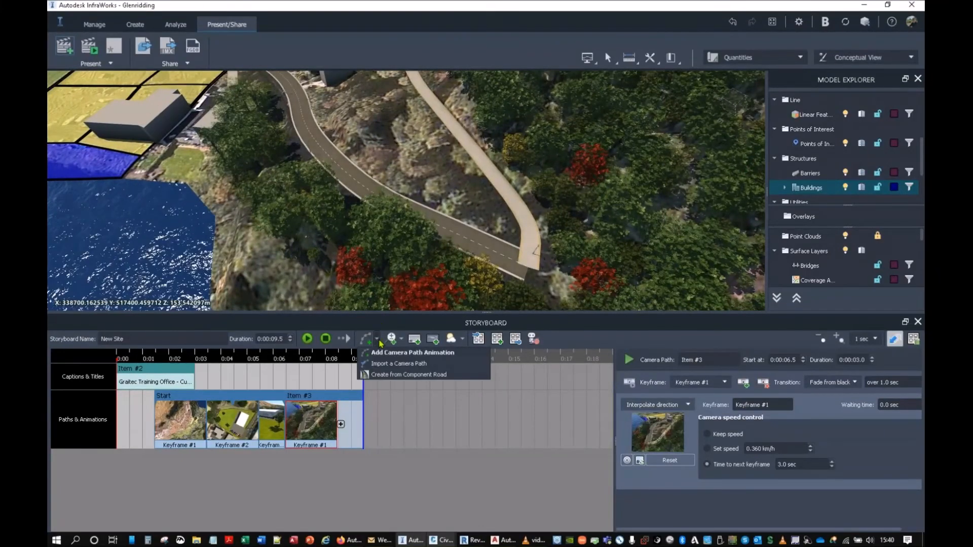
pyautogui.click(400, 376)
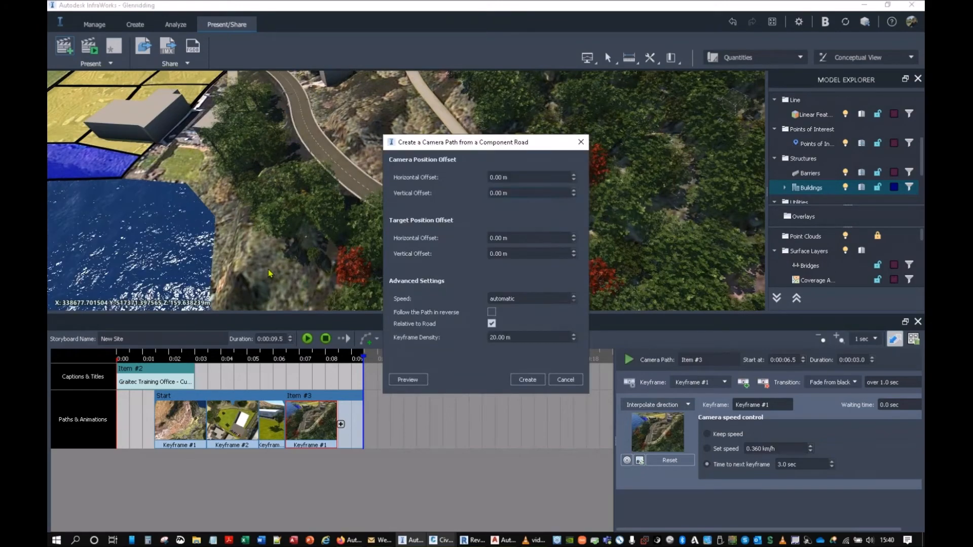
pyautogui.moveTo(667, 86); pyautogui.dragTo(680, 69)
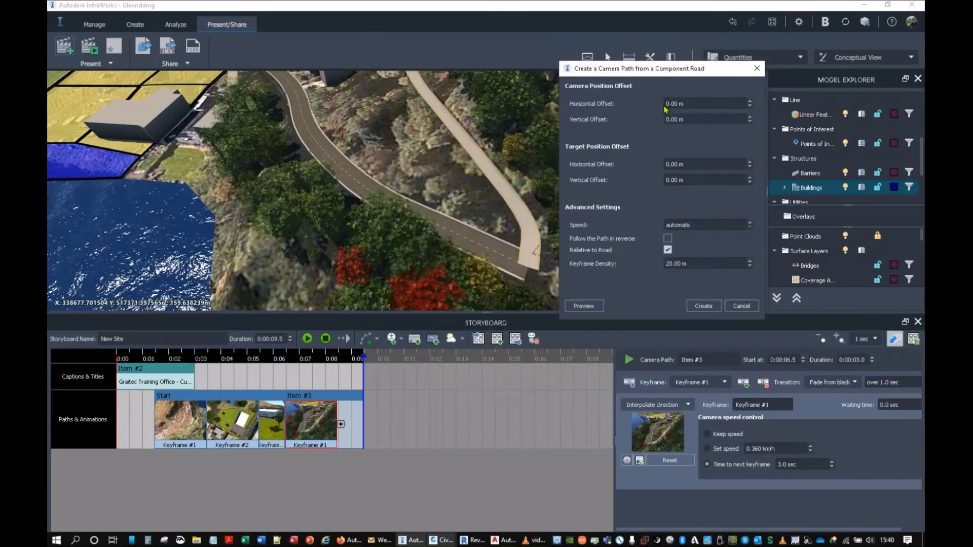
pyautogui.doubleClick(662, 103)
pyautogui.write('-1')
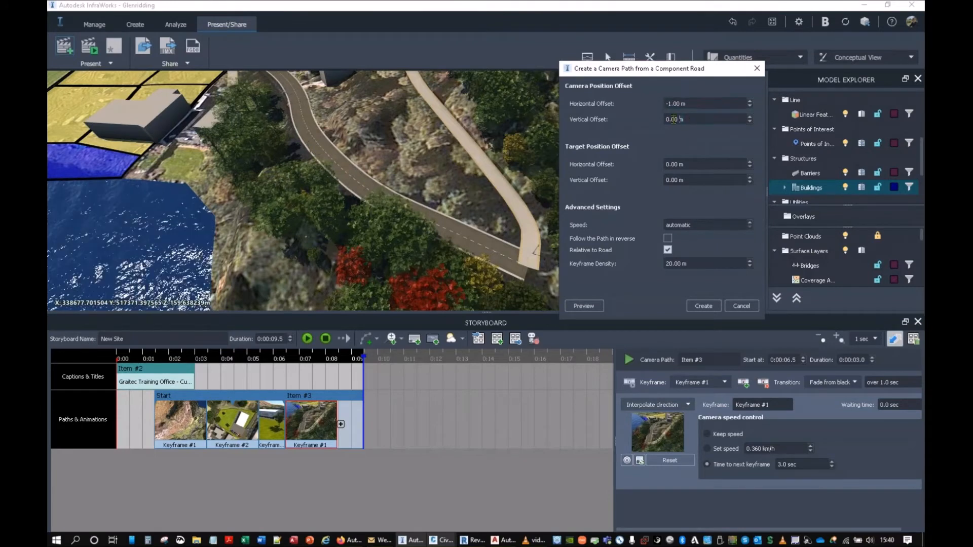
pyautogui.doubleClick(672, 119)
pyautogui.write('1.5')
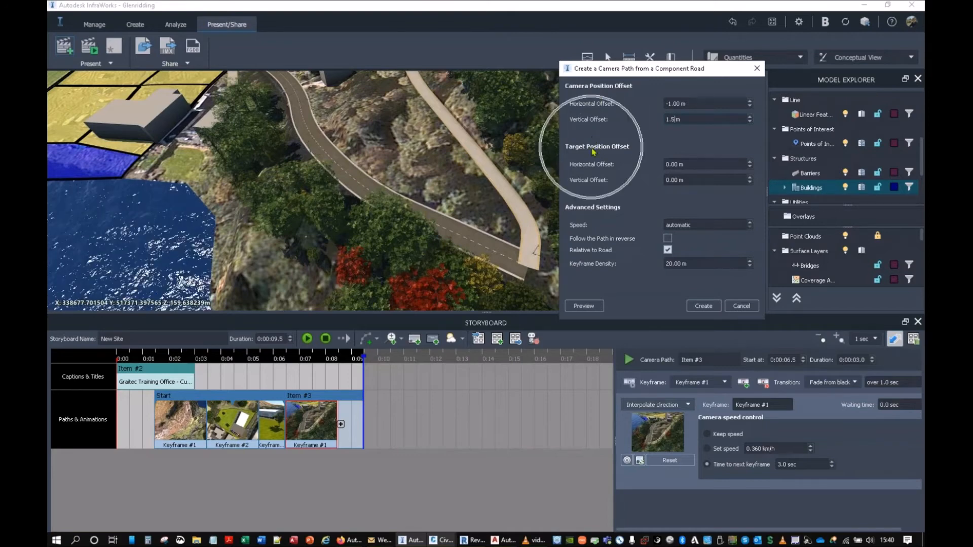
# Set the target position offsets to -1 m horizontal and 1 m vertical, and preview the road view
pyautogui.press('Tab')
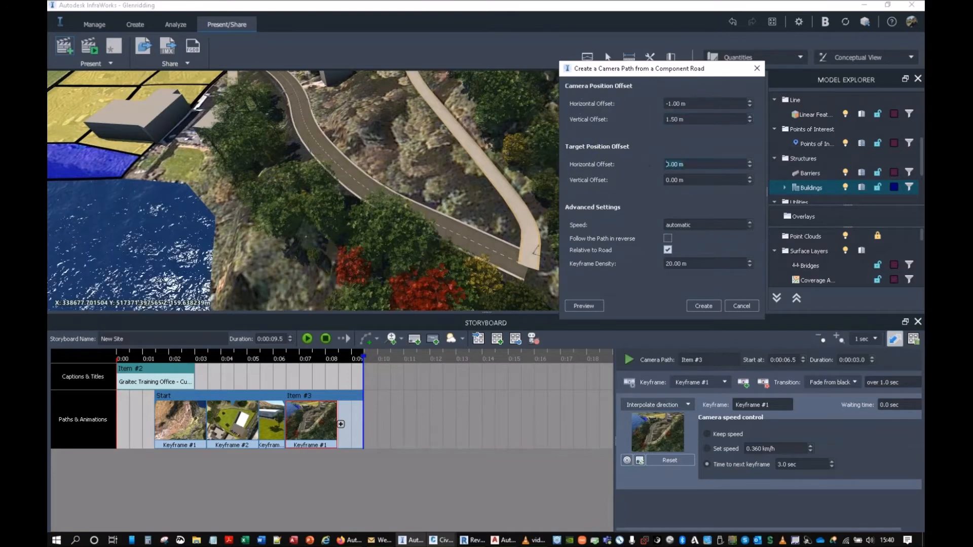
pyautogui.write('-1')
pyautogui.press('Tab')
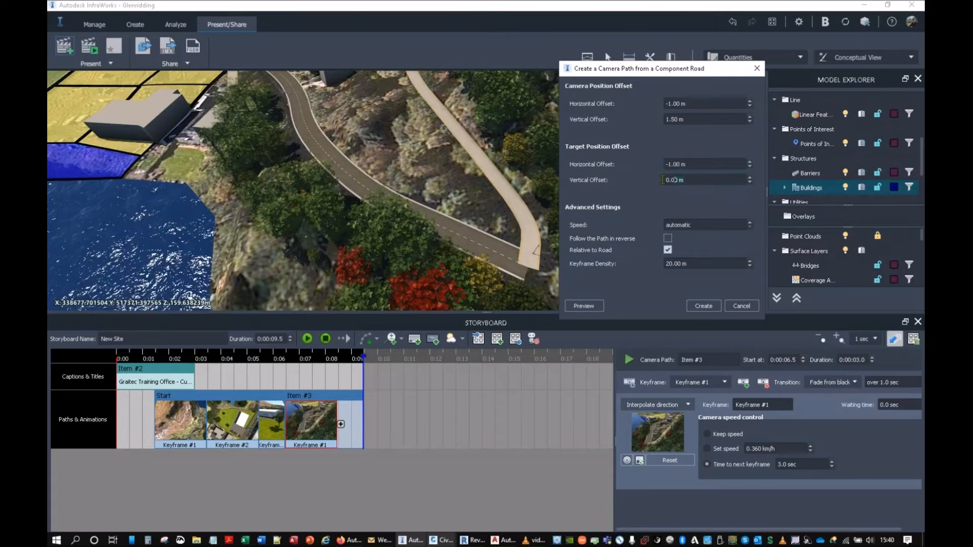
pyautogui.write('1')
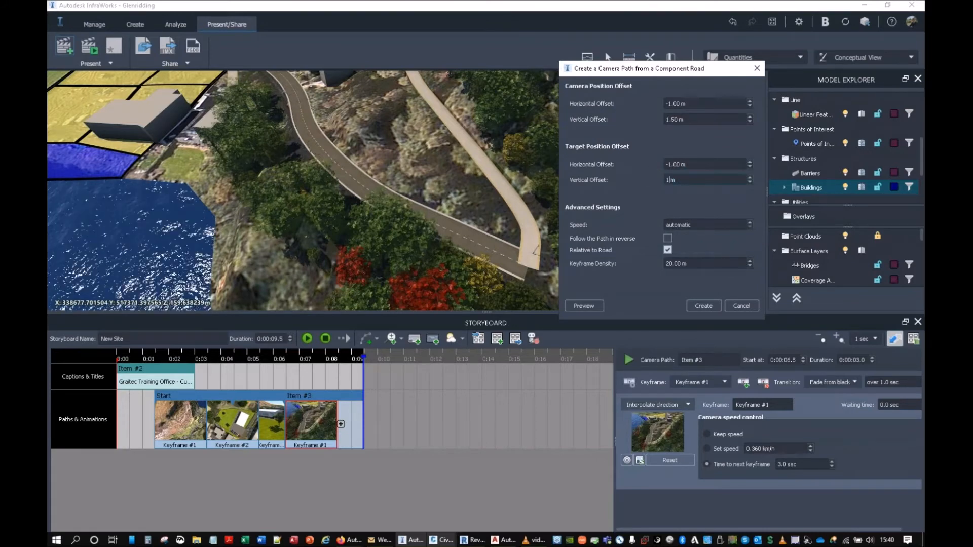
pyautogui.click(588, 306)
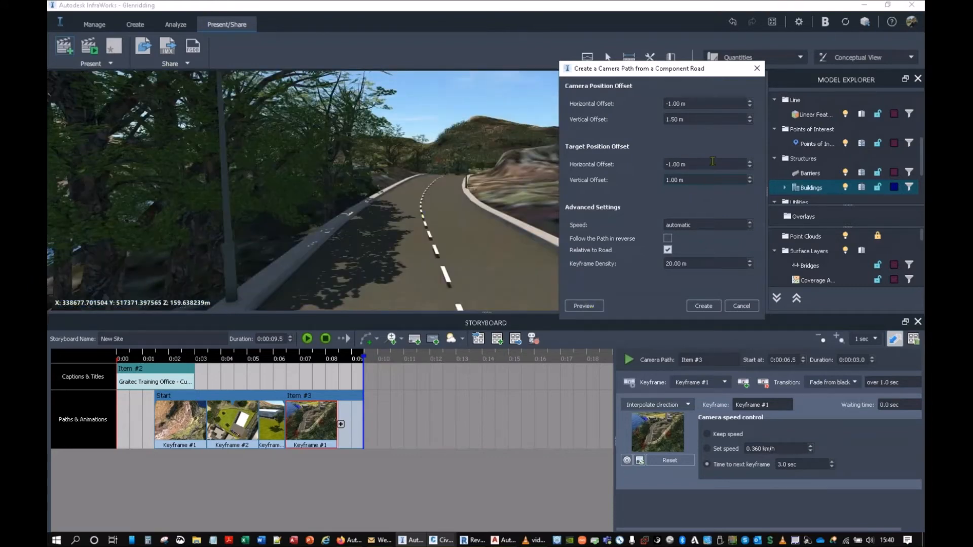
# Preview the road view with a camera horizontal offset of 0 m and return the offset to -1 m
pyautogui.click(750, 101)
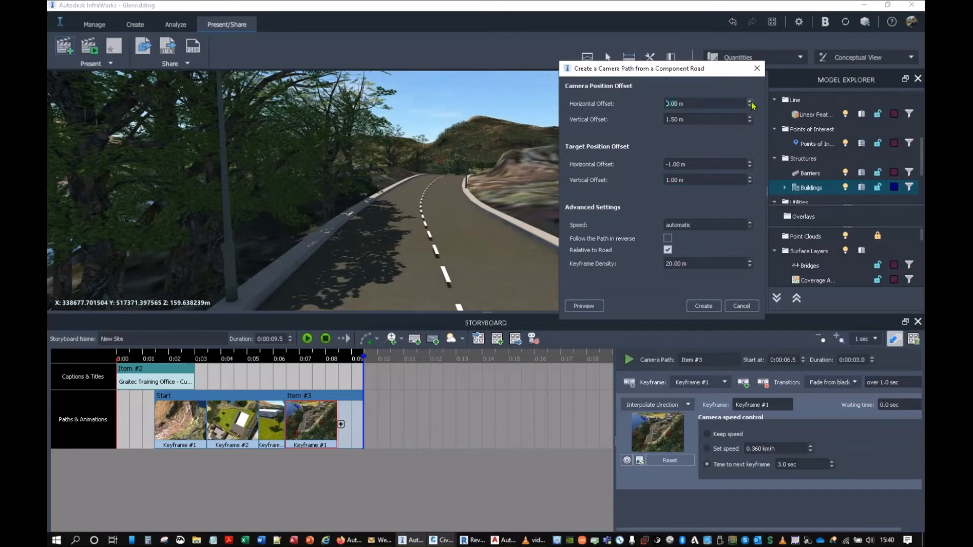
pyautogui.click(580, 306)
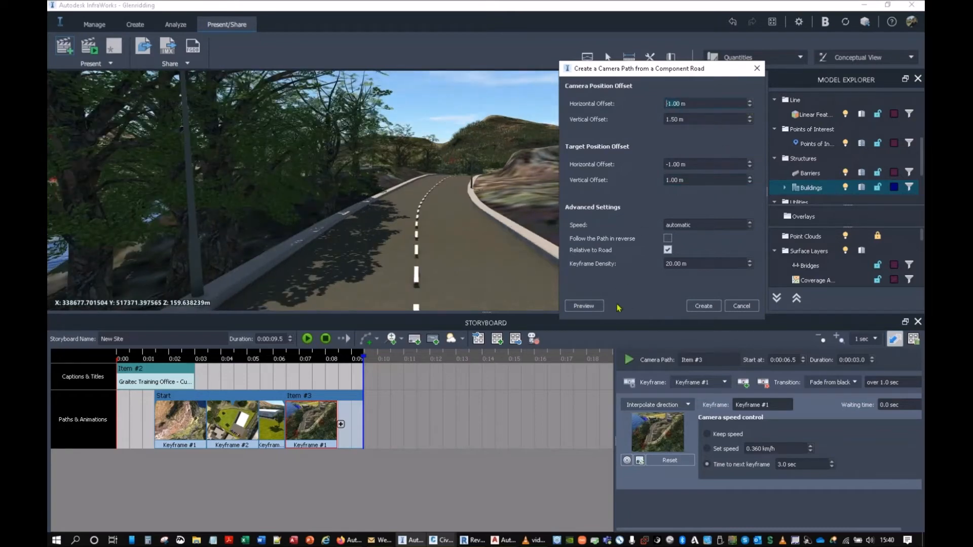
pyautogui.click(584, 306)
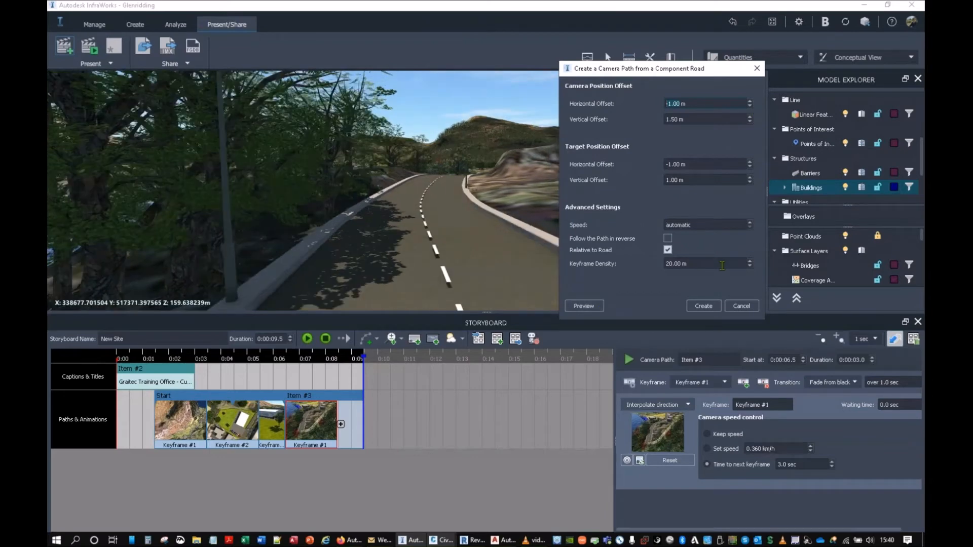
# Create the camera path from the component road and play the drive-through to review it
pyautogui.click(703, 306)
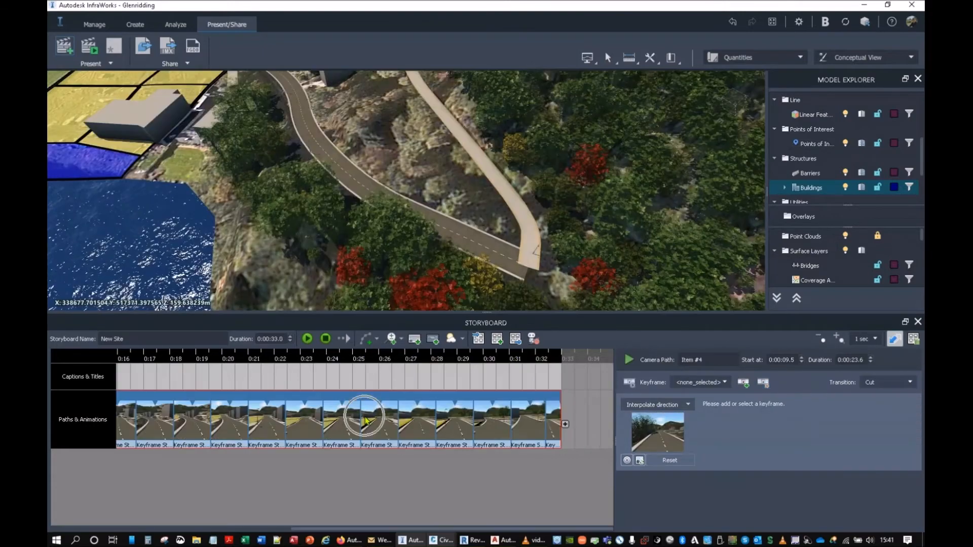
pyautogui.click(308, 339)
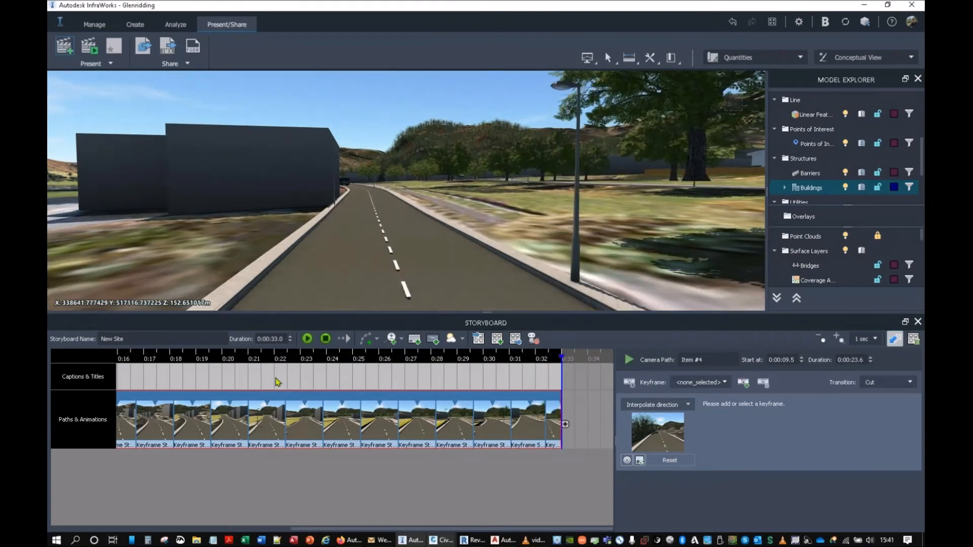
pyautogui.click(297, 381)
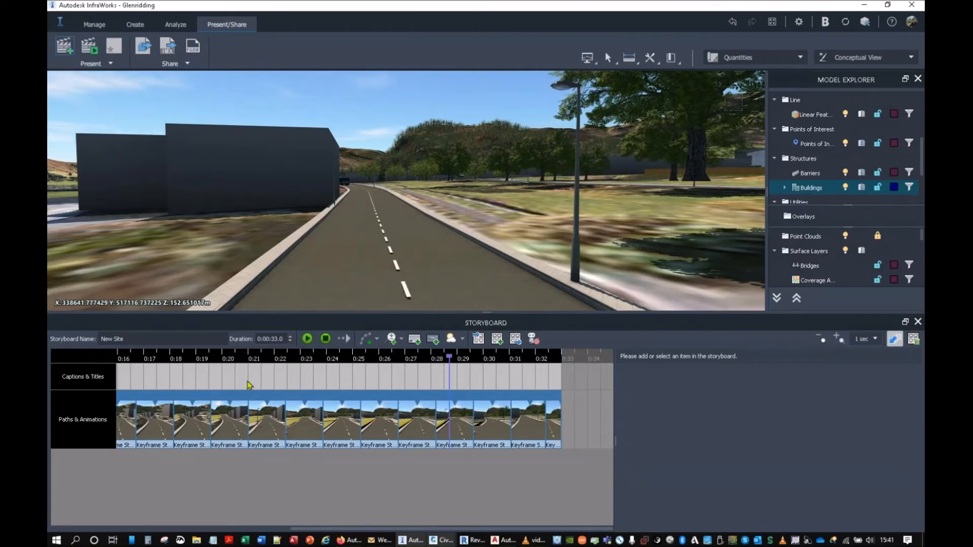
pyautogui.click(267, 359)
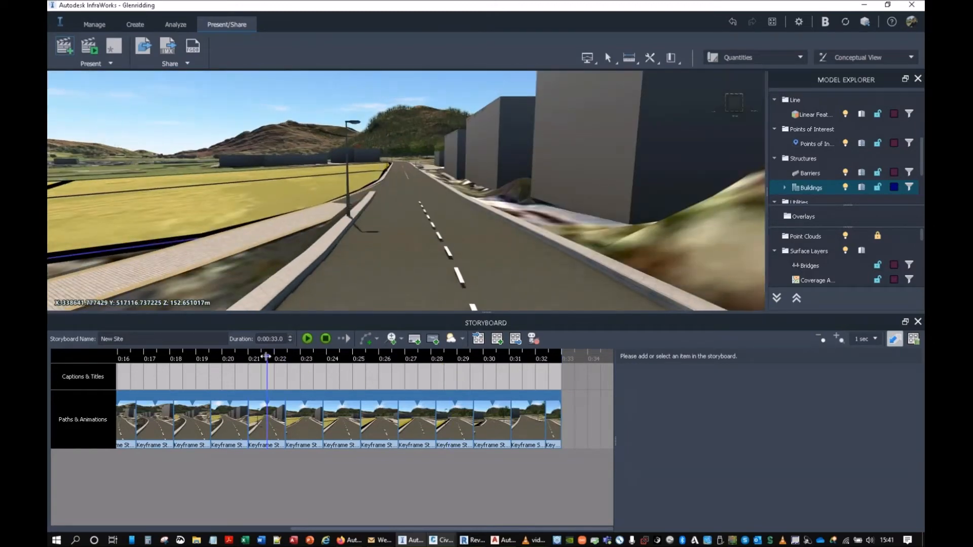
# Add a caption reading "The approach" over the start of the road camera path, beginning at 9.3 seconds
pyautogui.moveTo(98, 365); pyautogui.dragTo(391, 353)
pyautogui.click(415, 343)
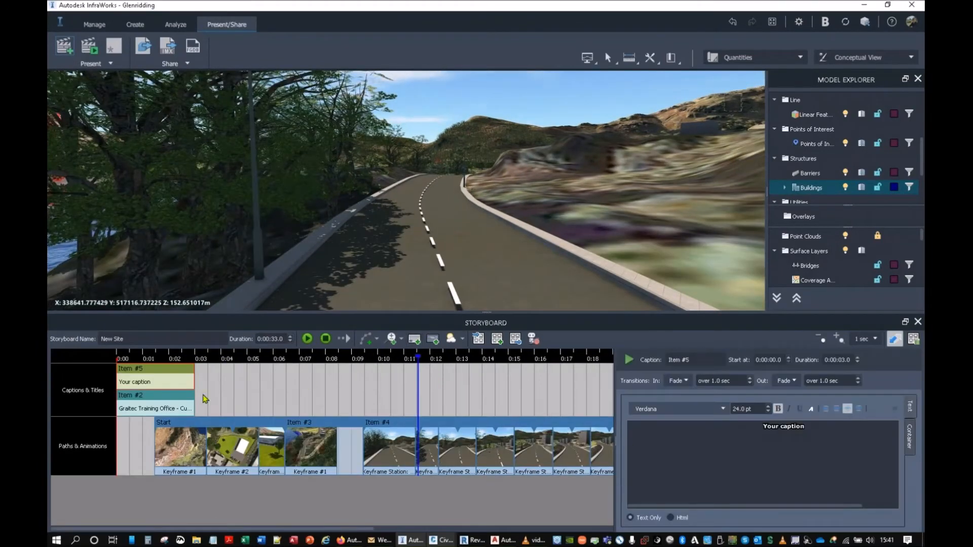
pyautogui.moveTo(163, 381); pyautogui.dragTo(394, 376)
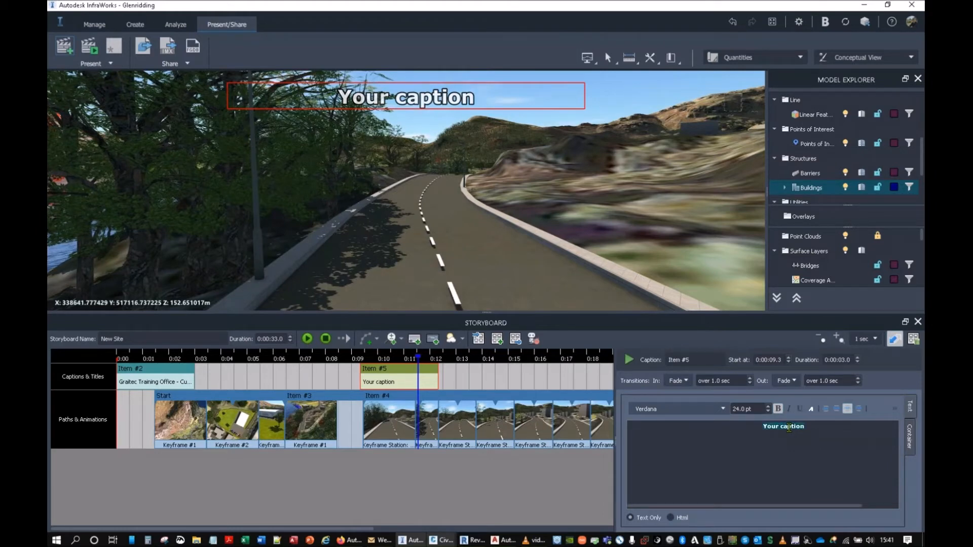
pyautogui.write('The')
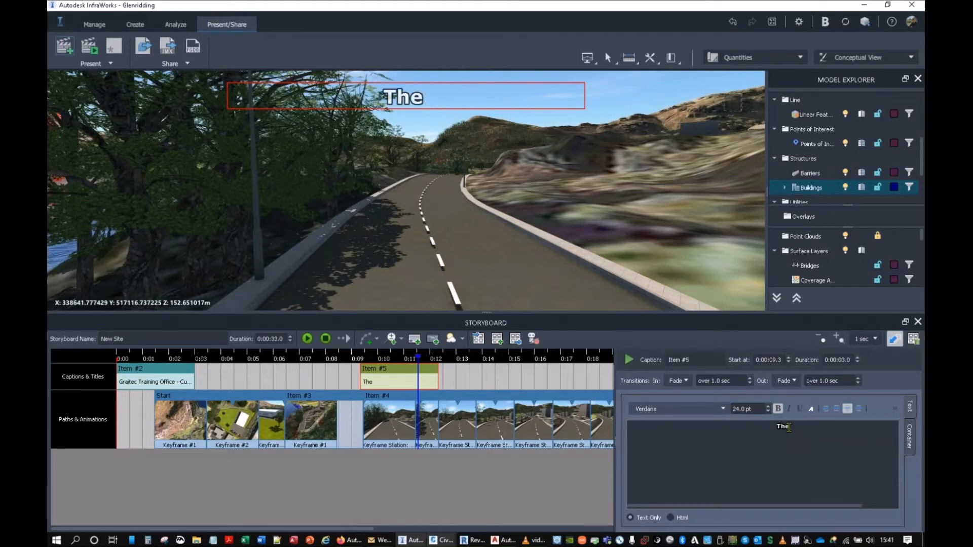
pyautogui.write(' approach')
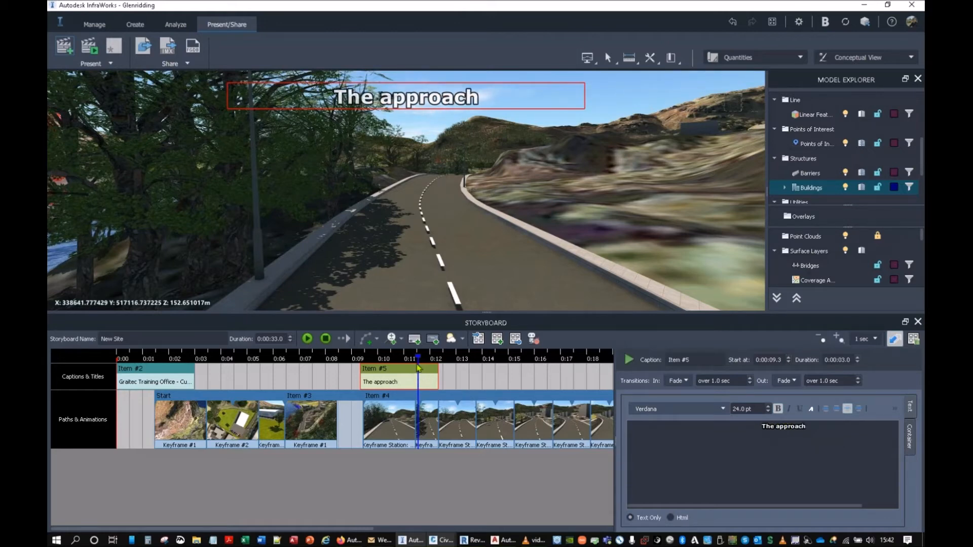
# Review the caption's timing against the road camera path and extend the "The approach" caption's duration to 7 seconds
pyautogui.click(428, 423)
pyautogui.moveTo(391, 358); pyautogui.dragTo(412, 361)
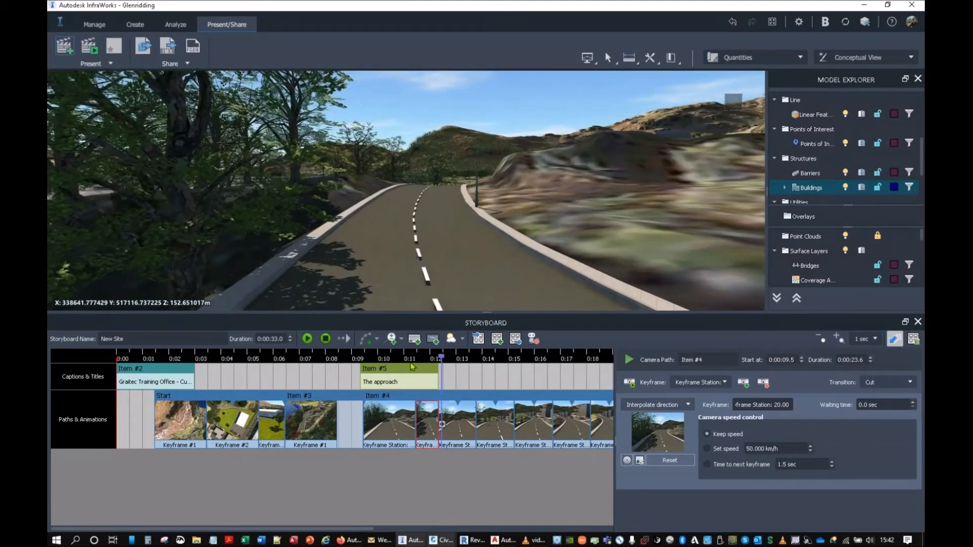
pyautogui.click(429, 373)
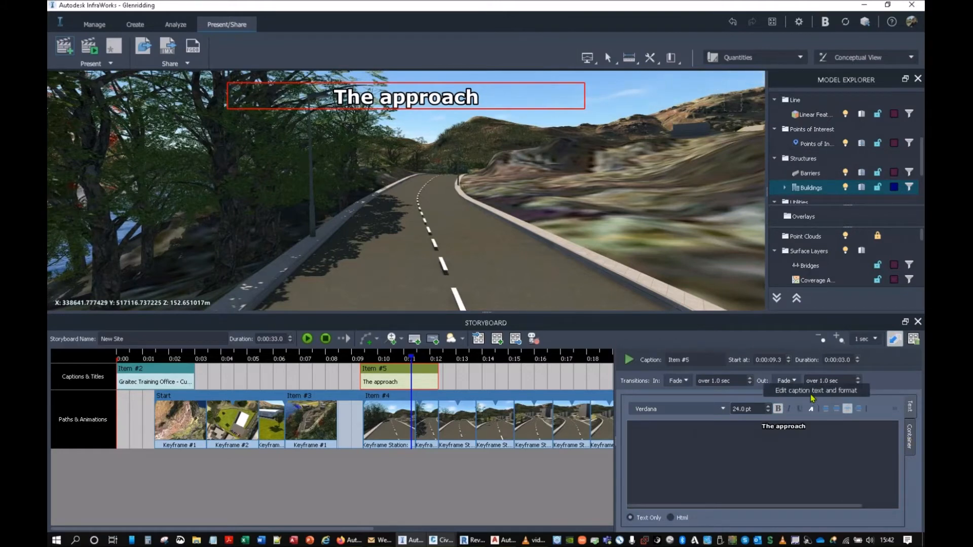
pyautogui.click(859, 358)
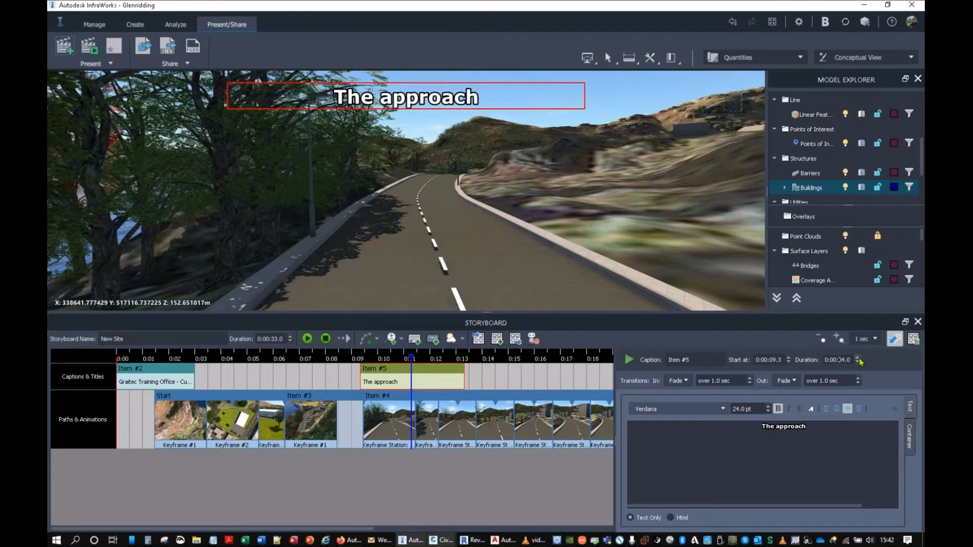
pyautogui.click(858, 358)
pyautogui.click(859, 358)
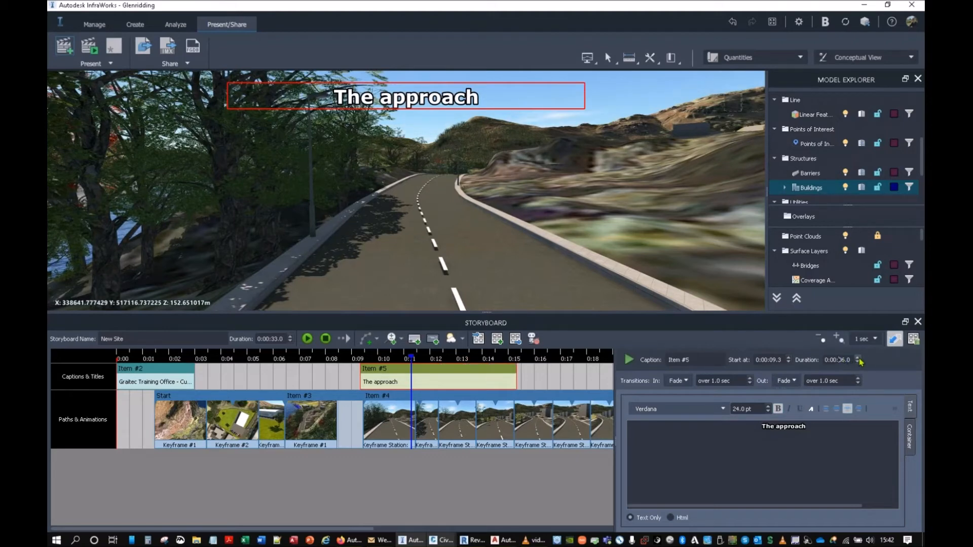
pyautogui.click(858, 358)
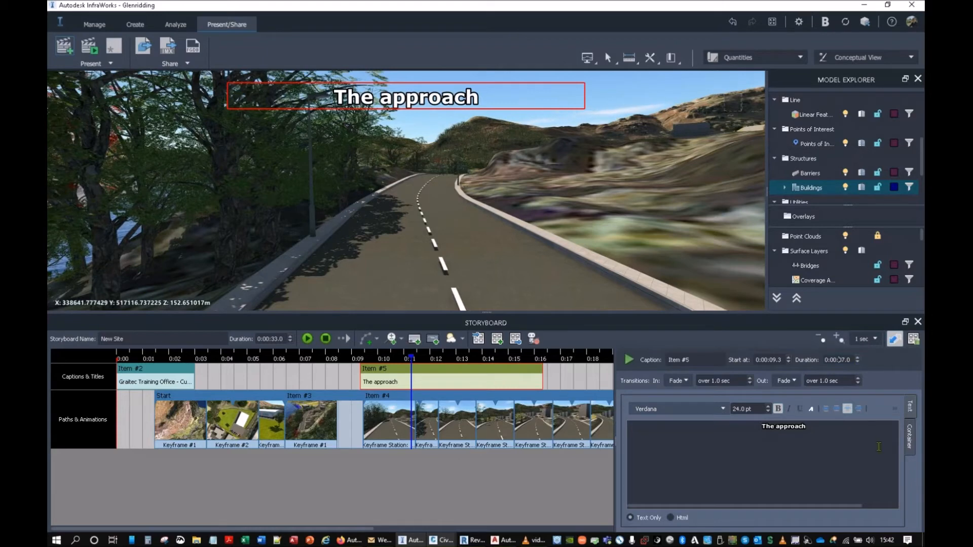
# Try the Center Center location for the "The approach" caption, and settle on Top Left
pyautogui.click(911, 436)
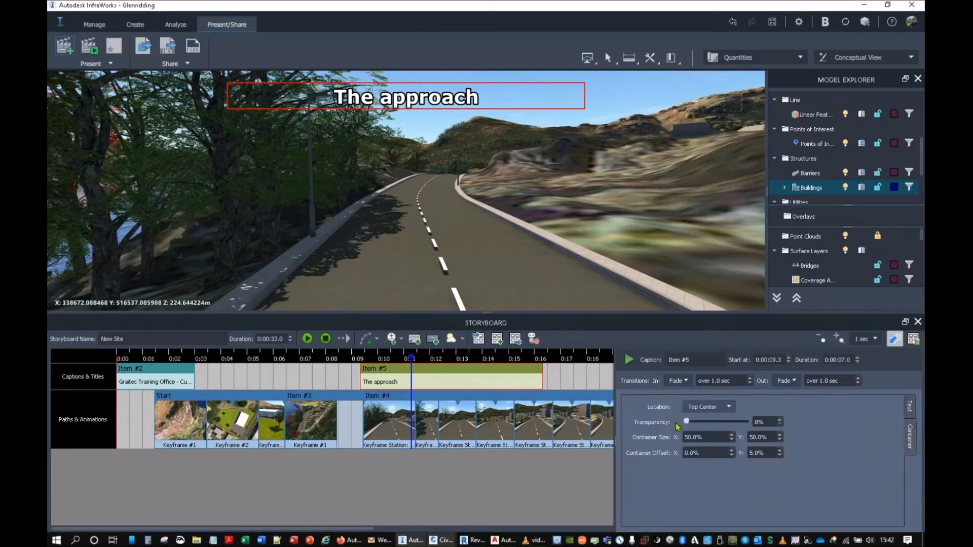
pyautogui.click(729, 408)
pyautogui.click(717, 441)
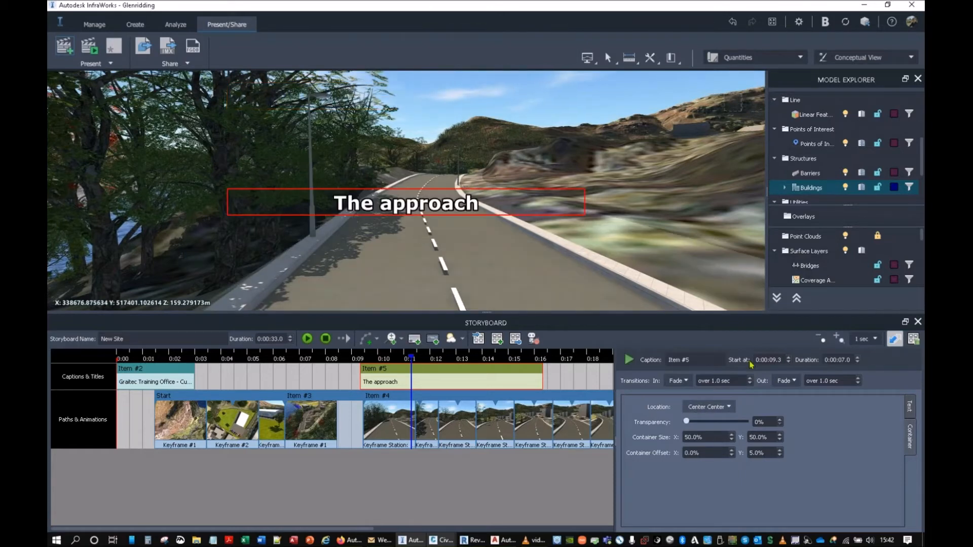
pyautogui.click(733, 408)
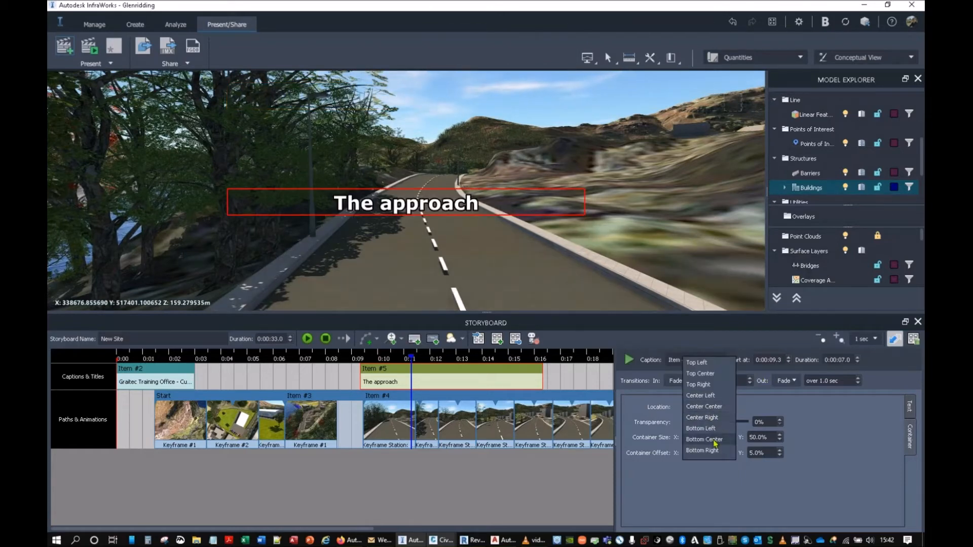
pyautogui.click(699, 362)
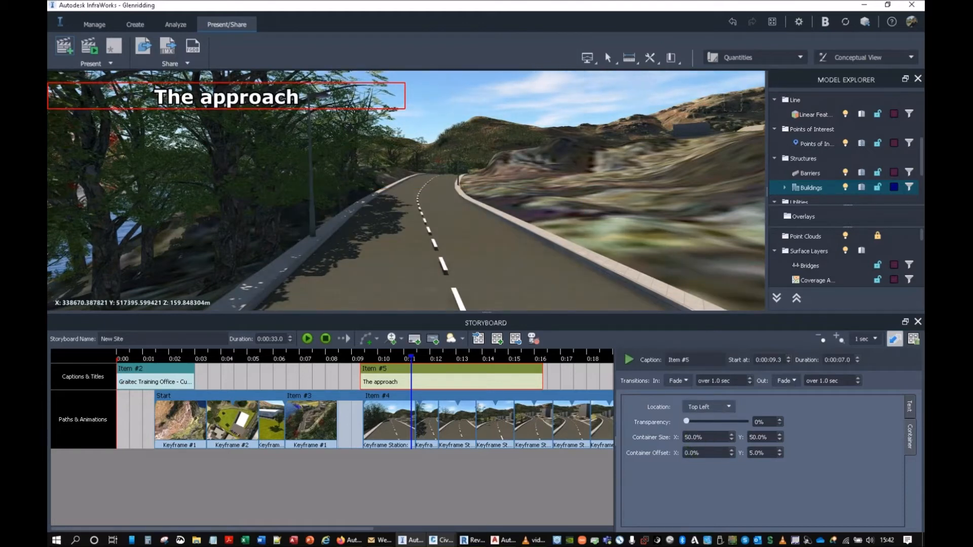
# Set the caption container's Y offset to 3% and its Y size to 59%, and deselect the caption frame in the view
pyautogui.click(780, 456)
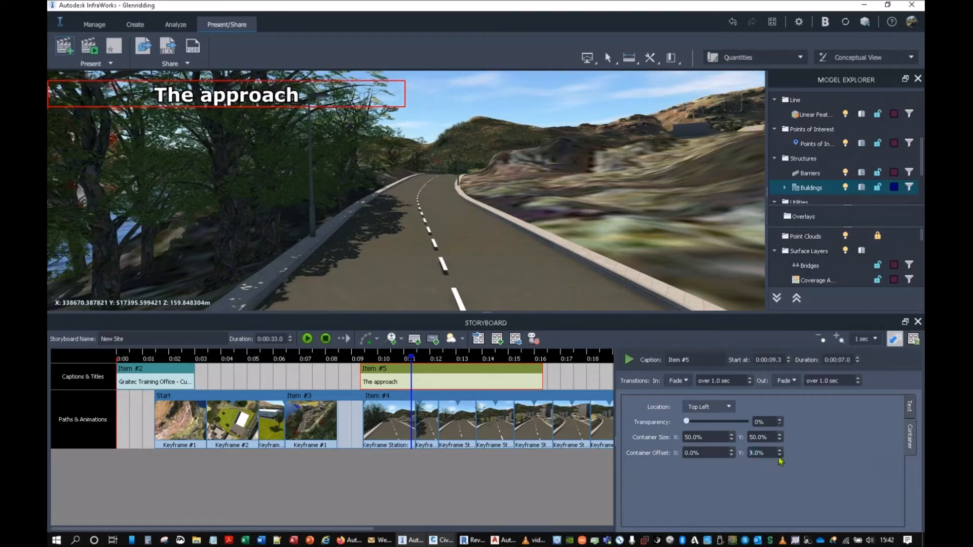
pyautogui.click(780, 456)
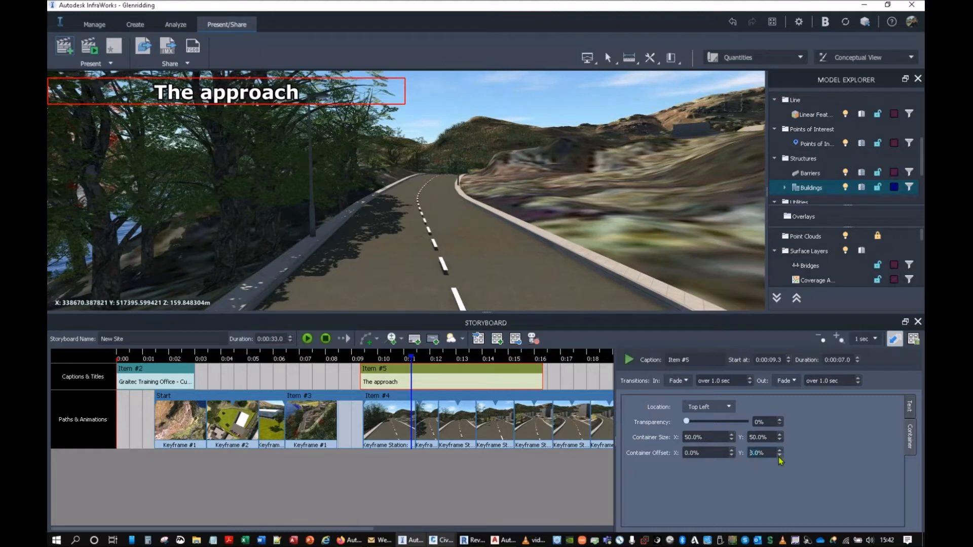
pyautogui.click(780, 435)
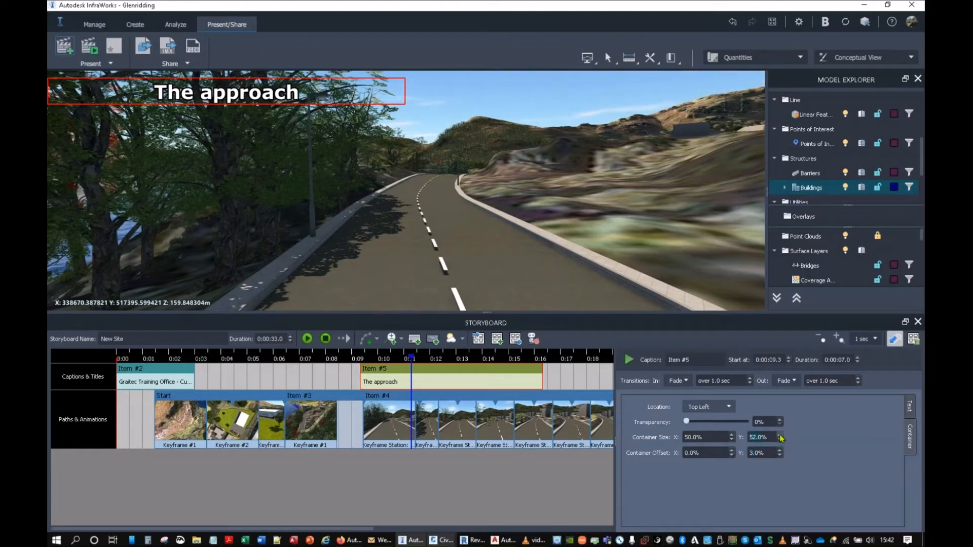
pyautogui.click(780, 435)
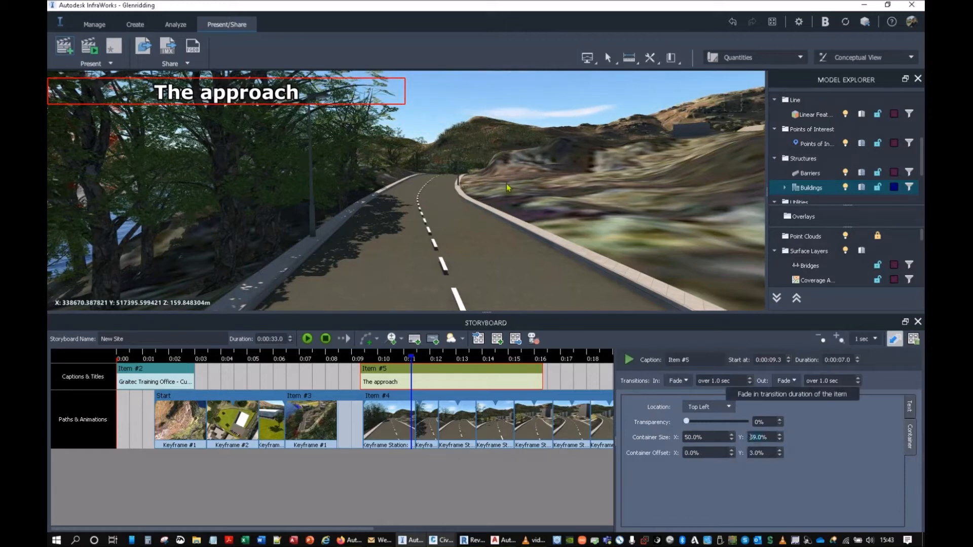
pyautogui.click(490, 218)
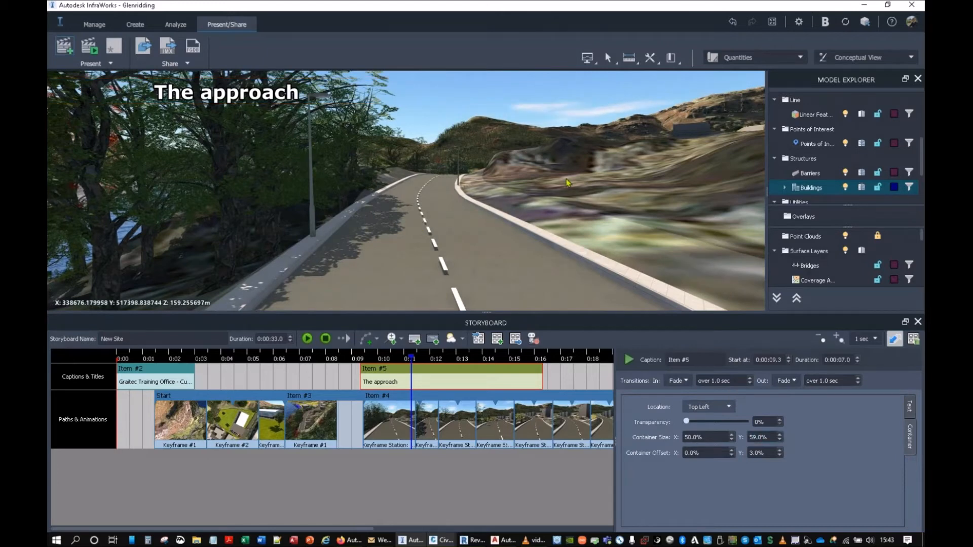
pyautogui.click(594, 181)
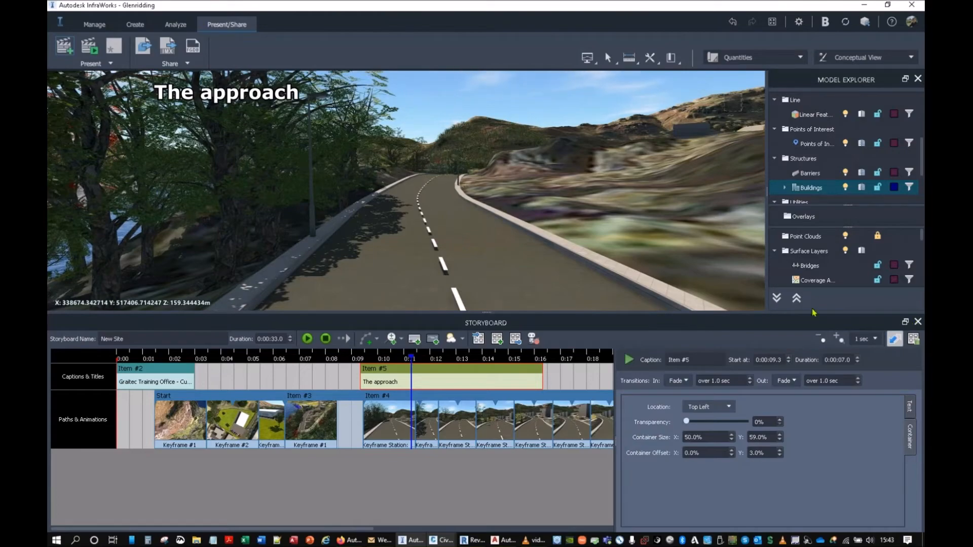
# Close the storyboard editor, open the Storyboard Player and place it clear of the middle of the model
pyautogui.click(918, 322)
pyautogui.moveTo(445, 371); pyautogui.dragTo(449, 451)
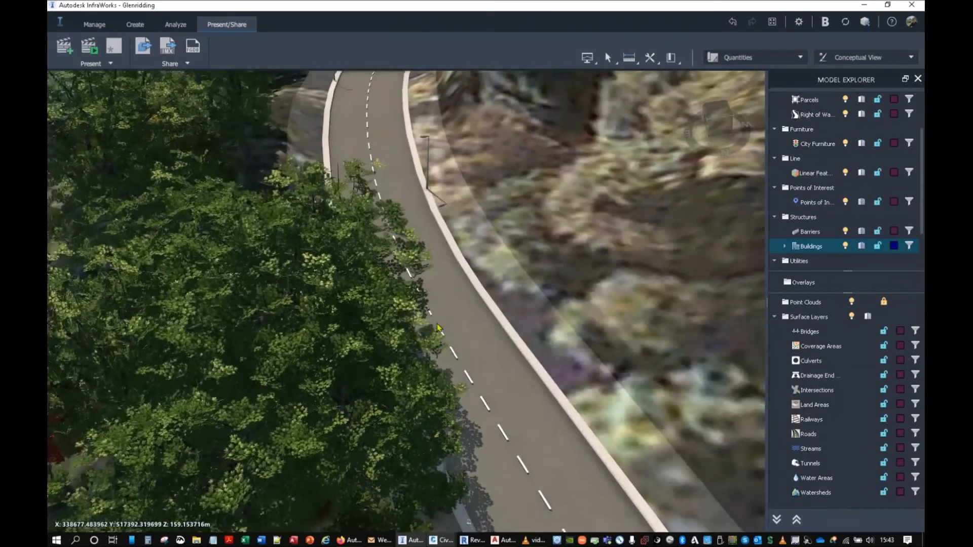
pyautogui.scroll(-5, 449, 406)
pyautogui.moveTo(436, 284); pyautogui.dragTo(471, 350, button='middle')
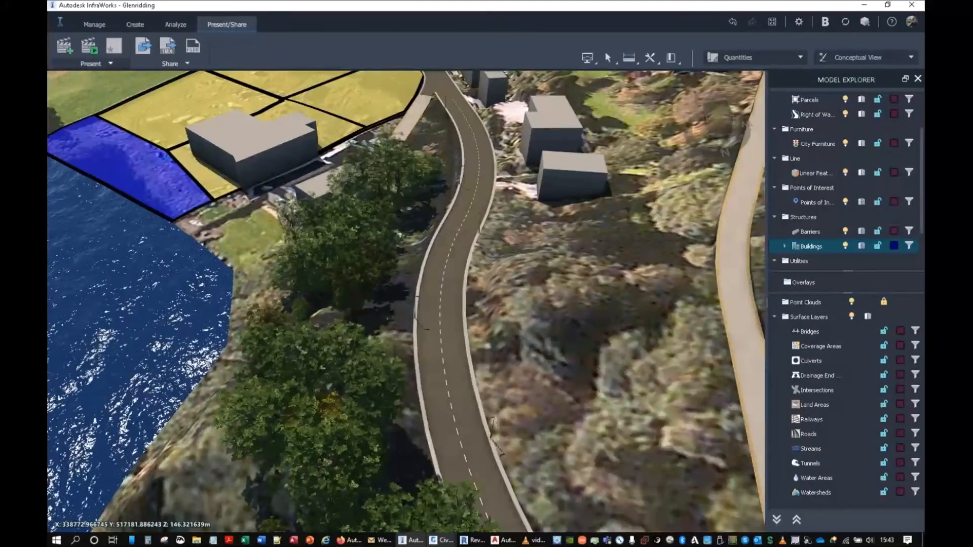
pyautogui.click(94, 63)
pyautogui.click(93, 91)
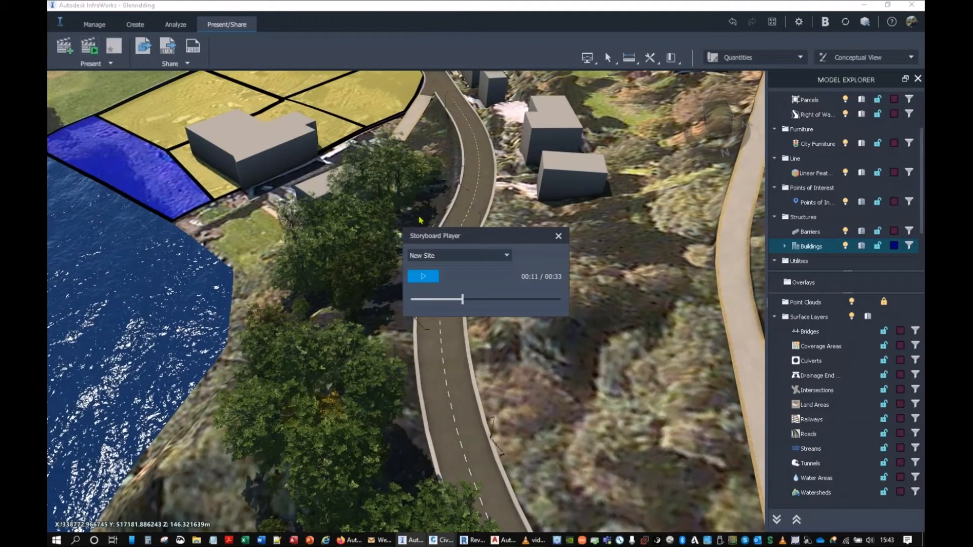
pyautogui.moveTo(436, 234); pyautogui.dragTo(109, 73)
# Play the New Site storyboard, scrub between the opening title and the road drive-through, and return to the storyboard editor
pyautogui.click(121, 94)
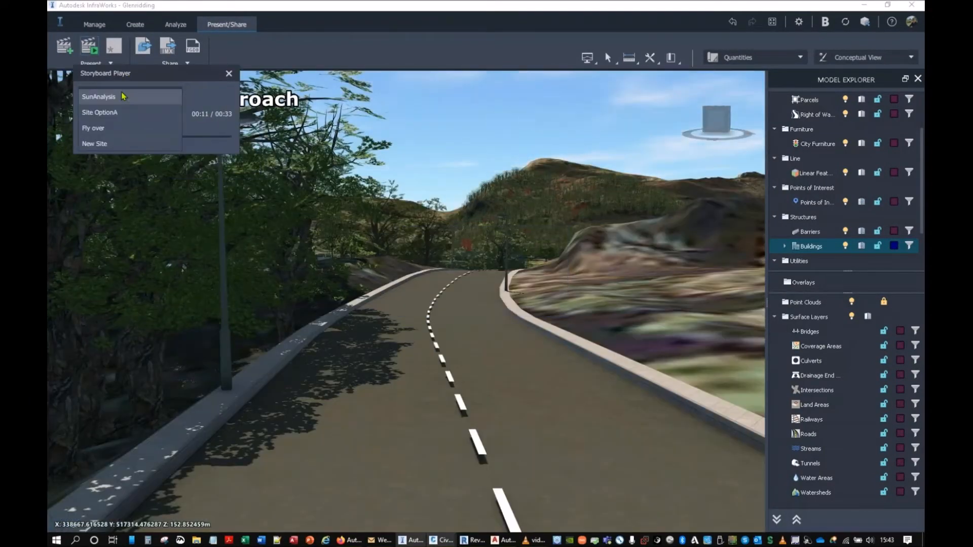
pyautogui.click(119, 87)
pyautogui.click(102, 116)
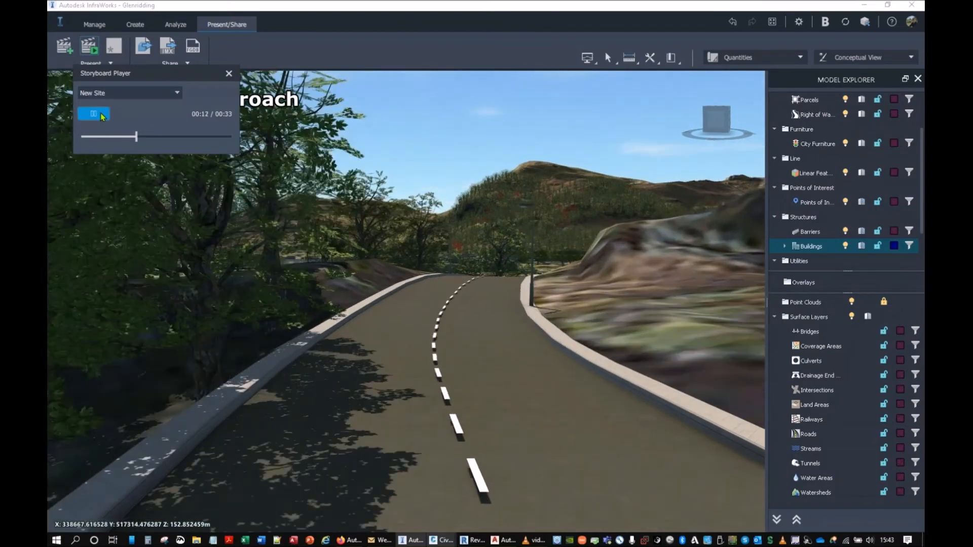
pyautogui.click(102, 115)
pyautogui.moveTo(138, 139); pyautogui.dragTo(89, 155)
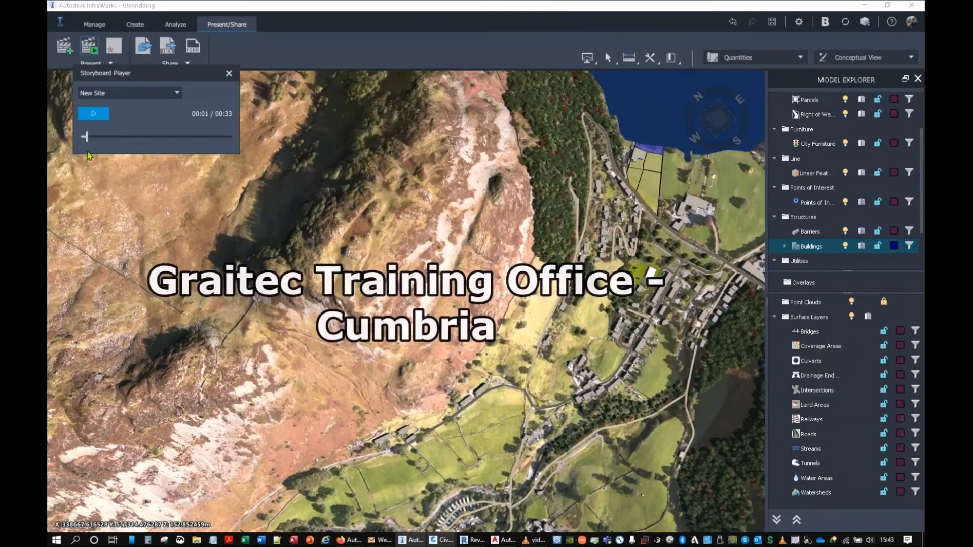
pyautogui.moveTo(87, 140); pyautogui.dragTo(161, 139)
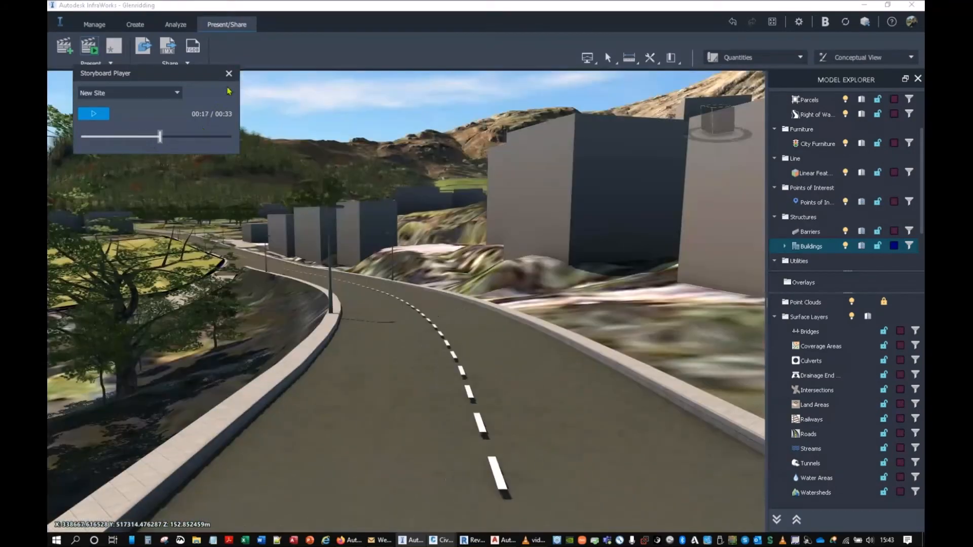
pyautogui.click(228, 74)
pyautogui.click(64, 46)
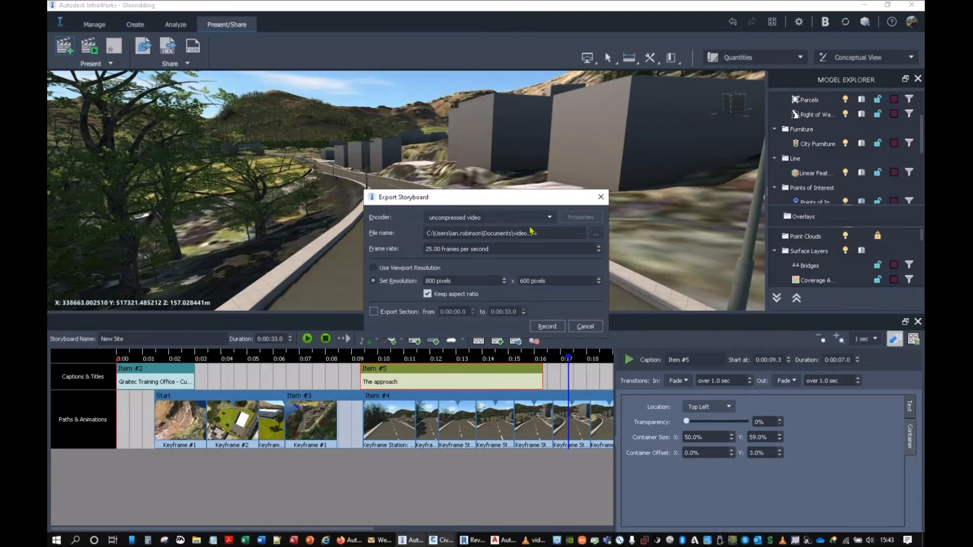
# Try the Windows Media Video encoder in the storyboard export settings, review the other output options and dismiss the export
pyautogui.click(550, 218)
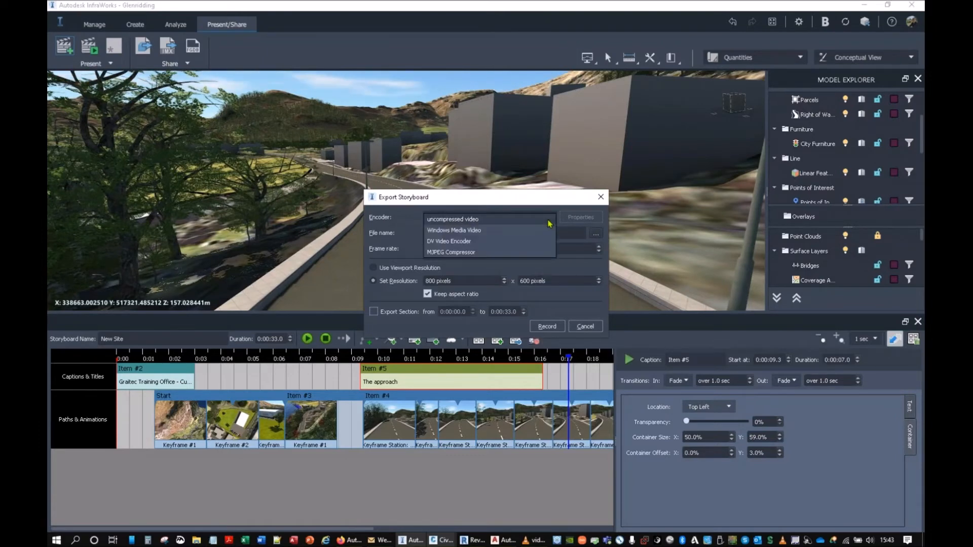
pyautogui.click(469, 231)
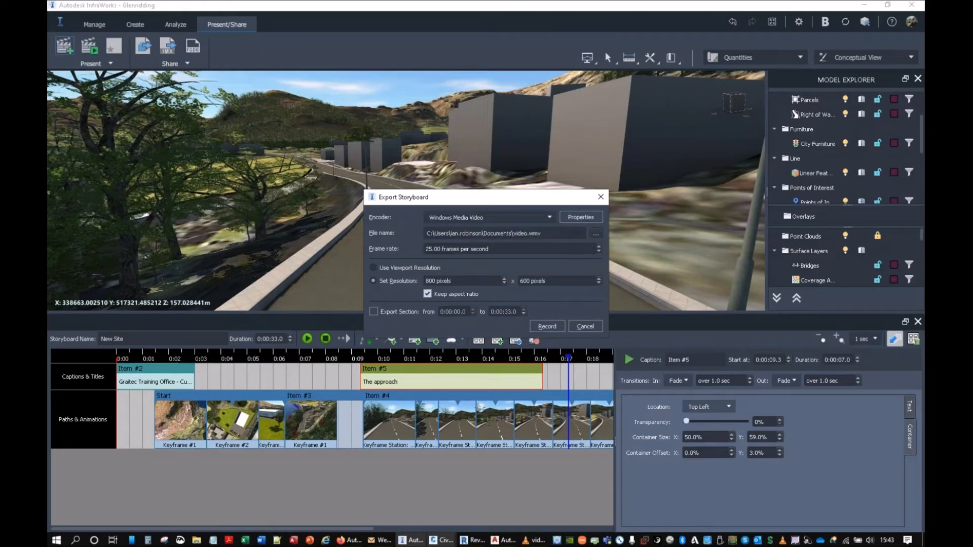
pyautogui.click(548, 220)
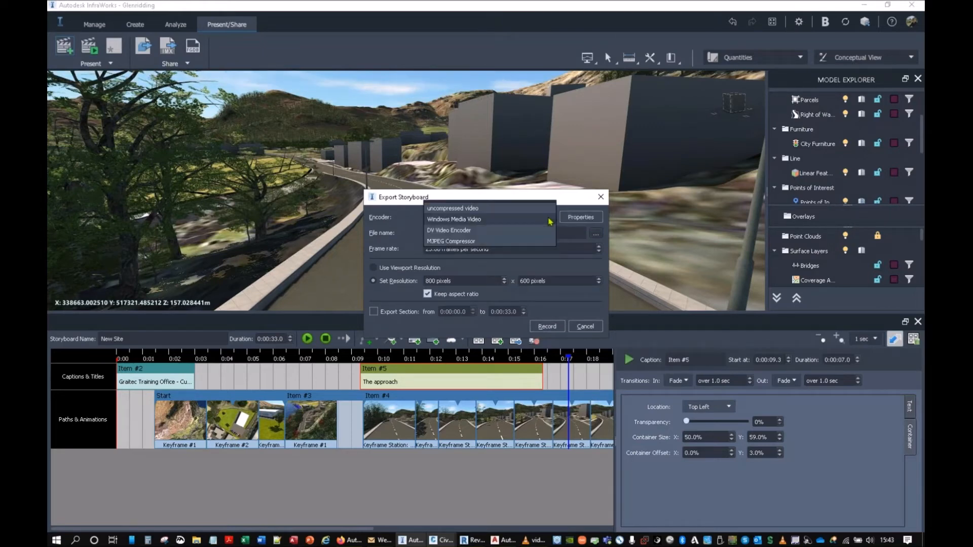
pyautogui.click(471, 220)
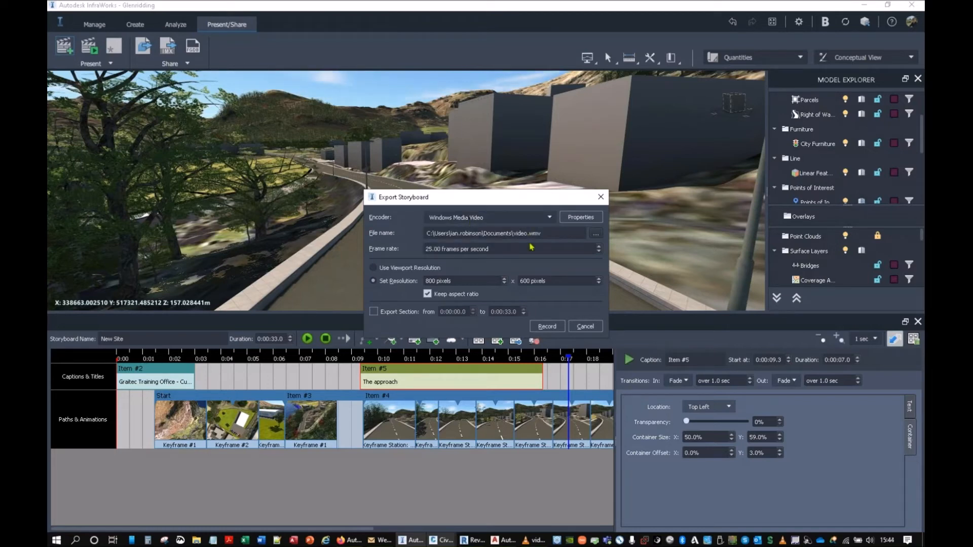
pyautogui.click(432, 260)
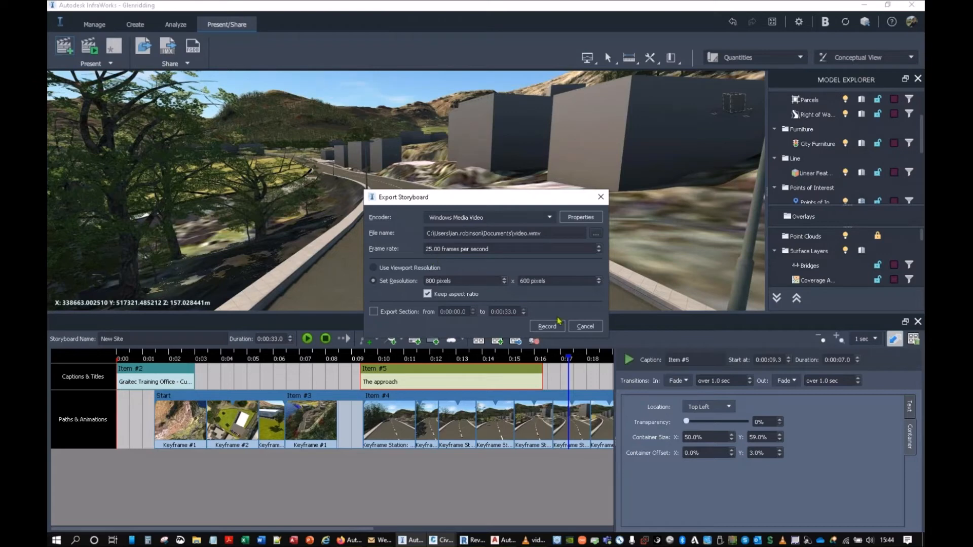
pyautogui.press('ctrl')
pyautogui.press('ctrl')
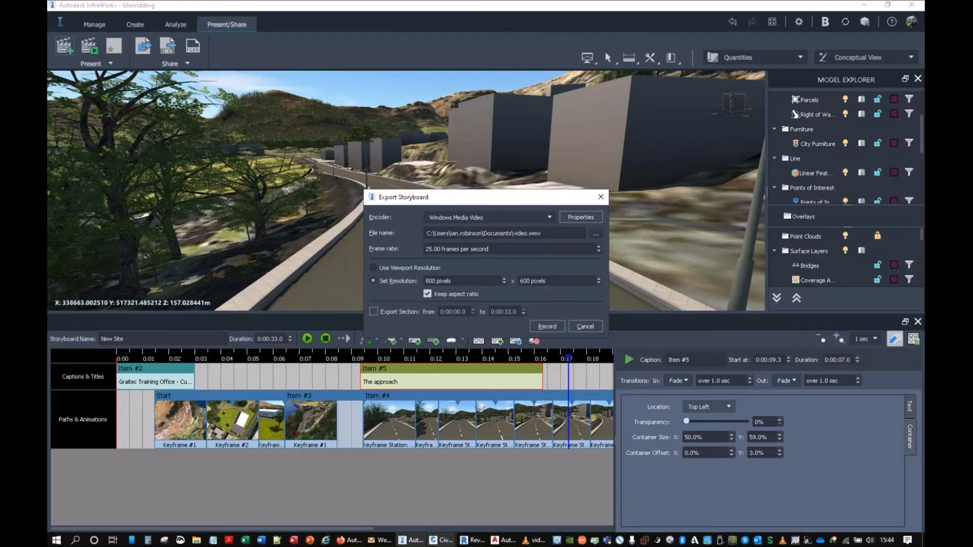
pyautogui.click(601, 197)
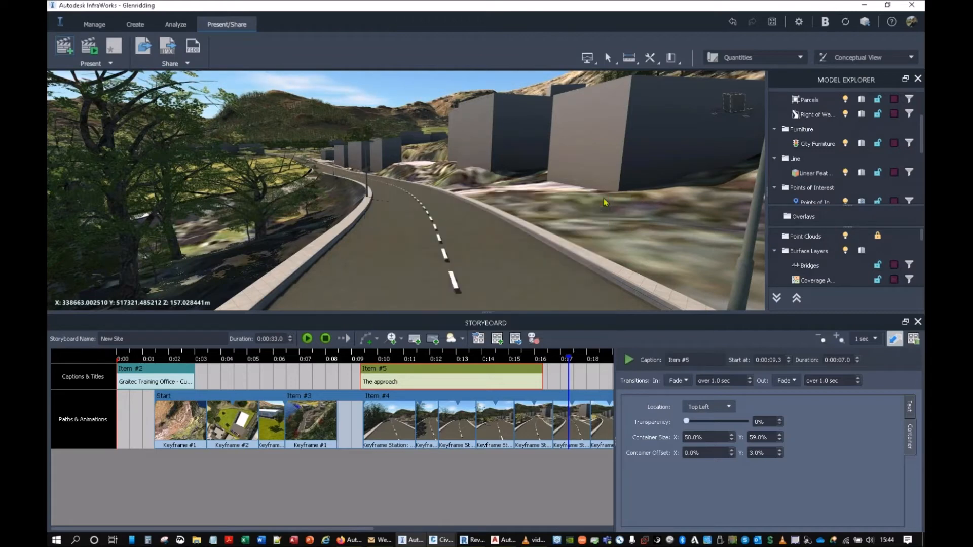
# Move the playhead to the end of the road drive-through and select its camera path
pyautogui.scroll(2, 471, 213)
pyautogui.moveTo(474, 212); pyautogui.dragTo(657, 180)
pyautogui.moveTo(658, 179); pyautogui.dragTo(391, 219, button='middle')
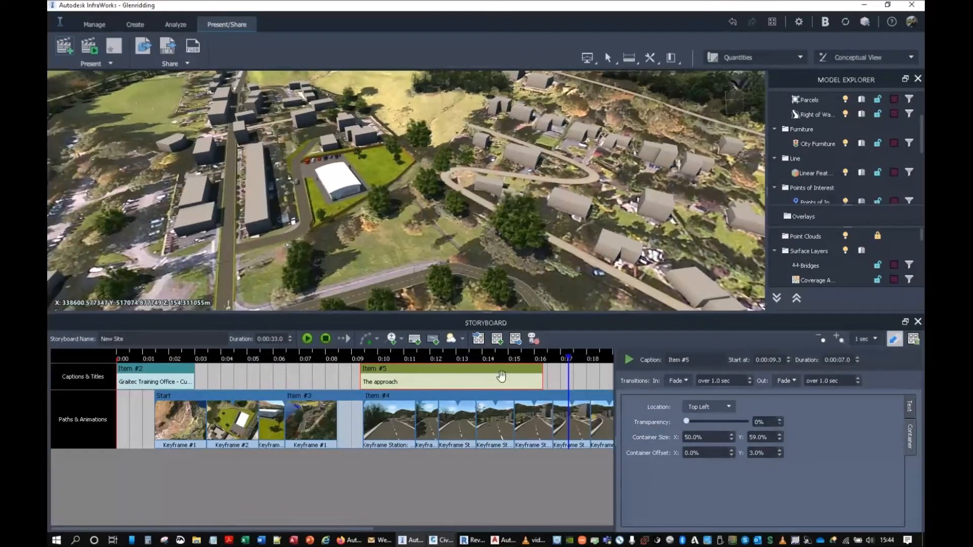
pyautogui.moveTo(569, 358); pyautogui.dragTo(832, 350)
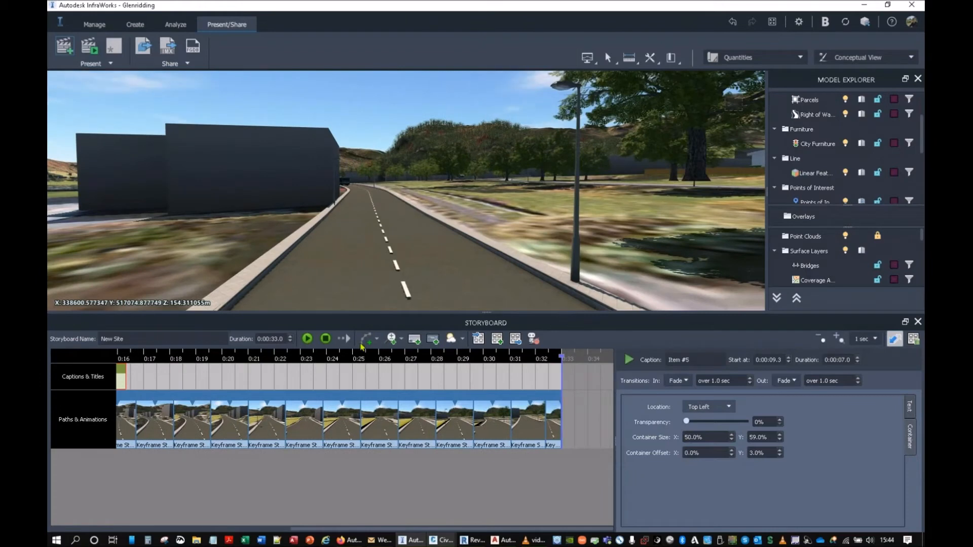
pyautogui.click(596, 383)
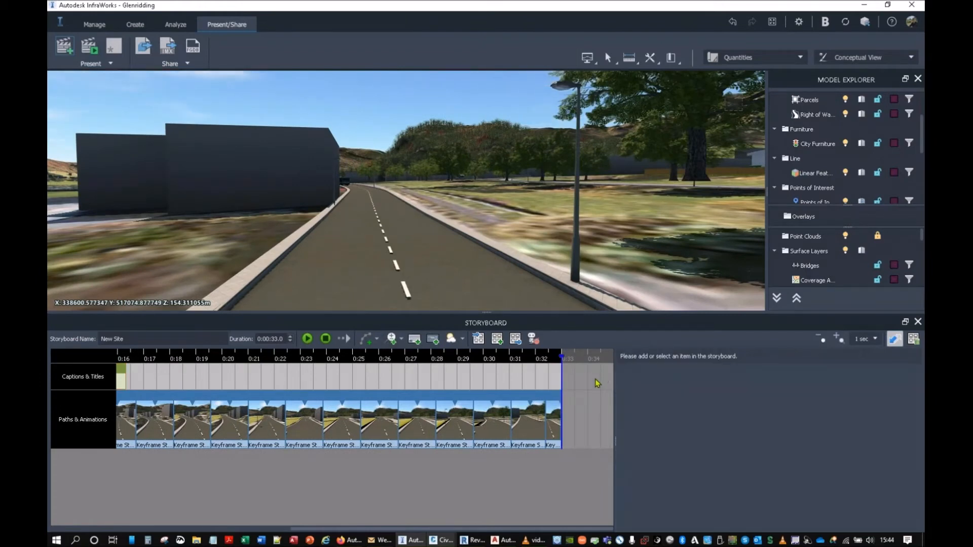
pyautogui.click(545, 399)
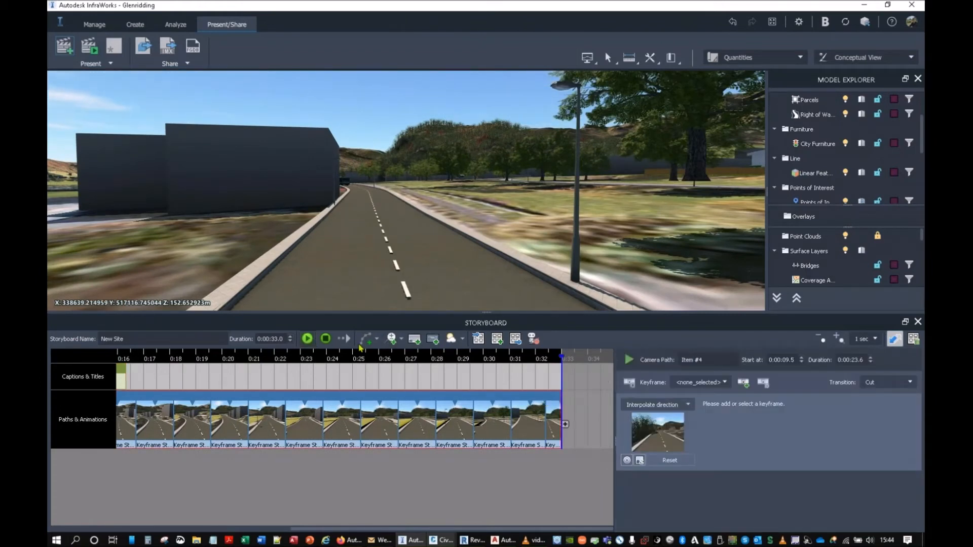
# Add a camera path animation after the road drive-through, with its first keyframe looking straight down on the white-roofed site building
pyautogui.scroll(-4, 478, 198)
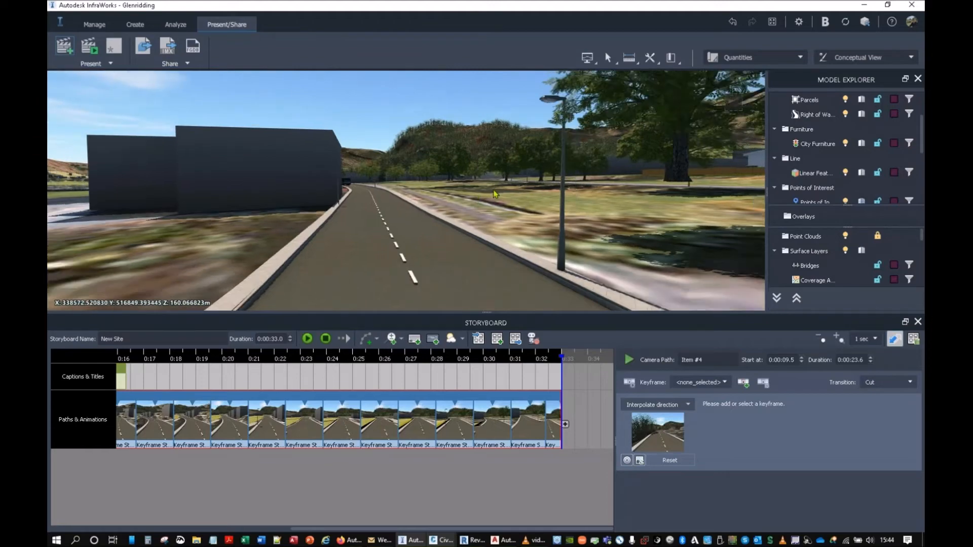
pyautogui.moveTo(565, 310); pyautogui.dragTo(567, 197)
pyautogui.scroll(5, 567, 197)
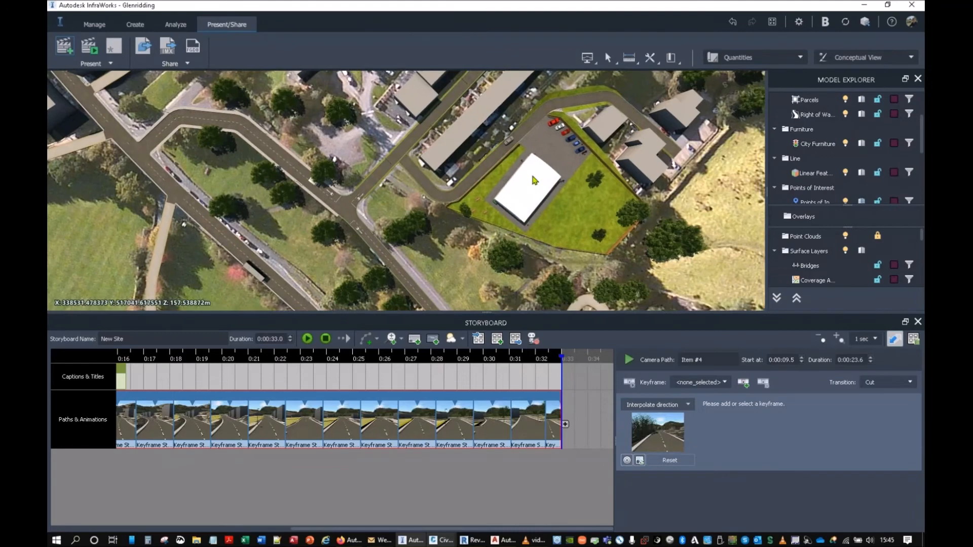
pyautogui.moveTo(551, 198); pyautogui.dragTo(513, 196, button='middle')
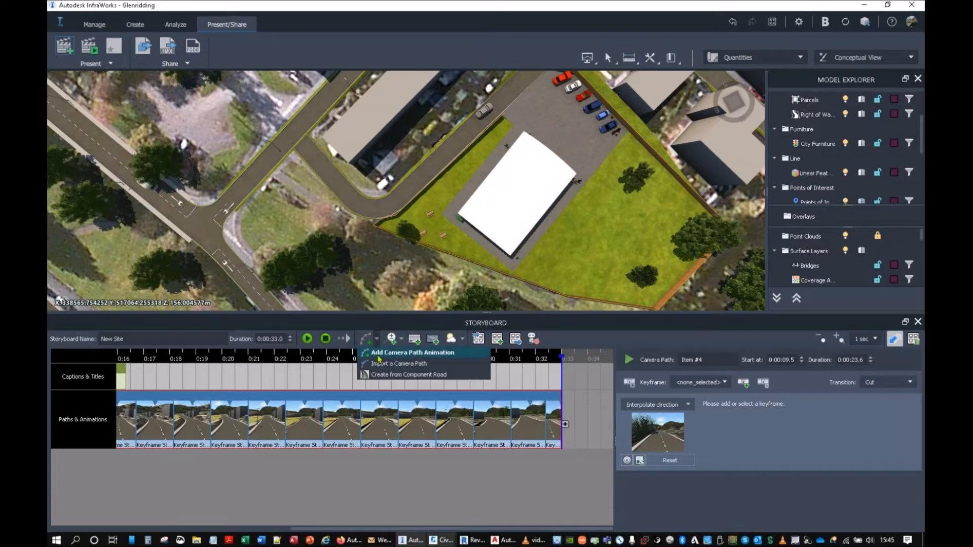
pyautogui.click(566, 425)
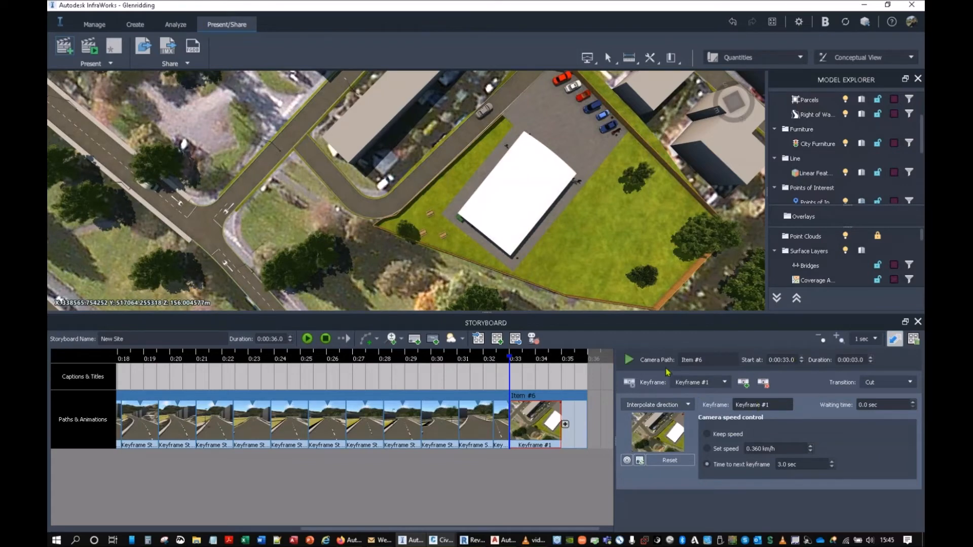
# Set the overhead camera path's transition to Fade from black and scrub through the fade
pyautogui.click(882, 388)
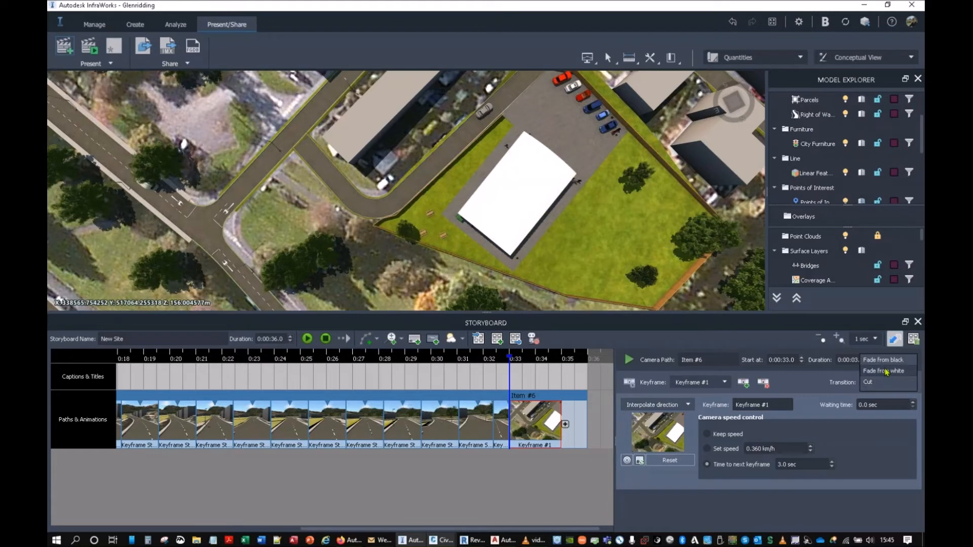
pyautogui.click(884, 360)
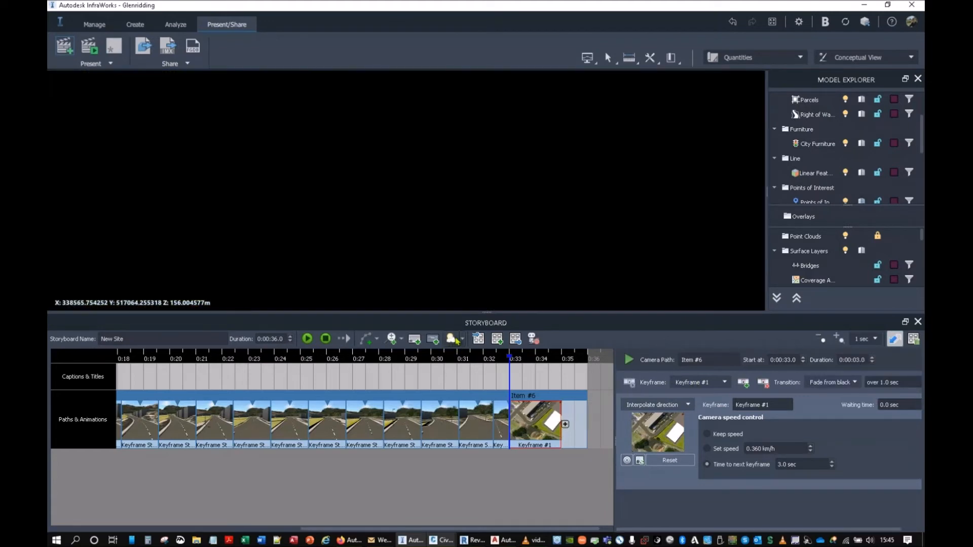
pyautogui.moveTo(510, 360); pyautogui.dragTo(569, 362)
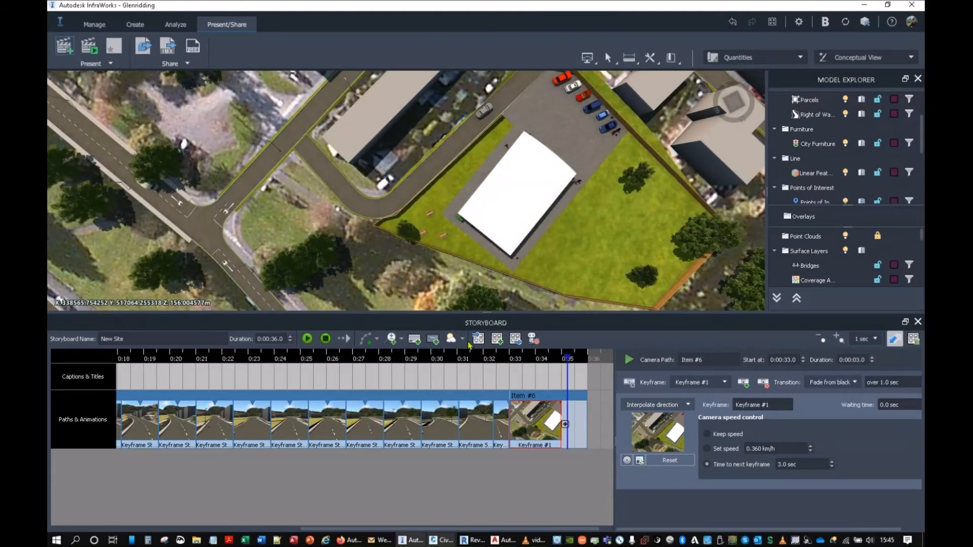
# Add a Date/Time animation at the end of the storyboard, interpolated by Time of day
pyautogui.click(462, 339)
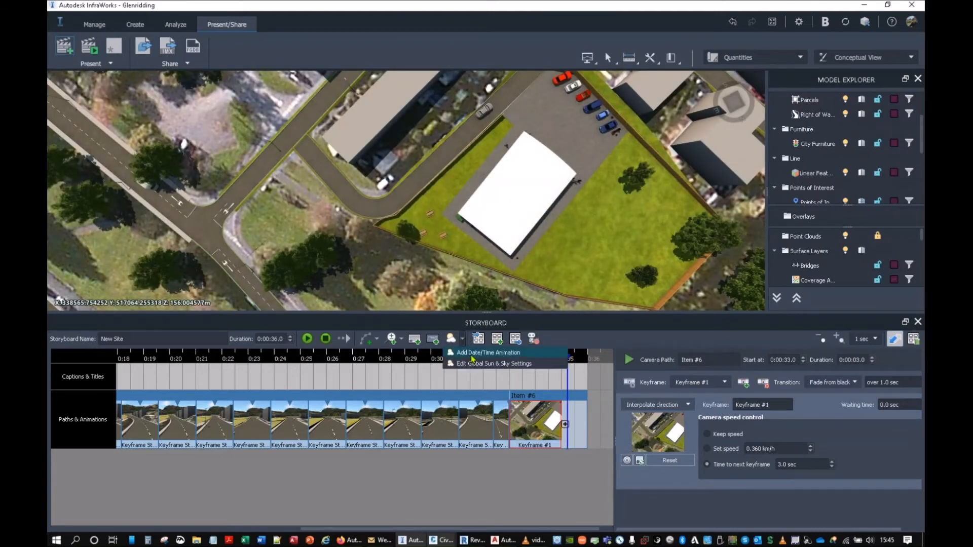
pyautogui.click(472, 355)
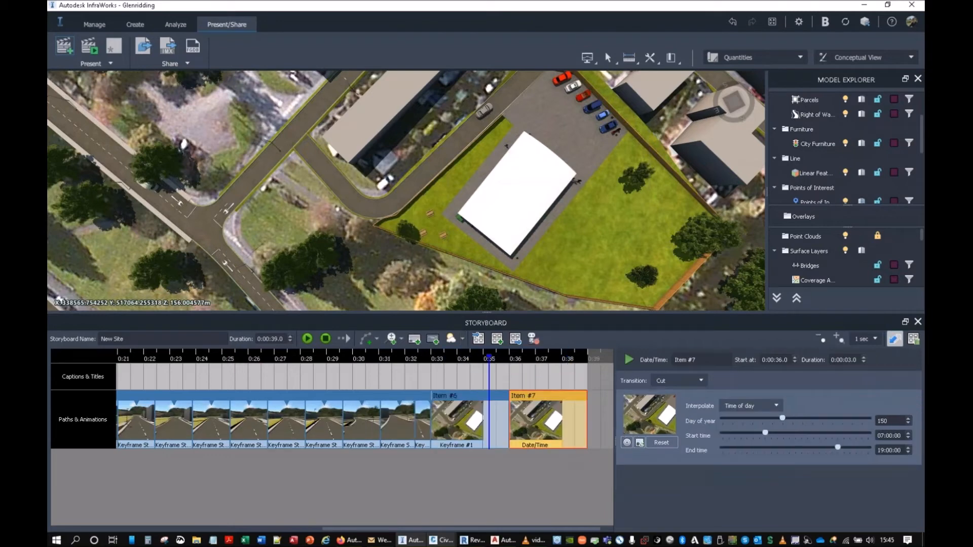
pyautogui.click(748, 408)
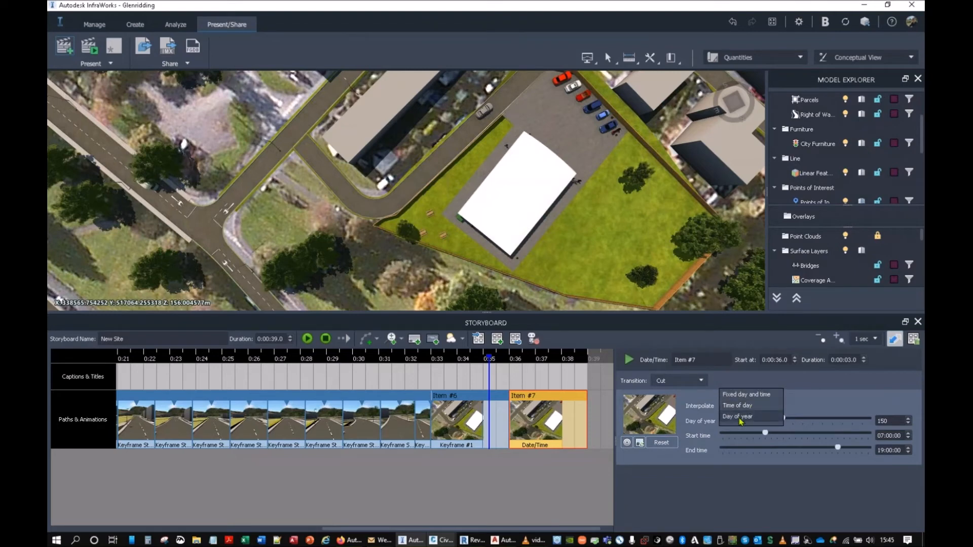
pyautogui.click(740, 407)
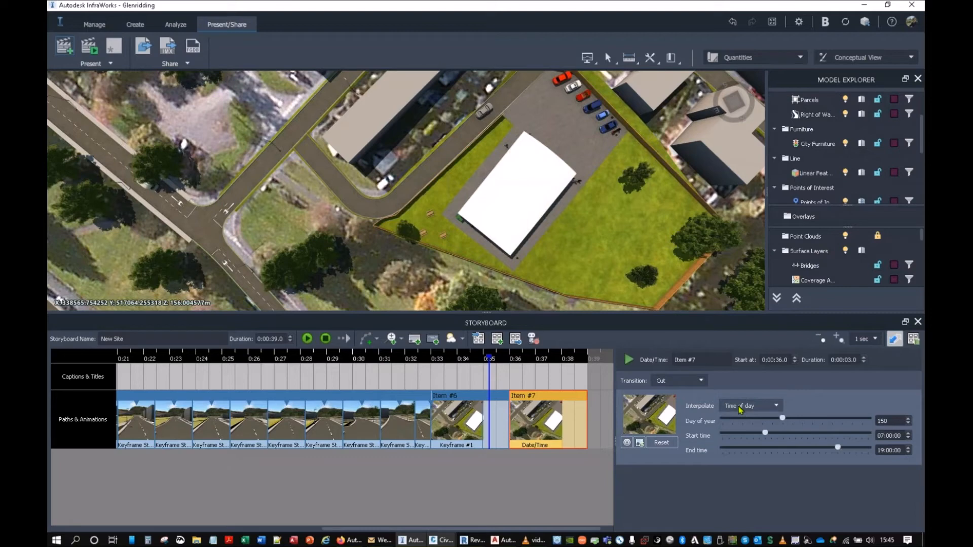
# Set the Date/Time animation to day 302, from 03:06:28 to 22:16:23, and preview it
pyautogui.moveTo(787, 417); pyautogui.dragTo(843, 420)
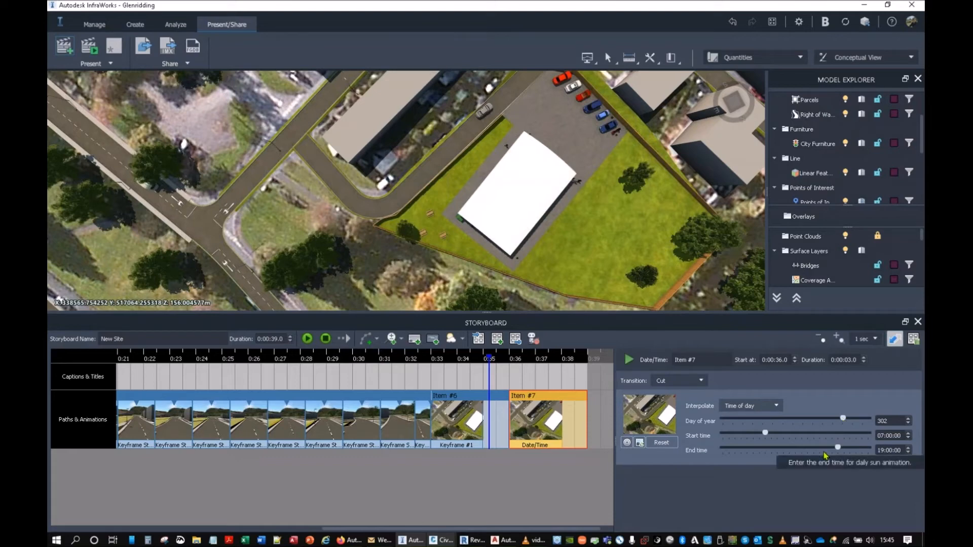
pyautogui.moveTo(765, 433); pyautogui.dragTo(741, 434)
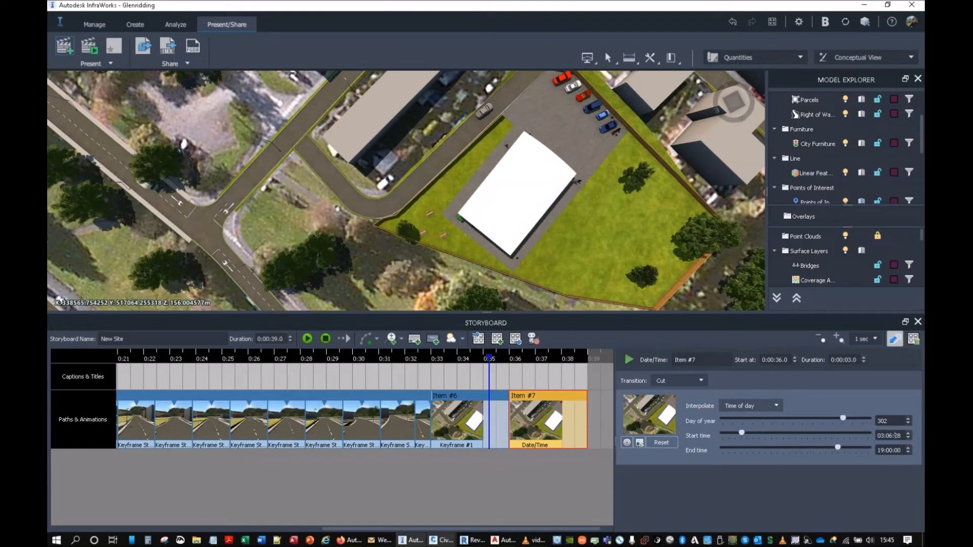
pyautogui.moveTo(838, 448); pyautogui.dragTo(857, 448)
pyautogui.click(628, 360)
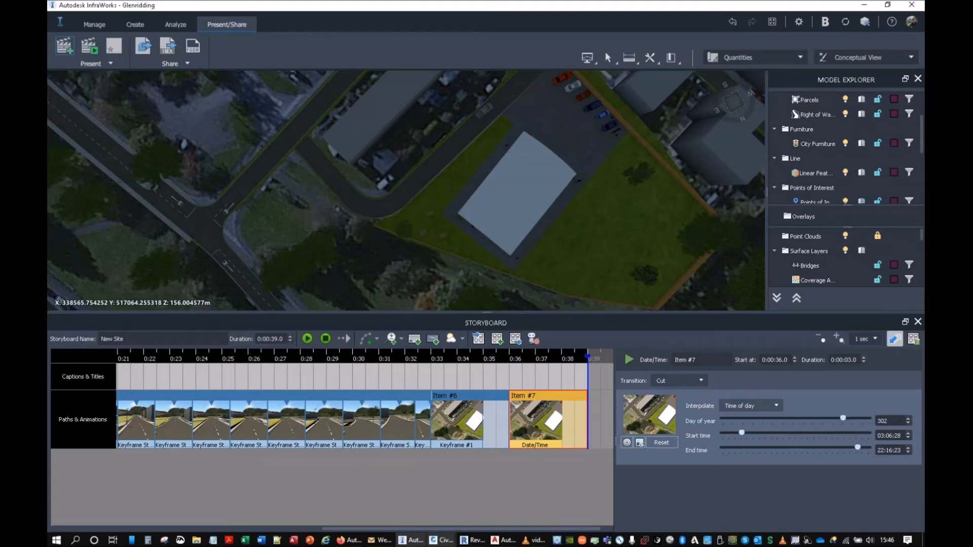
# Interpolate the Date/Time animation by Day of year, from day 1 to 365 at 09:01:56, and preview it
pyautogui.click(778, 407)
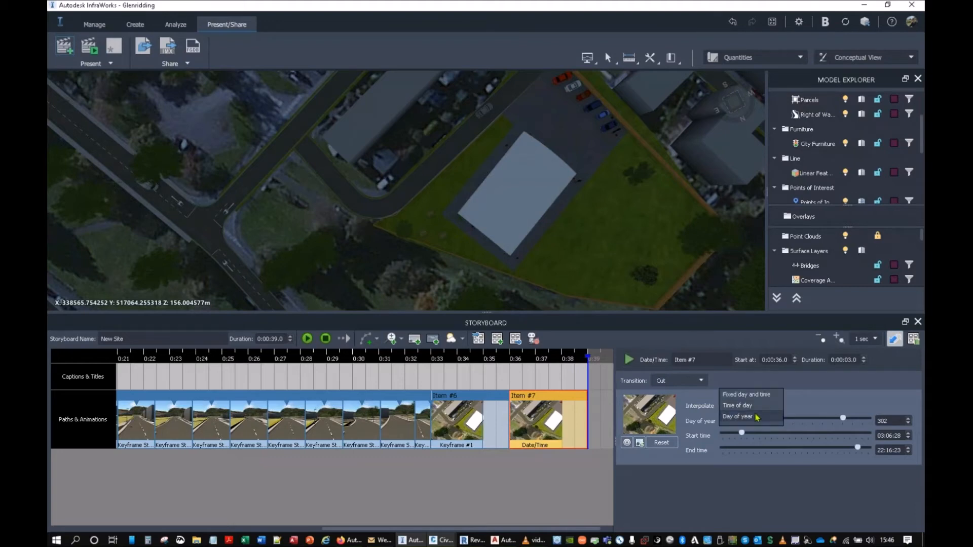
pyautogui.click(758, 418)
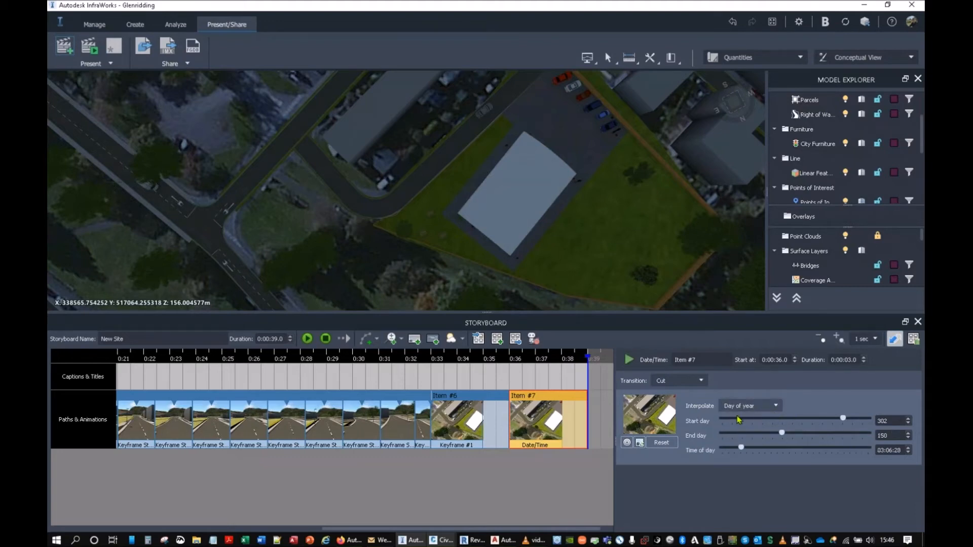
pyautogui.moveTo(844, 419); pyautogui.dragTo(708, 427)
pyautogui.moveTo(784, 434); pyautogui.dragTo(886, 439)
pyautogui.moveTo(742, 450); pyautogui.dragTo(777, 450)
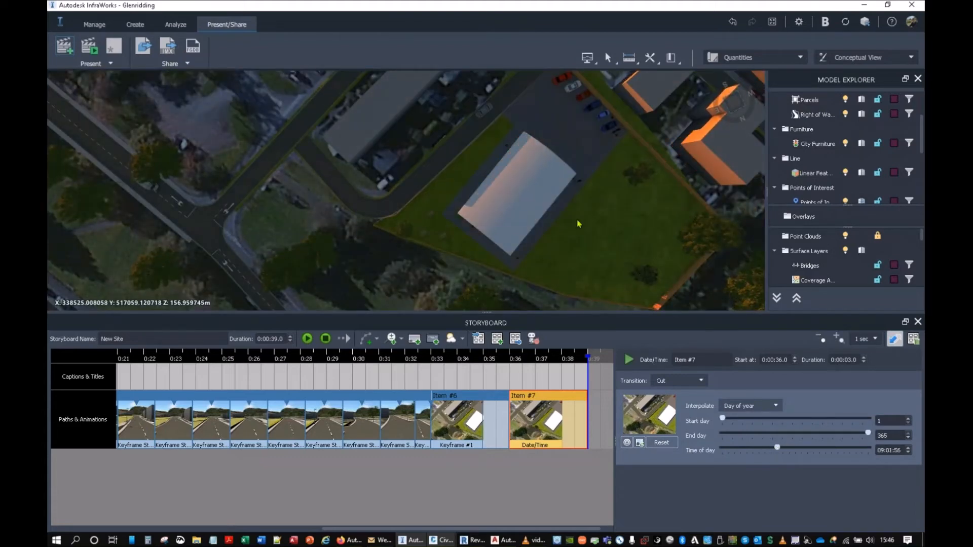
pyautogui.click(629, 359)
pyautogui.click(325, 339)
pyautogui.click(325, 340)
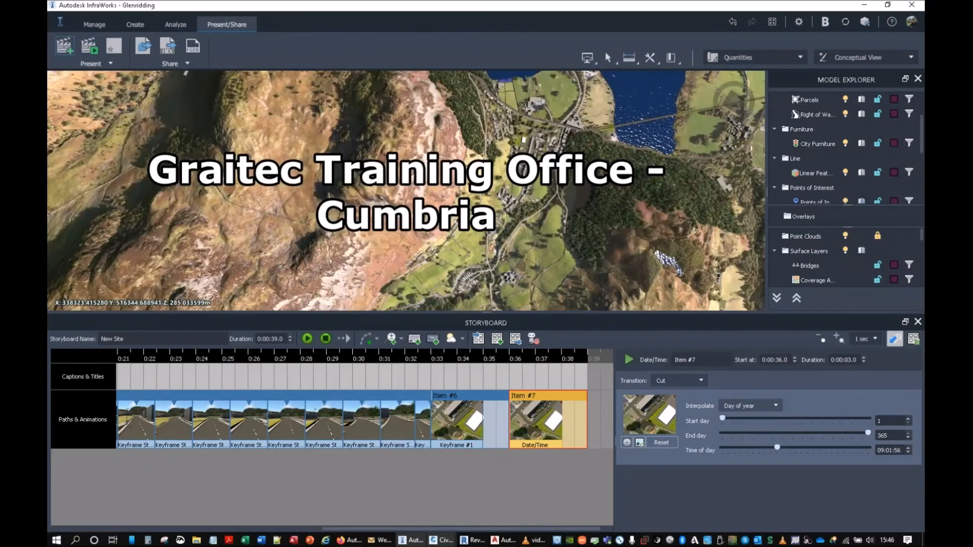
# Close and reopen the storyboard editor, and scrub from the opening title to the close view of the site building
pyautogui.click(919, 322)
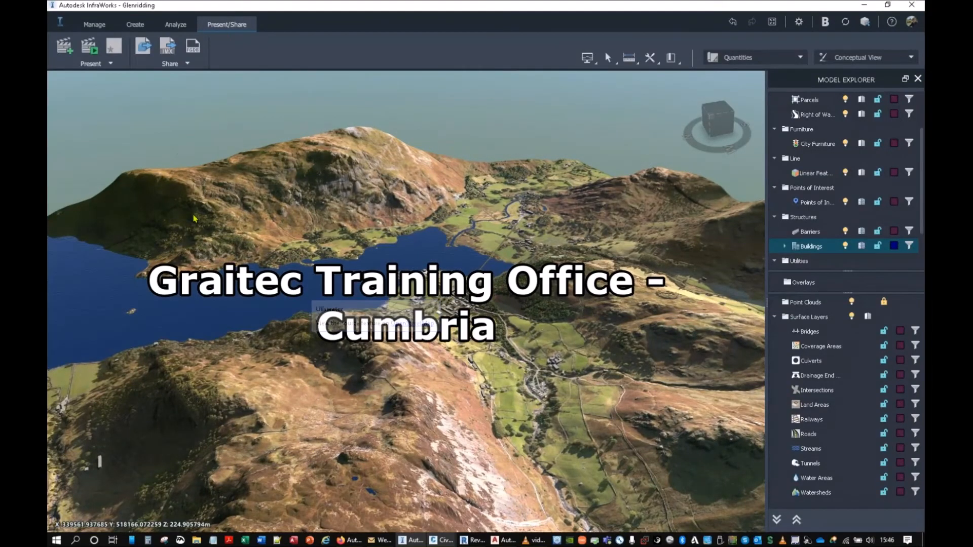
pyautogui.click(65, 47)
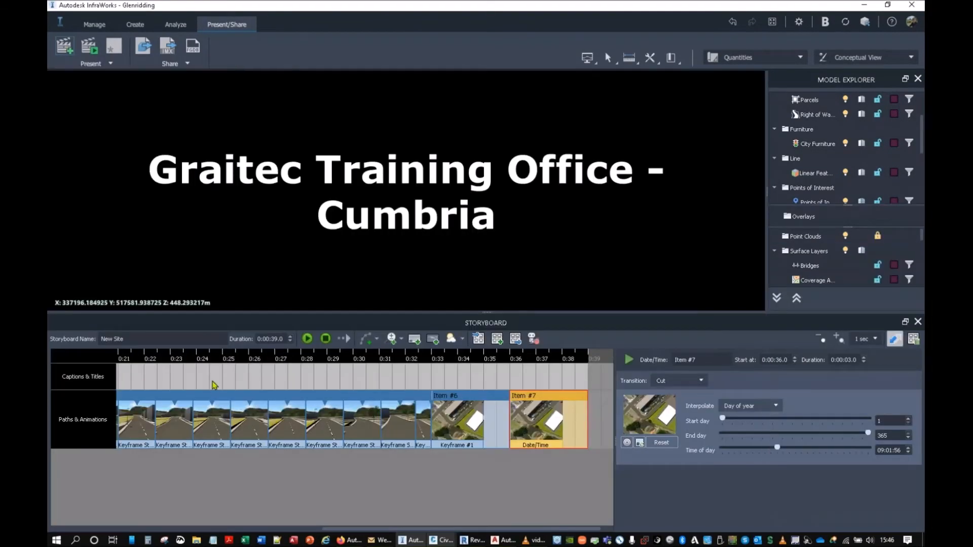
pyautogui.click(369, 385)
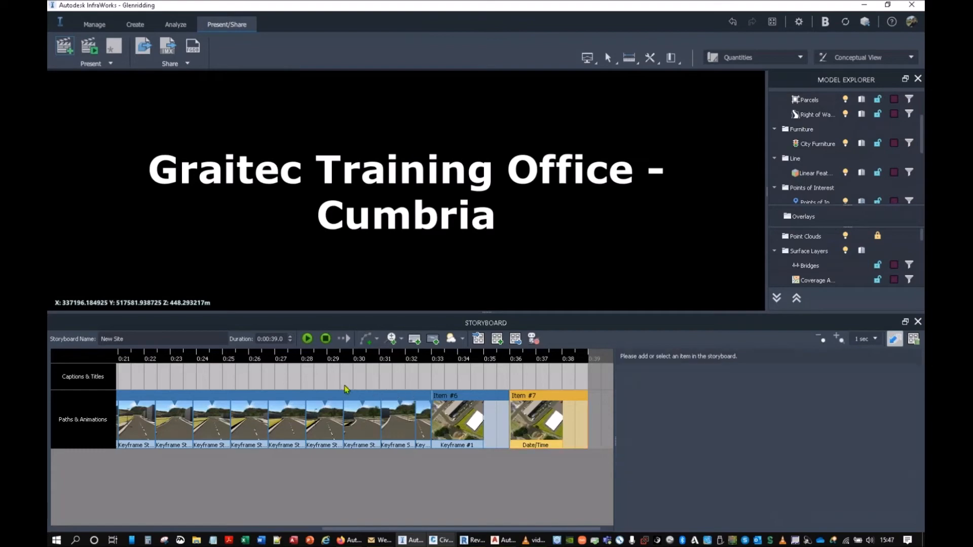
pyautogui.moveTo(343, 531); pyautogui.dragTo(72, 531)
pyautogui.moveTo(119, 358); pyautogui.dragTo(266, 359)
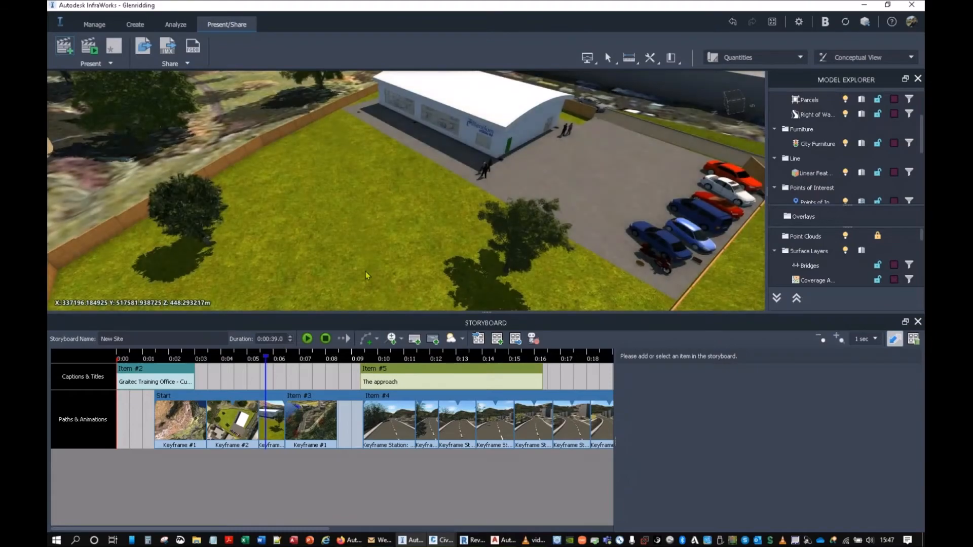
# Close the storyboard editor and view the site and the surrounding village from above
pyautogui.click(918, 322)
pyautogui.scroll(-5, 456, 275)
pyautogui.scroll(-10, 354, 289)
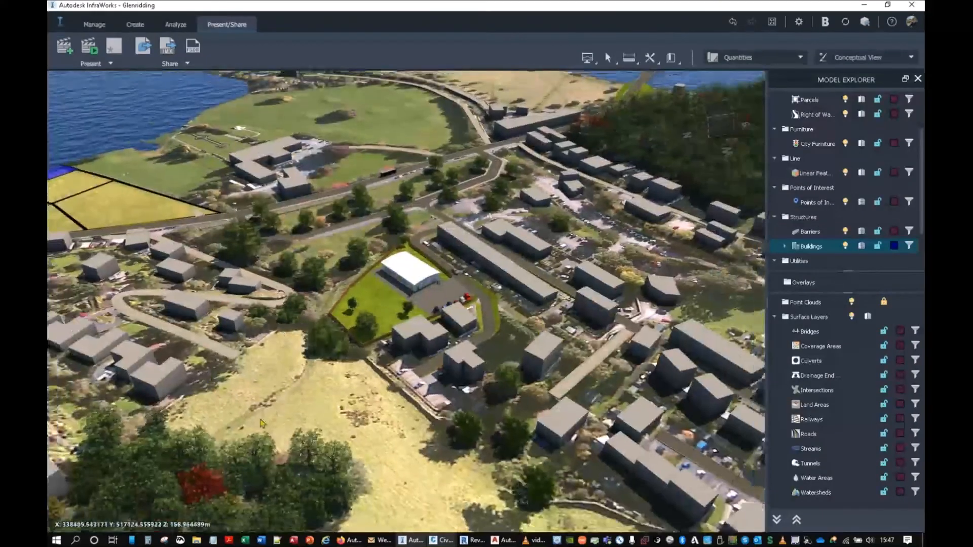
pyautogui.scroll(-3, 310, 275)
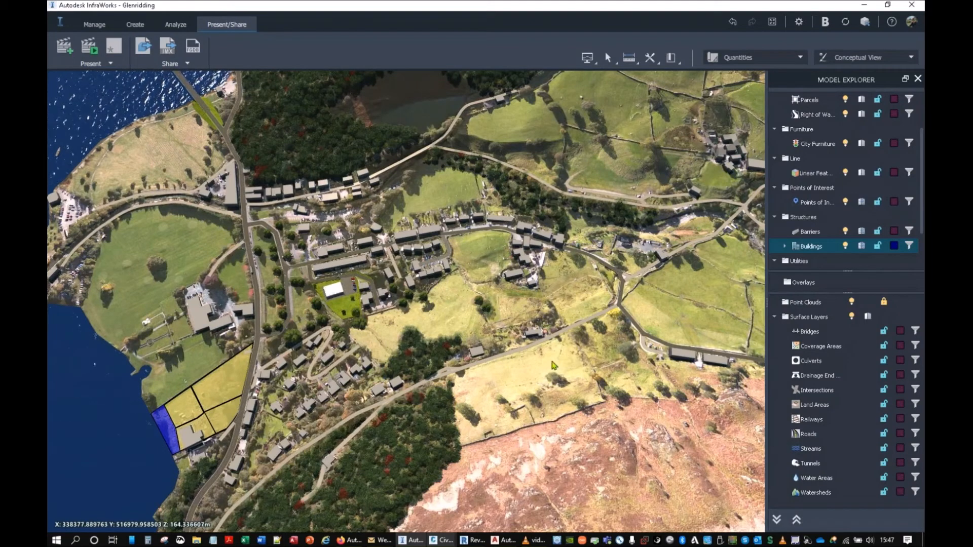
# Switch to AutoCAD Map 3D, review the available sources of the SQLite_1 connection in Data Connect, and close Data Connect
pyautogui.click(504, 540)
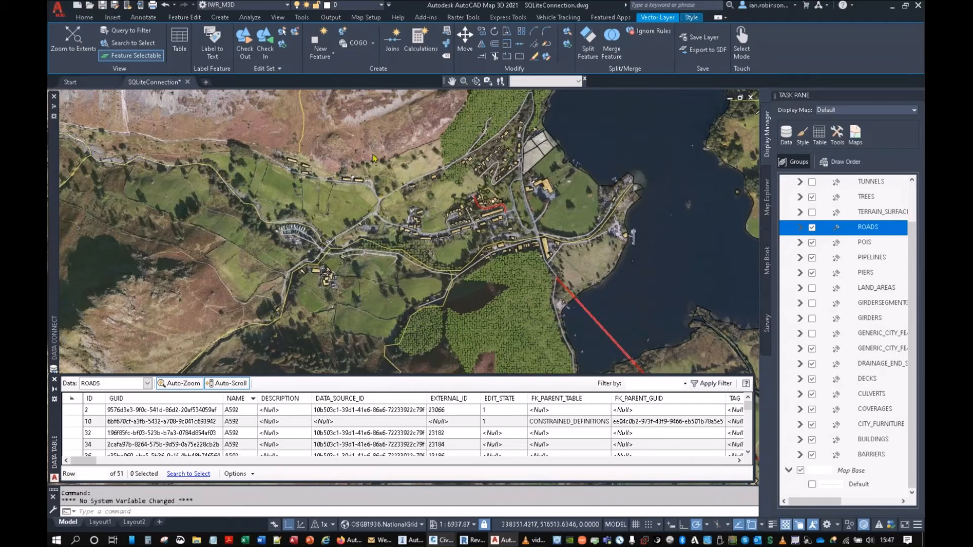
pyautogui.moveTo(54, 142)
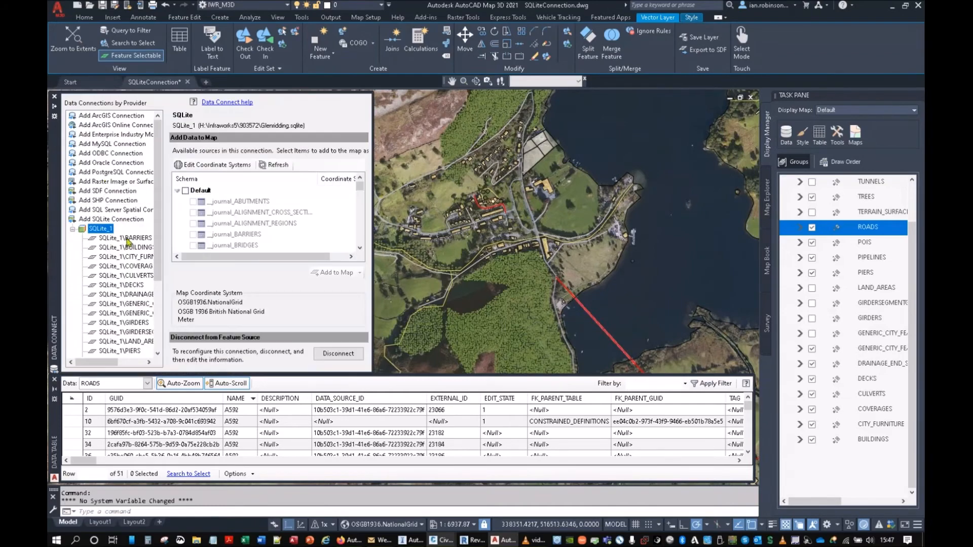
pyautogui.scroll(-5, 246, 208)
pyautogui.scroll(-8, 248, 213)
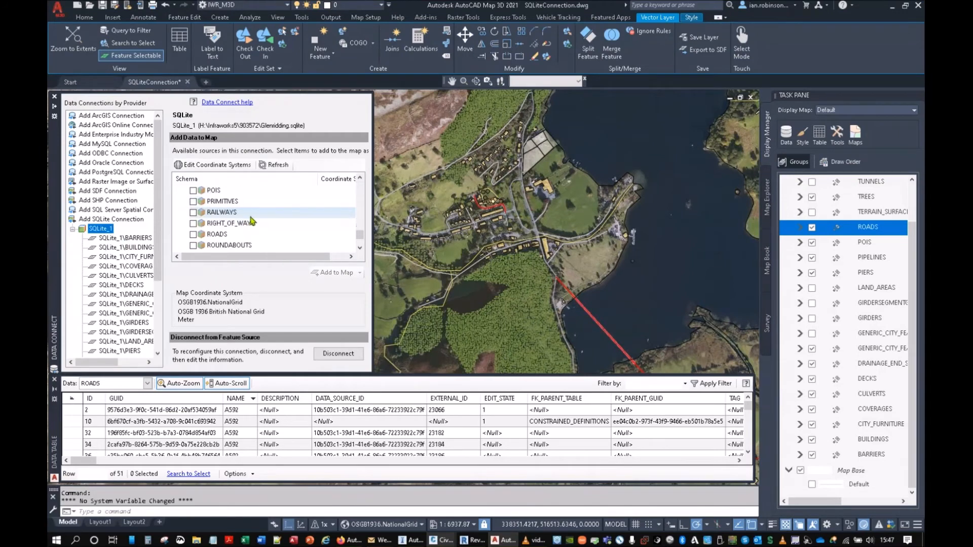
pyautogui.scroll(-5, 250, 220)
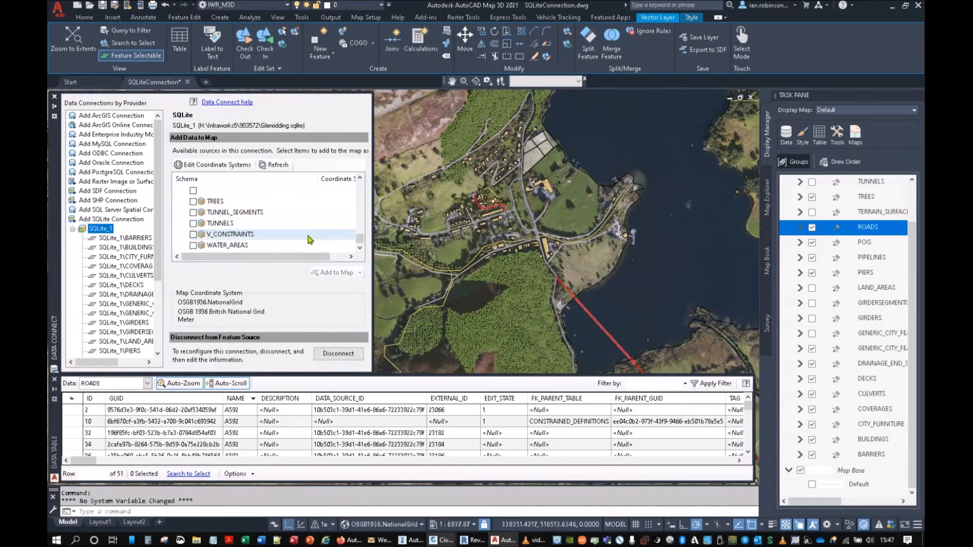
pyautogui.scroll(-1, 304, 238)
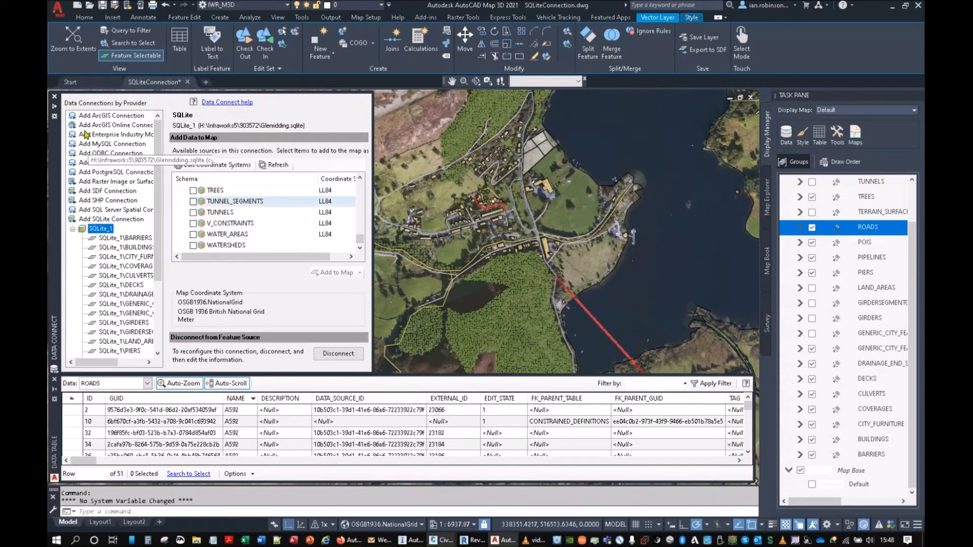
pyautogui.click(54, 96)
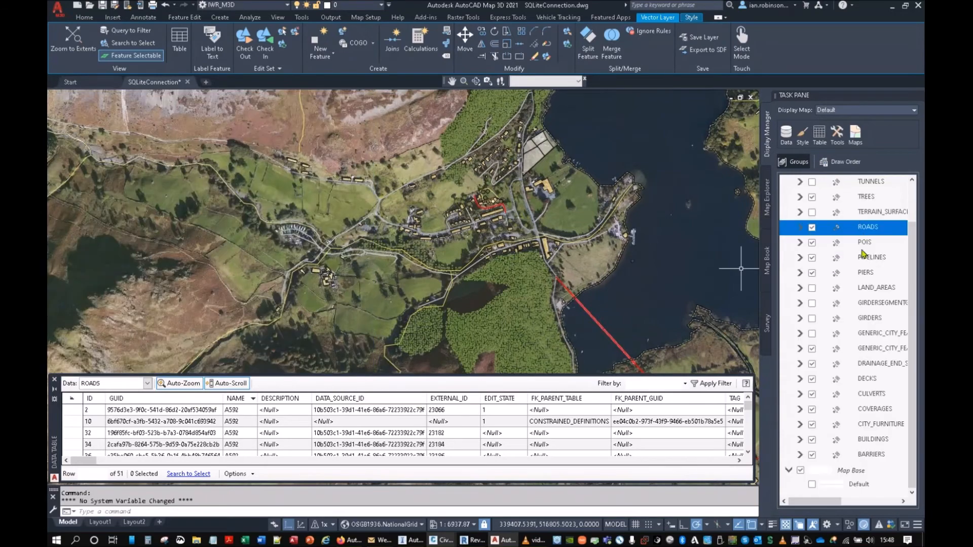
# Examine the site building, its boundary and the neighbouring roads up close on the map, and the surrounding valley and lake
pyautogui.scroll(6, 529, 248)
pyautogui.moveTo(450, 185); pyautogui.dragTo(529, 290, button='middle')
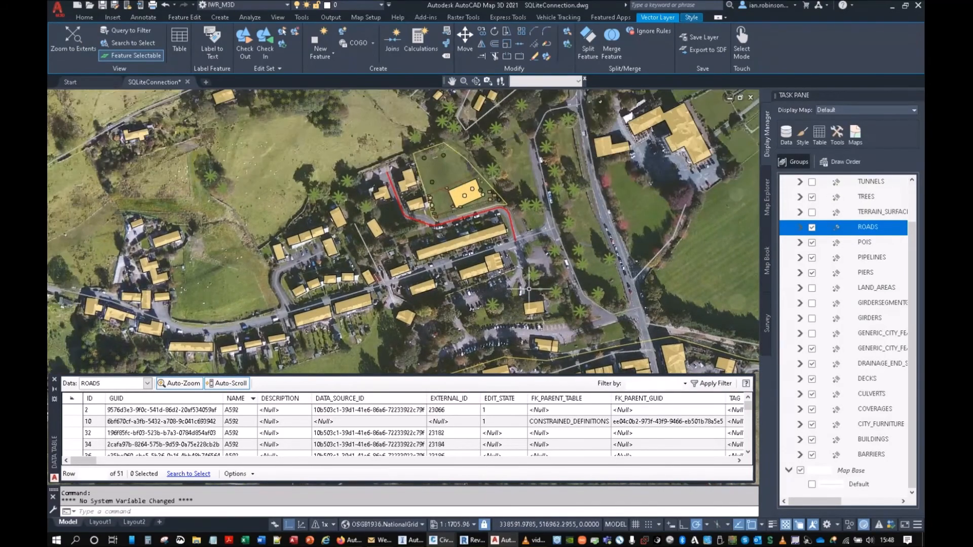
pyautogui.scroll(6, 470, 184)
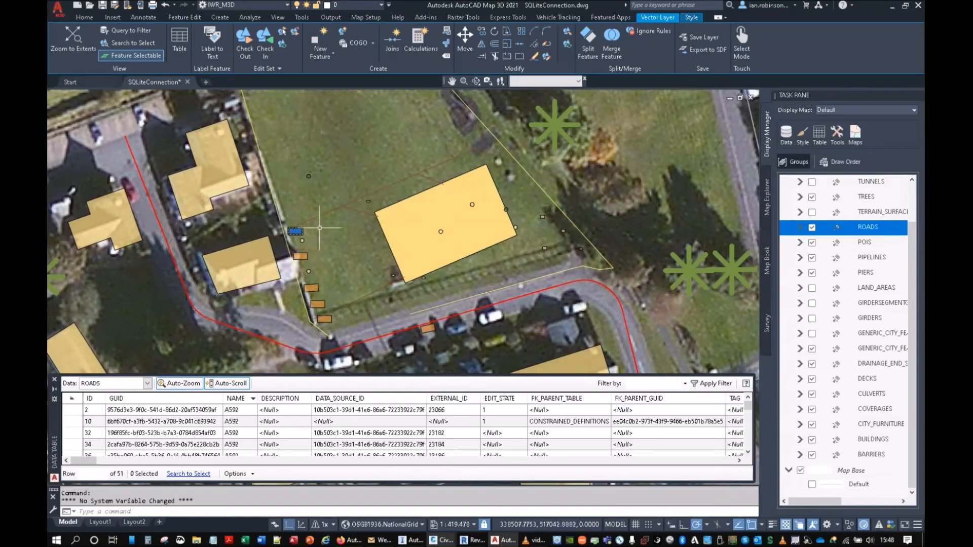
pyautogui.scroll(-5, 498, 203)
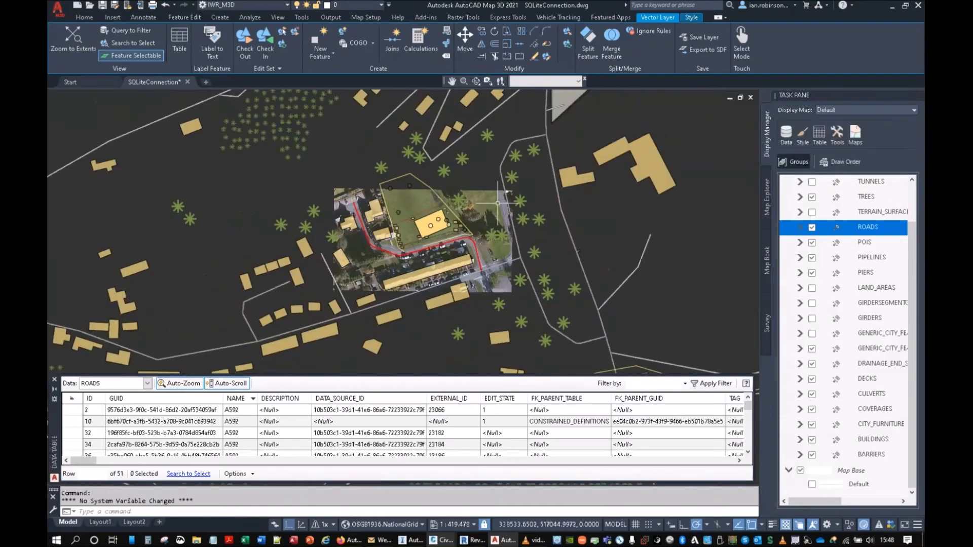
pyautogui.scroll(-5, 531, 235)
pyautogui.moveTo(563, 222); pyautogui.dragTo(487, 175, button='middle')
pyautogui.scroll(-3, 513, 190)
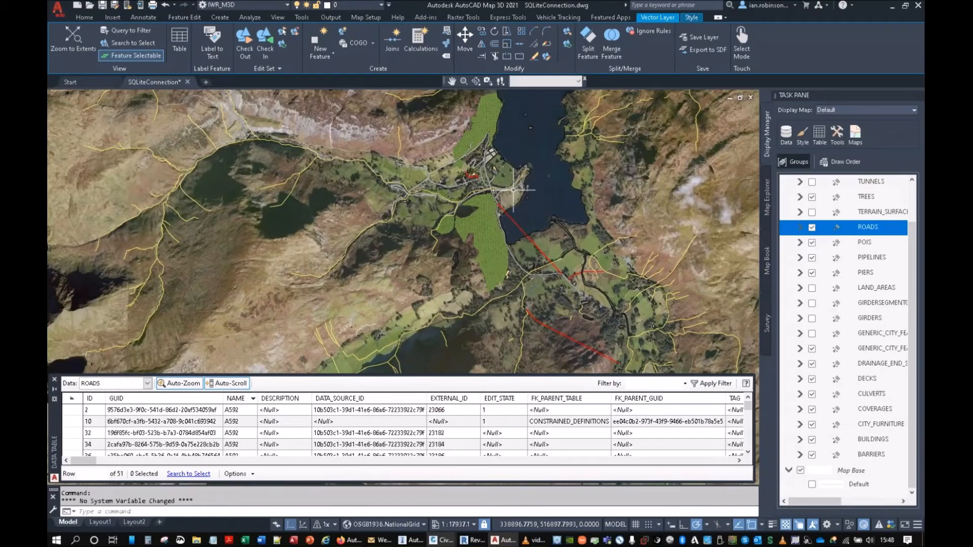
pyautogui.scroll(1, 838, 224)
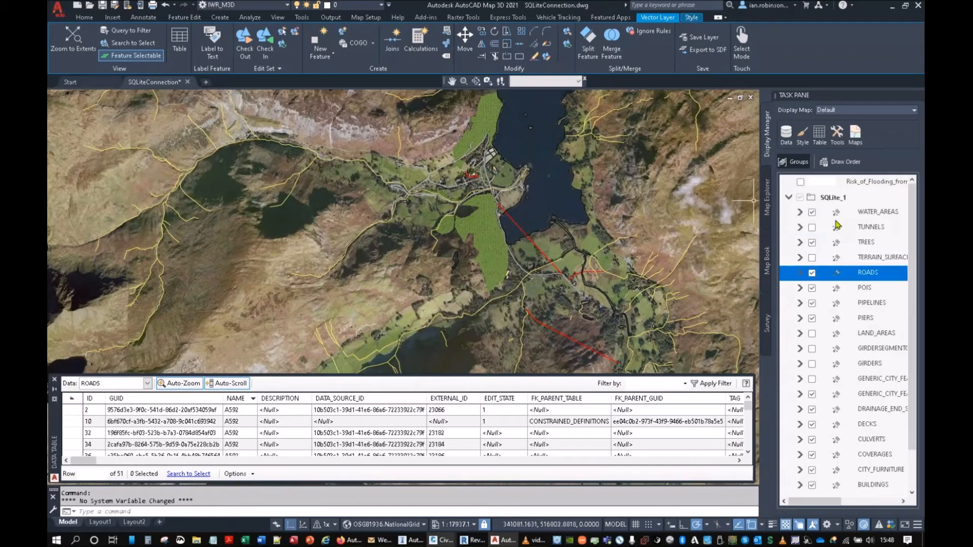
# Select the Risk_of_Flooding raster layer and turn on its display over the village
pyautogui.click(848, 185)
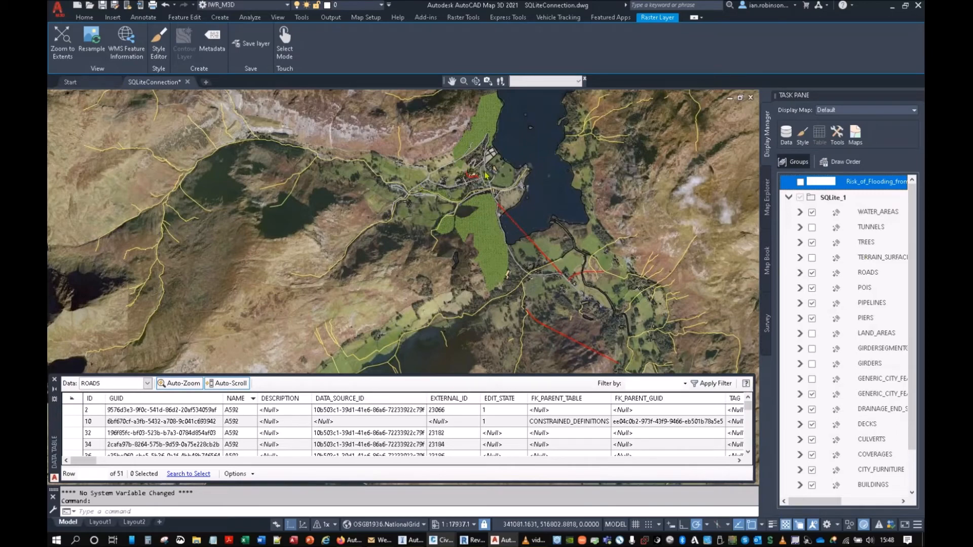
pyautogui.scroll(6, 485, 172)
pyautogui.scroll(-6, 471, 199)
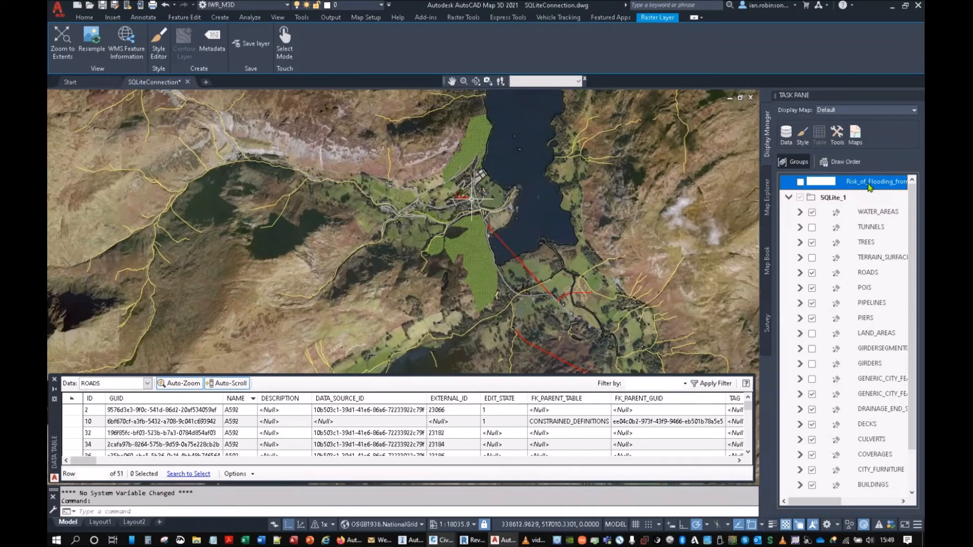
pyautogui.scroll(5, 474, 200)
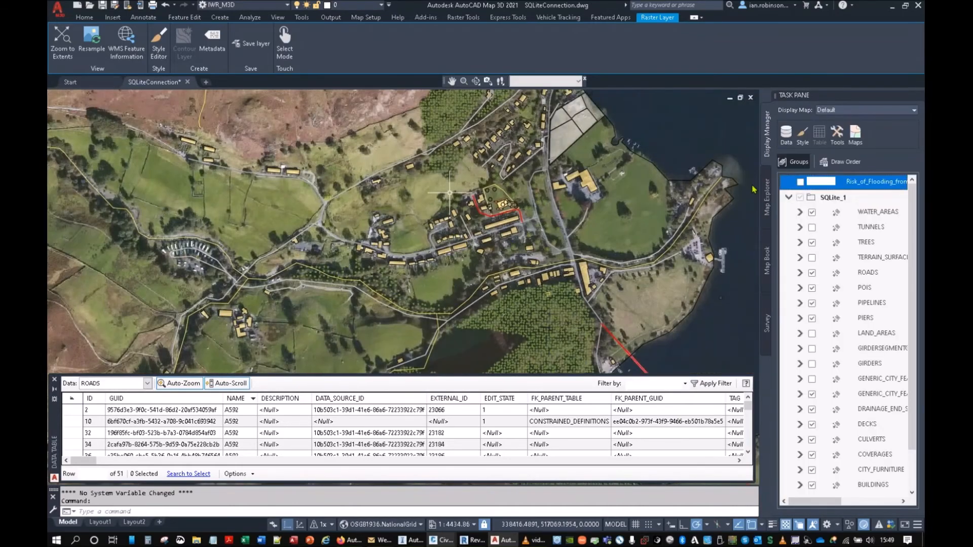
pyautogui.click(801, 181)
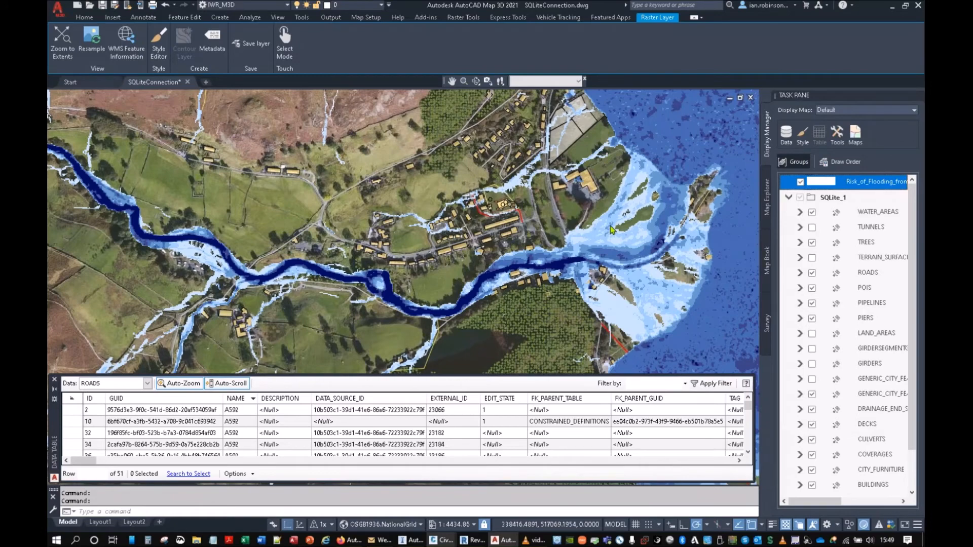
# Examine the flood risk extents along the river, around the riverside buildings and at the lake shore
pyautogui.moveTo(469, 243); pyautogui.dragTo(451, 169, button='middle')
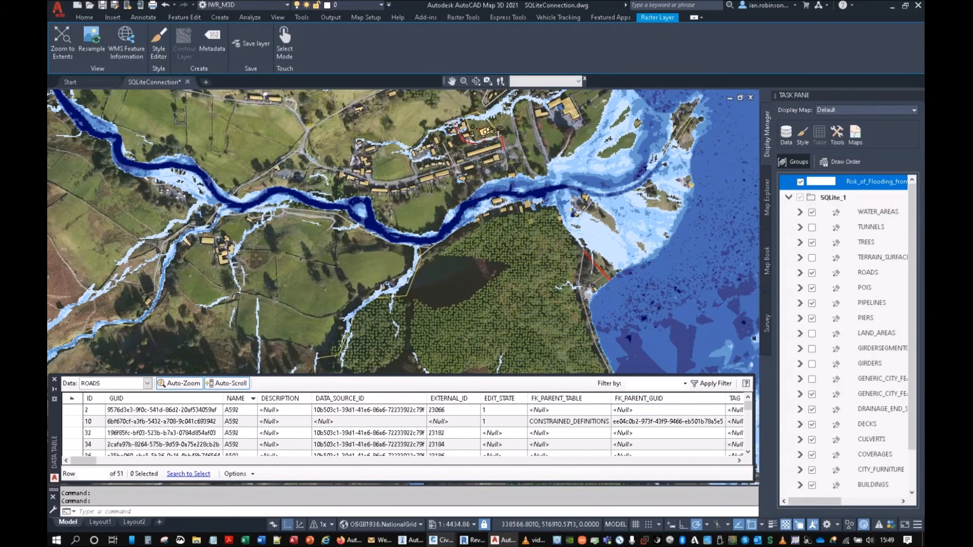
pyautogui.scroll(4, 499, 191)
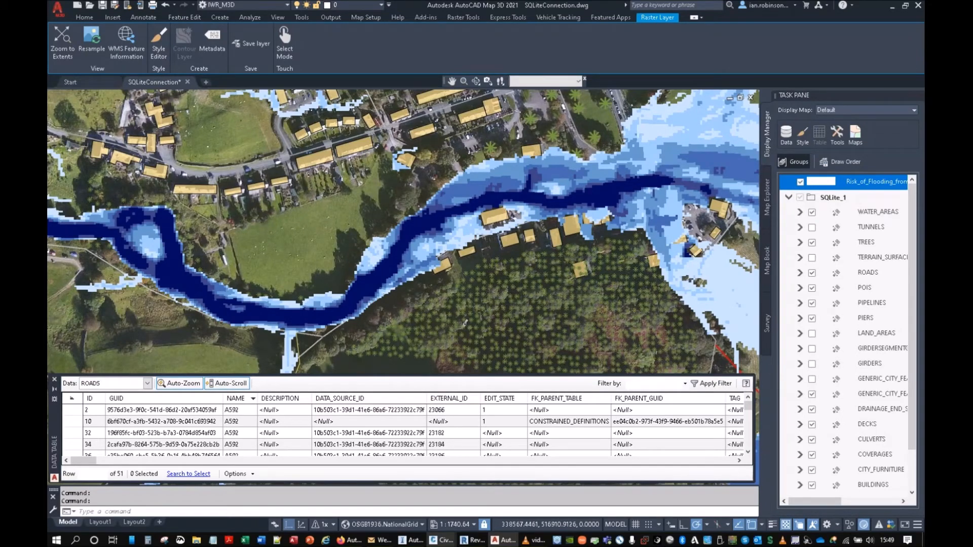
pyautogui.scroll(-2, 542, 260)
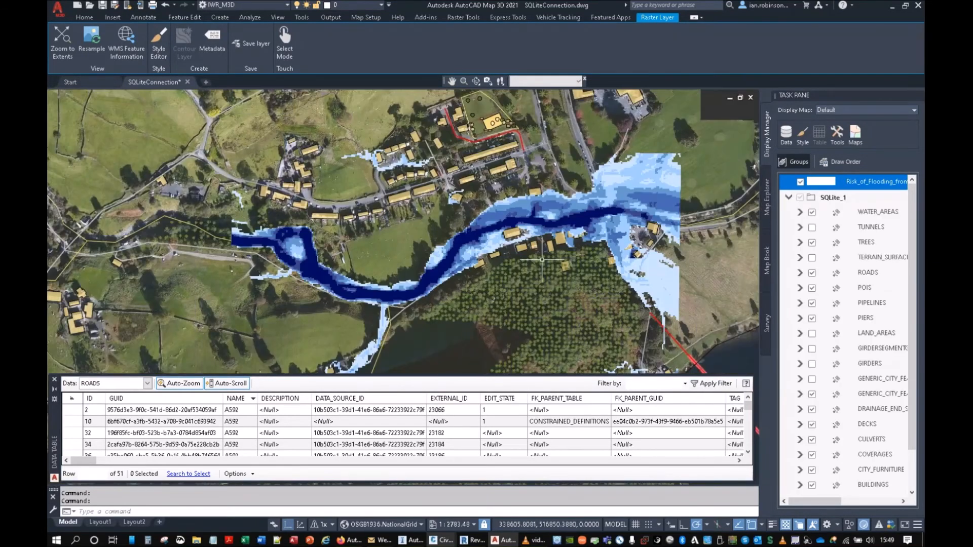
pyautogui.moveTo(541, 260); pyautogui.dragTo(393, 262, button='middle')
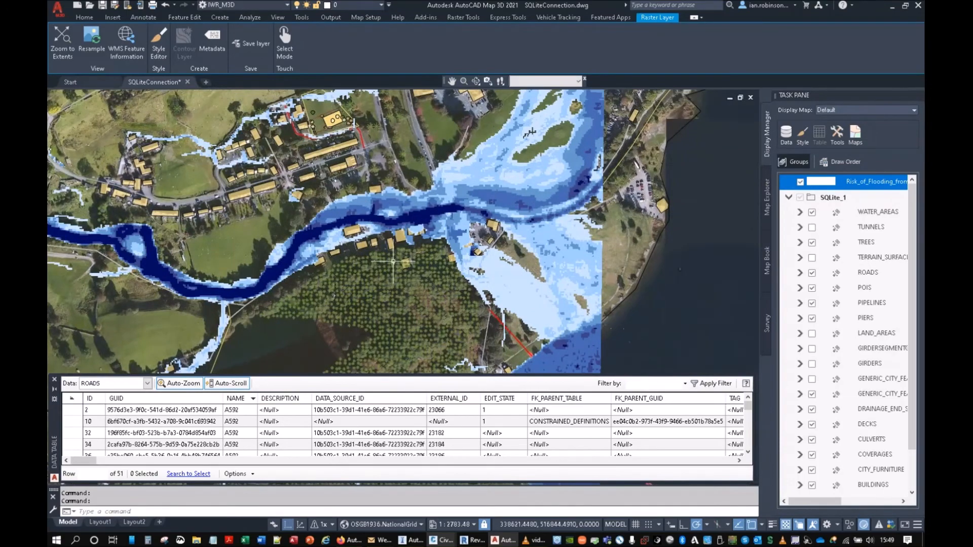
pyautogui.moveTo(393, 262)
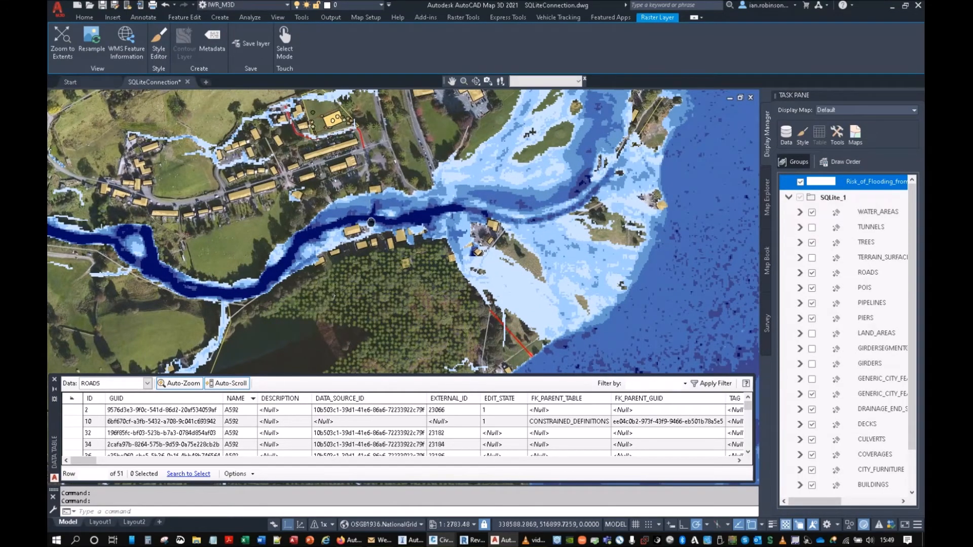
pyautogui.moveTo(370, 221); pyautogui.dragTo(415, 215, button='middle')
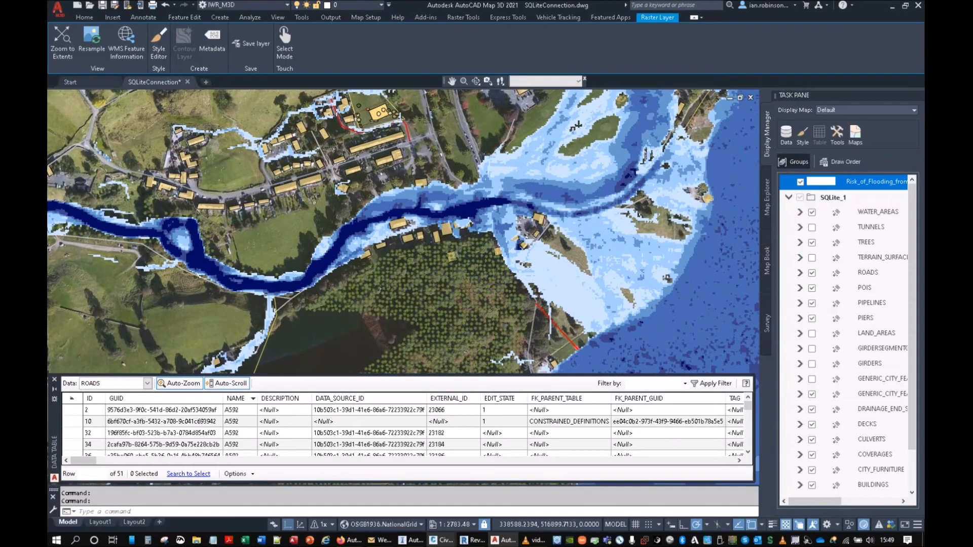
# Open Data Connect, view the SQLite_1 connection and its provider list, and close Data Connect
pyautogui.click(794, 136)
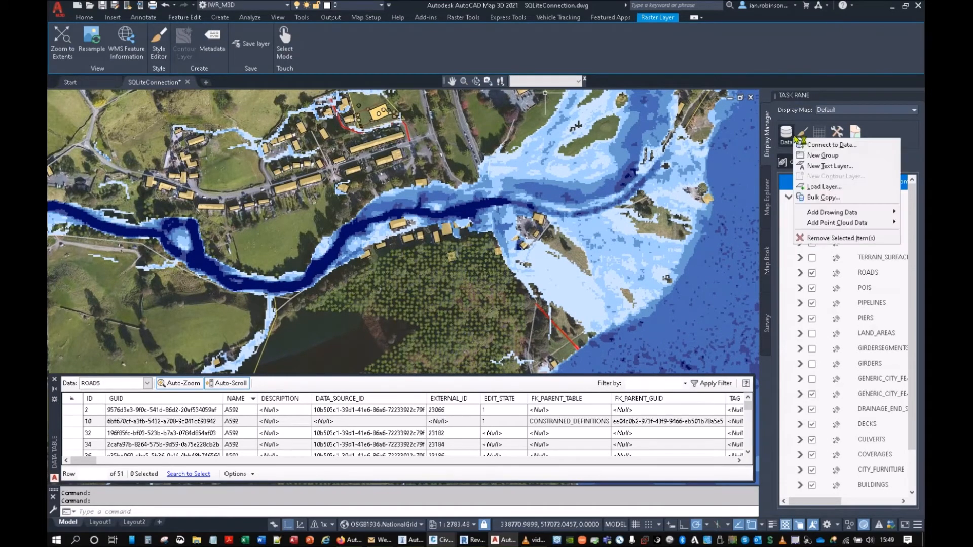
pyautogui.click(826, 138)
pyautogui.click(100, 229)
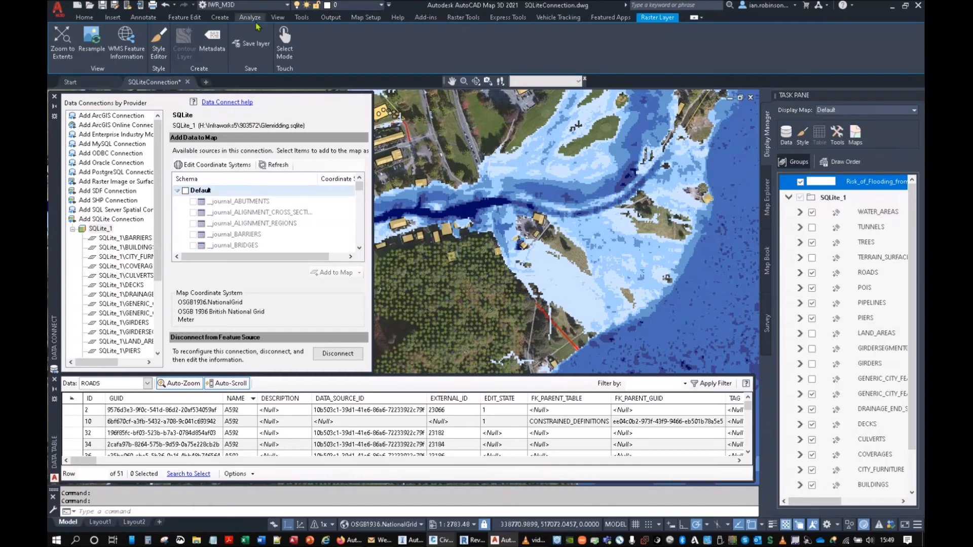
pyautogui.click(54, 96)
# Change the workspace to 2D Drafting Workspace, and minimize AutoCAD Map 3D to return to InfraWorks
pyautogui.click(258, 7)
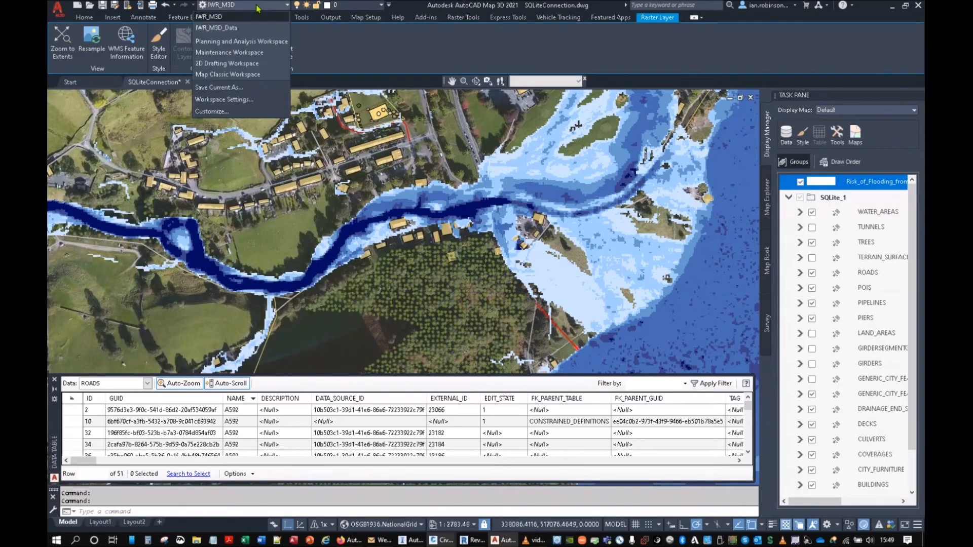
pyautogui.click(245, 64)
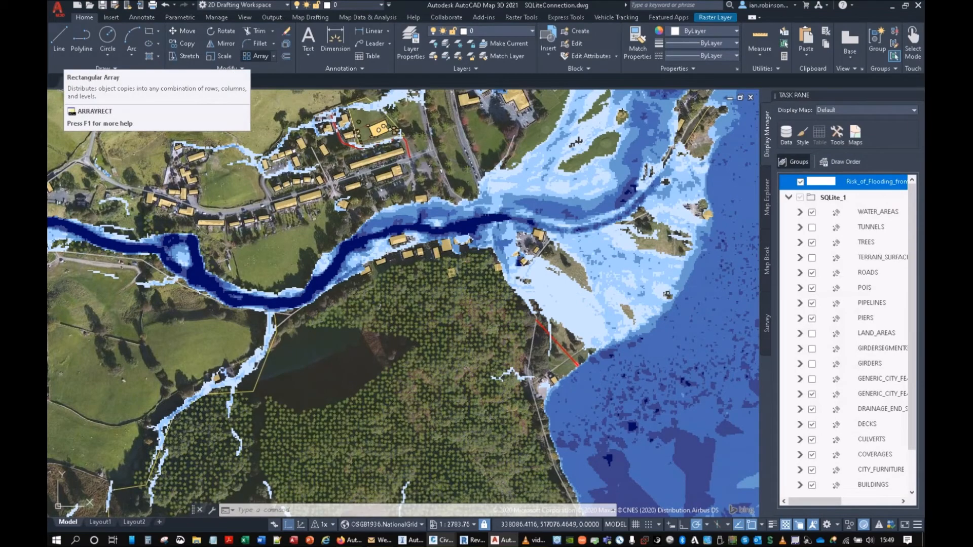
pyautogui.click(893, 7)
# Examine the new site from above and up close, including its building, car park, fence and trees
pyautogui.moveTo(433, 190); pyautogui.dragTo(367, 182)
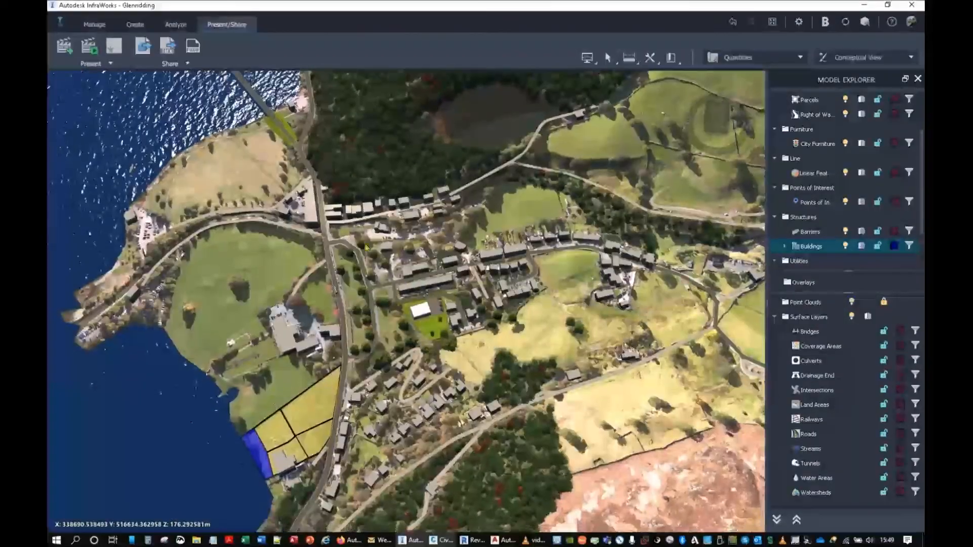
pyautogui.scroll(5, 355, 188)
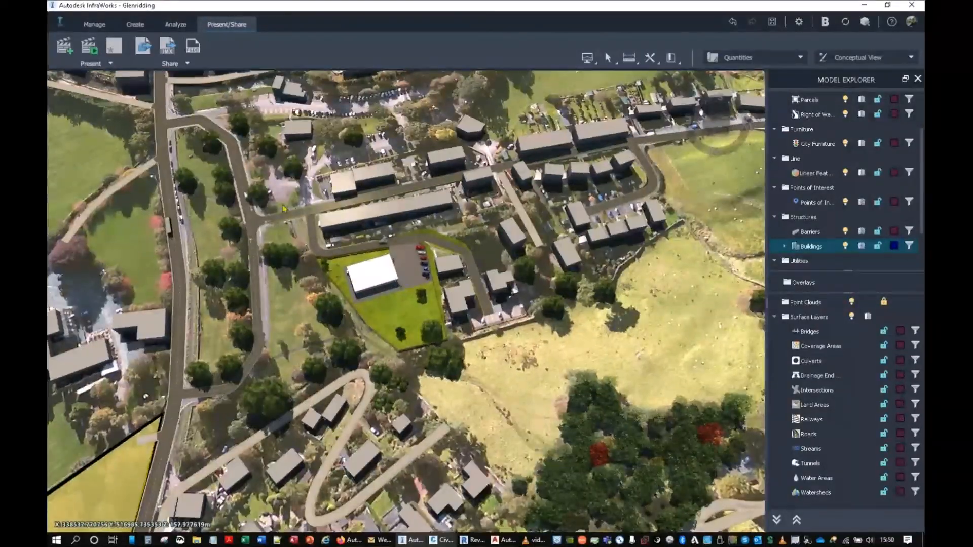
pyautogui.moveTo(332, 191); pyautogui.dragTo(439, 337)
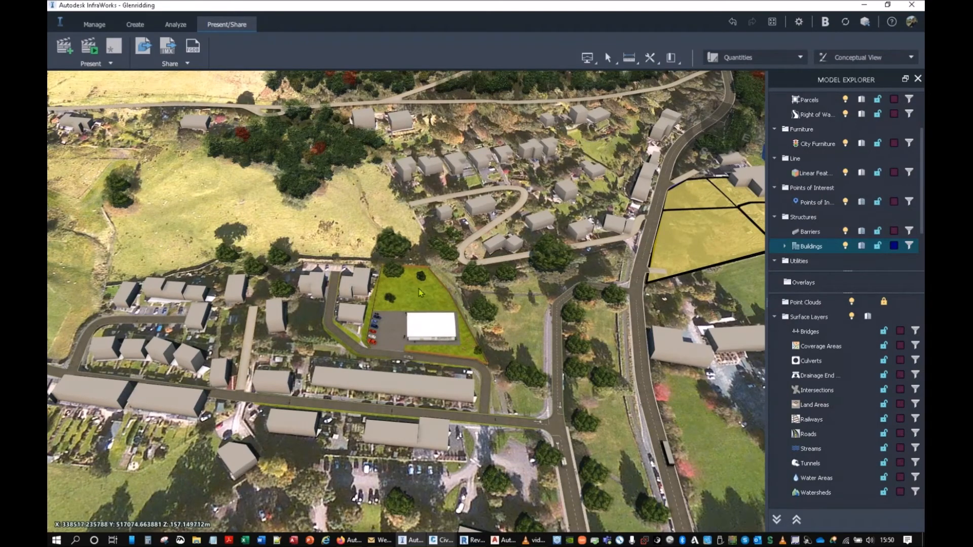
pyautogui.scroll(-5, 400, 291)
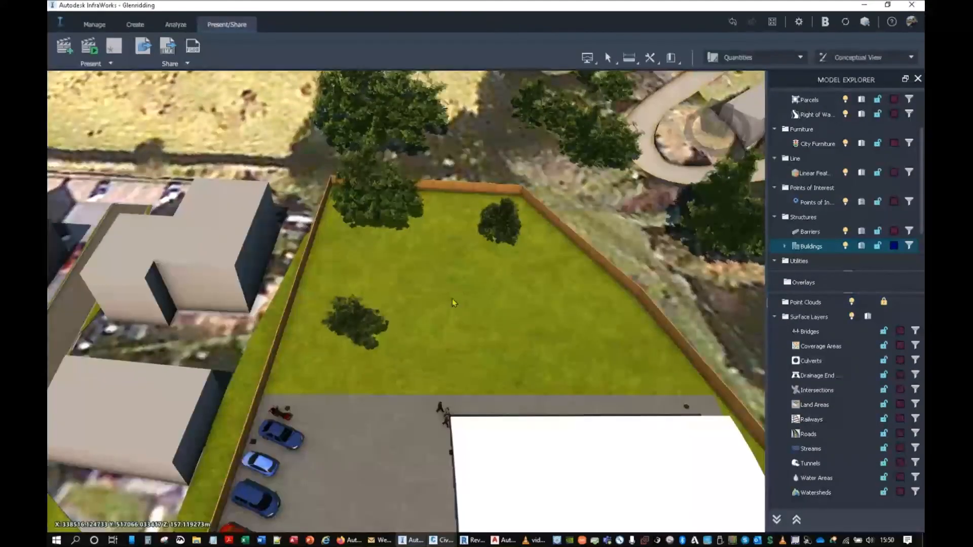
pyautogui.moveTo(397, 433); pyautogui.dragTo(423, 256, button='right')
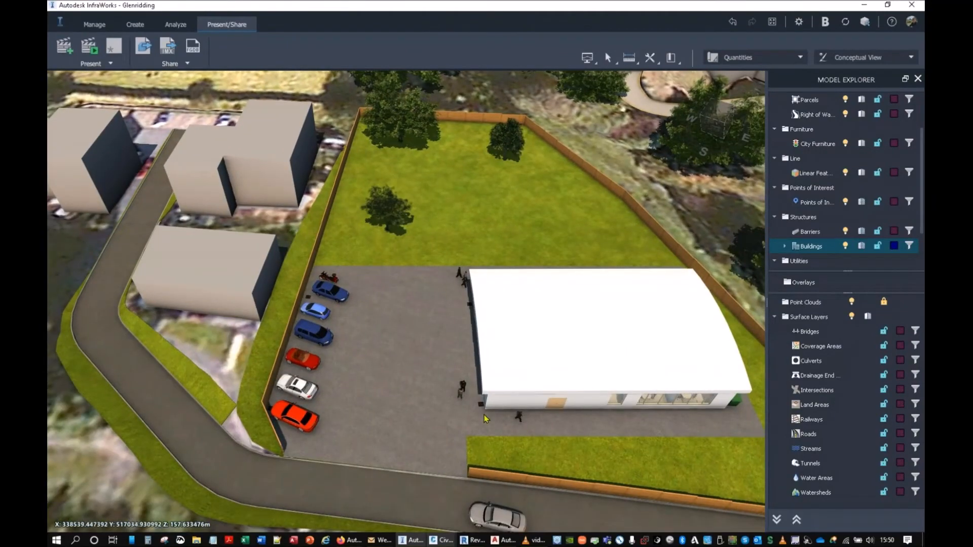
pyautogui.moveTo(413, 313); pyautogui.dragTo(367, 250)
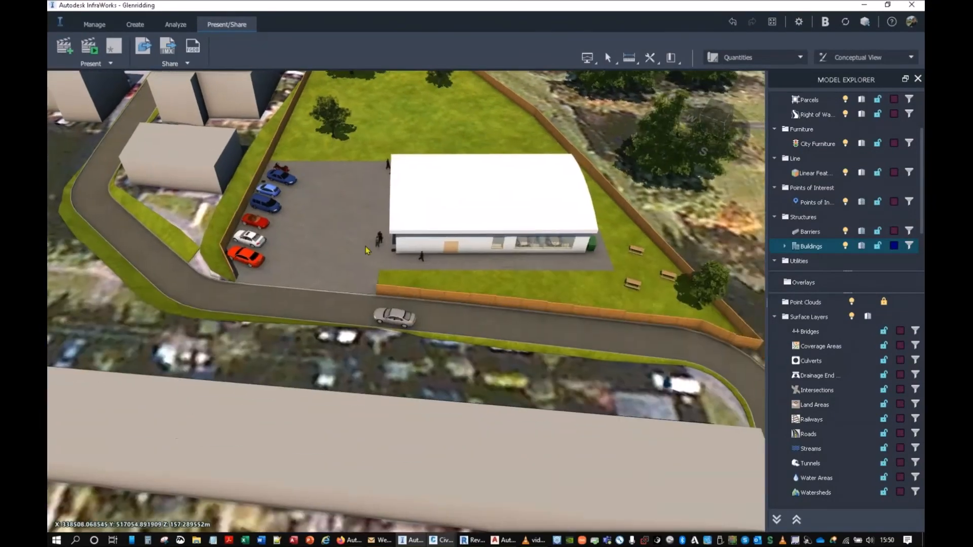
# Examine the houses and roads beside the new site, ending with an overview of the site and its street
pyautogui.moveTo(554, 326); pyautogui.dragTo(297, 223, button='right')
pyautogui.moveTo(634, 313); pyautogui.dragTo(575, 448, button='right')
pyautogui.moveTo(96, 165); pyautogui.dragTo(315, 265, button='right')
pyautogui.moveTo(139, 218); pyautogui.dragTo(318, 296, button='right')
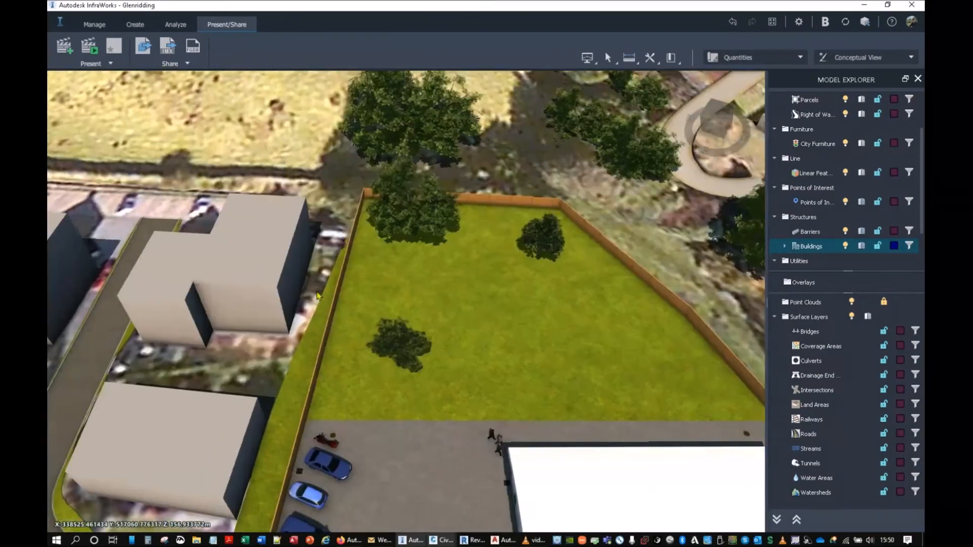
pyautogui.moveTo(102, 319); pyautogui.dragTo(374, 306, button='right')
pyautogui.moveTo(126, 370); pyautogui.dragTo(309, 344, button='right')
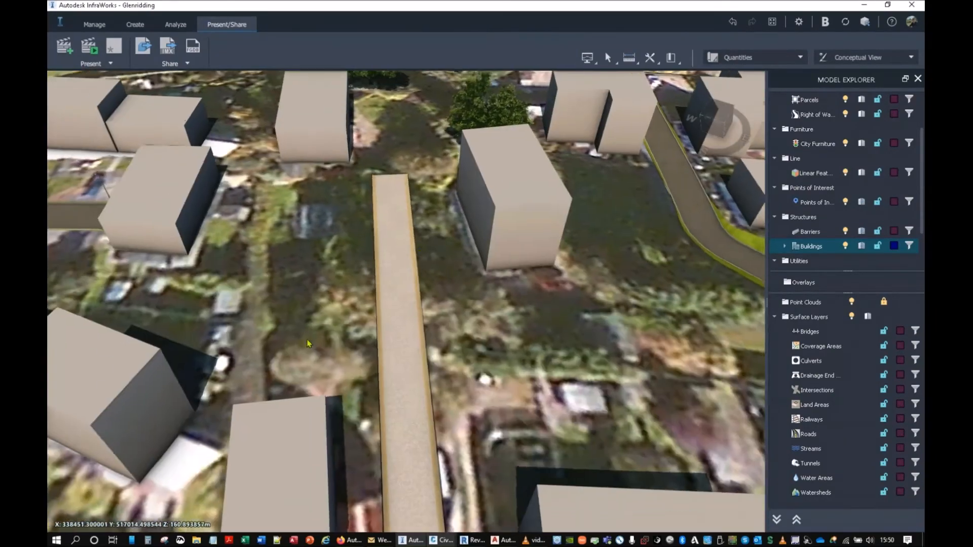
pyautogui.moveTo(380, 499); pyautogui.dragTo(433, 378, button='right')
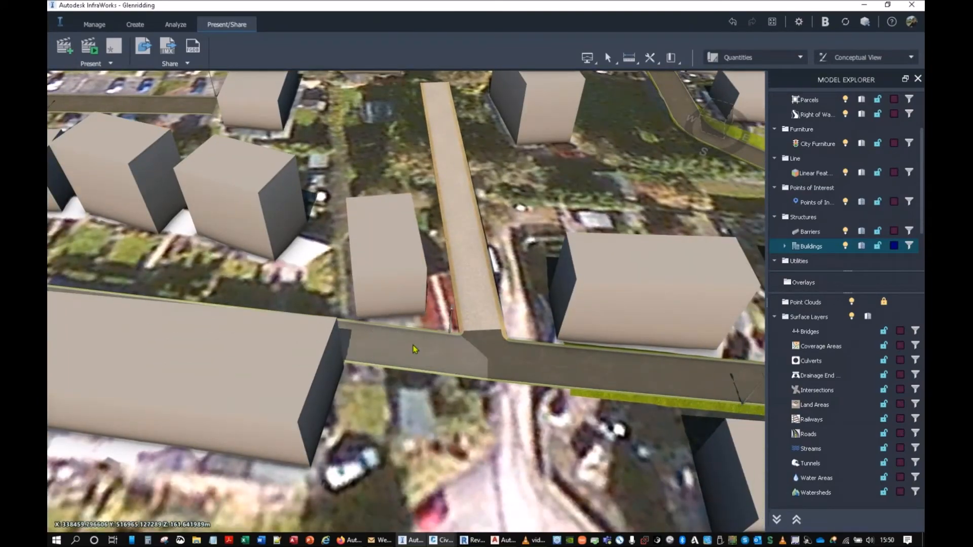
pyautogui.scroll(-6, 413, 349)
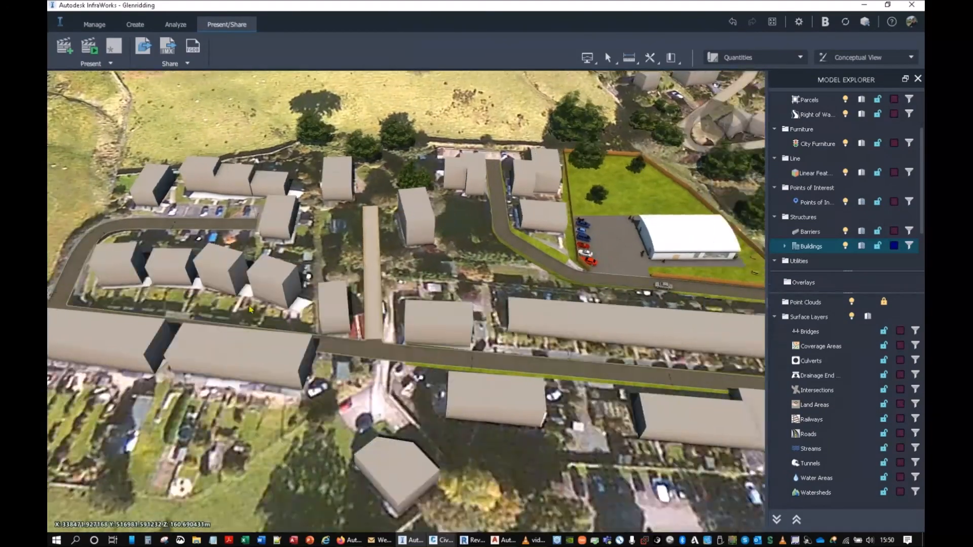
pyautogui.moveTo(250, 309); pyautogui.dragTo(50, 305, button='middle')
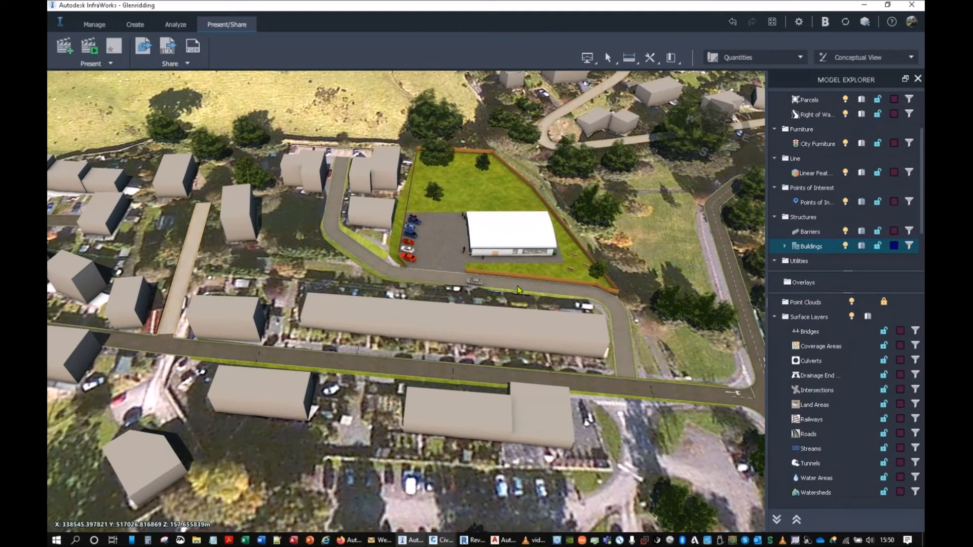
pyautogui.press('ctrl')
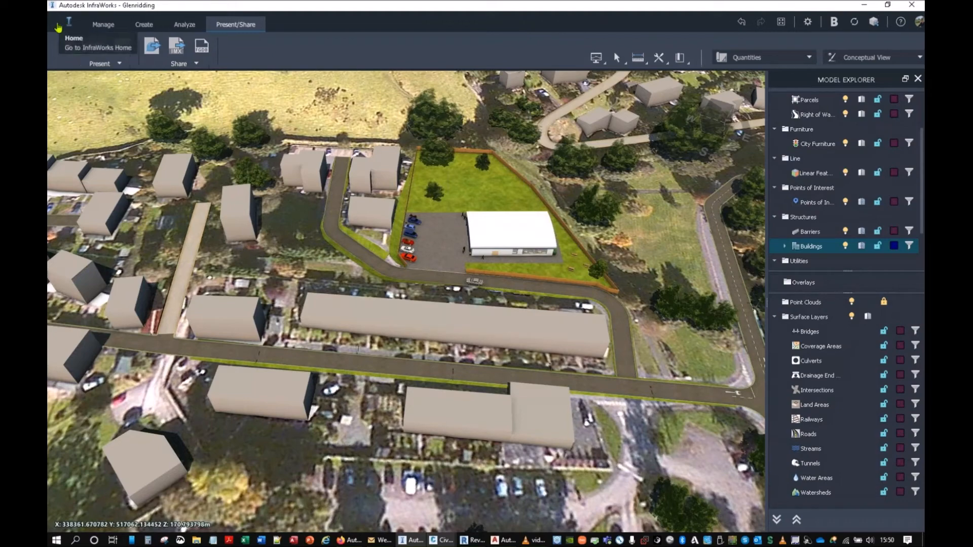
# Show the InfraWorks home with all models, reopen the Glenridding model, and return to the home
pyautogui.click(59, 25)
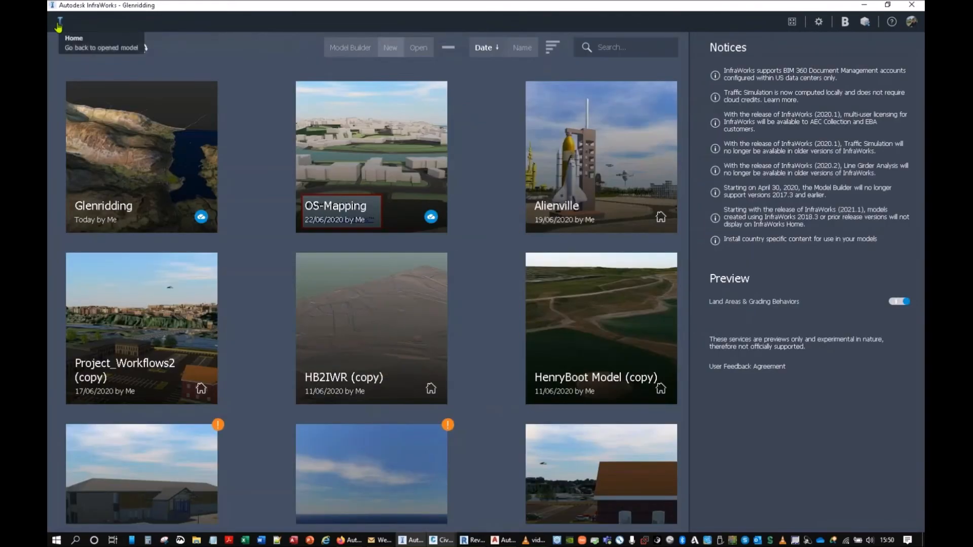
pyautogui.click(121, 157)
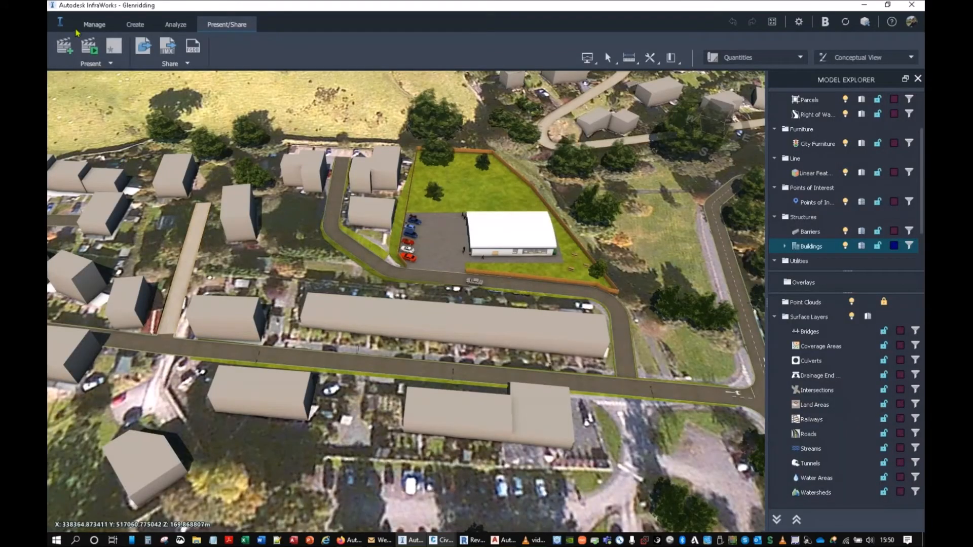
pyautogui.click(60, 23)
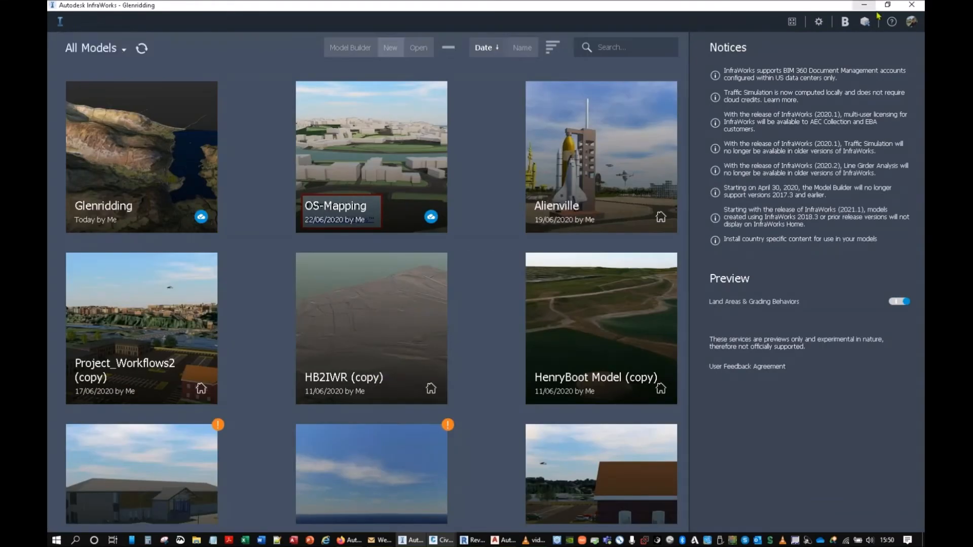
pyautogui.press('ctrl')
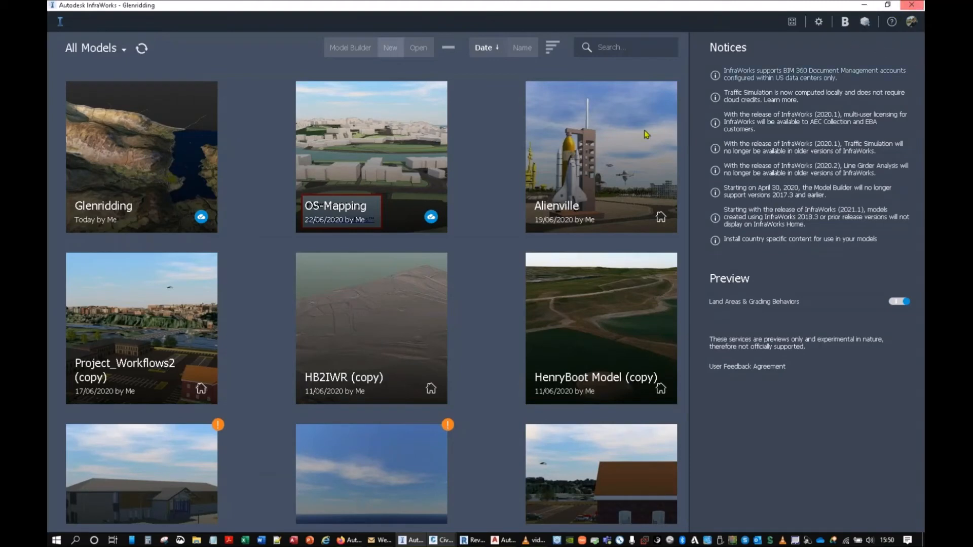
pyautogui.moveTo(428, 131)
pyautogui.press('ctrl')
pyautogui.press('ctrl')
pyautogui.press('ctrl')
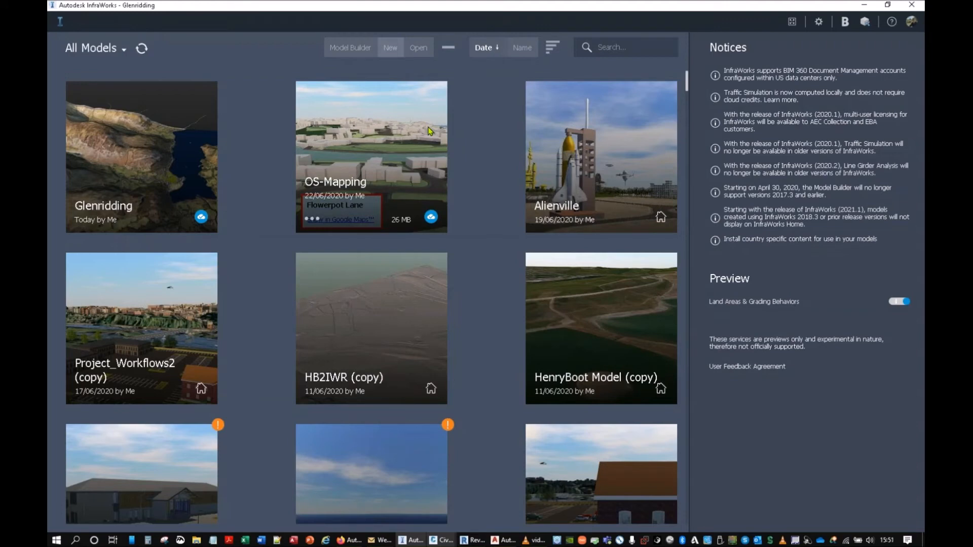
pyautogui.press('ctrl')
pyautogui.press('ctrl')
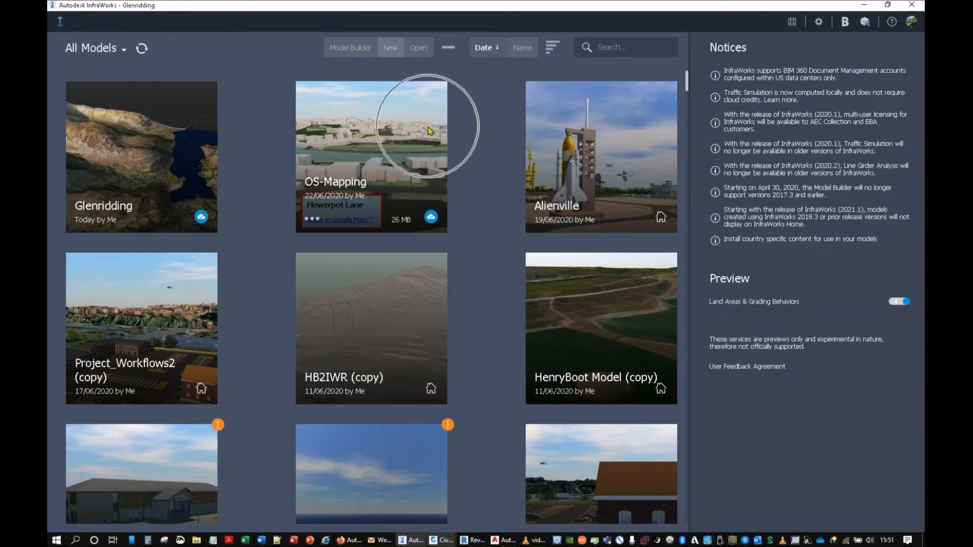
# Switch to Civil 3D and start opening an InfraWorks model in Drawing1
pyautogui.click(864, 6)
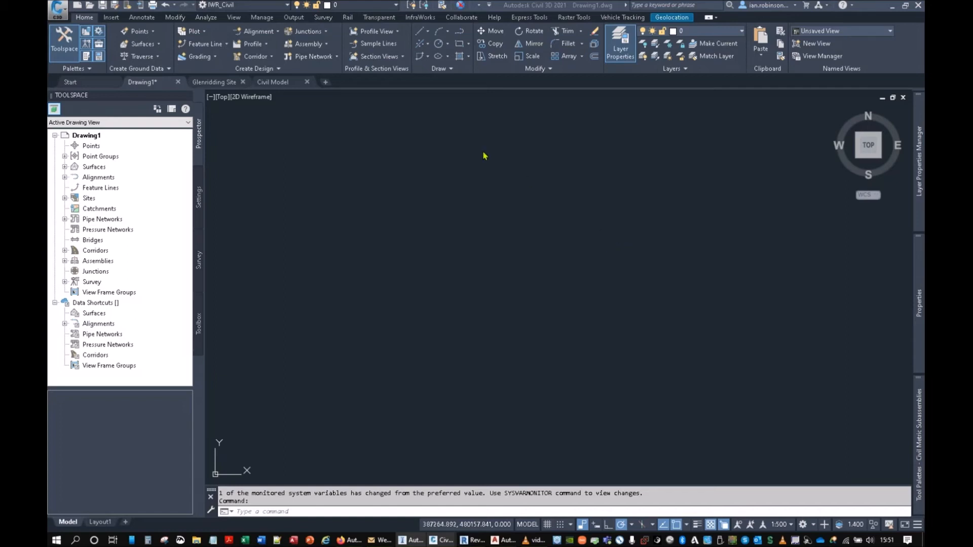
pyautogui.click(412, 20)
pyautogui.press('ctrl')
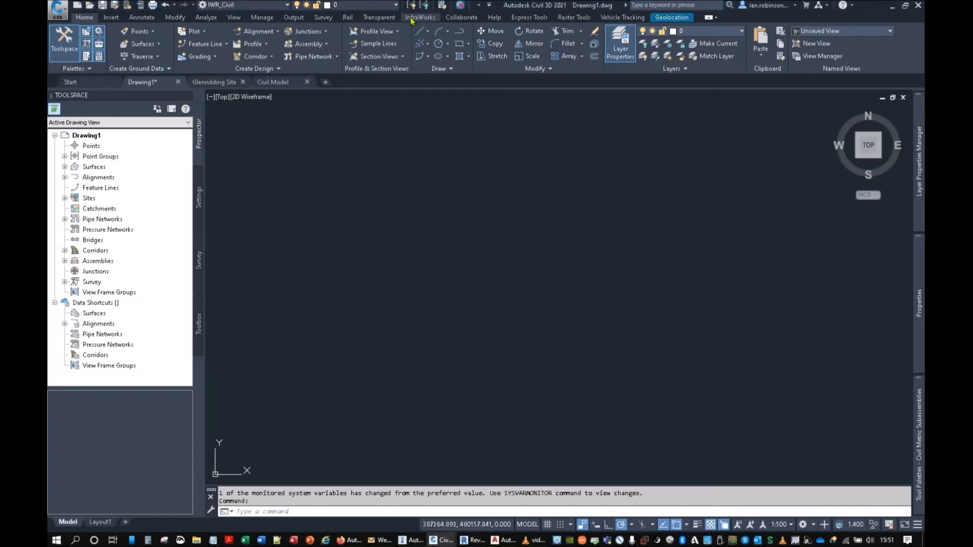
pyautogui.click(412, 18)
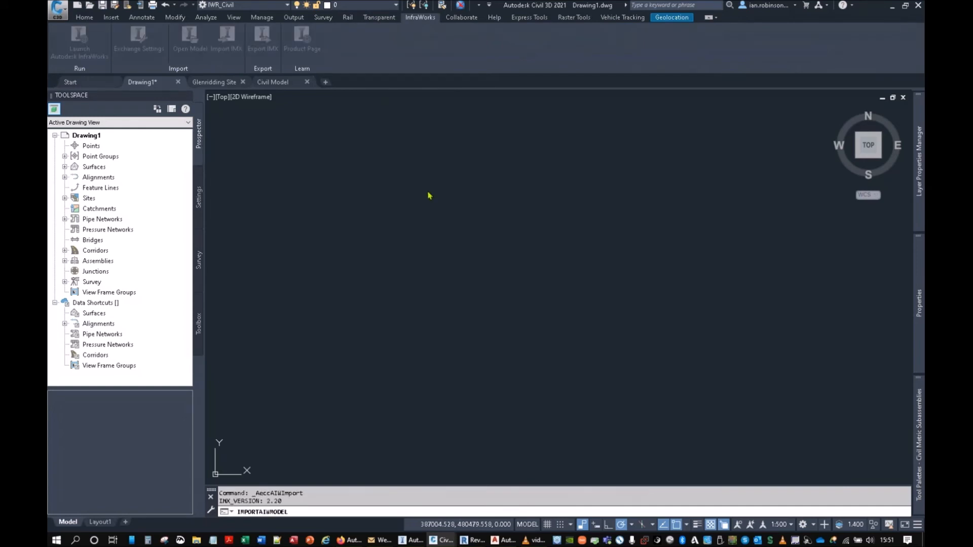
# Browse to the model's folder and choose Glenridding.sqlite as the InfraWorks model
pyautogui.click(572, 121)
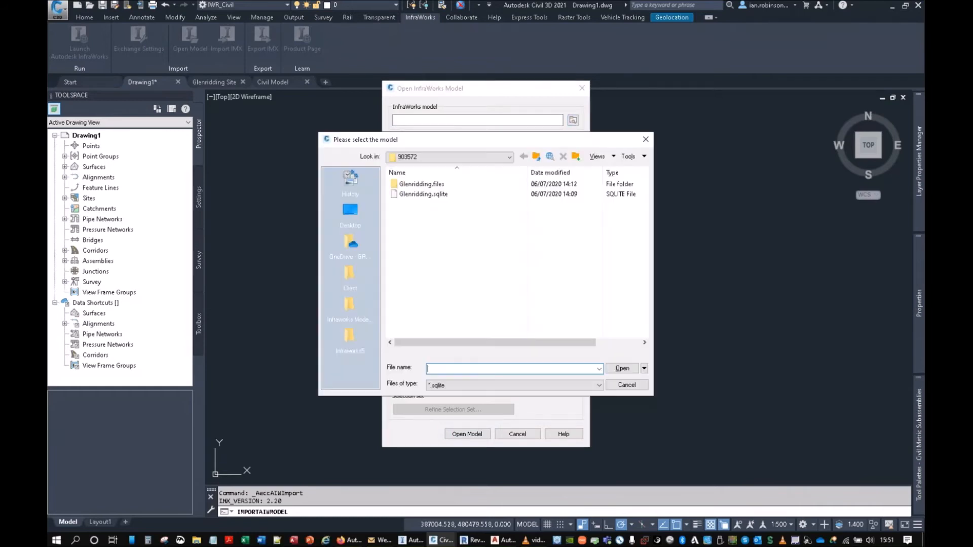
pyautogui.click(474, 158)
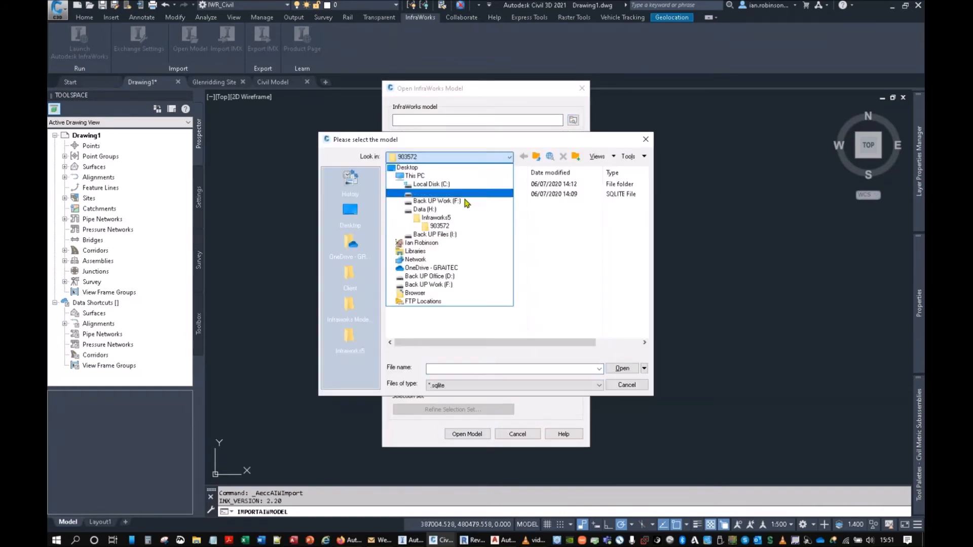
pyautogui.click(448, 228)
pyautogui.click(420, 195)
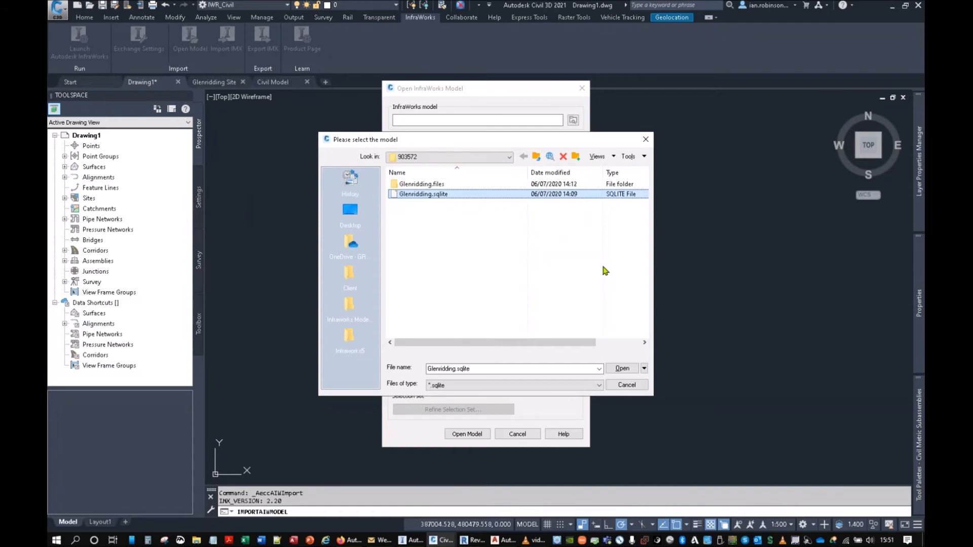
pyautogui.click(622, 369)
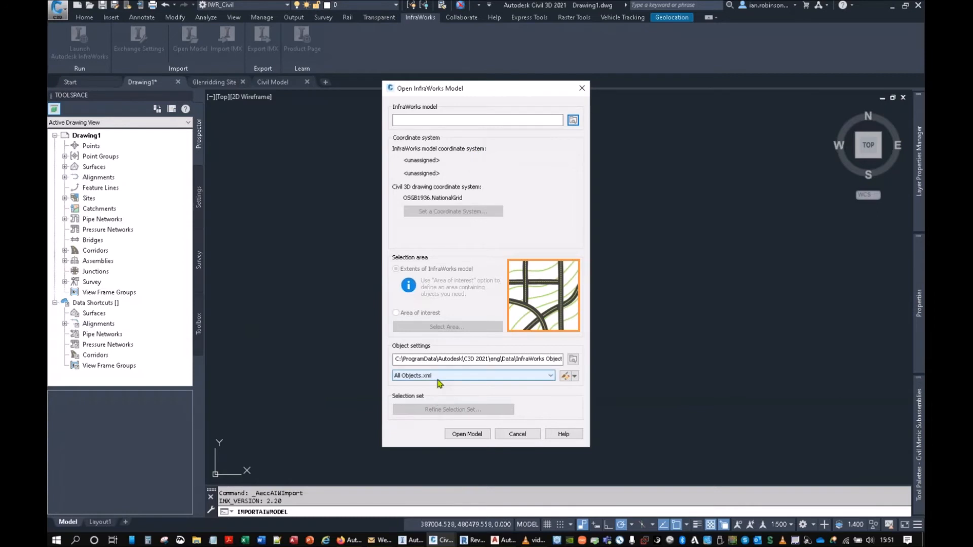
# Try the Contours 0.1m and 0.5m style for terrain surfaces in the All Objects exchange settings, and cancel the model import
pyautogui.click(565, 377)
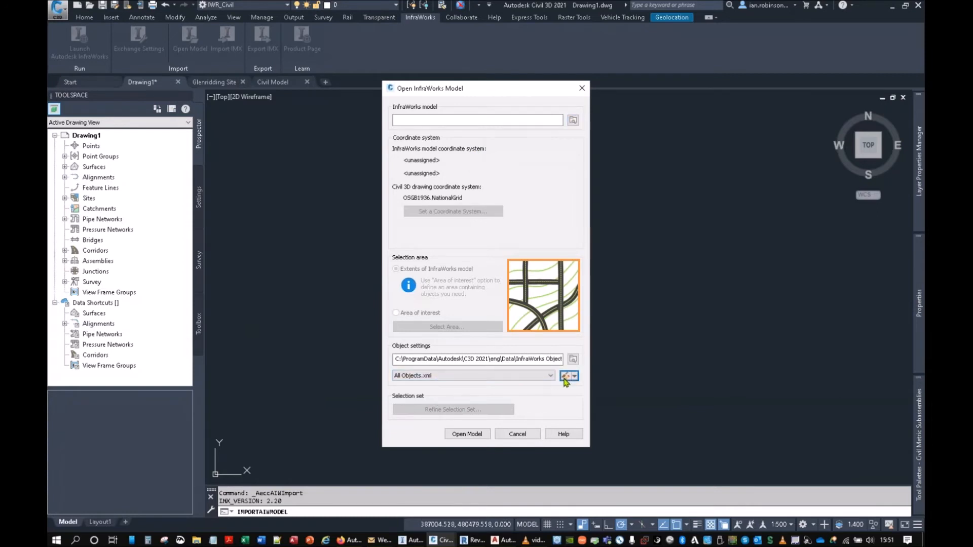
pyautogui.click(641, 187)
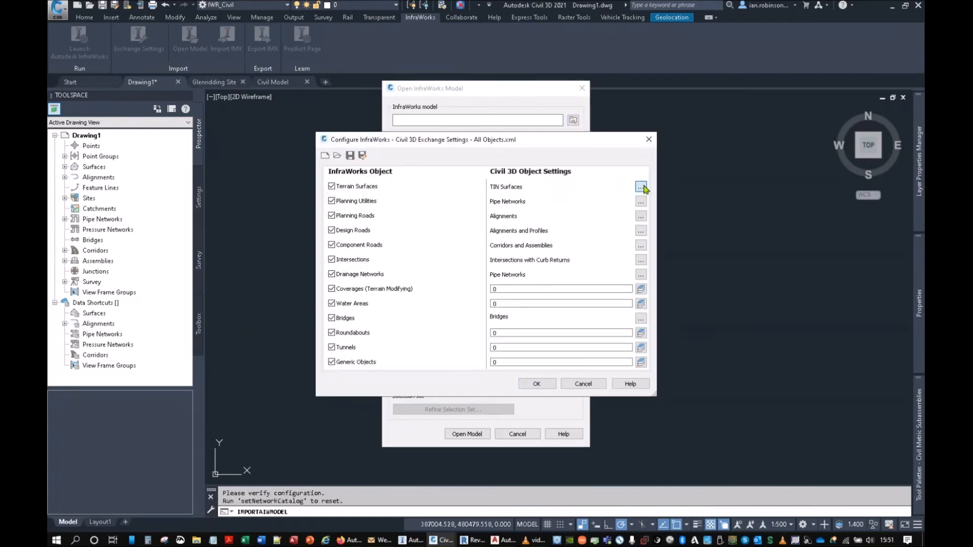
pyautogui.click(476, 256)
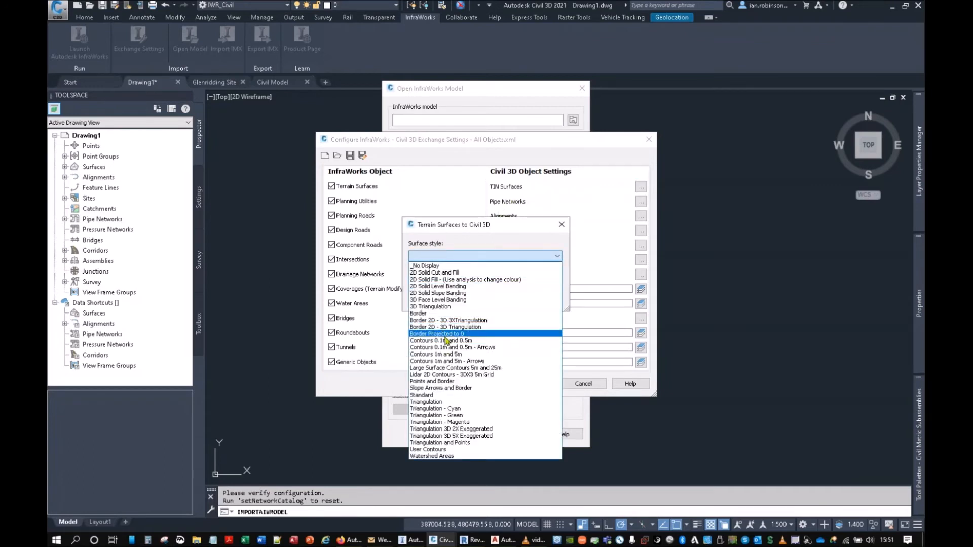
pyautogui.click(447, 341)
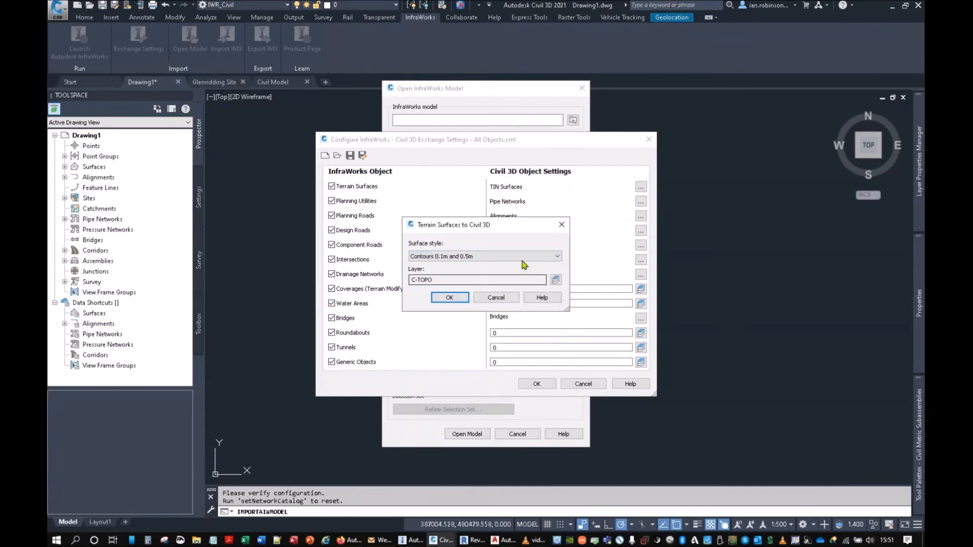
pyautogui.click(562, 224)
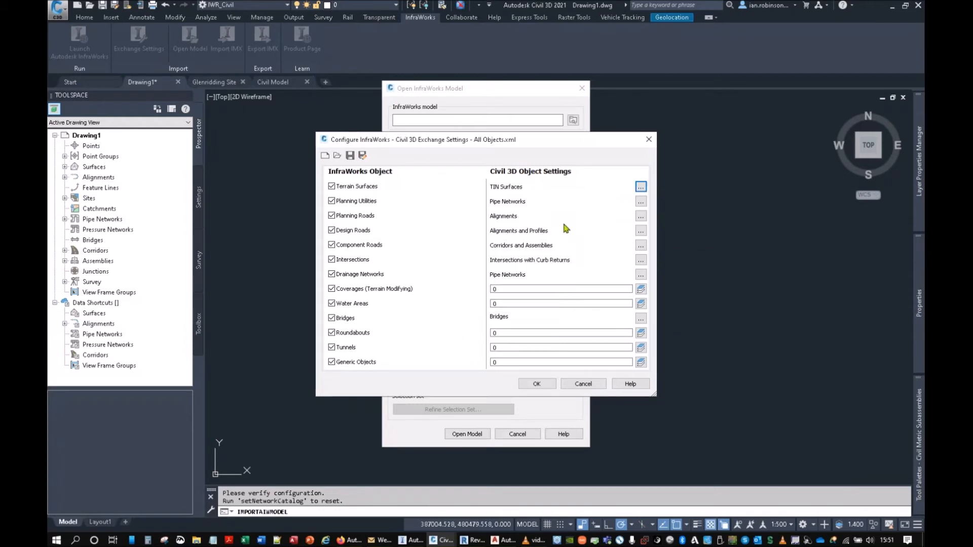
pyautogui.click(649, 140)
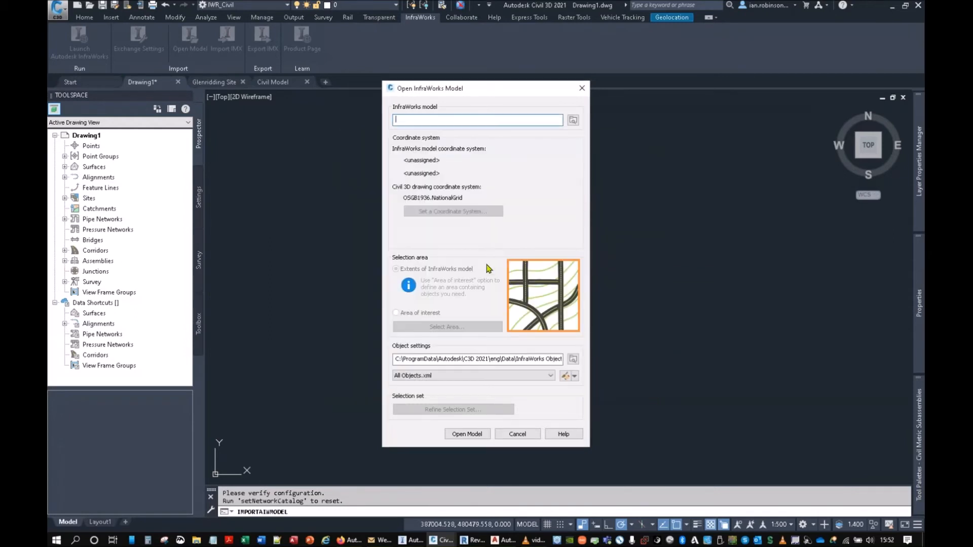
pyautogui.click(517, 434)
# Switch to the Glenridding Site drawing and examine the existing ground surface in 3D with the Object Viewer
pyautogui.click(215, 83)
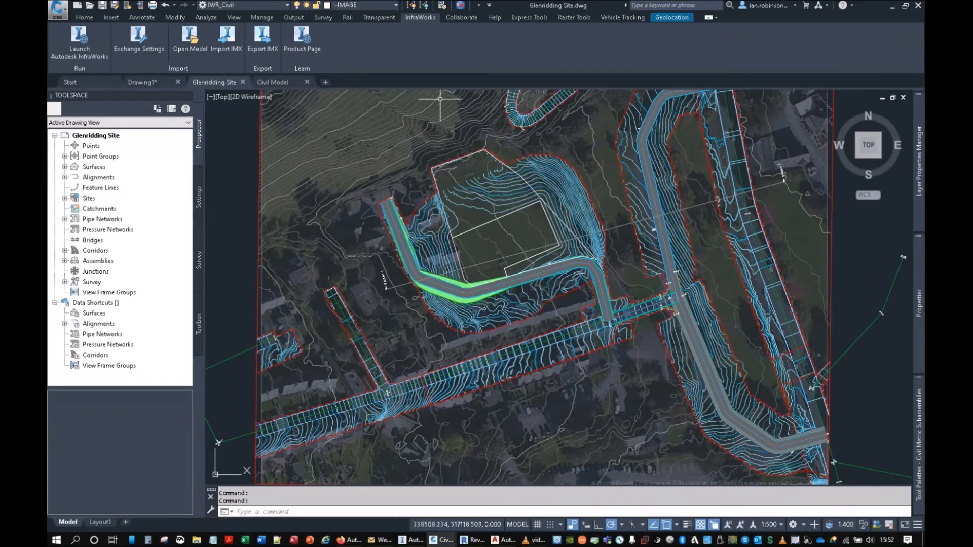
pyautogui.click(417, 238)
pyautogui.rightClick(417, 237)
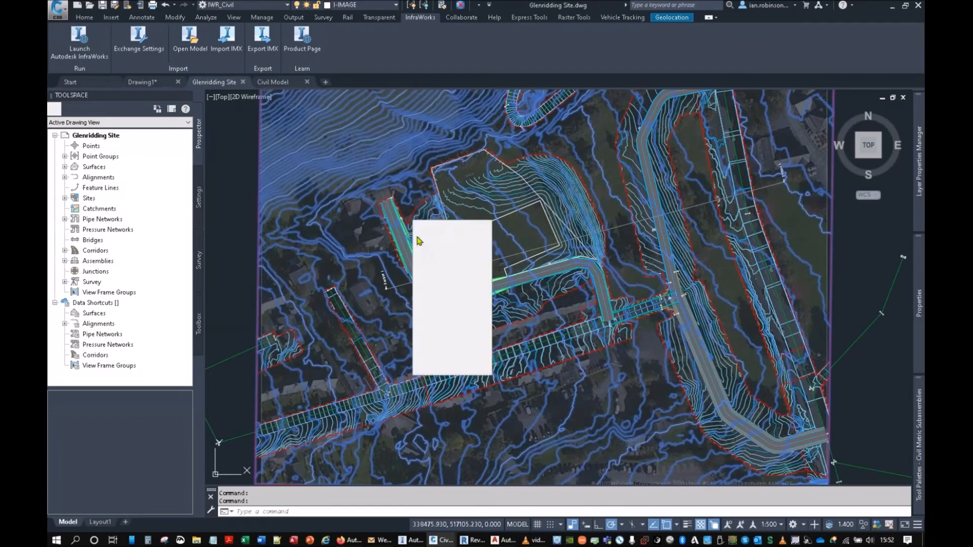
pyautogui.moveTo(420, 241)
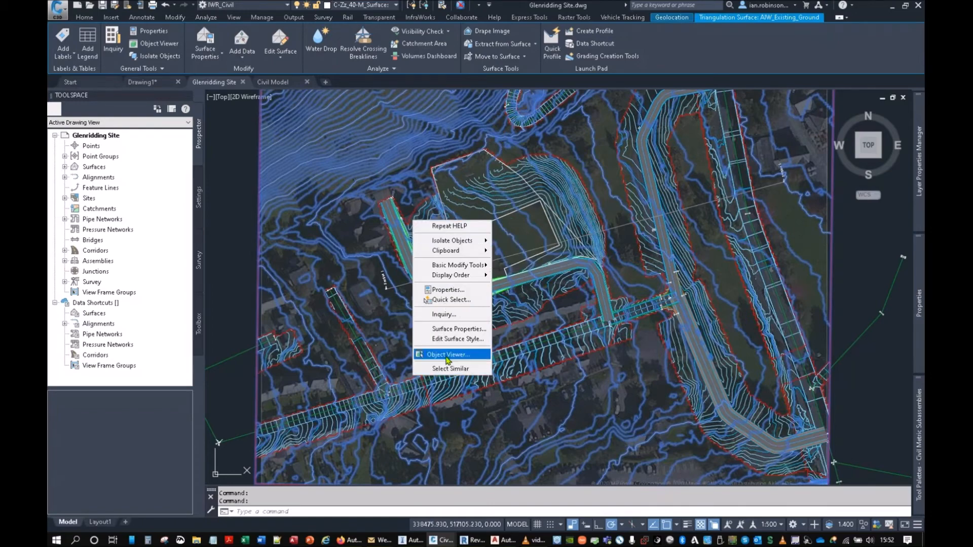
pyautogui.click(551, 309)
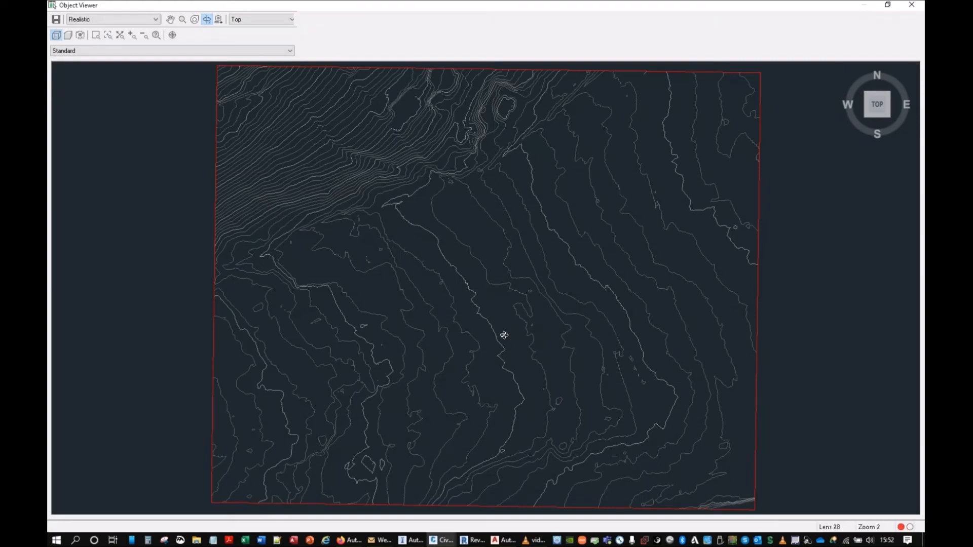
pyautogui.moveTo(500, 332); pyautogui.dragTo(488, 161)
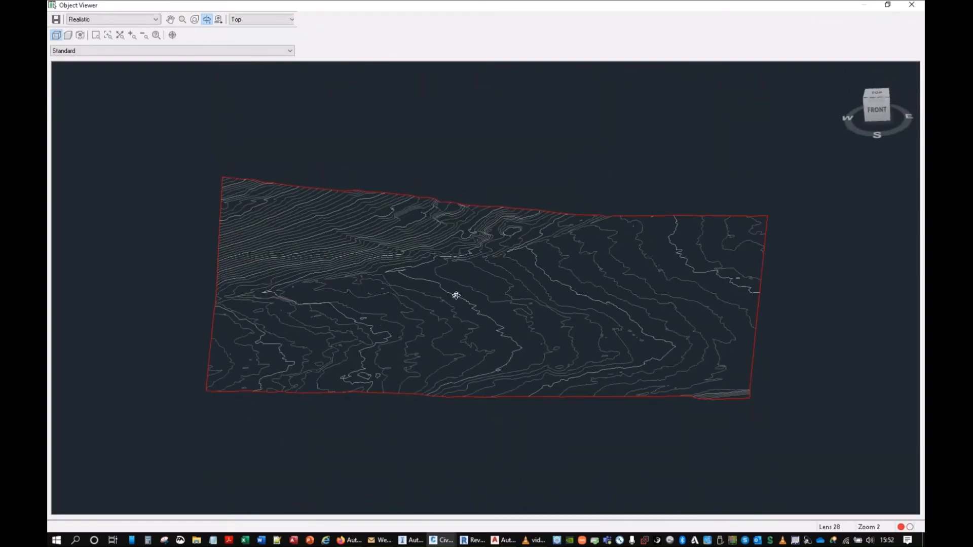
pyautogui.scroll(5, 452, 307)
pyautogui.moveTo(547, 360); pyautogui.dragTo(381, 333)
pyautogui.rightClick(427, 298)
pyautogui.click(437, 305)
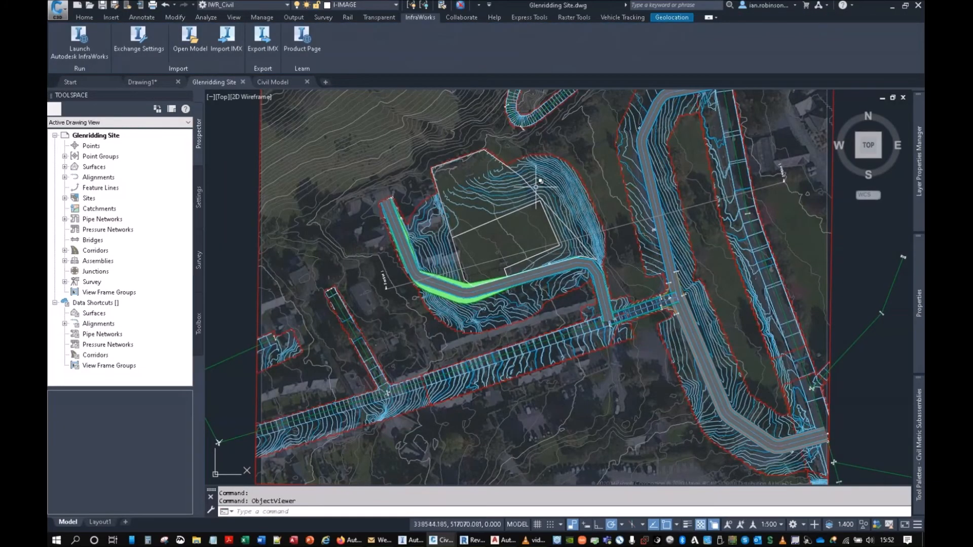
# Examine the proposed ground surface around the site and its roads in 3D with the Object Viewer
pyautogui.click(537, 187)
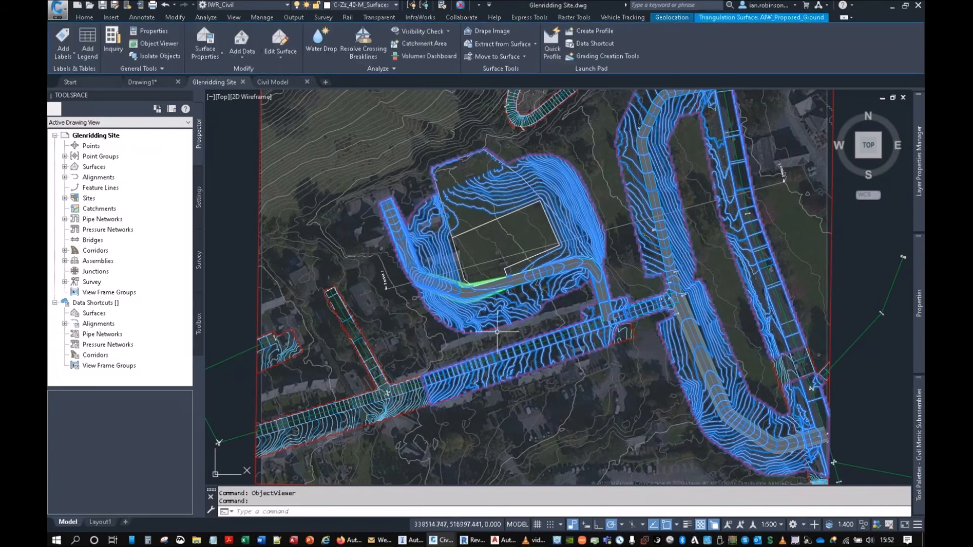
pyautogui.rightClick(534, 281)
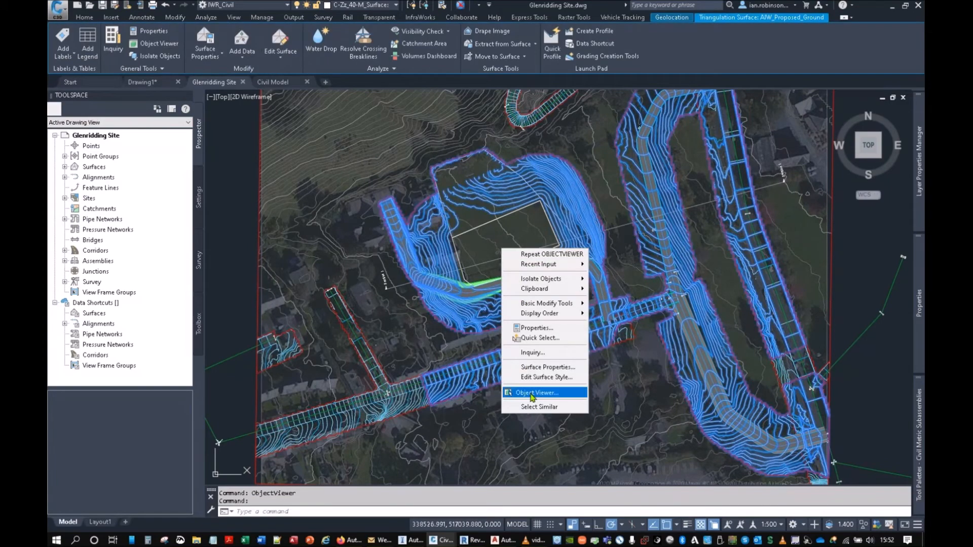
pyautogui.click(533, 393)
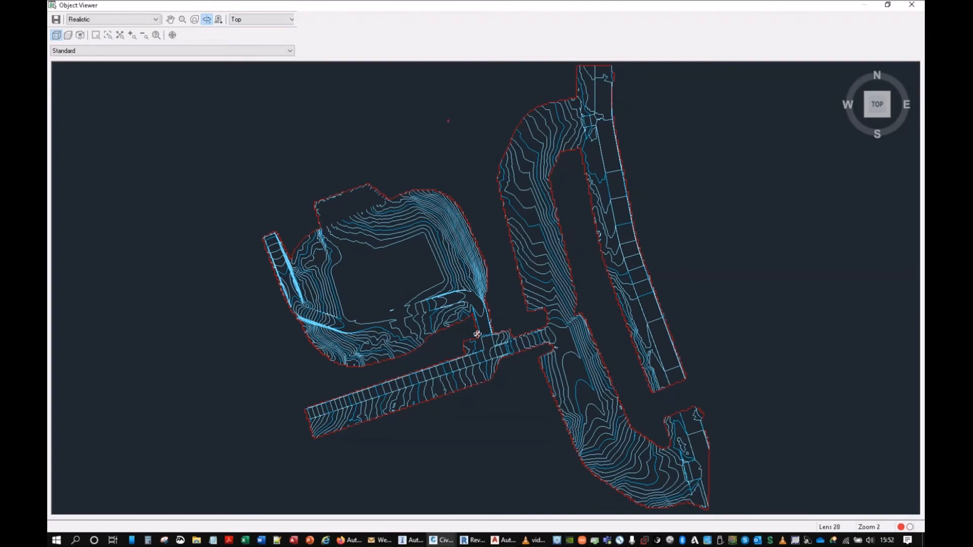
pyautogui.moveTo(477, 334); pyautogui.dragTo(475, 227)
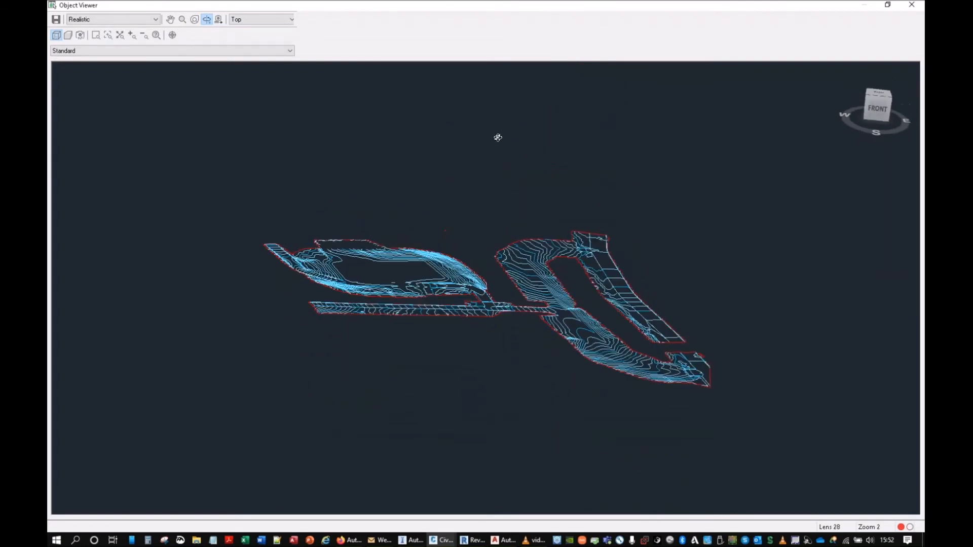
pyautogui.moveTo(461, 302); pyautogui.dragTo(435, 304)
pyautogui.rightClick(470, 242)
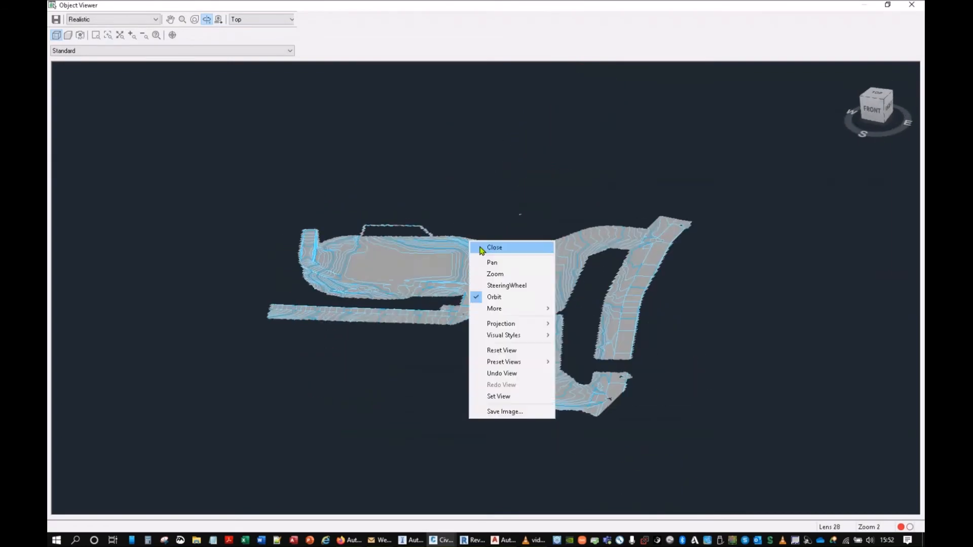
pyautogui.click(484, 248)
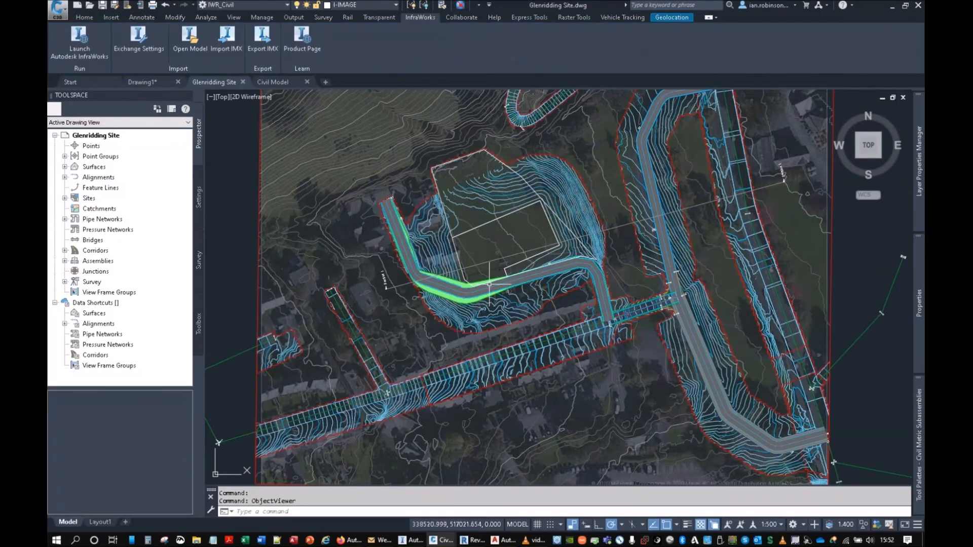
# Examine the road corridor with its green side slopes beside the site platform in the Object Viewer
pyautogui.scroll(5, 509, 287)
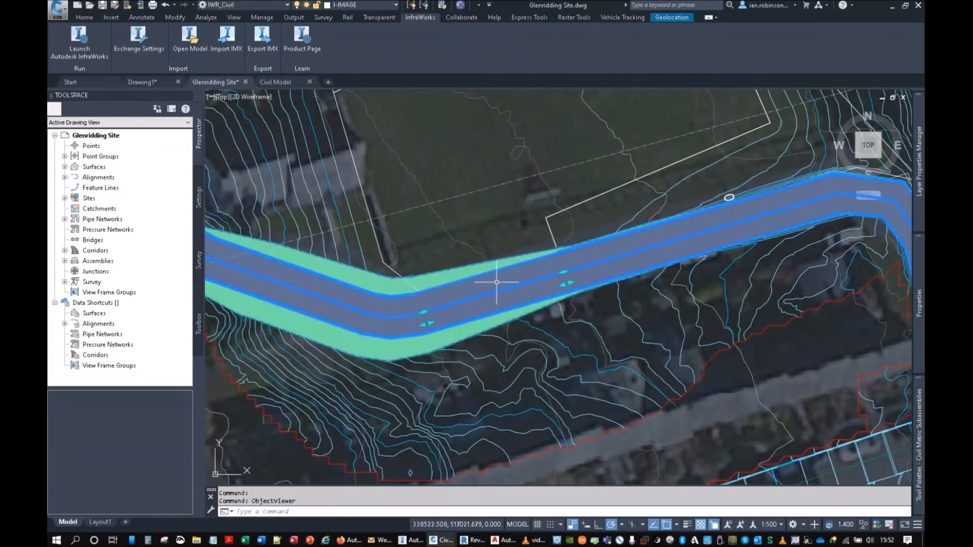
pyautogui.rightClick(530, 313)
pyautogui.click(557, 293)
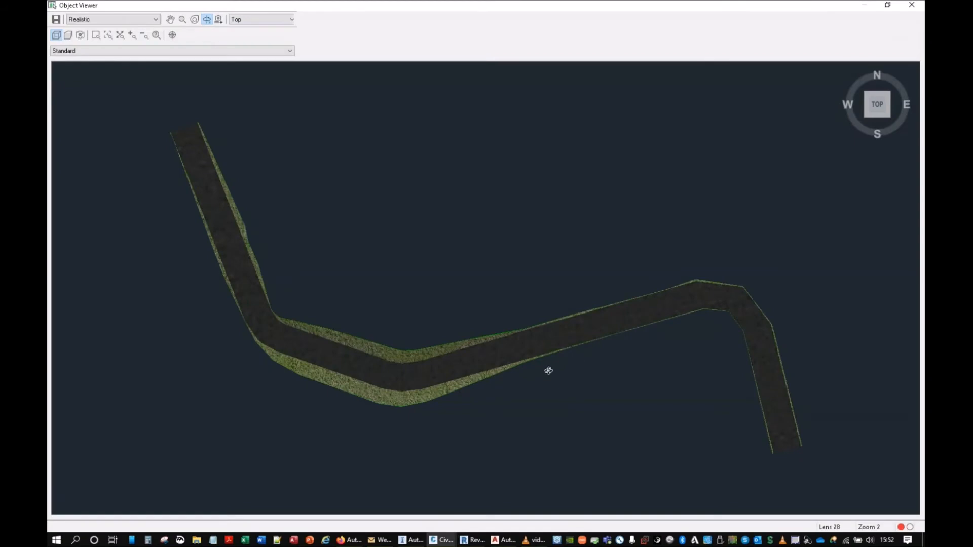
pyautogui.moveTo(390, 117); pyautogui.dragTo(484, 411, button='middle')
pyautogui.moveTo(585, 395); pyautogui.dragTo(376, 274, button='middle')
pyautogui.moveTo(378, 320); pyautogui.dragTo(558, 259)
pyautogui.rightClick(559, 260)
pyautogui.click(585, 265)
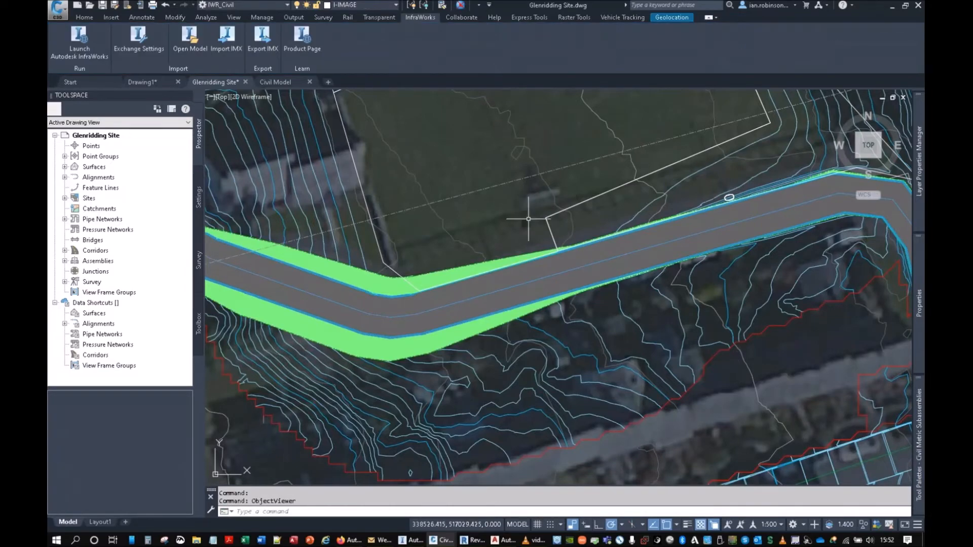
# Examine the Section 1 cross-section view, with its existing levels and level differences, beside the site plan
pyautogui.scroll(-2, 527, 203)
pyautogui.scroll(-10, 531, 231)
pyautogui.moveTo(789, 146)
pyautogui.mouseDown(button='middle')
pyautogui.moveTo(758, 175)
pyautogui.moveTo(665, 204)
pyautogui.mouseUp(button='middle')
pyautogui.scroll(8, 665, 204)
pyautogui.moveTo(649, 251); pyautogui.dragTo(576, 256, button='middle')
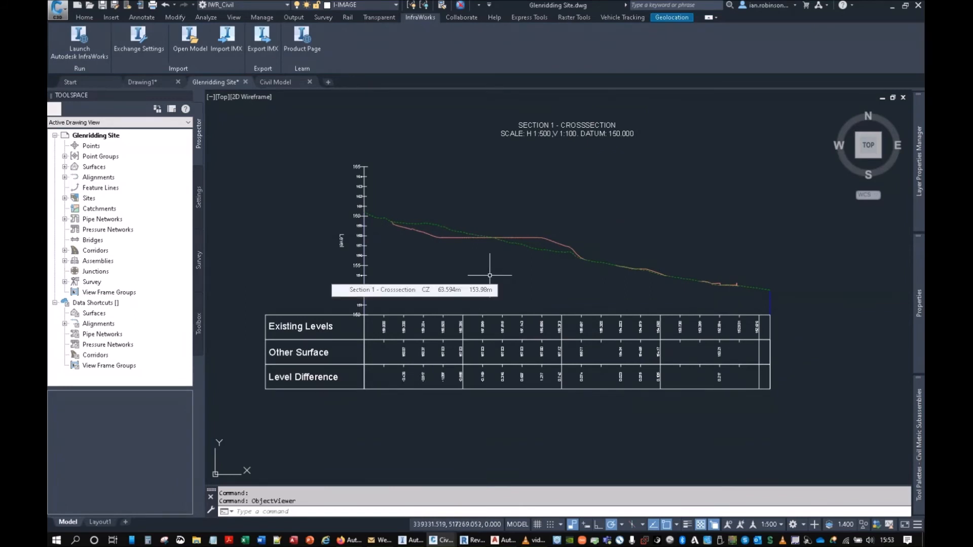
# Examine the road assemblies below the site plan, from their pavement lane details up close to the full set
pyautogui.scroll(-6, 490, 275)
pyautogui.moveTo(431, 301); pyautogui.dragTo(577, 263, button='middle')
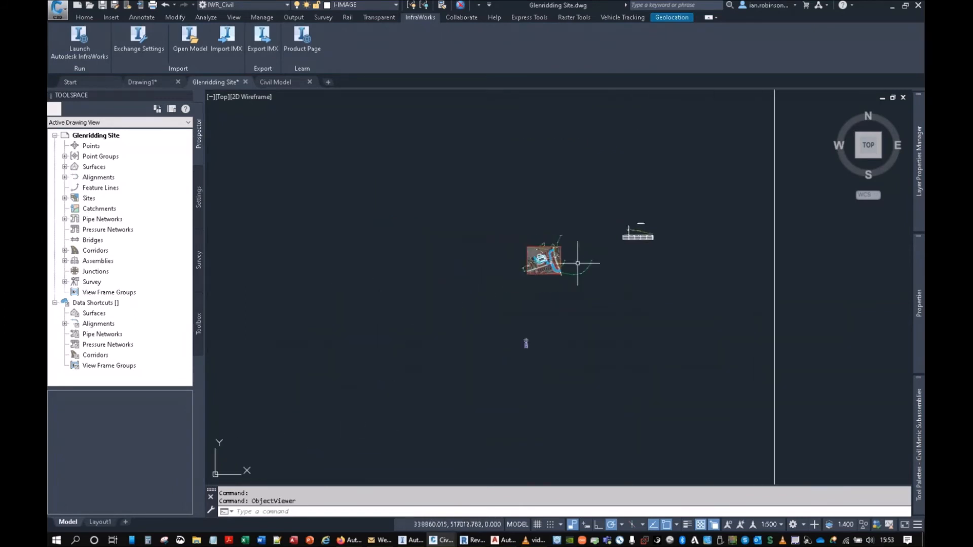
pyautogui.scroll(6, 534, 336)
pyautogui.scroll(6, 449, 403)
pyautogui.scroll(1, 505, 425)
pyautogui.moveTo(505, 426); pyautogui.dragTo(497, 250, button='middle')
pyautogui.scroll(4, 502, 264)
pyautogui.moveTo(540, 340); pyautogui.dragTo(508, 257, button='middle')
pyautogui.scroll(4, 635, 318)
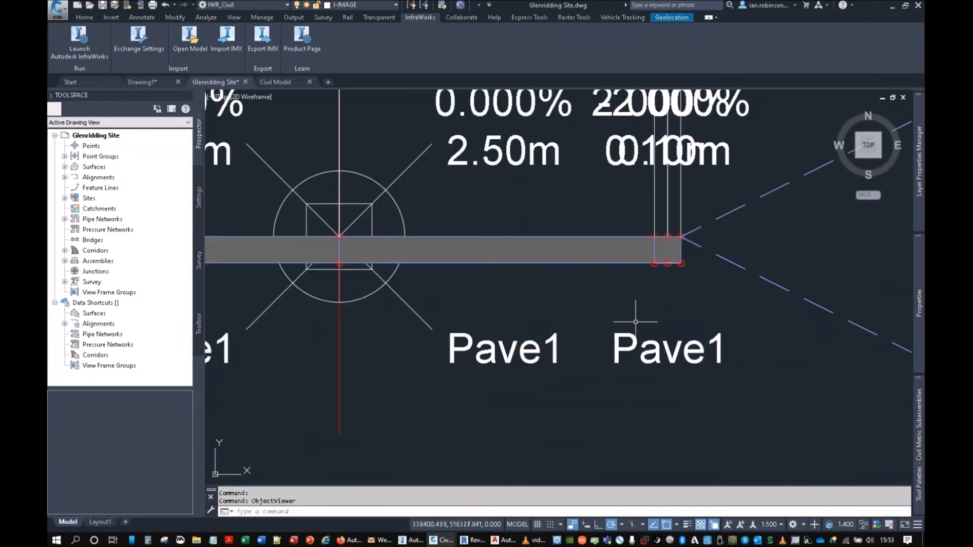
pyautogui.moveTo(569, 243)
pyautogui.mouseDown(button='middle')
pyautogui.moveTo(591, 358)
pyautogui.moveTo(581, 343)
pyautogui.mouseUp(button='middle')
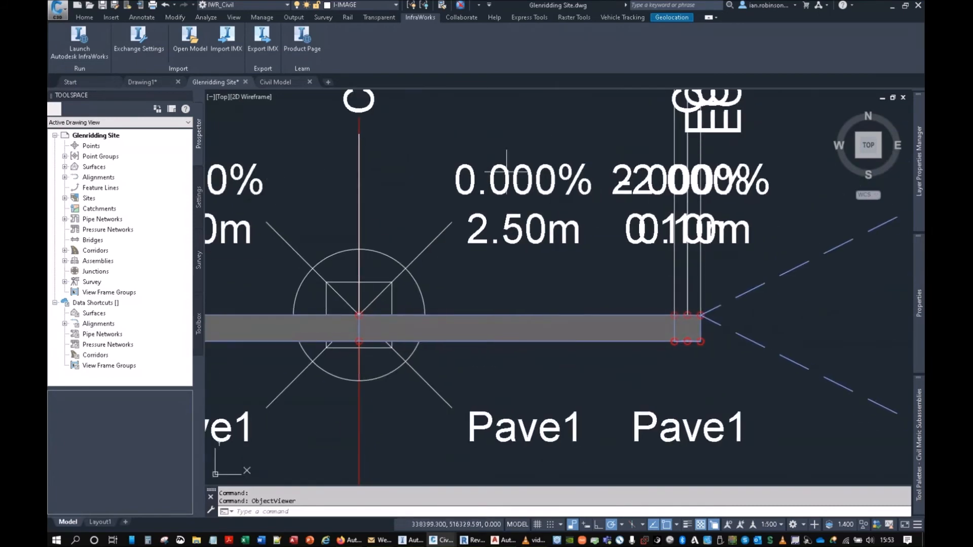
pyautogui.moveTo(515, 284); pyautogui.dragTo(536, 221, button='middle')
pyautogui.scroll(-10, 536, 221)
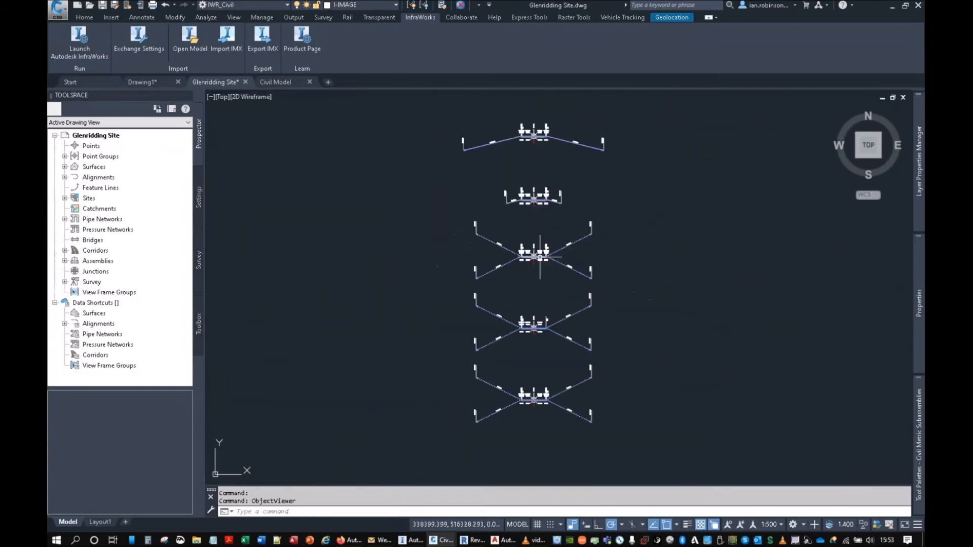
# Examine the road corridors and contours along the southern edge of the site plan, and go to the Civil Model drawing
pyautogui.scroll(-4, 537, 228)
pyautogui.moveTo(540, 218); pyautogui.dragTo(558, 380, button='middle')
pyautogui.scroll(-2, 558, 375)
pyautogui.moveTo(590, 210)
pyautogui.mouseDown(button='middle')
pyautogui.moveTo(565, 265)
pyautogui.moveTo(573, 260)
pyautogui.mouseUp(button='middle')
pyautogui.scroll(6, 574, 259)
pyautogui.scroll(2, 574, 258)
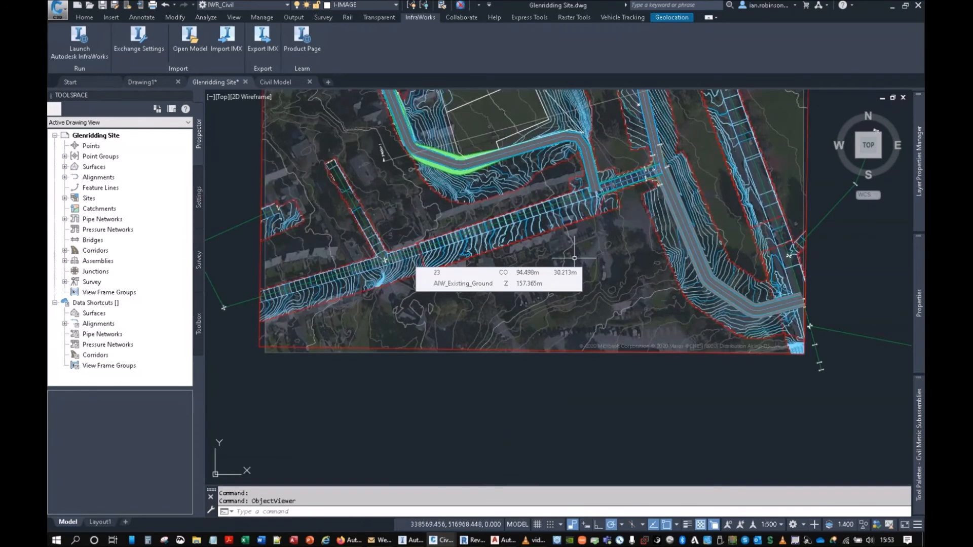
pyautogui.click(283, 82)
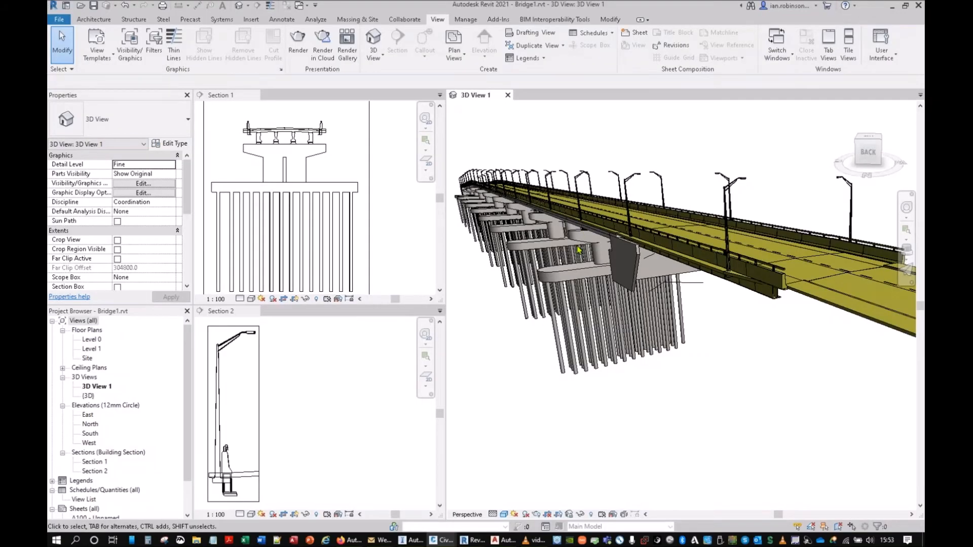
# Switch to InfraWorks, return to the Glenridding model and bring the road bridge across the lake into close view
pyautogui.moveTo(470, 543)
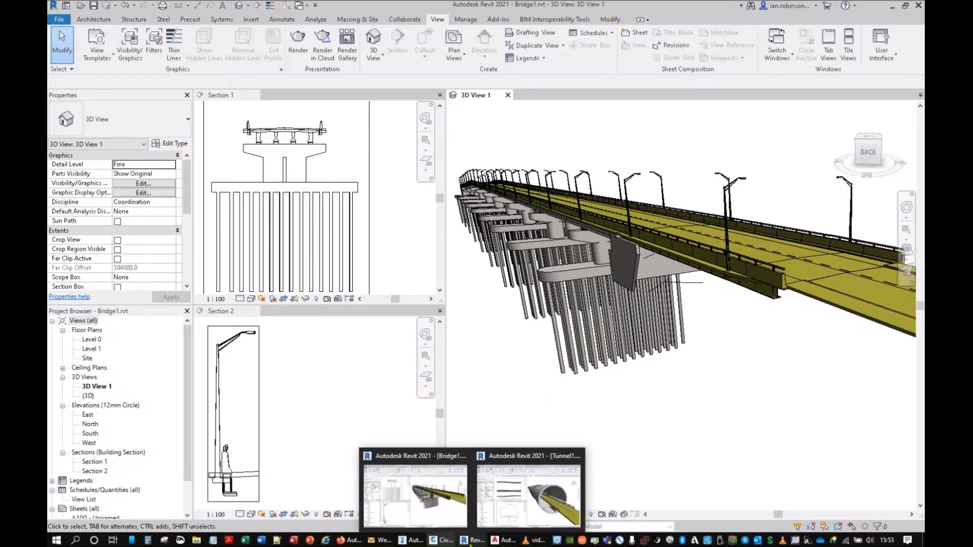
pyautogui.click(405, 474)
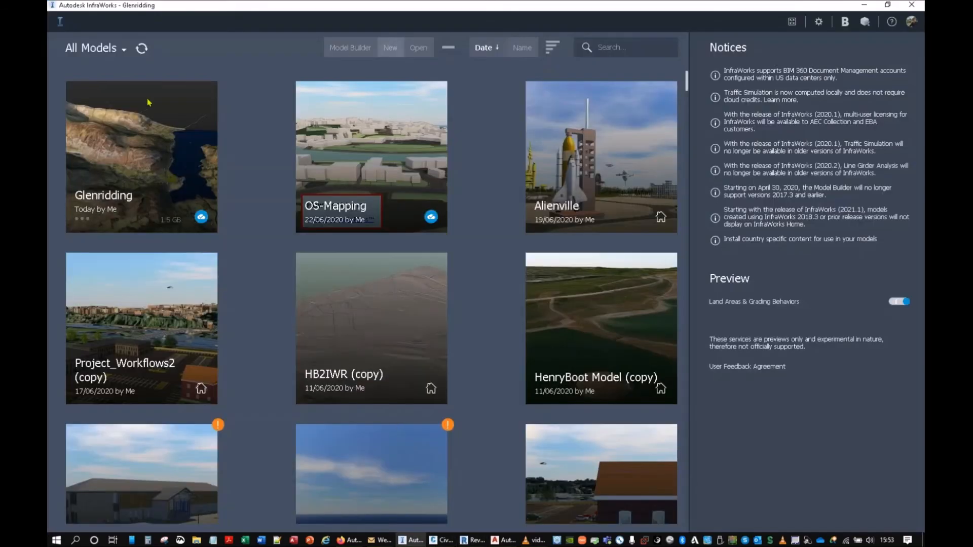
pyautogui.click(57, 24)
pyautogui.scroll(-3, 439, 364)
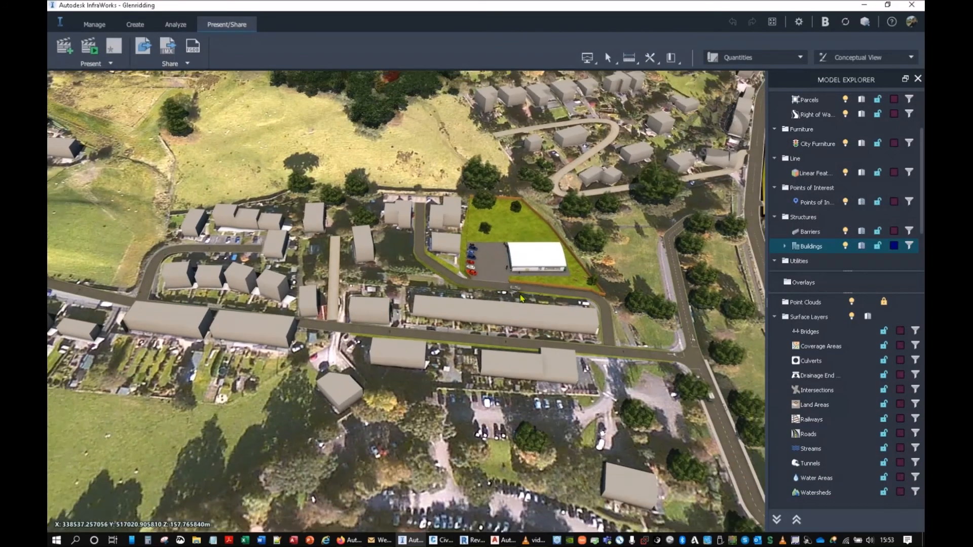
pyautogui.scroll(-2, 508, 266)
pyautogui.moveTo(750, 304); pyautogui.dragTo(508, 184, button='middle')
pyautogui.scroll(3, 402, 334)
pyautogui.keyDown('shift'); pyautogui.moveTo(401, 334); pyautogui.dragTo(411, 236, button='middle'); pyautogui.keyUp('shift')
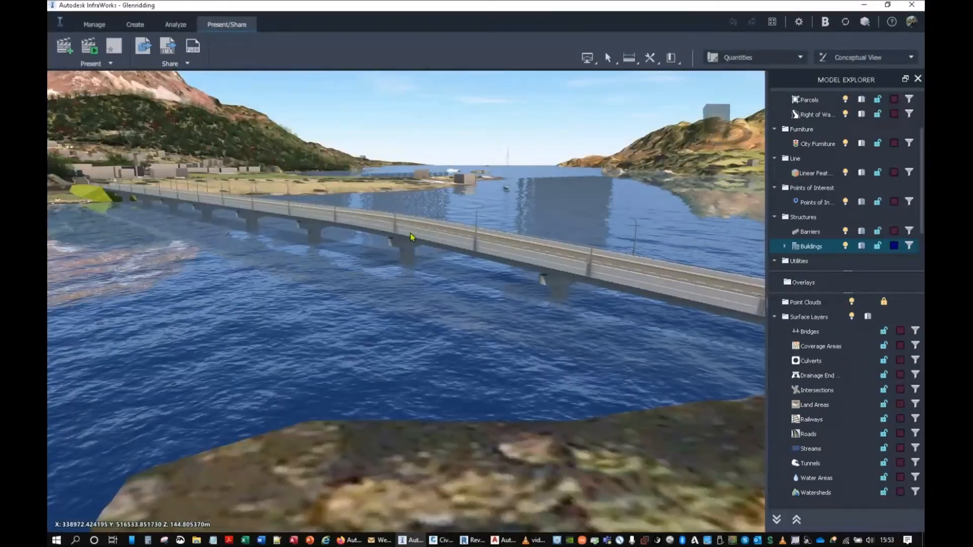
# Select the bridge structure across the lake itself, rather than its road or side-rail decoration, to see its properties
pyautogui.click(410, 238)
pyautogui.click(403, 242)
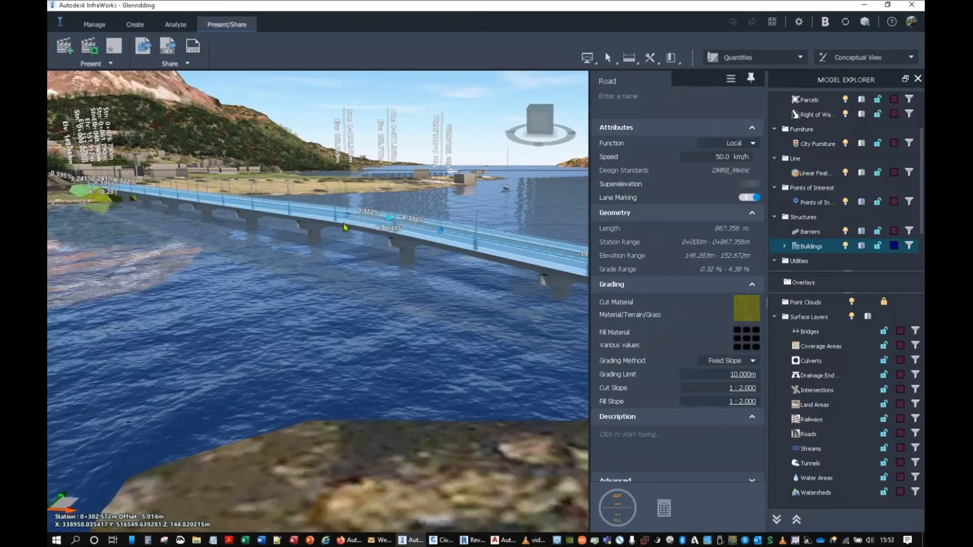
pyautogui.click(345, 227)
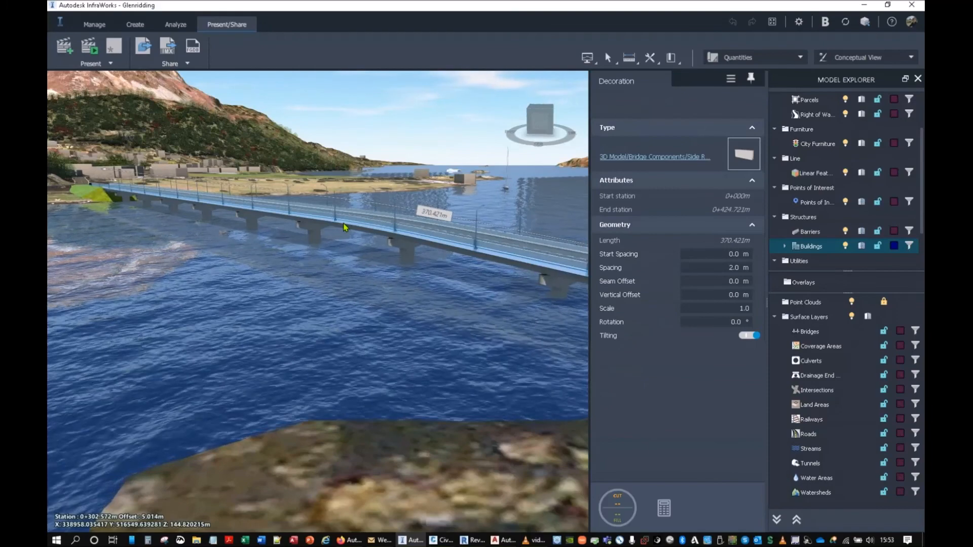
pyautogui.click(347, 231)
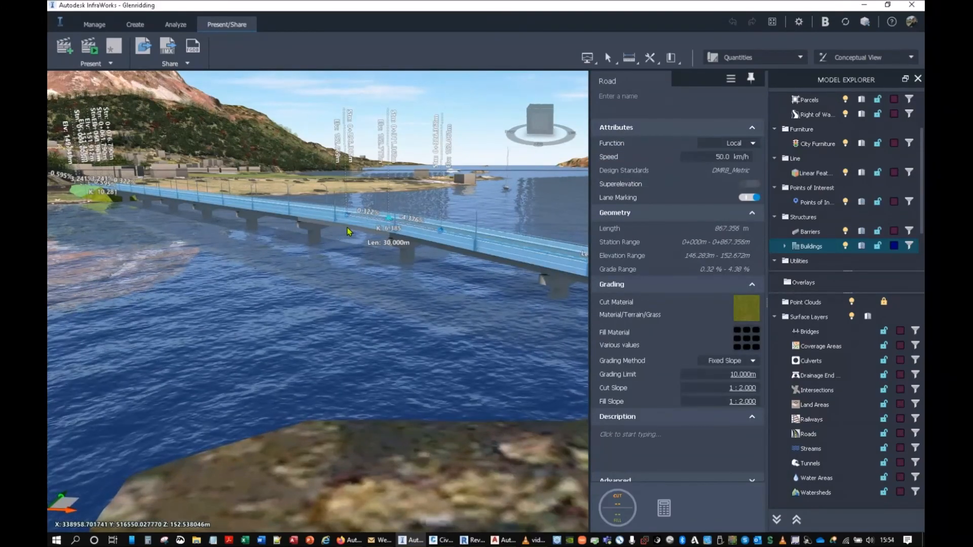
pyautogui.click(348, 231)
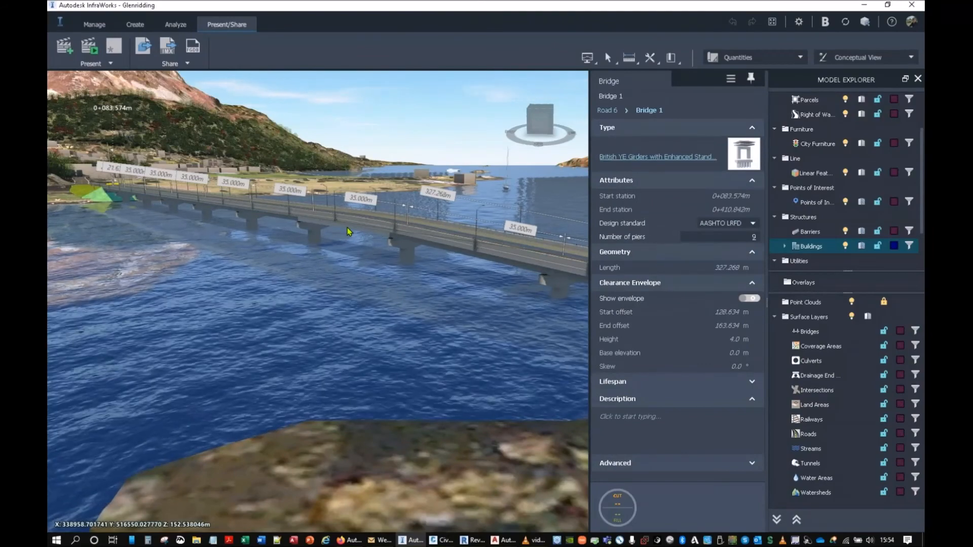
# Review the Publish Civil Structures settings for a new export of the selected bridge, and close them without publishing
pyautogui.click(652, 111)
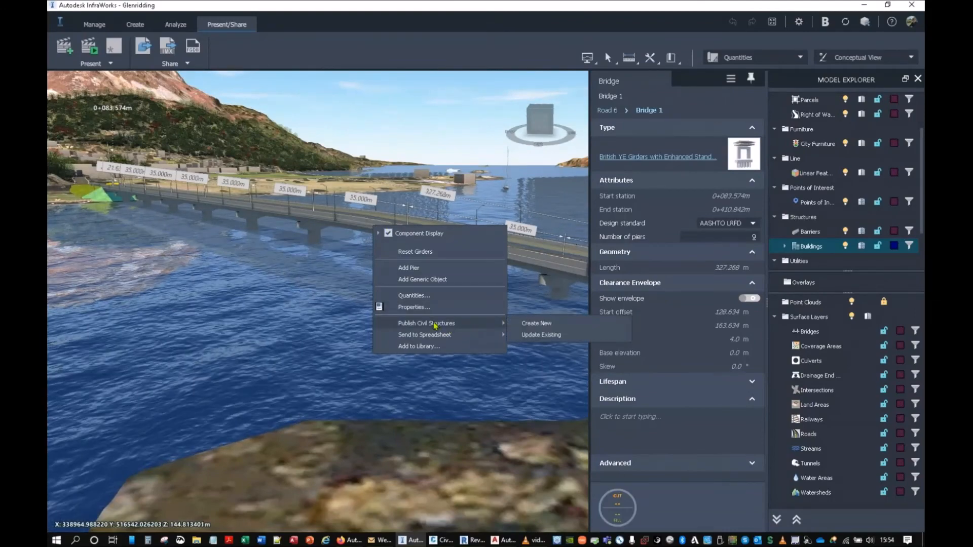
pyautogui.press('ctrl')
pyautogui.press('ctrl')
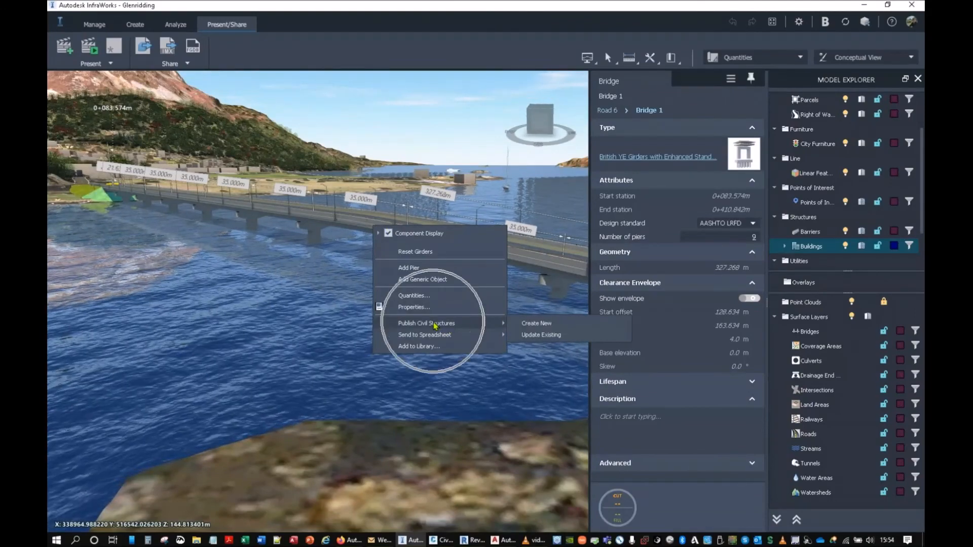
pyautogui.moveTo(424, 340)
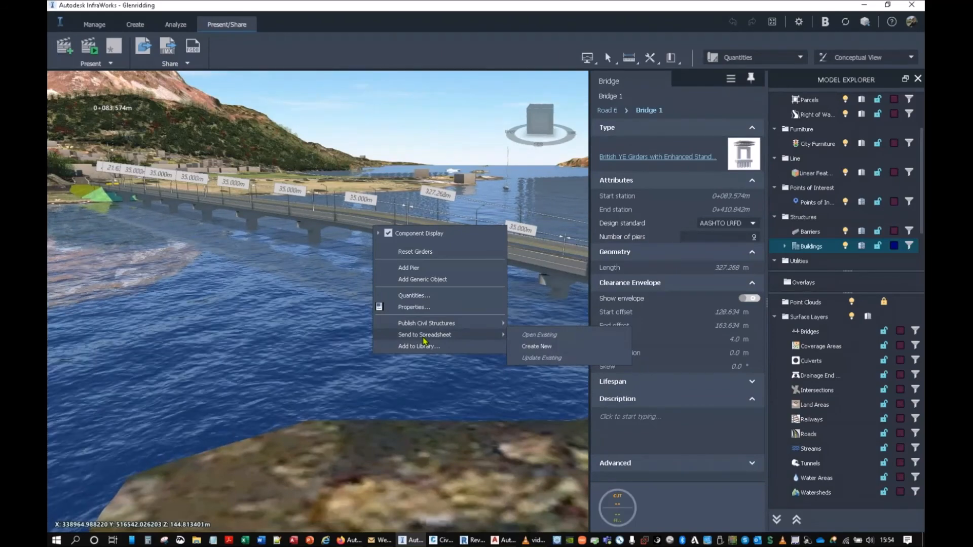
pyautogui.moveTo(442, 323)
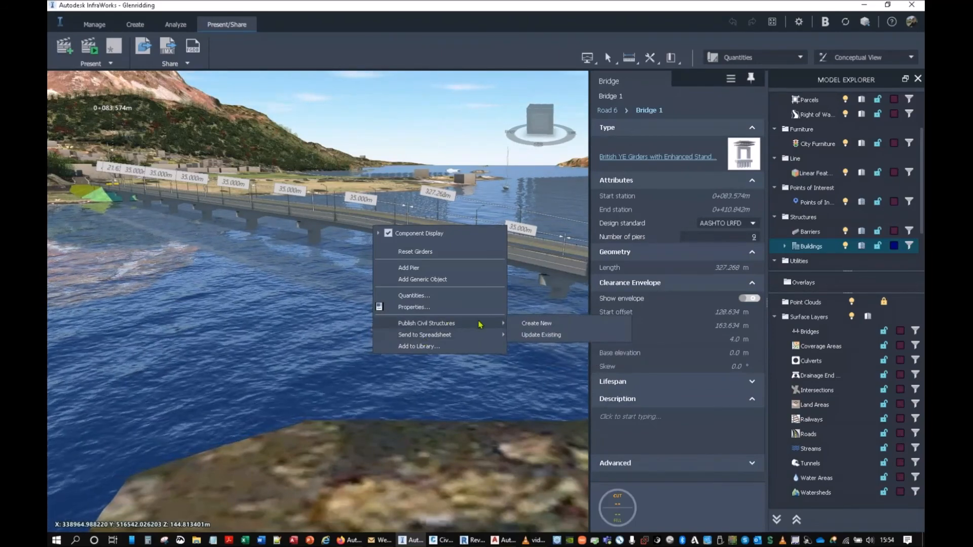
pyautogui.press('ctrl')
pyautogui.press('ctrl')
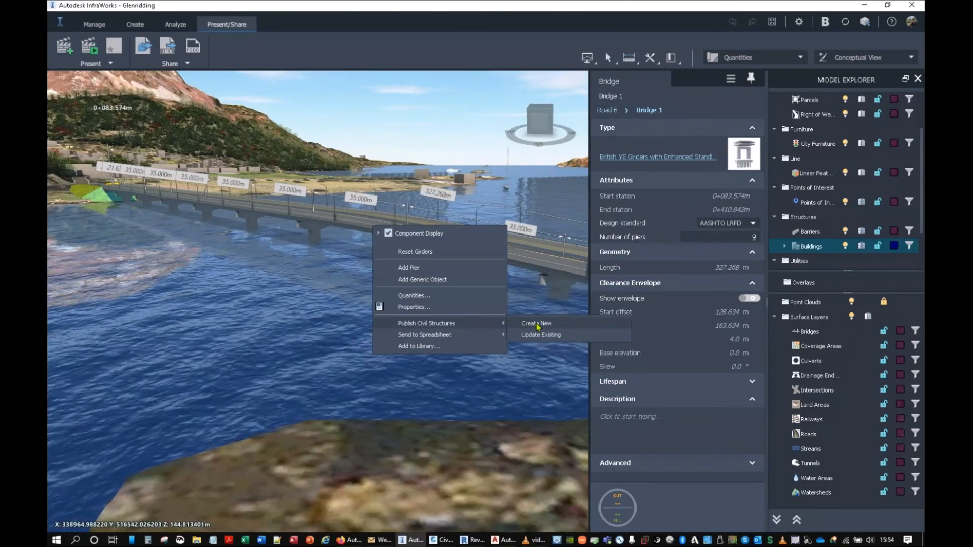
pyautogui.press('ctrl')
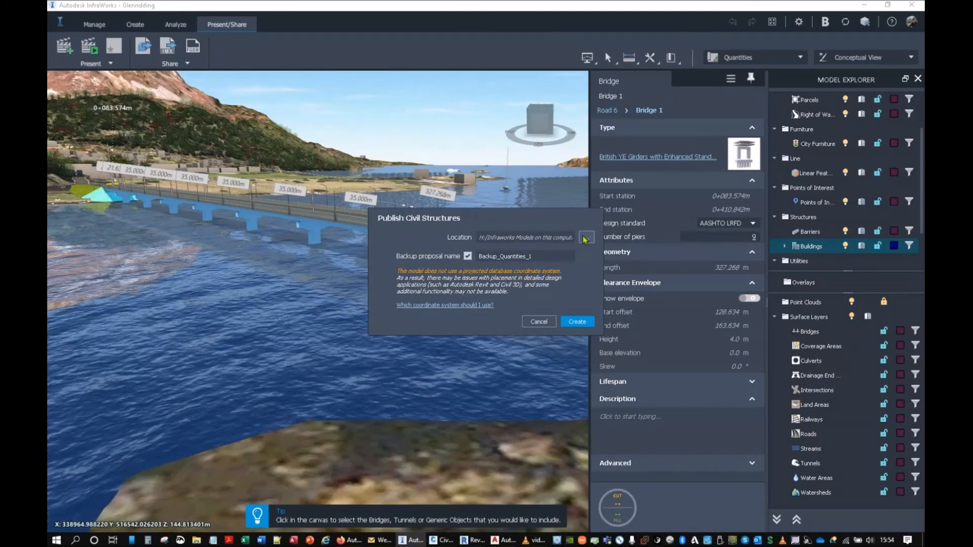
pyautogui.click(539, 322)
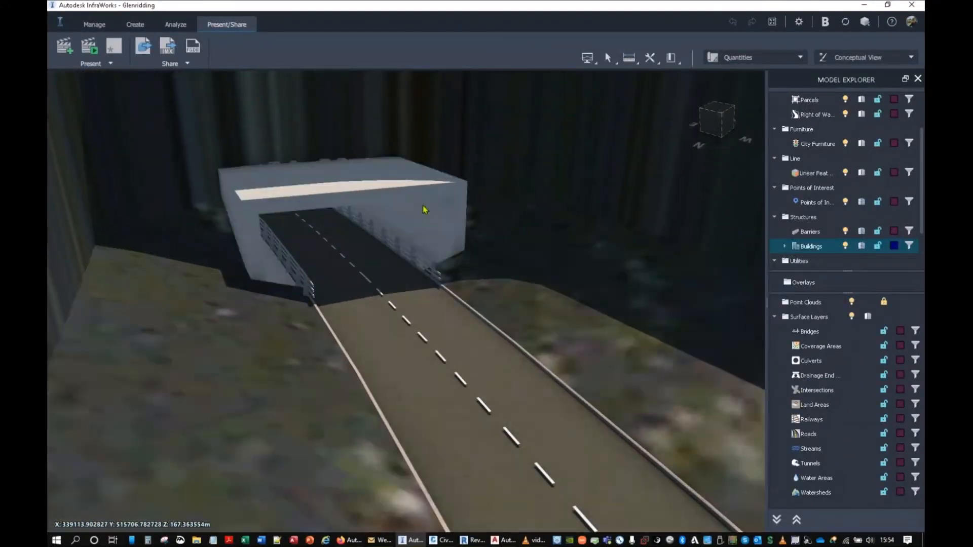
# Inspect the rectangular segment at the tunnel portal and its available options, and clear the selection
pyautogui.click(424, 209)
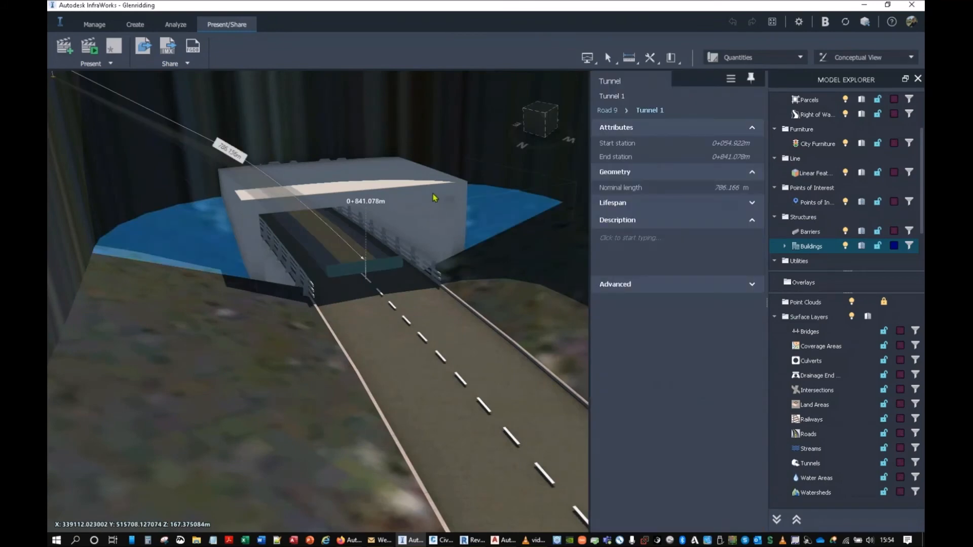
pyautogui.click(434, 198)
pyautogui.rightClick(431, 196)
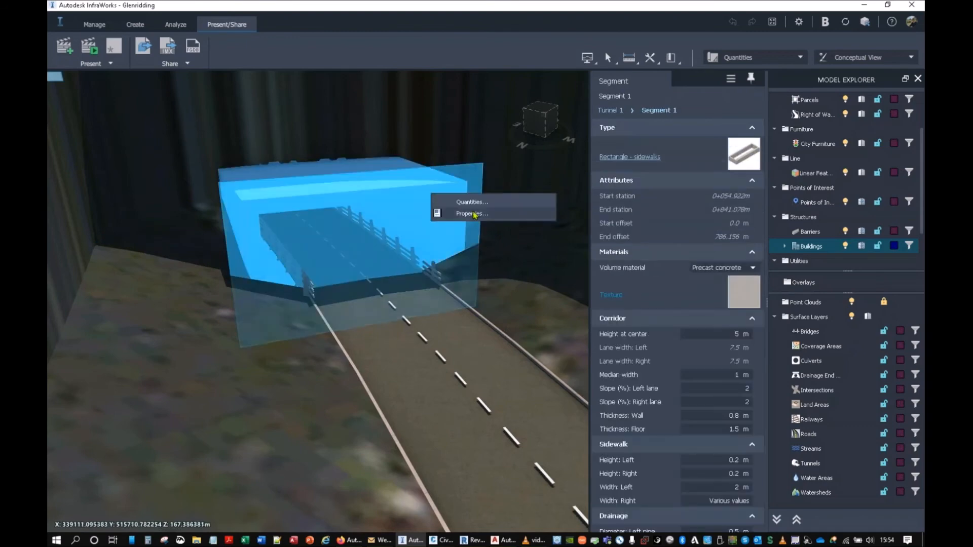
pyautogui.click(415, 196)
pyautogui.press('Escape')
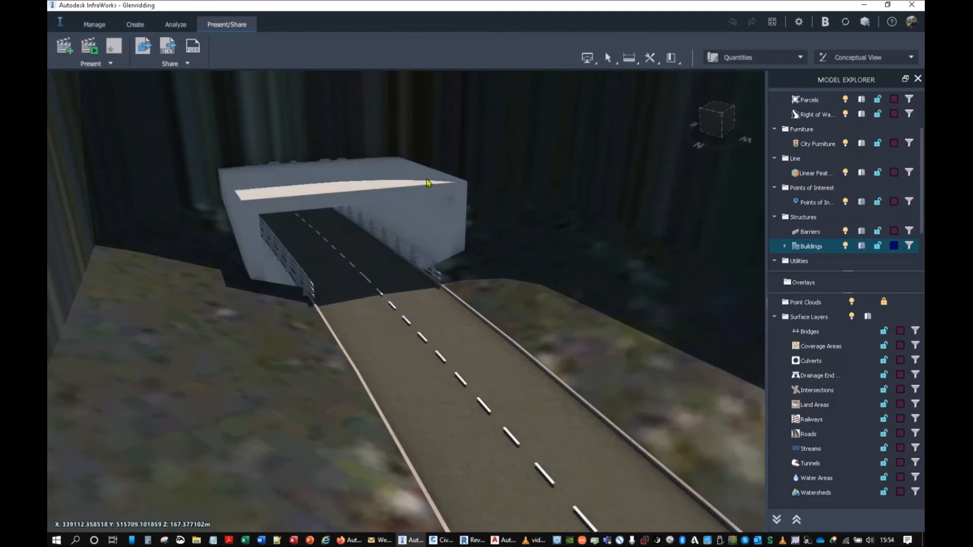
# Select the whole tunnel and look at its Publish Civil Structures options without publishing it
pyautogui.click(428, 187)
pyautogui.rightClick(427, 189)
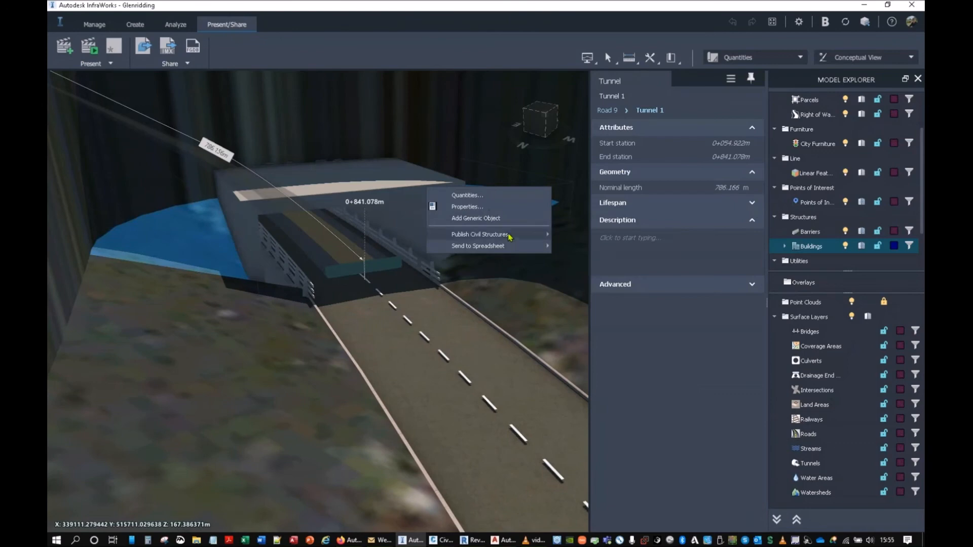
pyautogui.moveTo(507, 235)
pyautogui.click(591, 238)
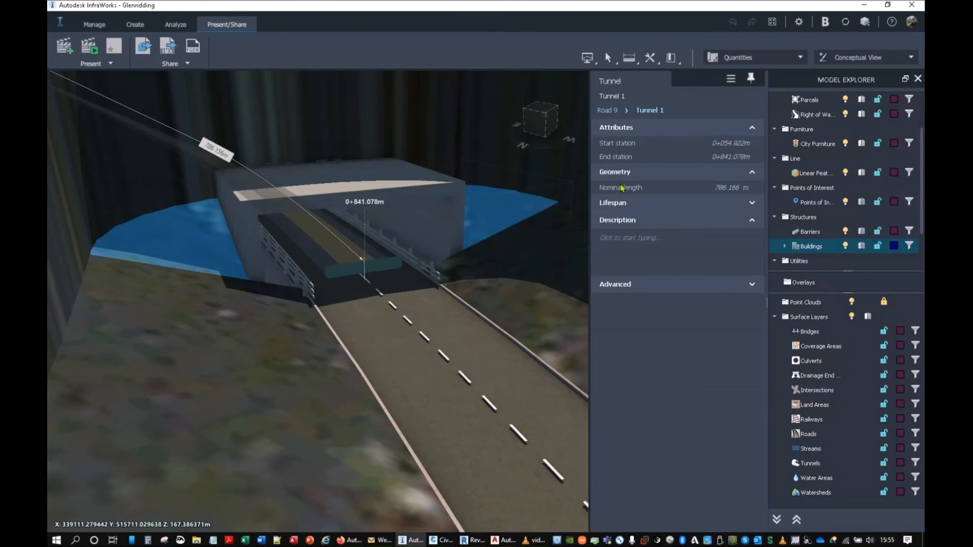
# Switch to Revit, find Bridge 1.imx with Import Civil Structures and leave the file selection without importing it
pyautogui.click(869, 4)
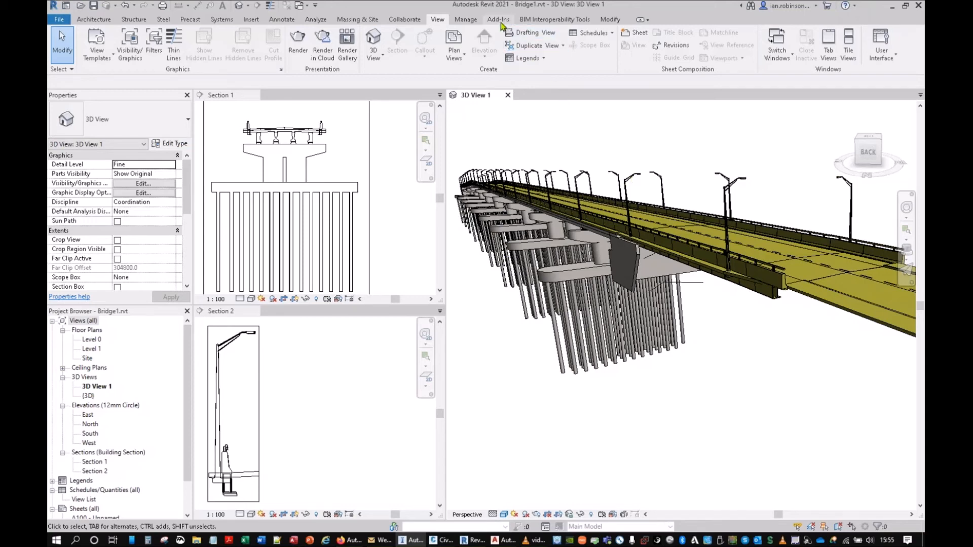
pyautogui.click(501, 22)
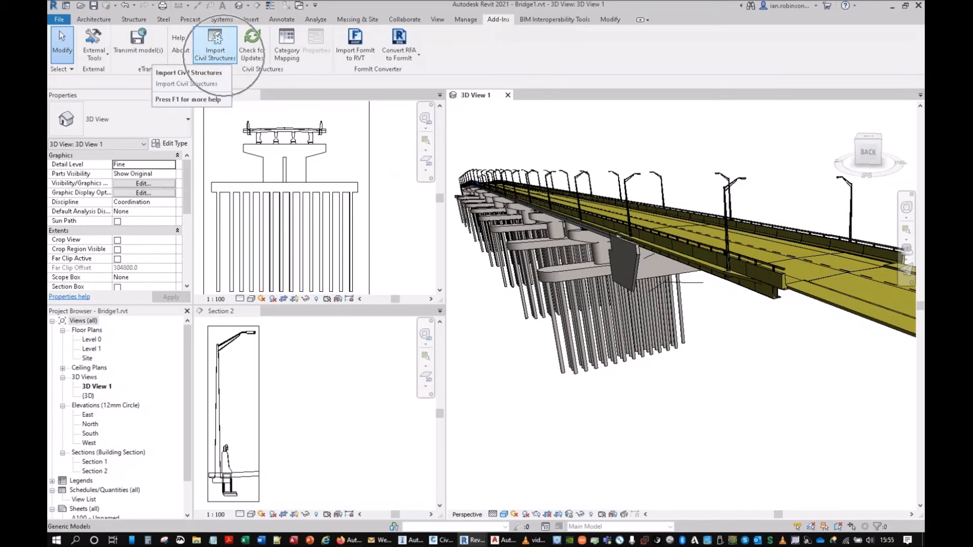
pyautogui.click(215, 45)
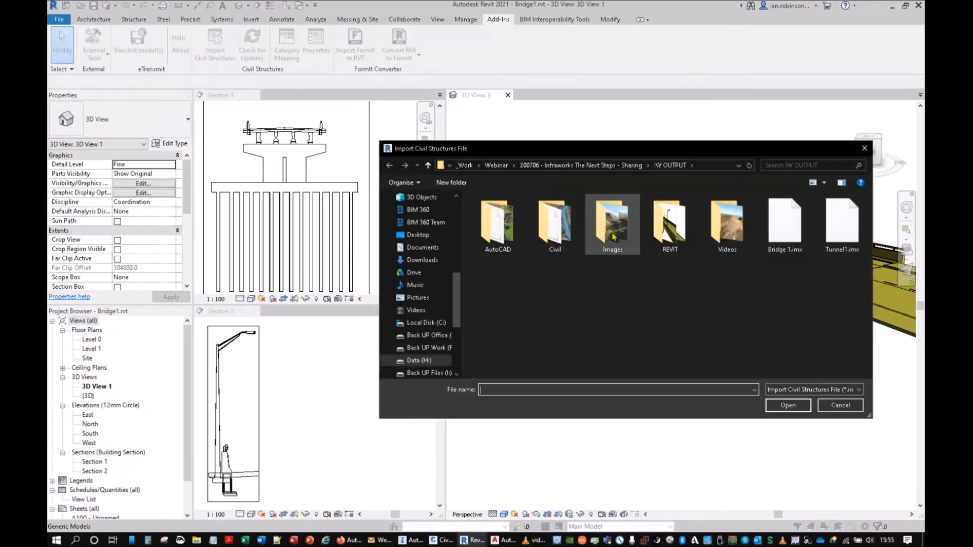
pyautogui.click(778, 253)
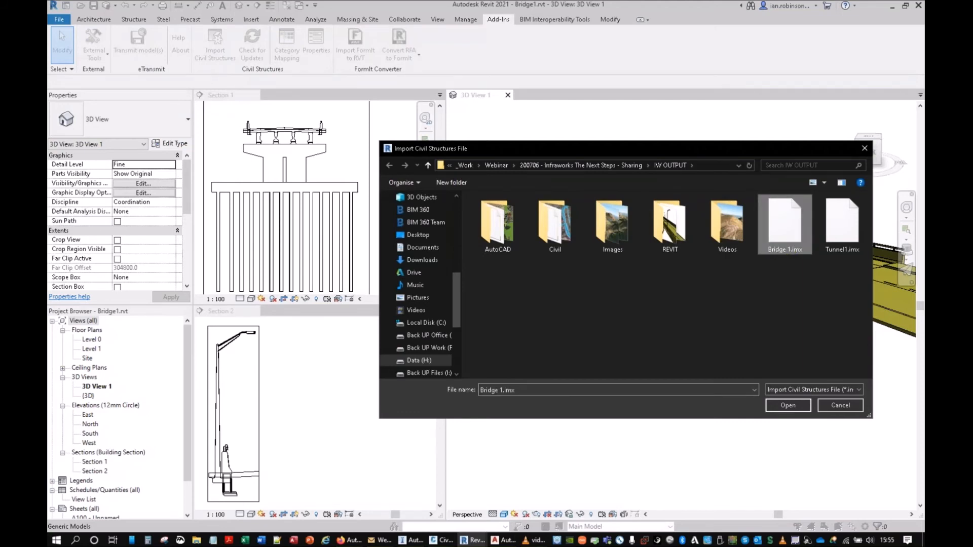
pyautogui.click(865, 148)
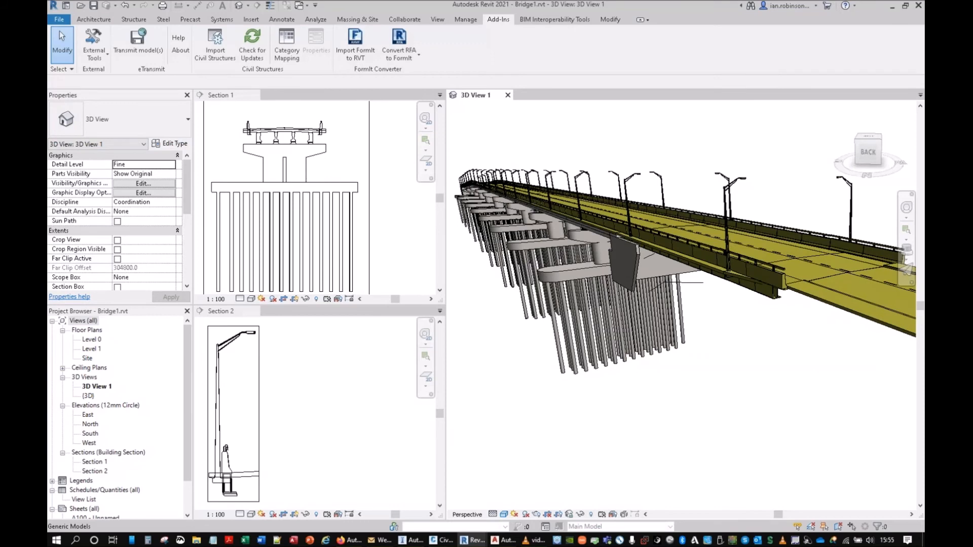
# Check the published Bridge 1.imx and Tunnel1.imx files in the IW OUTPUT folder, and read the Bridge 1.log file
pyautogui.moveTo(923, 165); pyautogui.dragTo(465, 74)
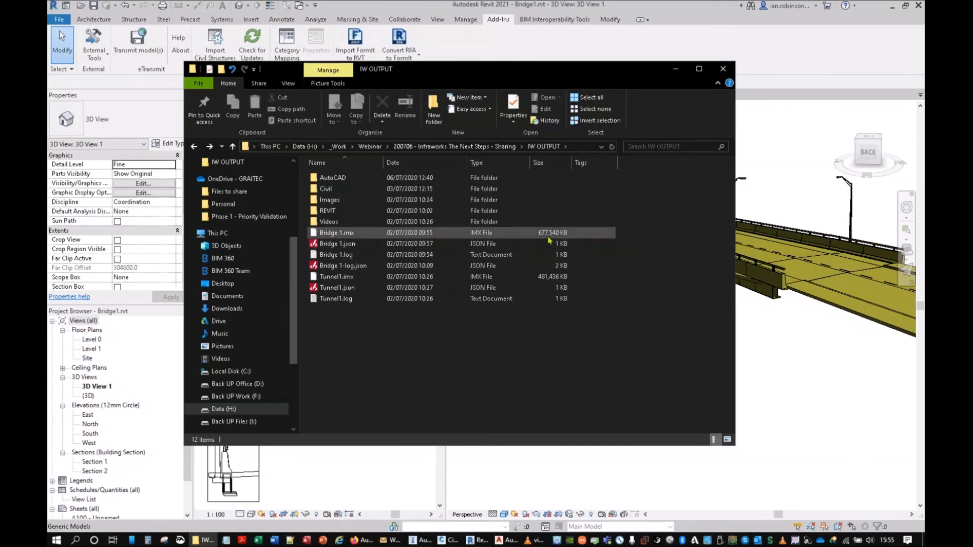
pyautogui.click(325, 233)
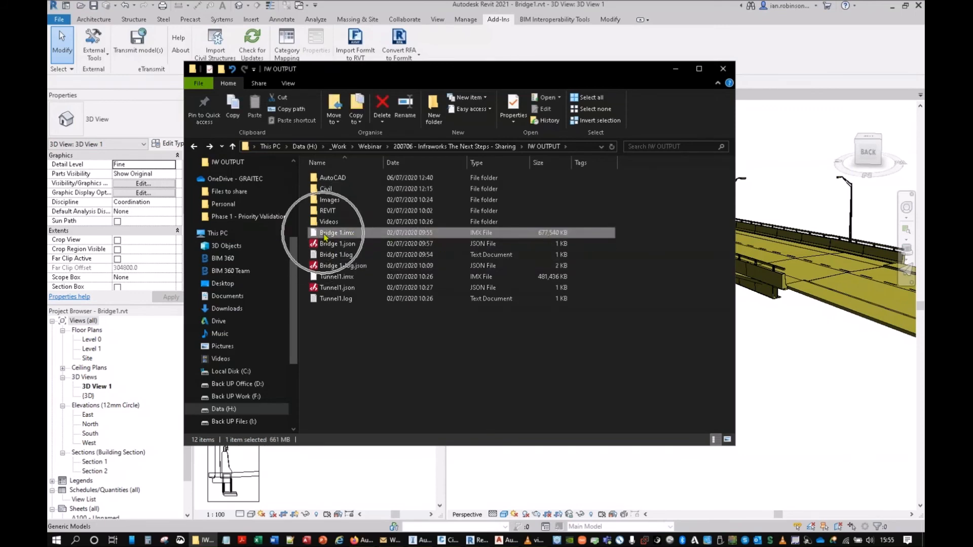
pyautogui.click(334, 278)
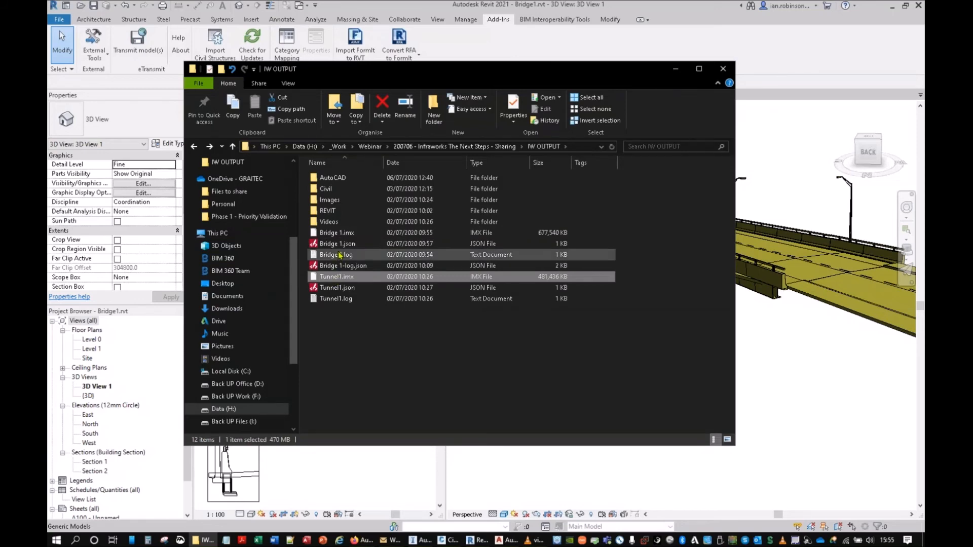
pyautogui.click(339, 255)
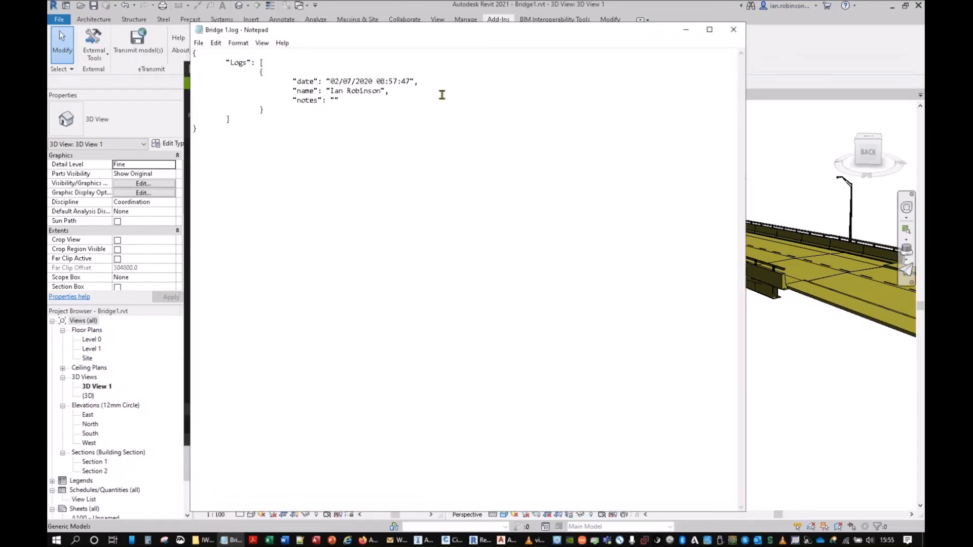
pyautogui.click(733, 29)
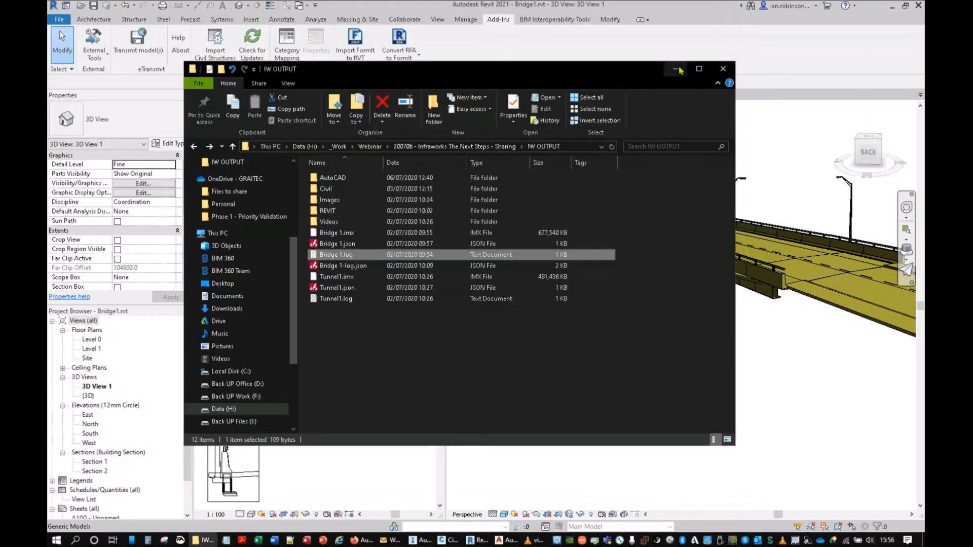
pyautogui.moveTo(641, 74); pyautogui.dragTo(972, 122)
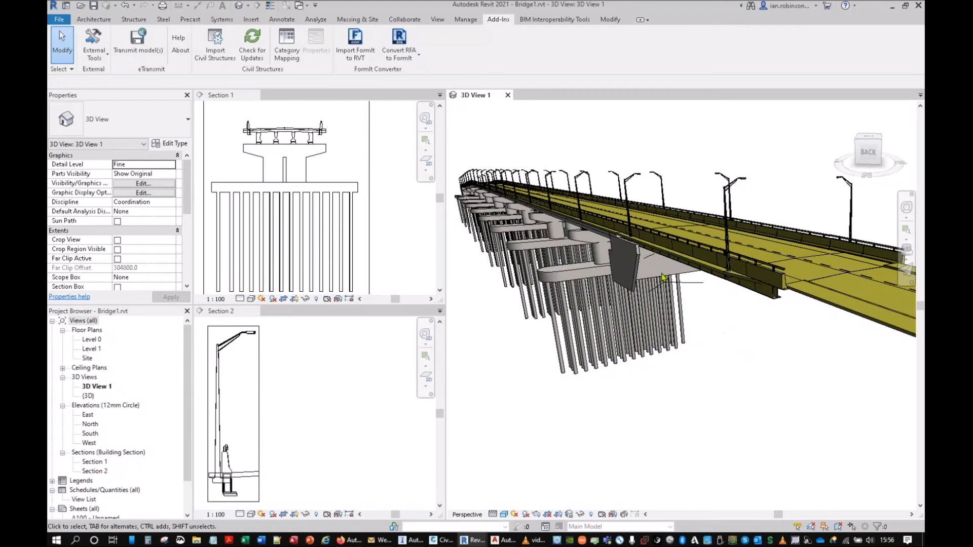
# Inspect the abutment and the neighbouring pier foundation at the near end of the Revit bridge, and clear the selection
pyautogui.click(633, 274)
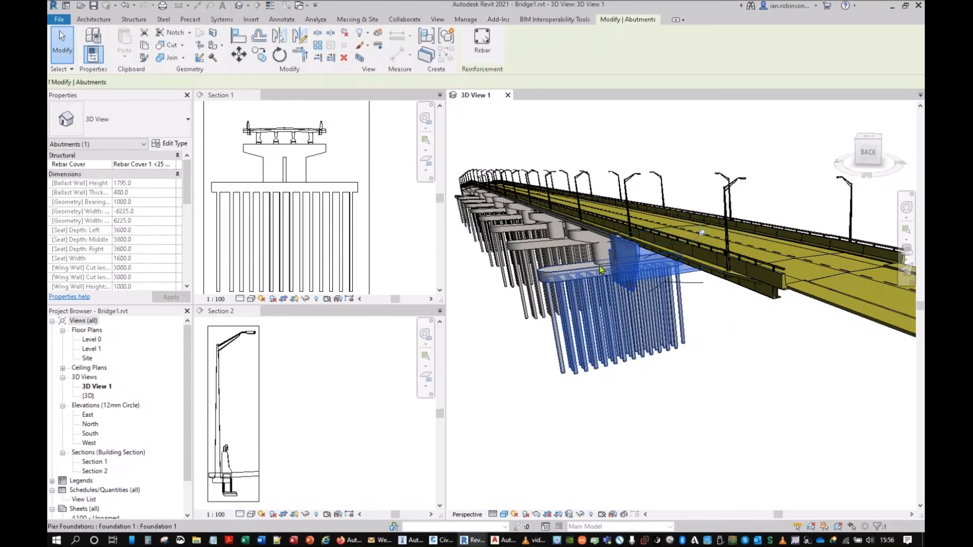
pyautogui.click(600, 265)
pyautogui.click(731, 423)
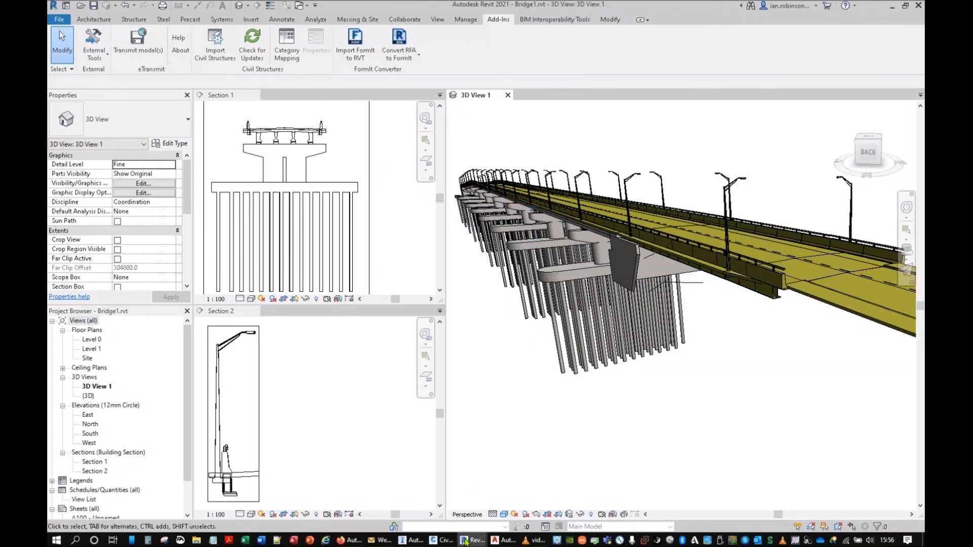
# Switch to the Tunnel1 Revit model and examine the tunnel's portal and road deck in 3D View 1
pyautogui.moveTo(465, 542)
pyautogui.click(531, 512)
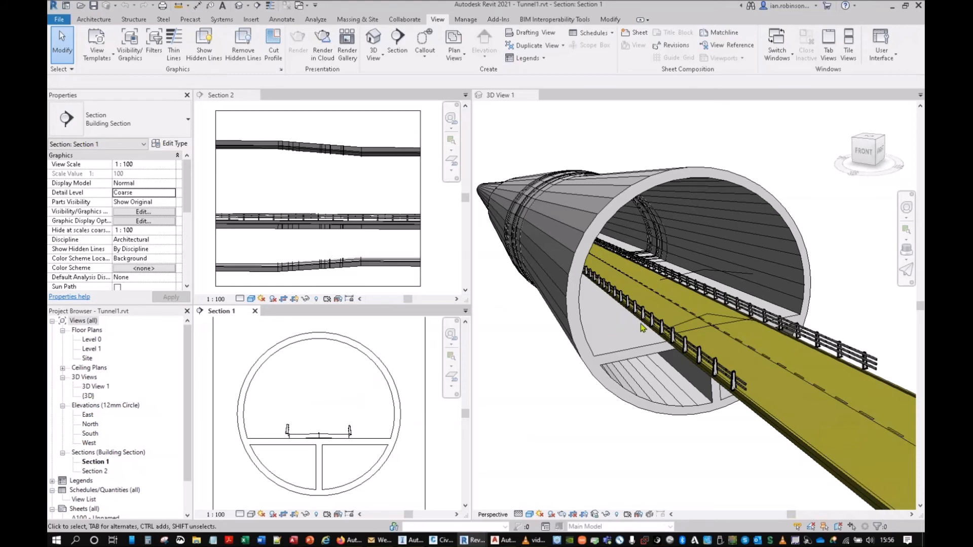
pyautogui.click(650, 381)
pyautogui.moveTo(651, 381)
pyautogui.keyDown('shift'); pyautogui.mouseDown(button='middle')
pyautogui.moveTo(631, 389)
pyautogui.moveTo(615, 377)
pyautogui.moveTo(655, 391)
pyautogui.mouseUp(button='middle'); pyautogui.keyUp('shift')
pyautogui.click(595, 291)
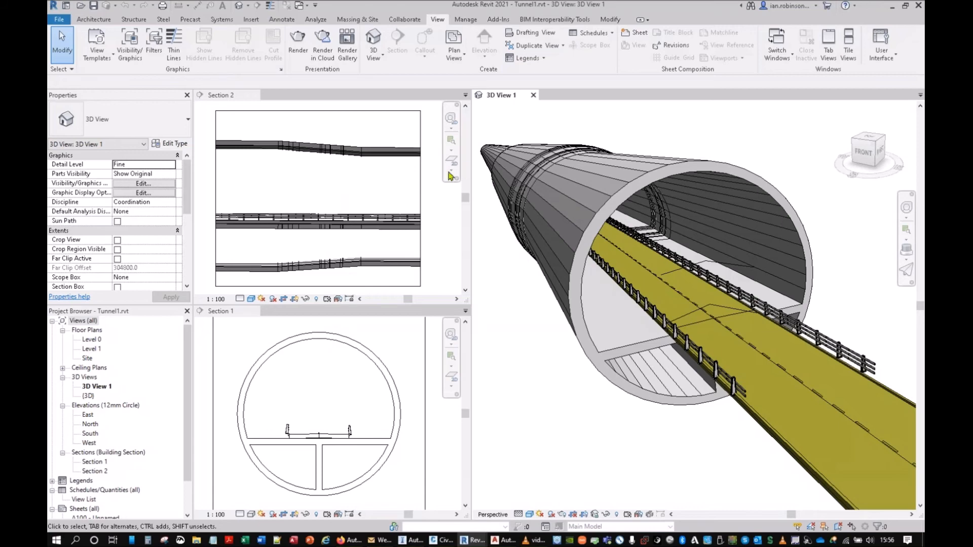
# Minimise the Tunnel1 and Bridge1 Revit models and go to the AutoCAD window
pyautogui.click(892, 8)
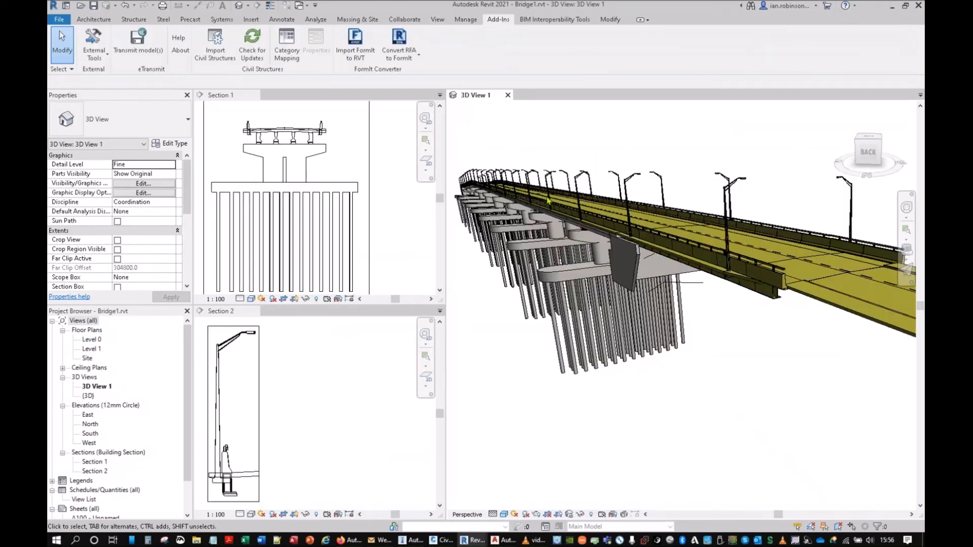
pyautogui.click(892, 8)
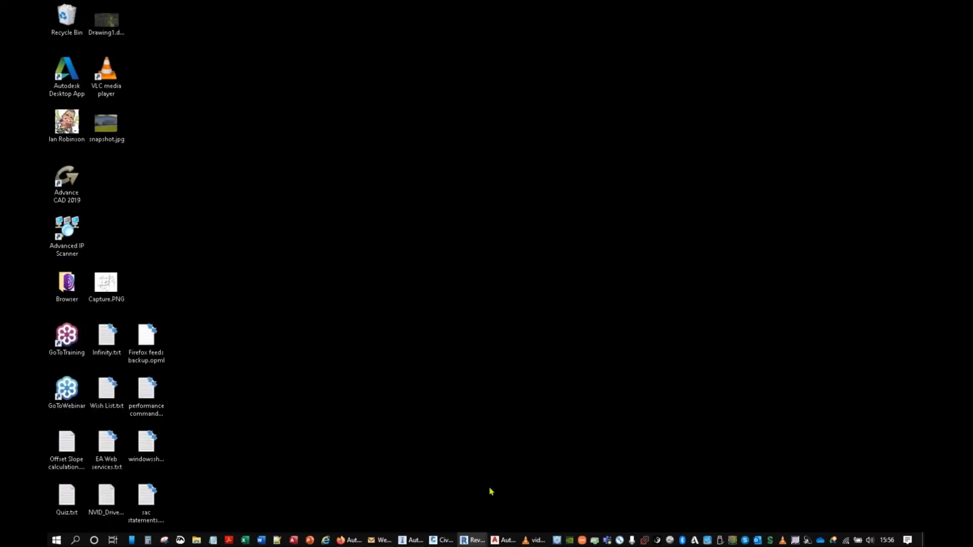
pyautogui.moveTo(525, 540)
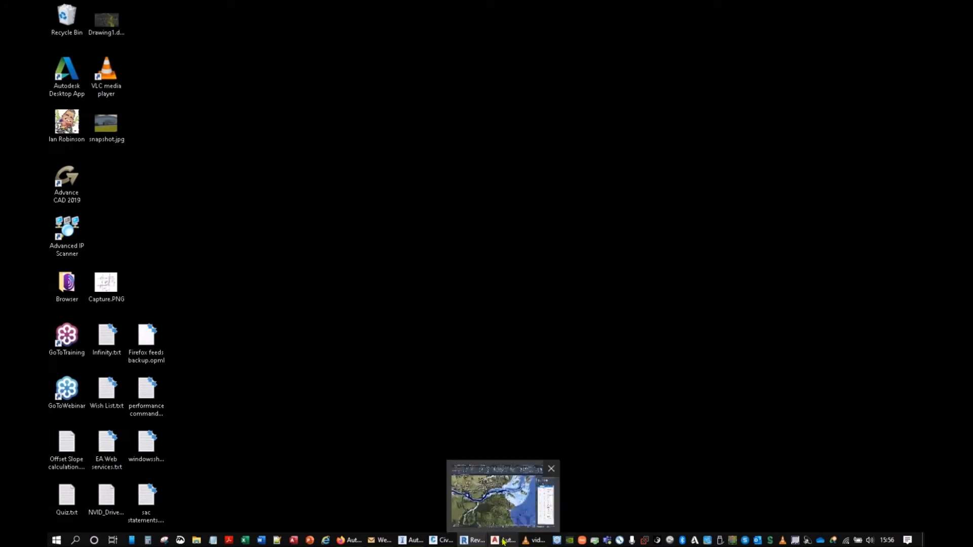